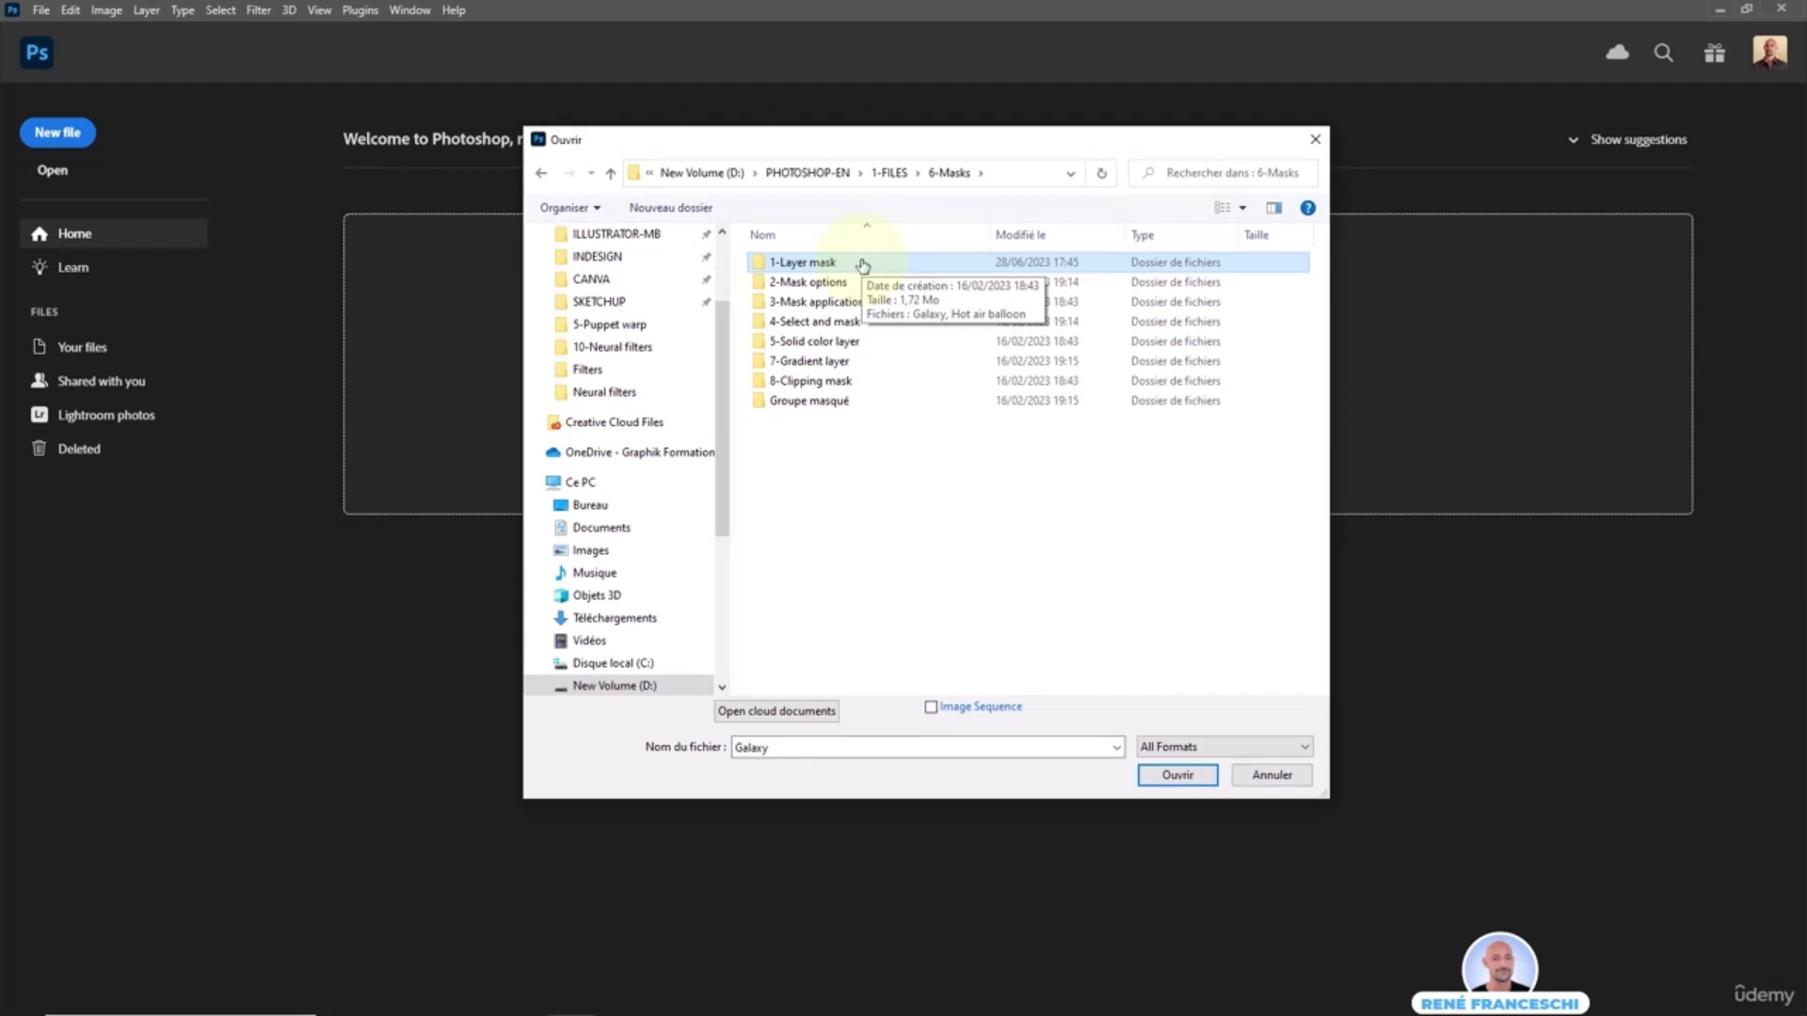
- Open the Galaxy image from the 1-Layer mask folder
{"action": "double_click", "coordinate": [843, 301]}
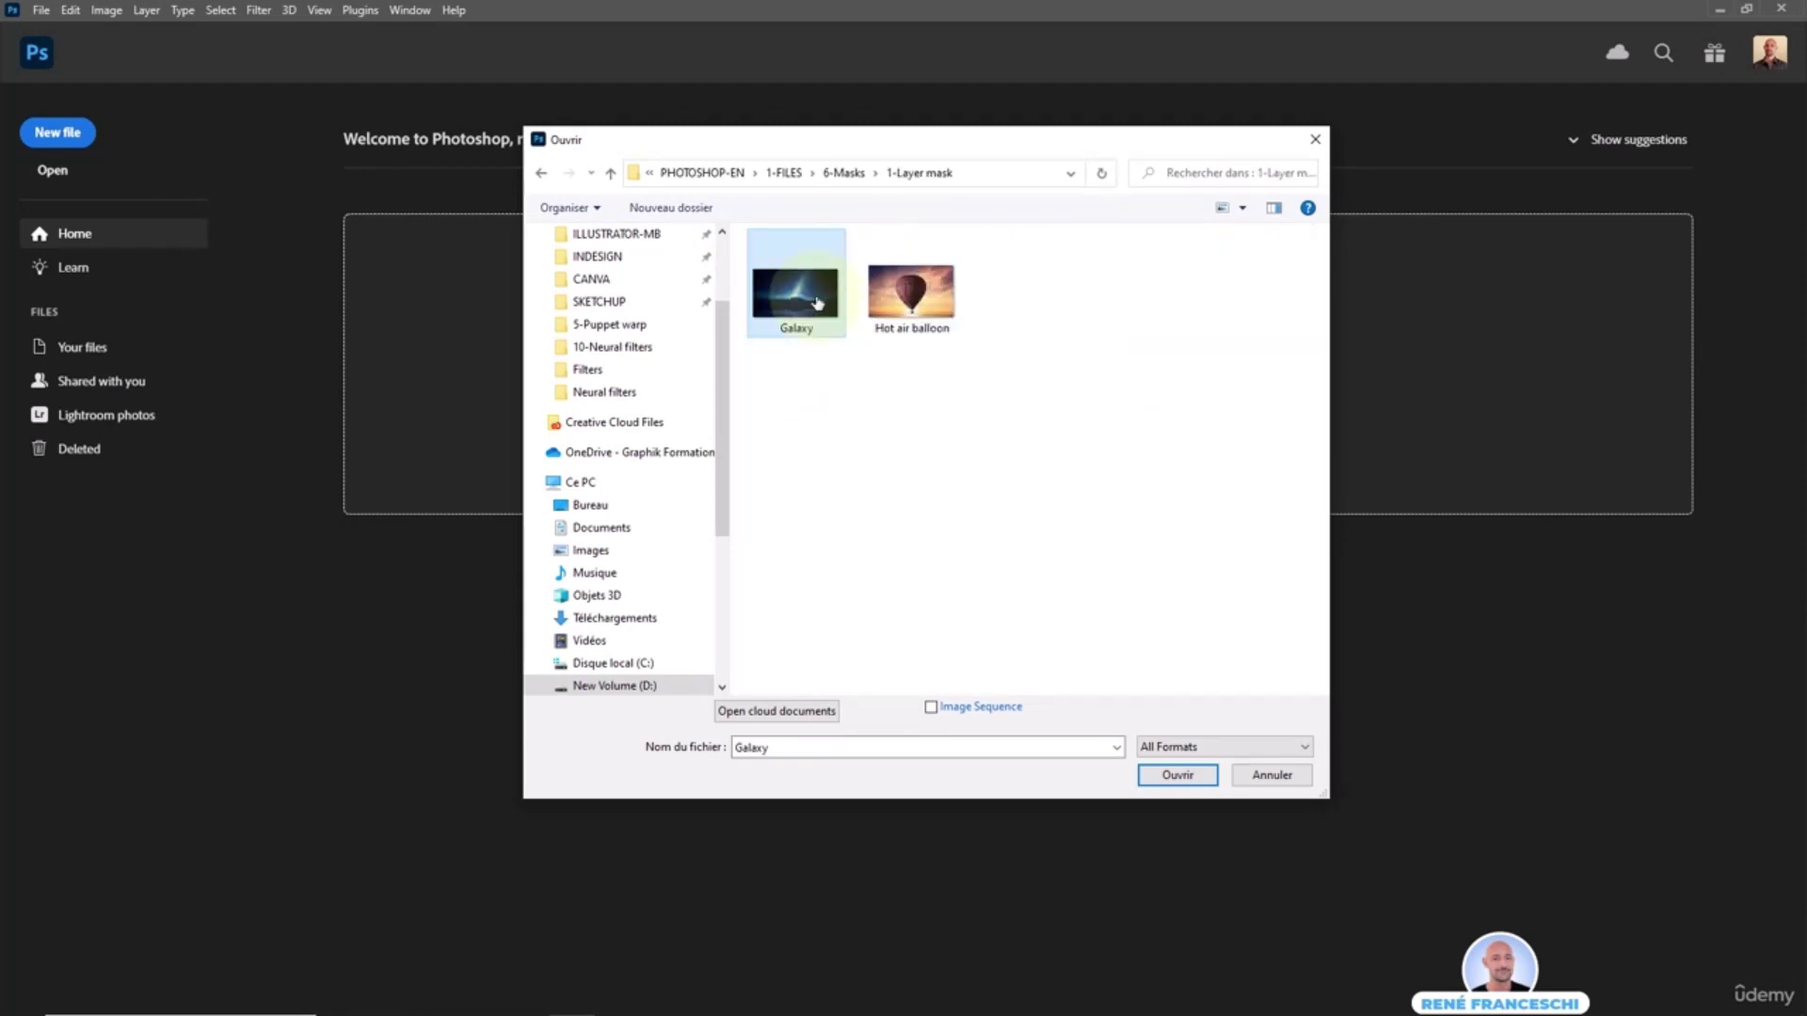
{"action": "double_click", "coordinate": [771, 334]}
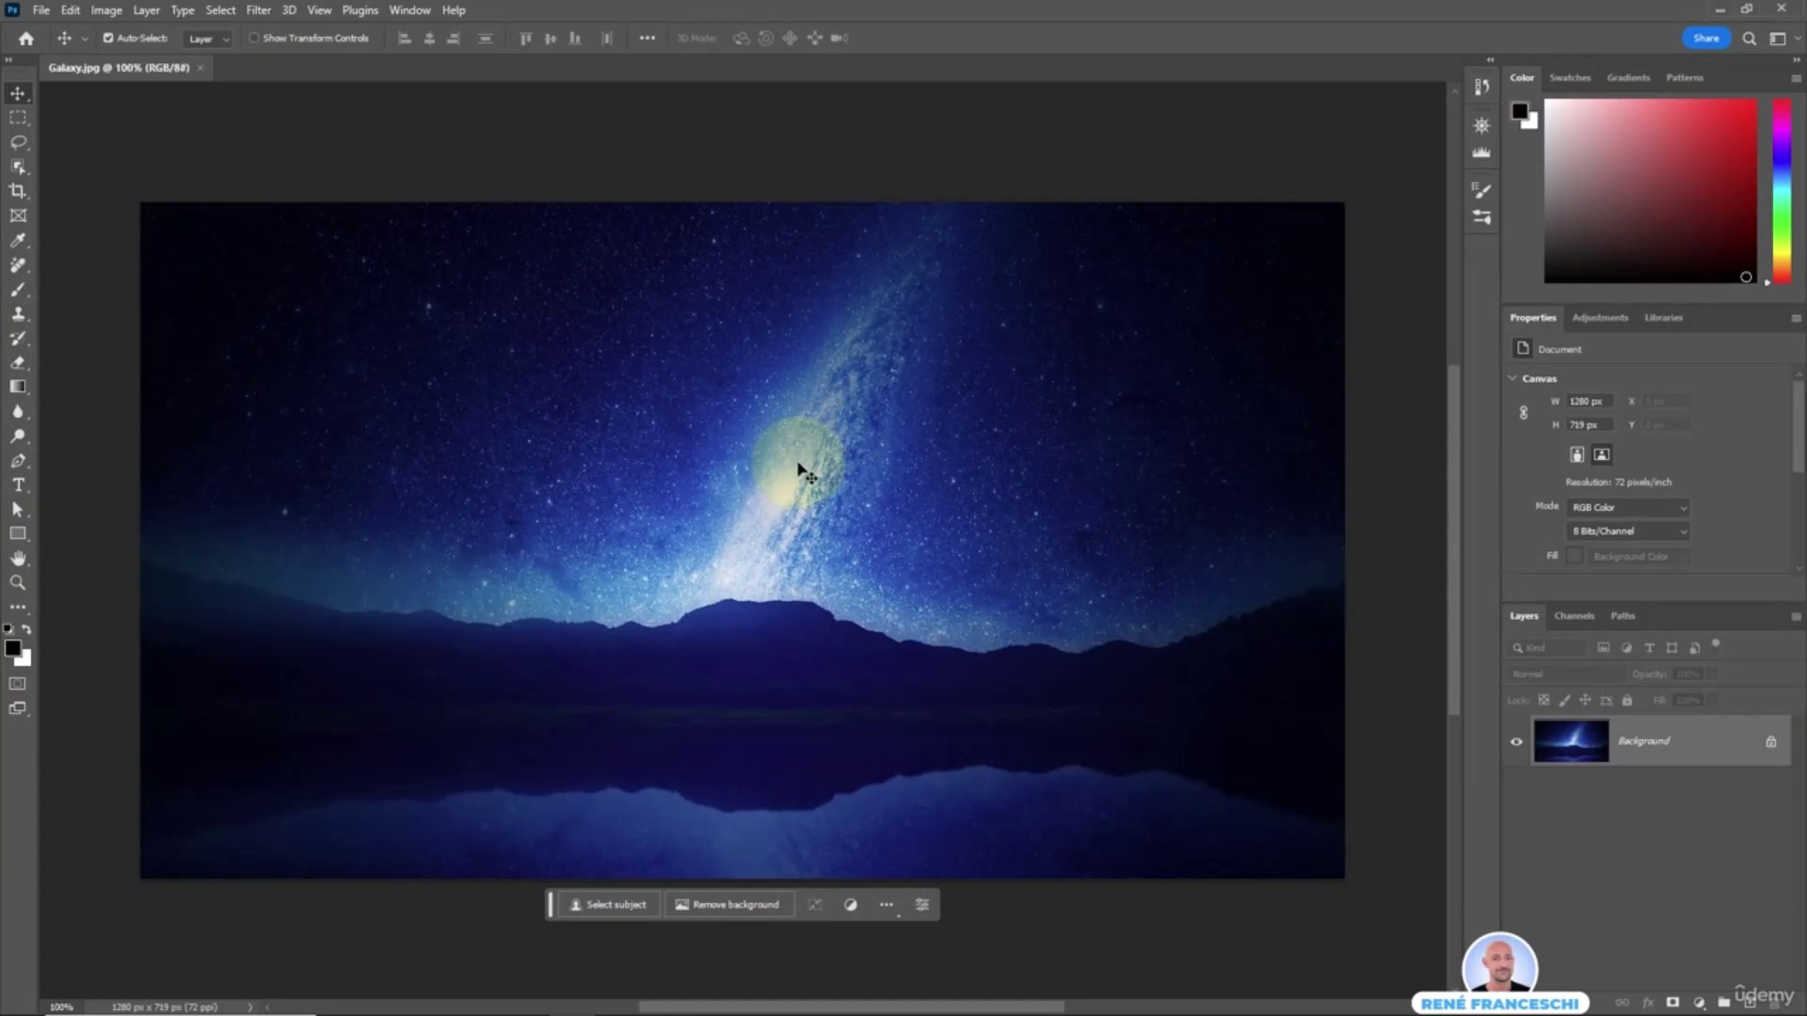
- Place the Hot air balloon image as an embedded object and scale it to about 64.81% so it covers the canvas
{"action": "left_click", "coordinate": [42, 11]}
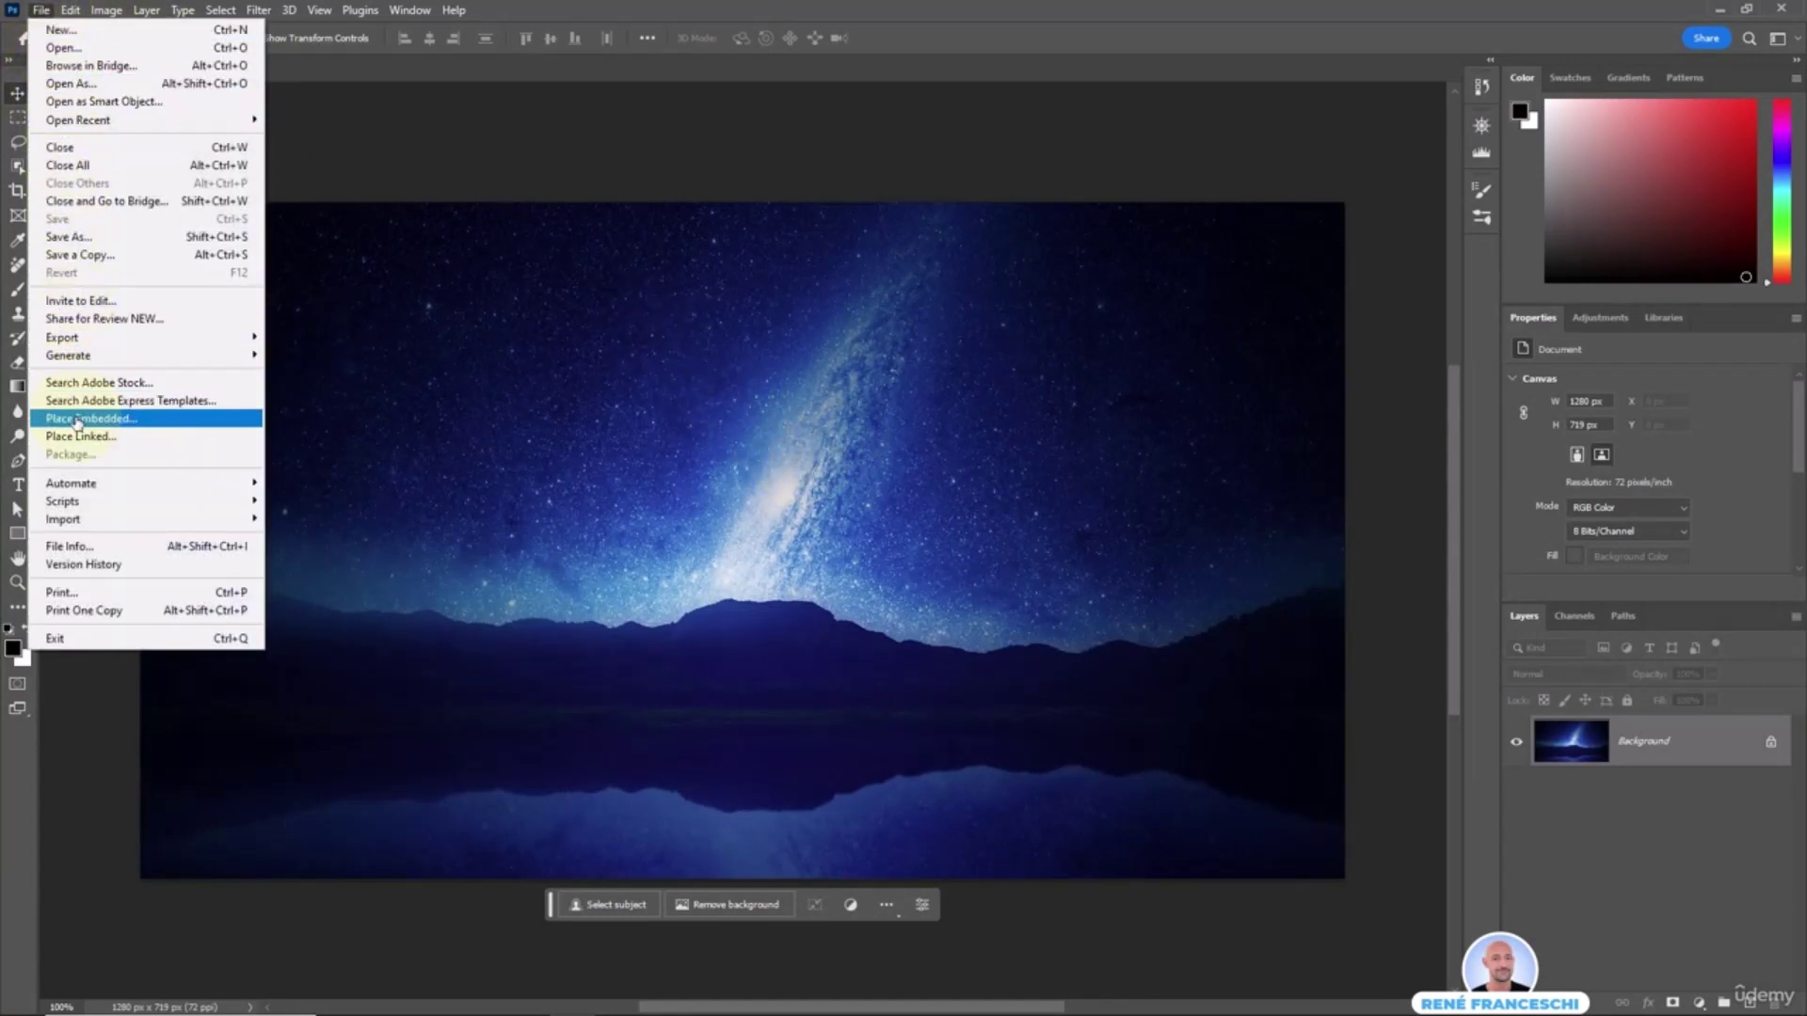
{"action": "left_click", "coordinate": [244, 420]}
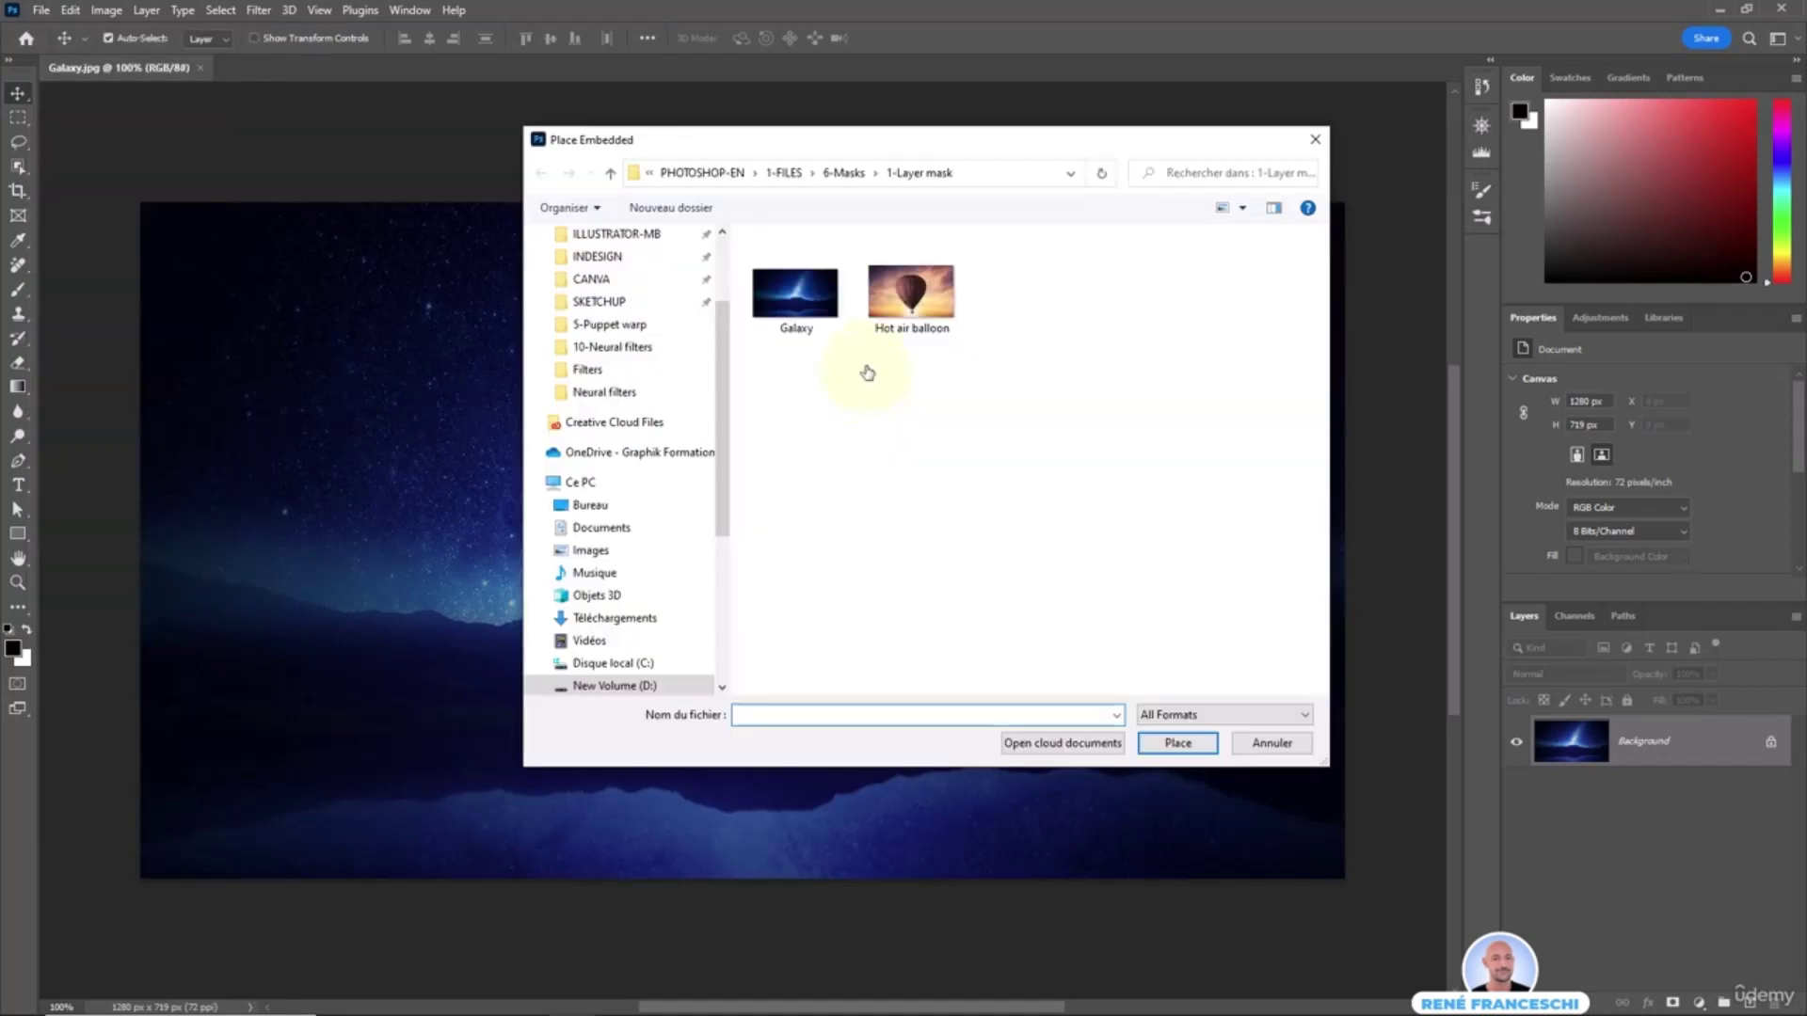
{"action": "double_click", "coordinate": [910, 299]}
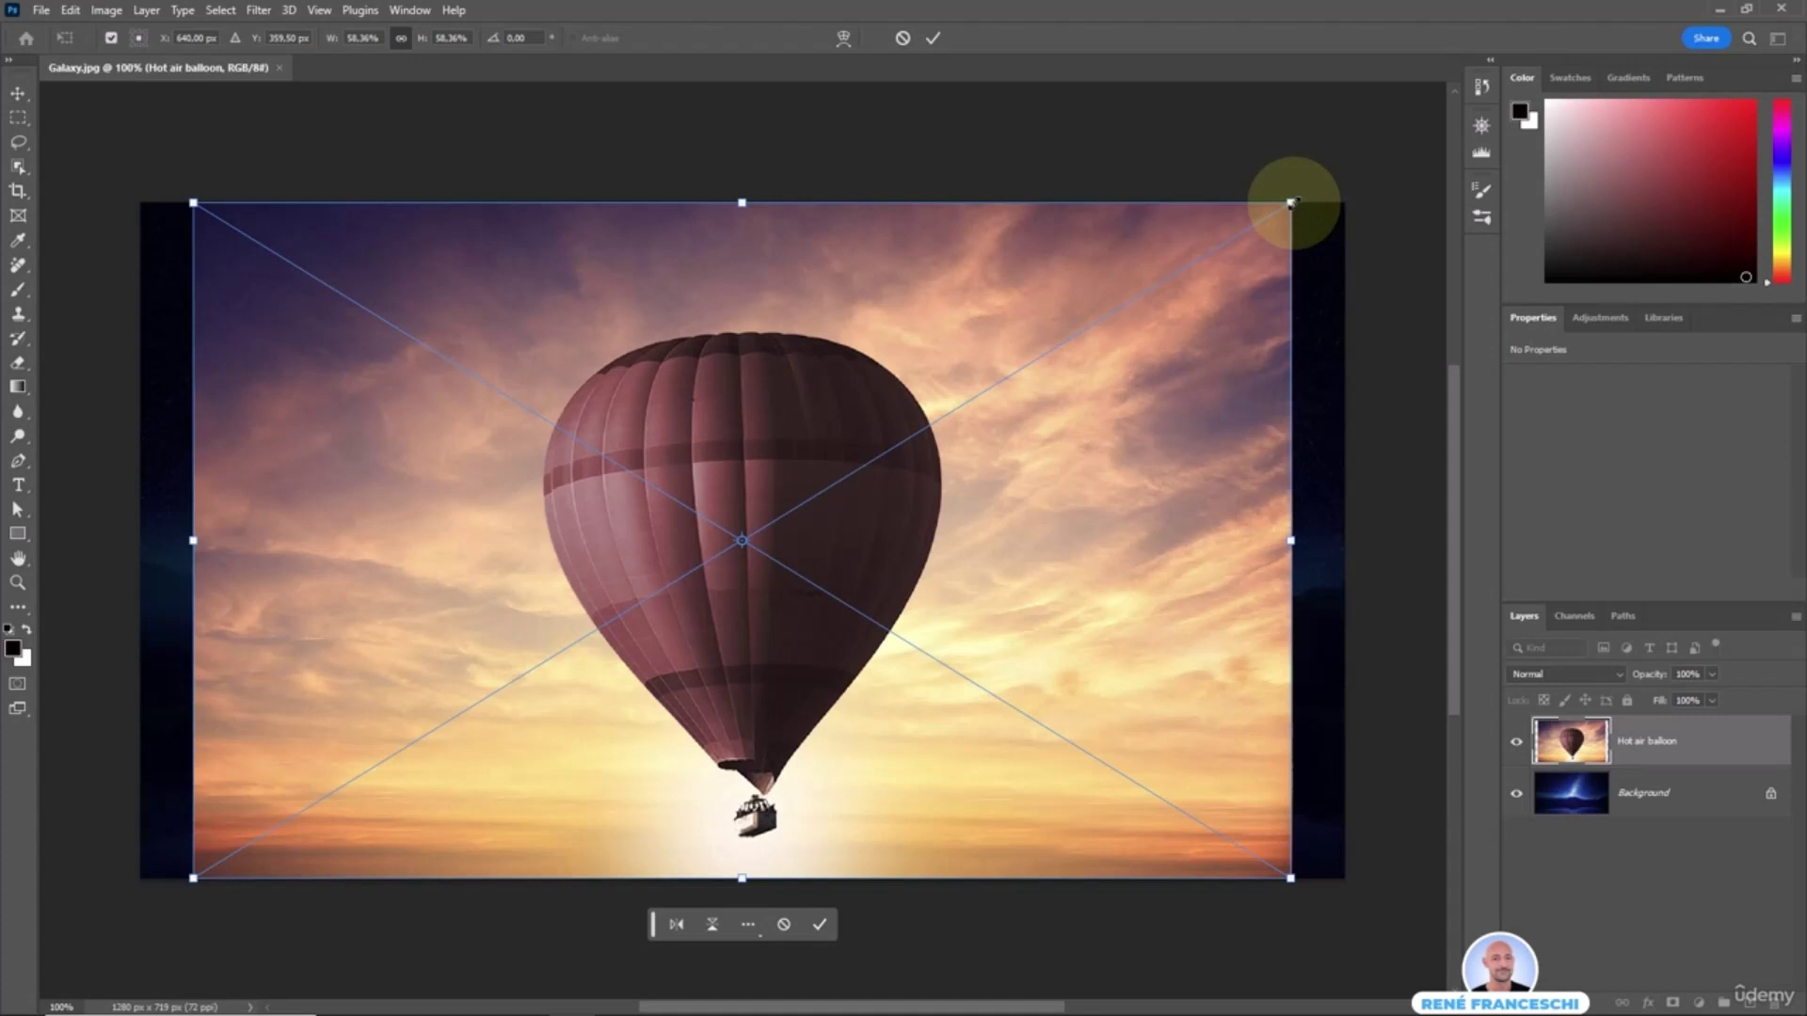
{"action": "left_click_drag", "start_coordinate": [1294, 204], "coordinate": [1362, 180]}
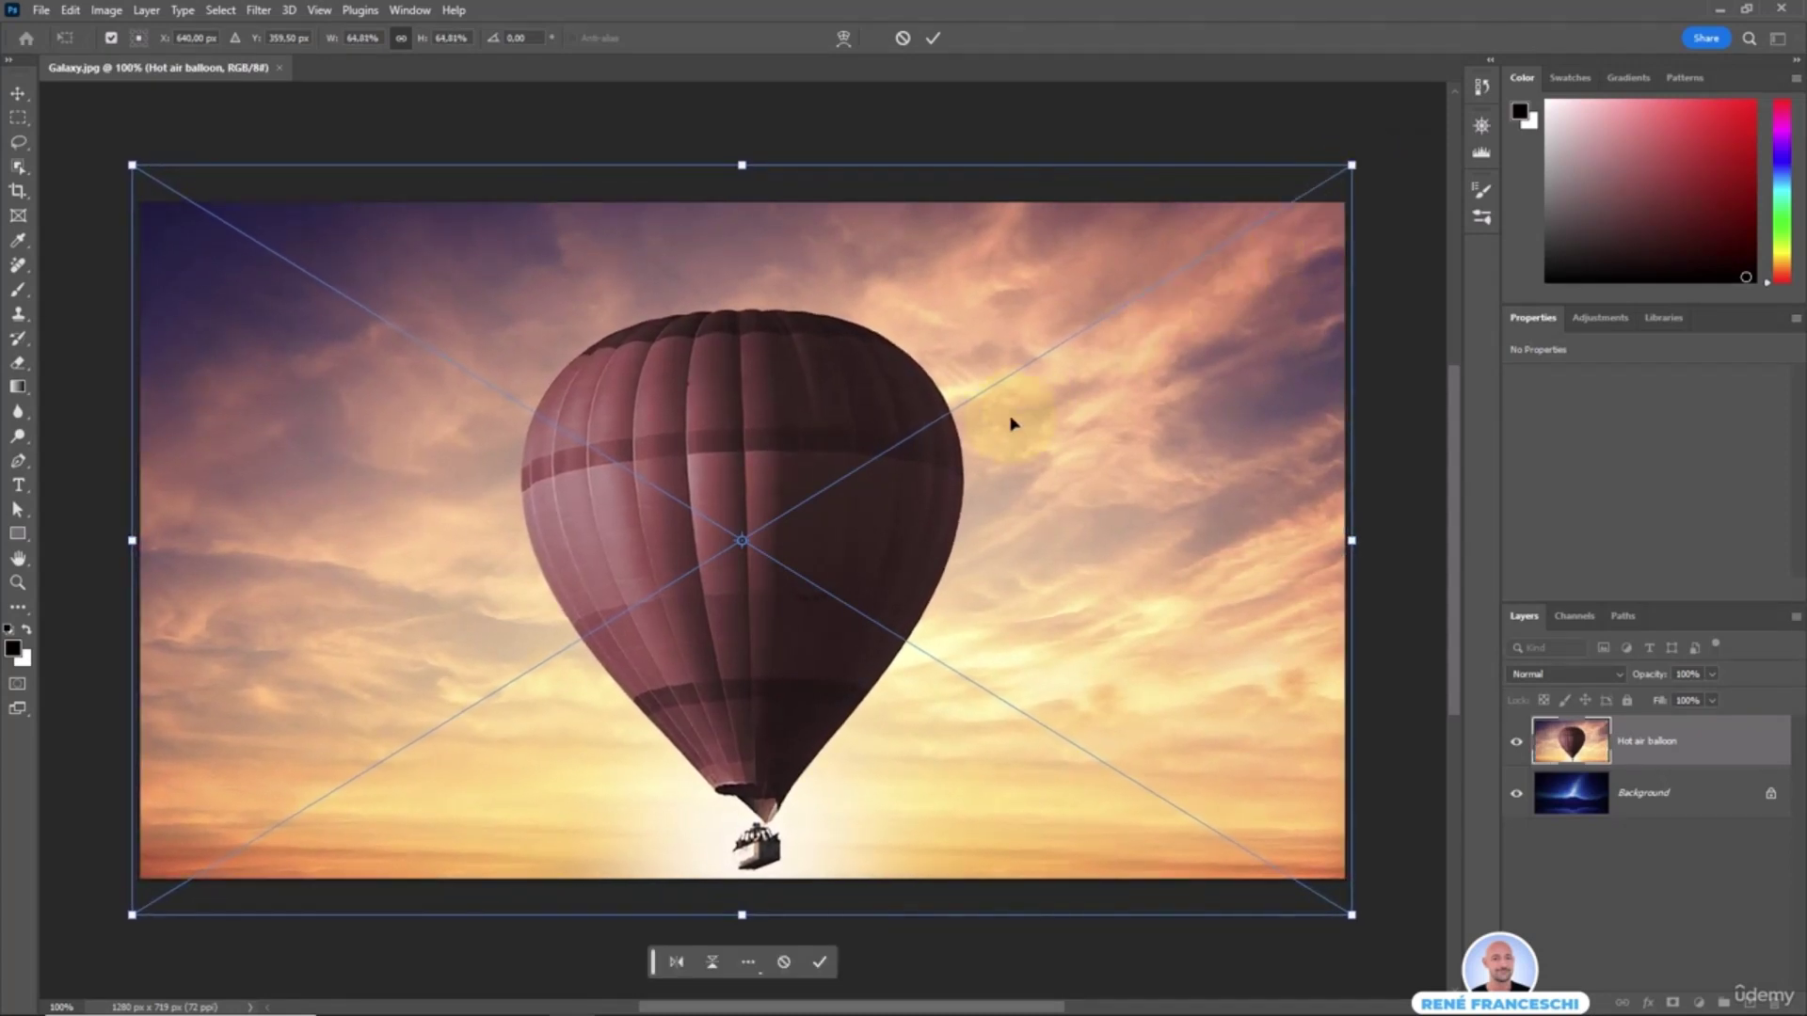
{"action": "key", "text": "Return"}
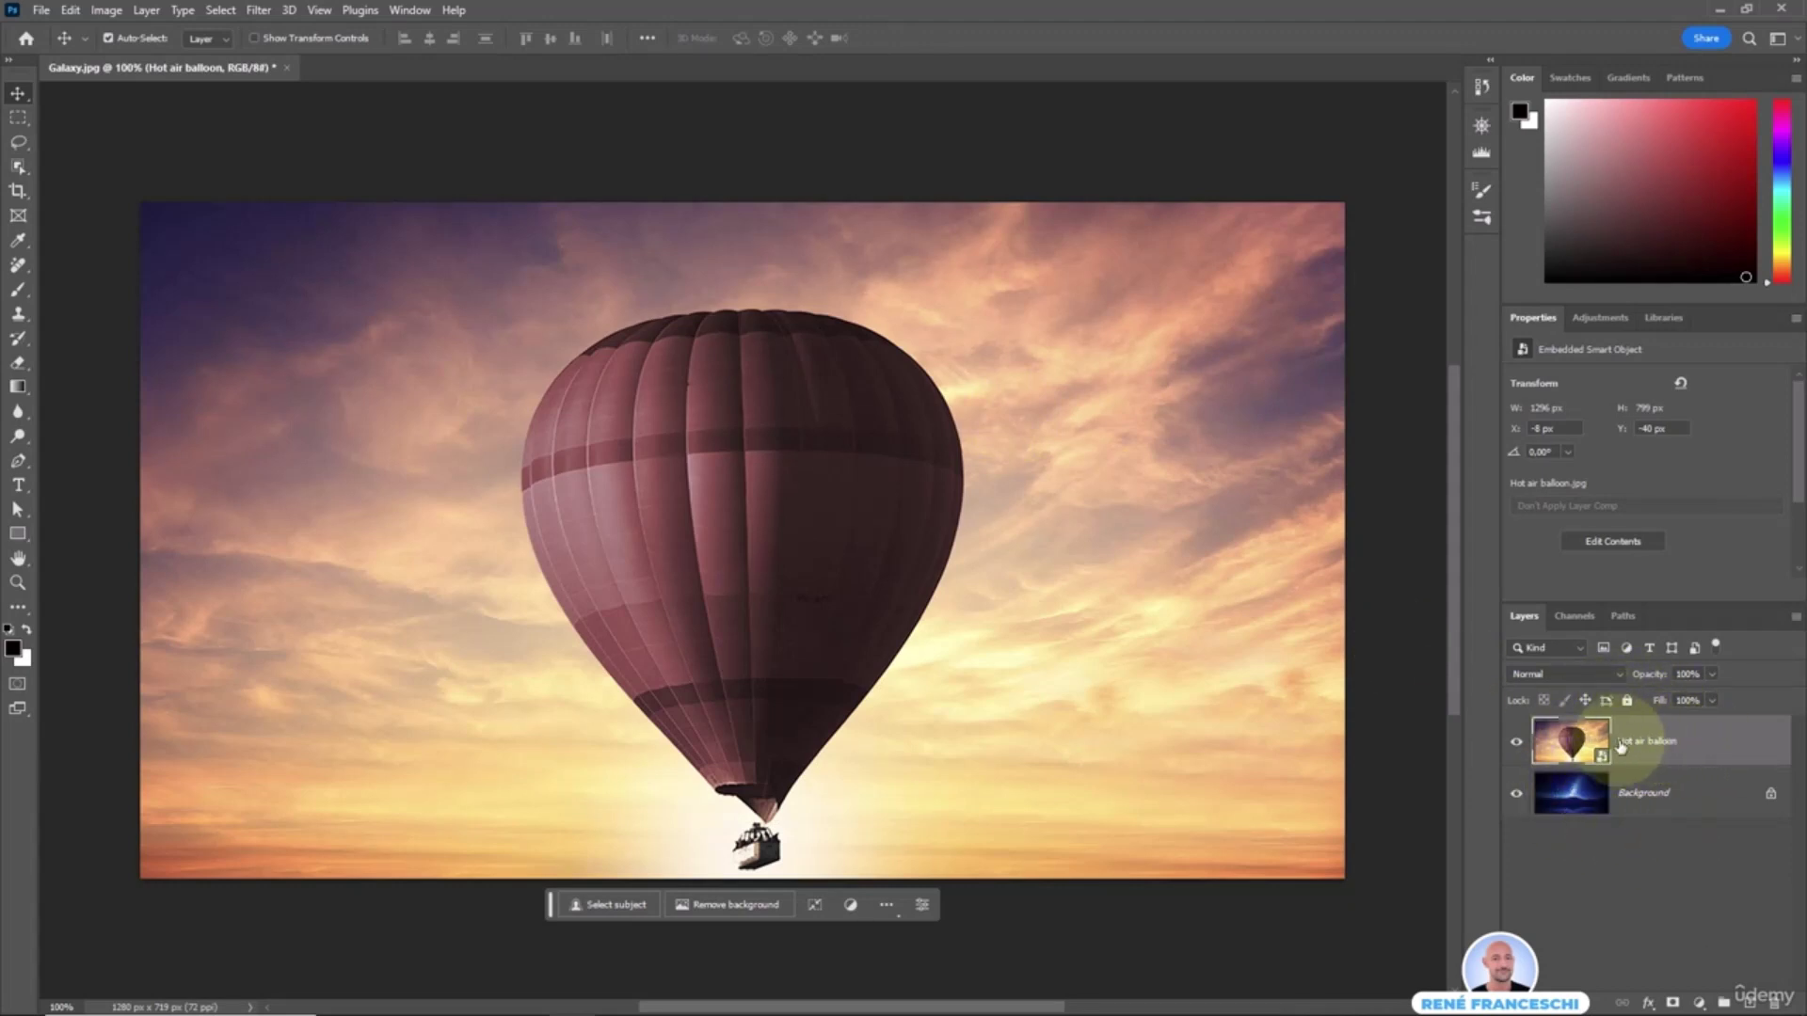
- Start erasing on the Hot air balloon layer with the Eraser tool and accept rasterizing its smart object
{"action": "left_click", "coordinate": [1665, 805]}
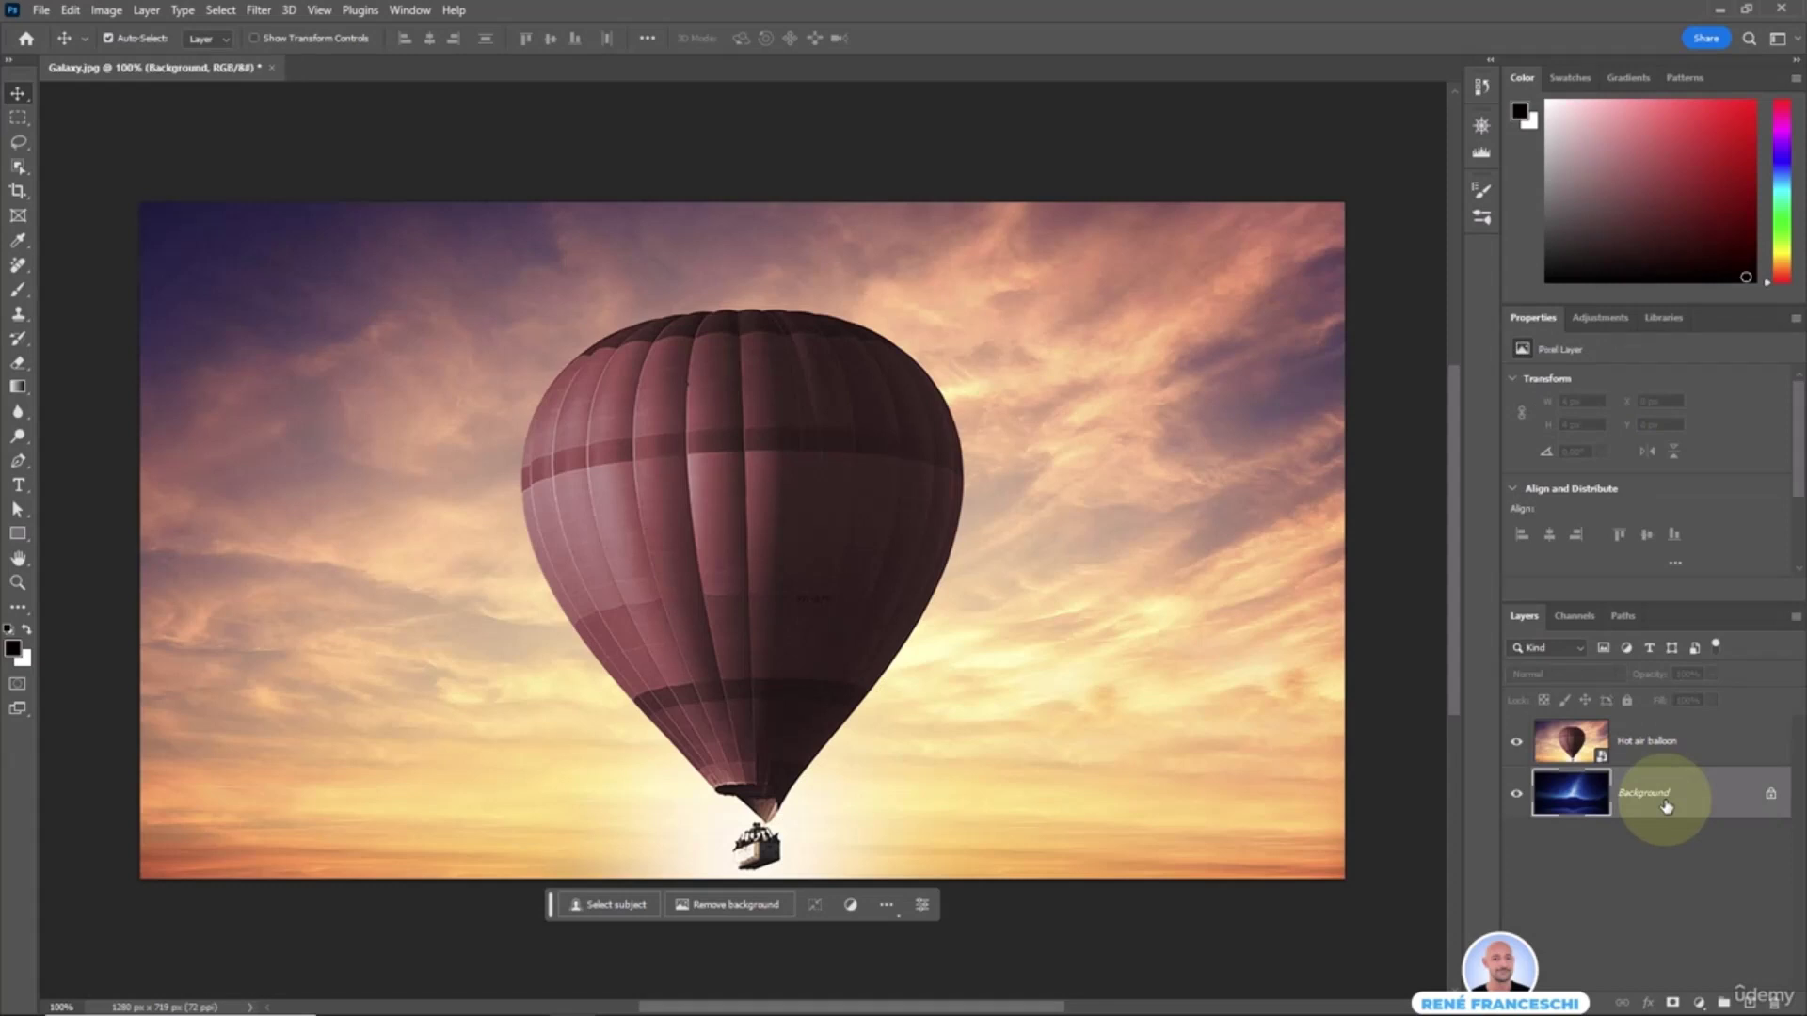
{"action": "left_click", "coordinate": [807, 517]}
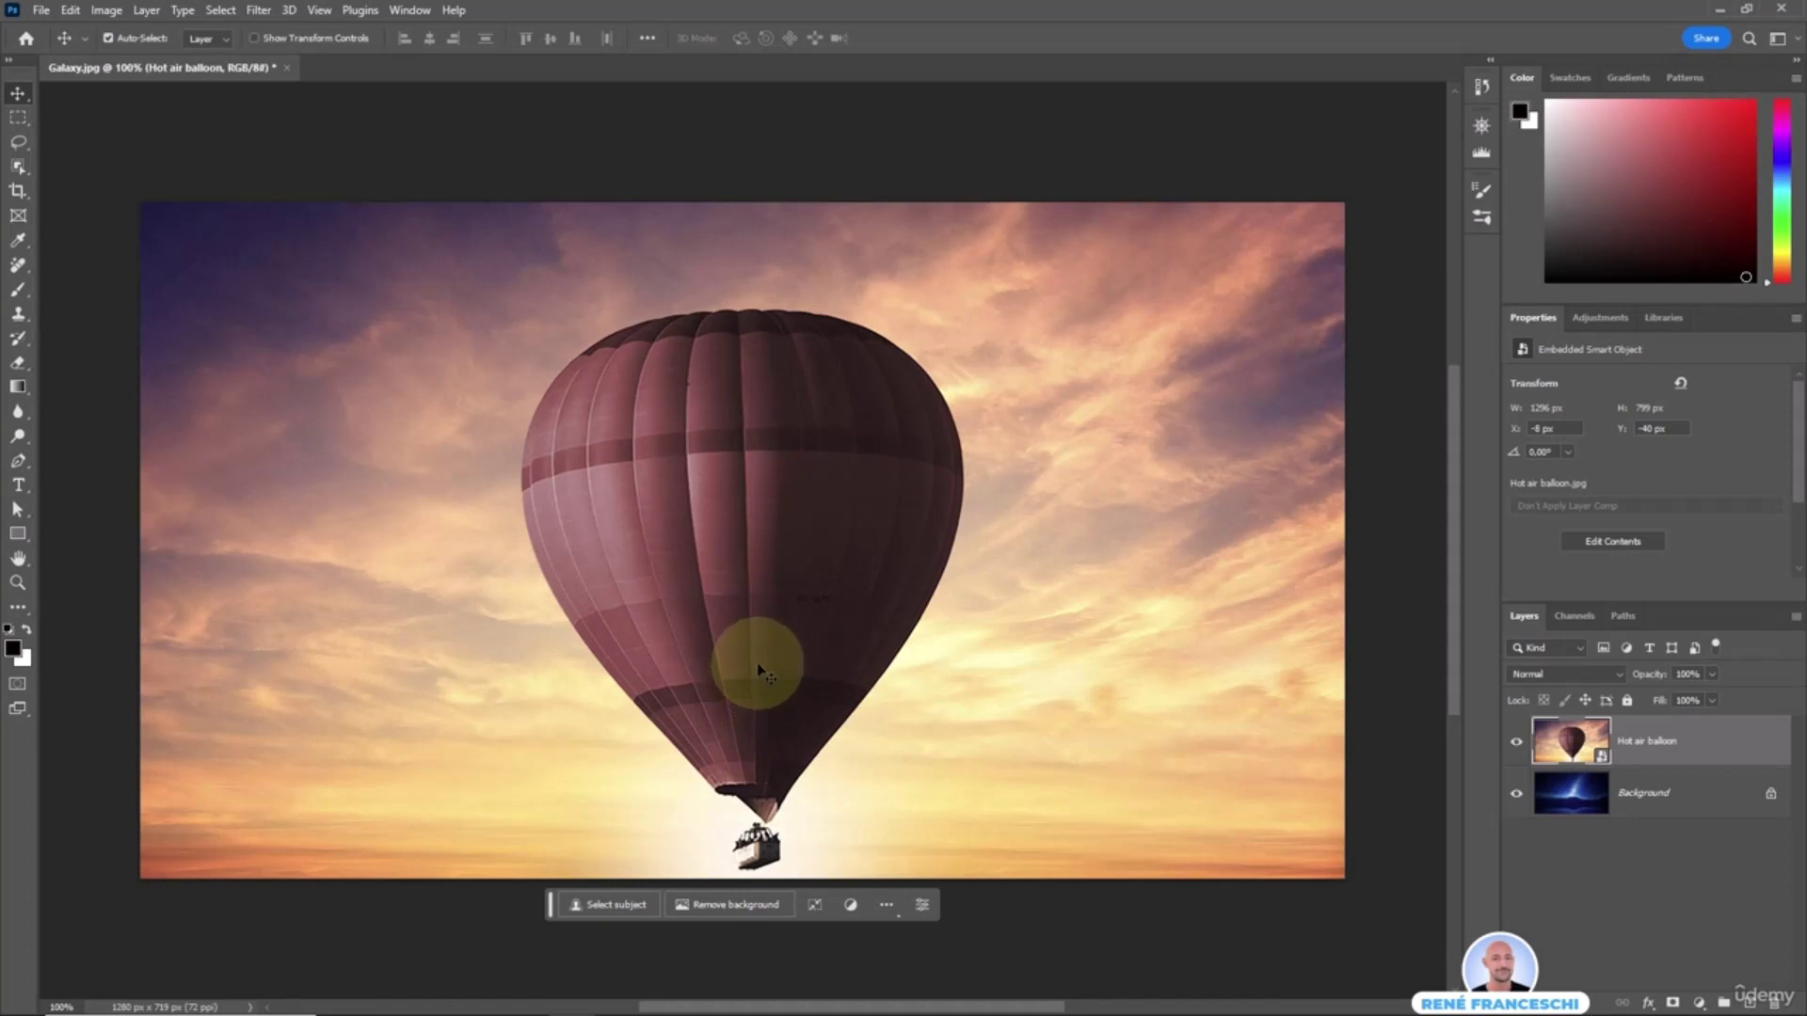
{"action": "left_click", "coordinate": [18, 367]}
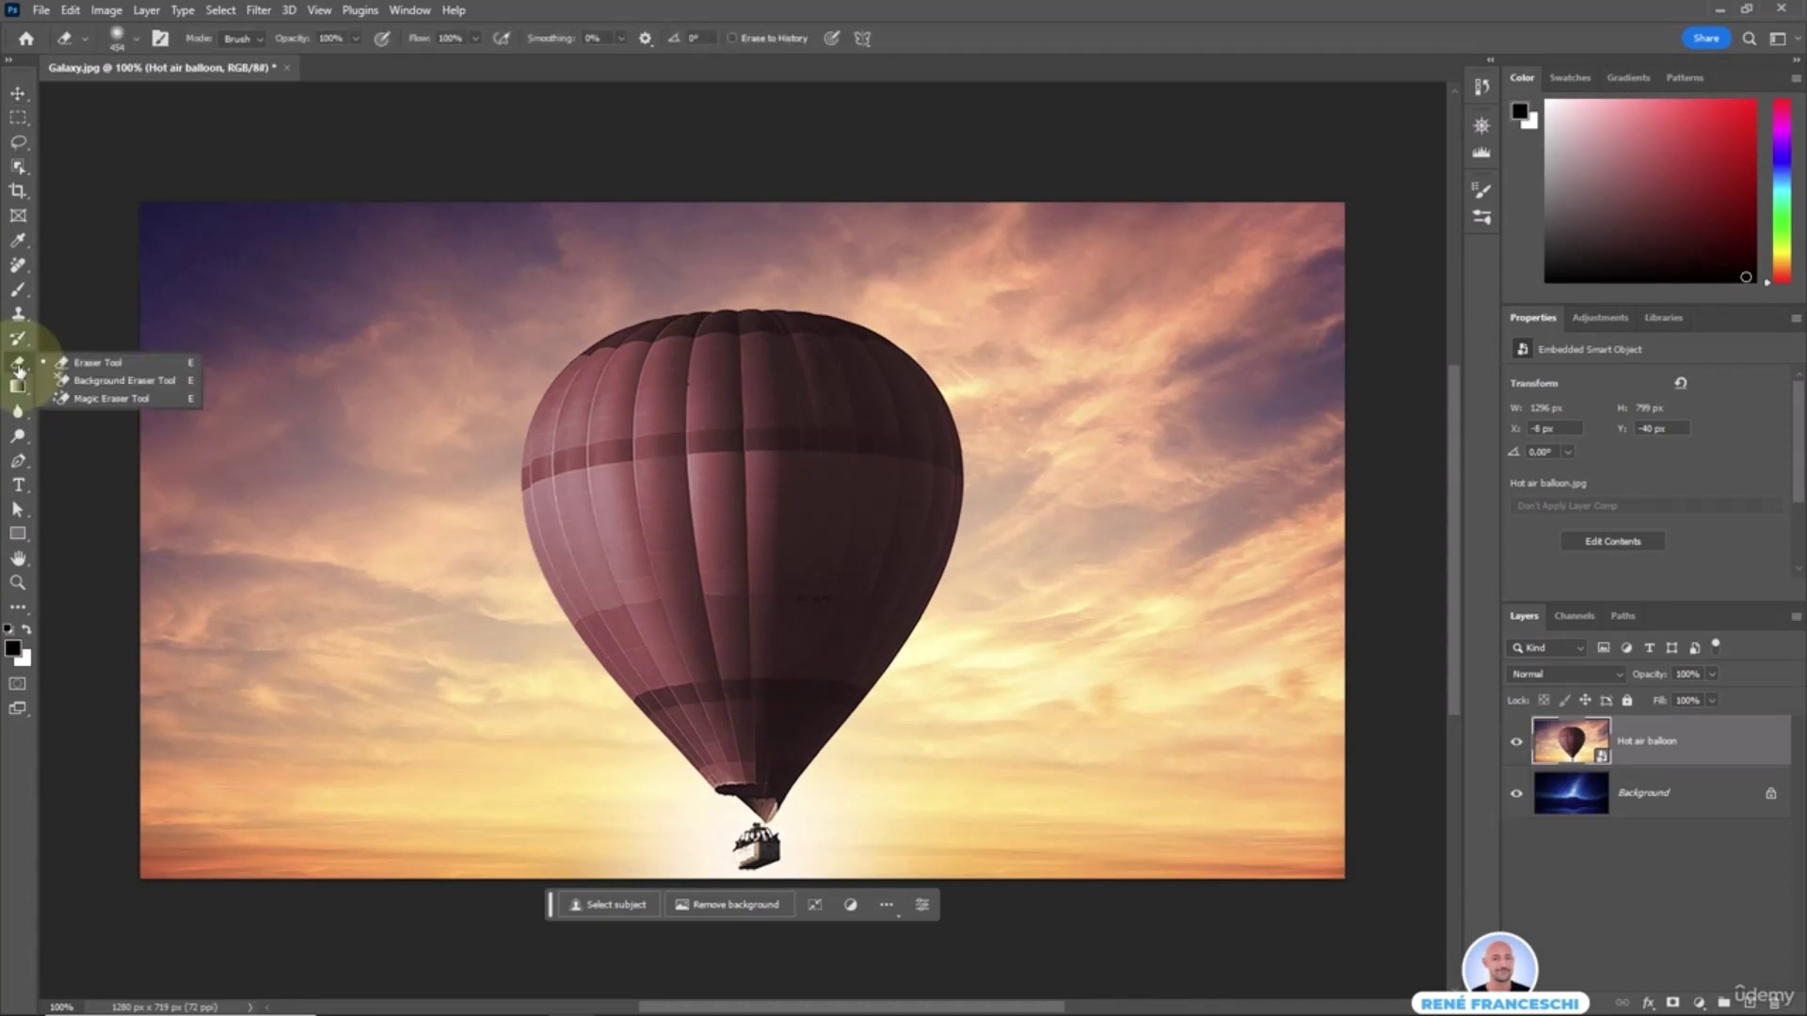
{"action": "left_click", "coordinate": [727, 510]}
{"action": "left_click", "coordinate": [725, 556]}
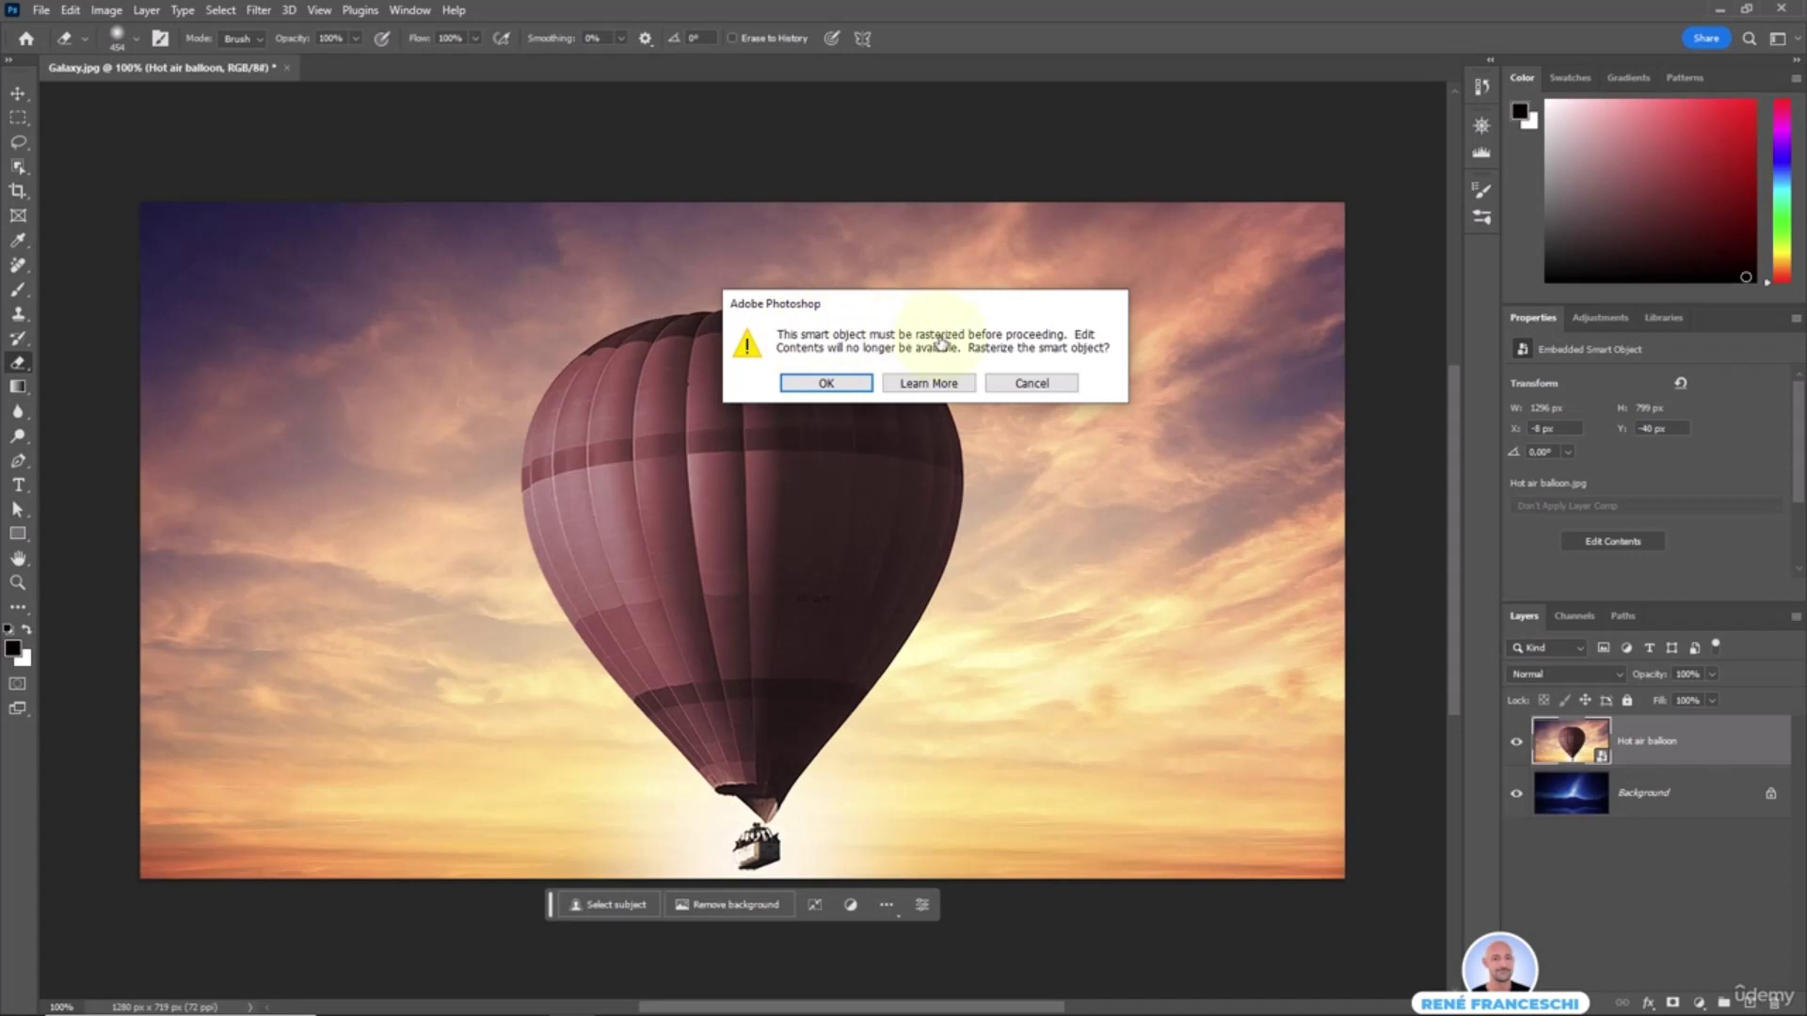
{"action": "left_click", "coordinate": [825, 384]}
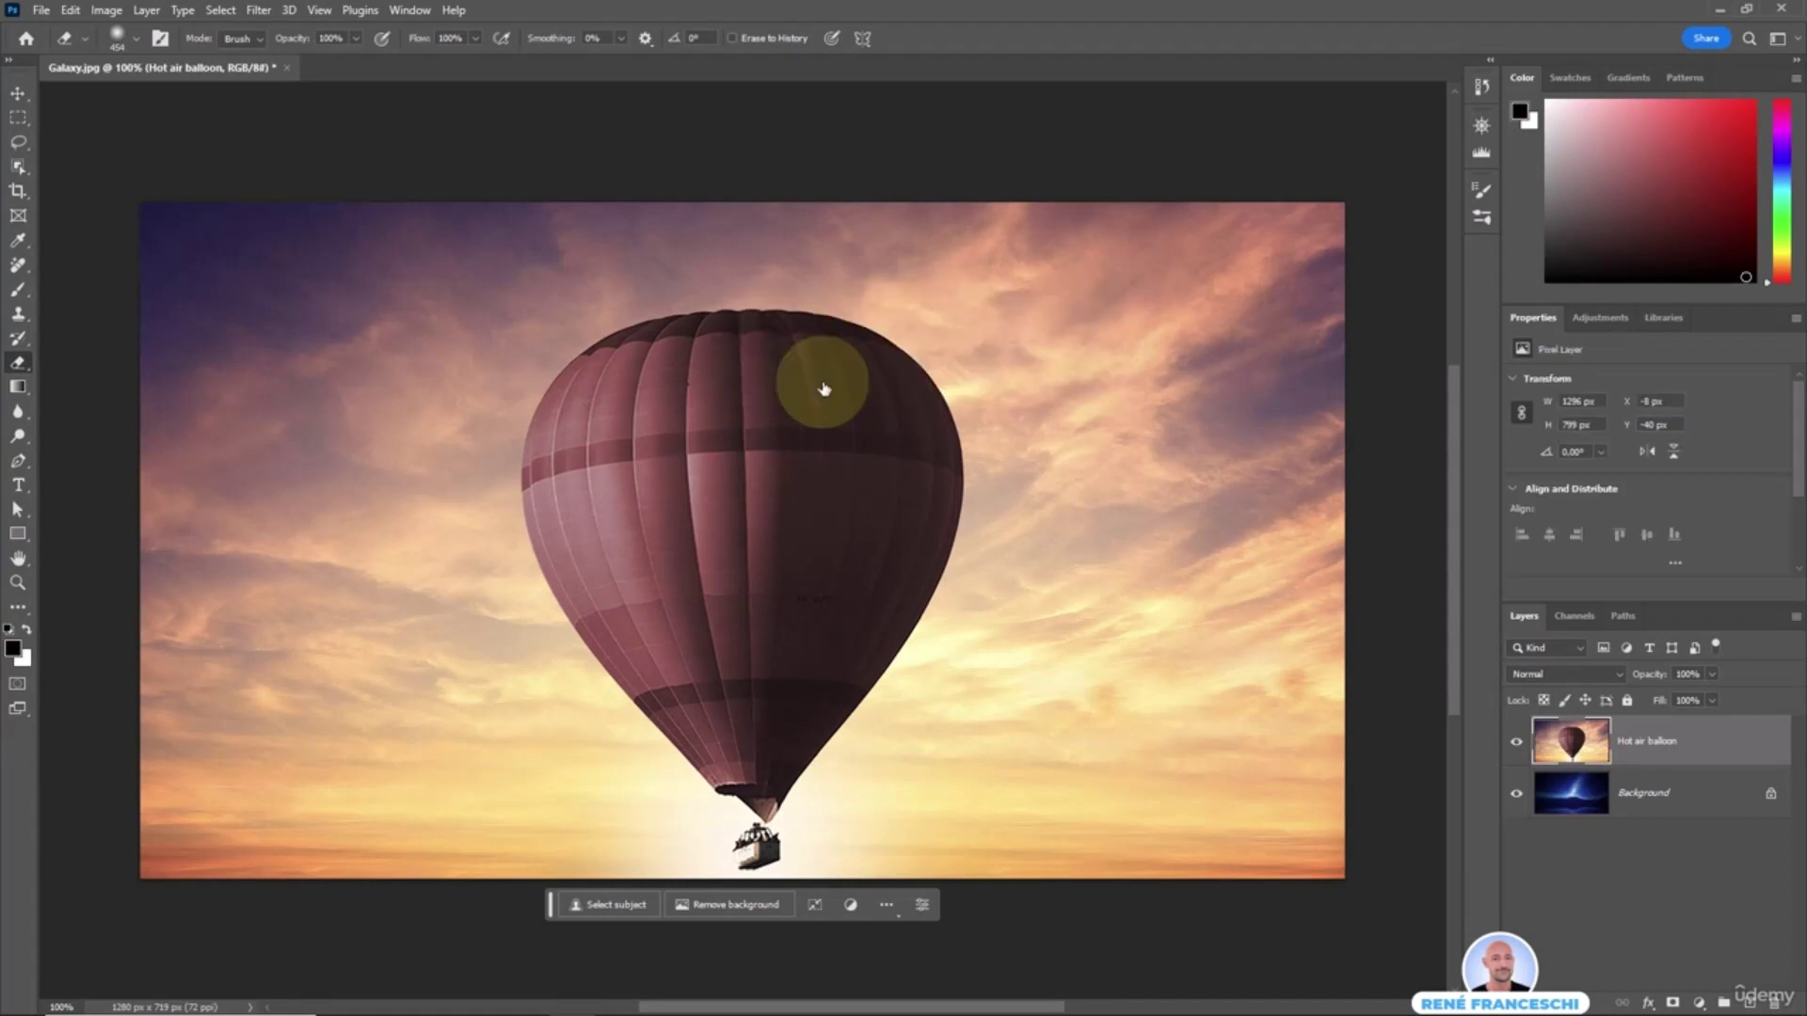
- Try to erase the balloon's interior with a 199 px eraser at 0% hardness, and undo the erasing
{"action": "right_click", "coordinate": [374, 386]}
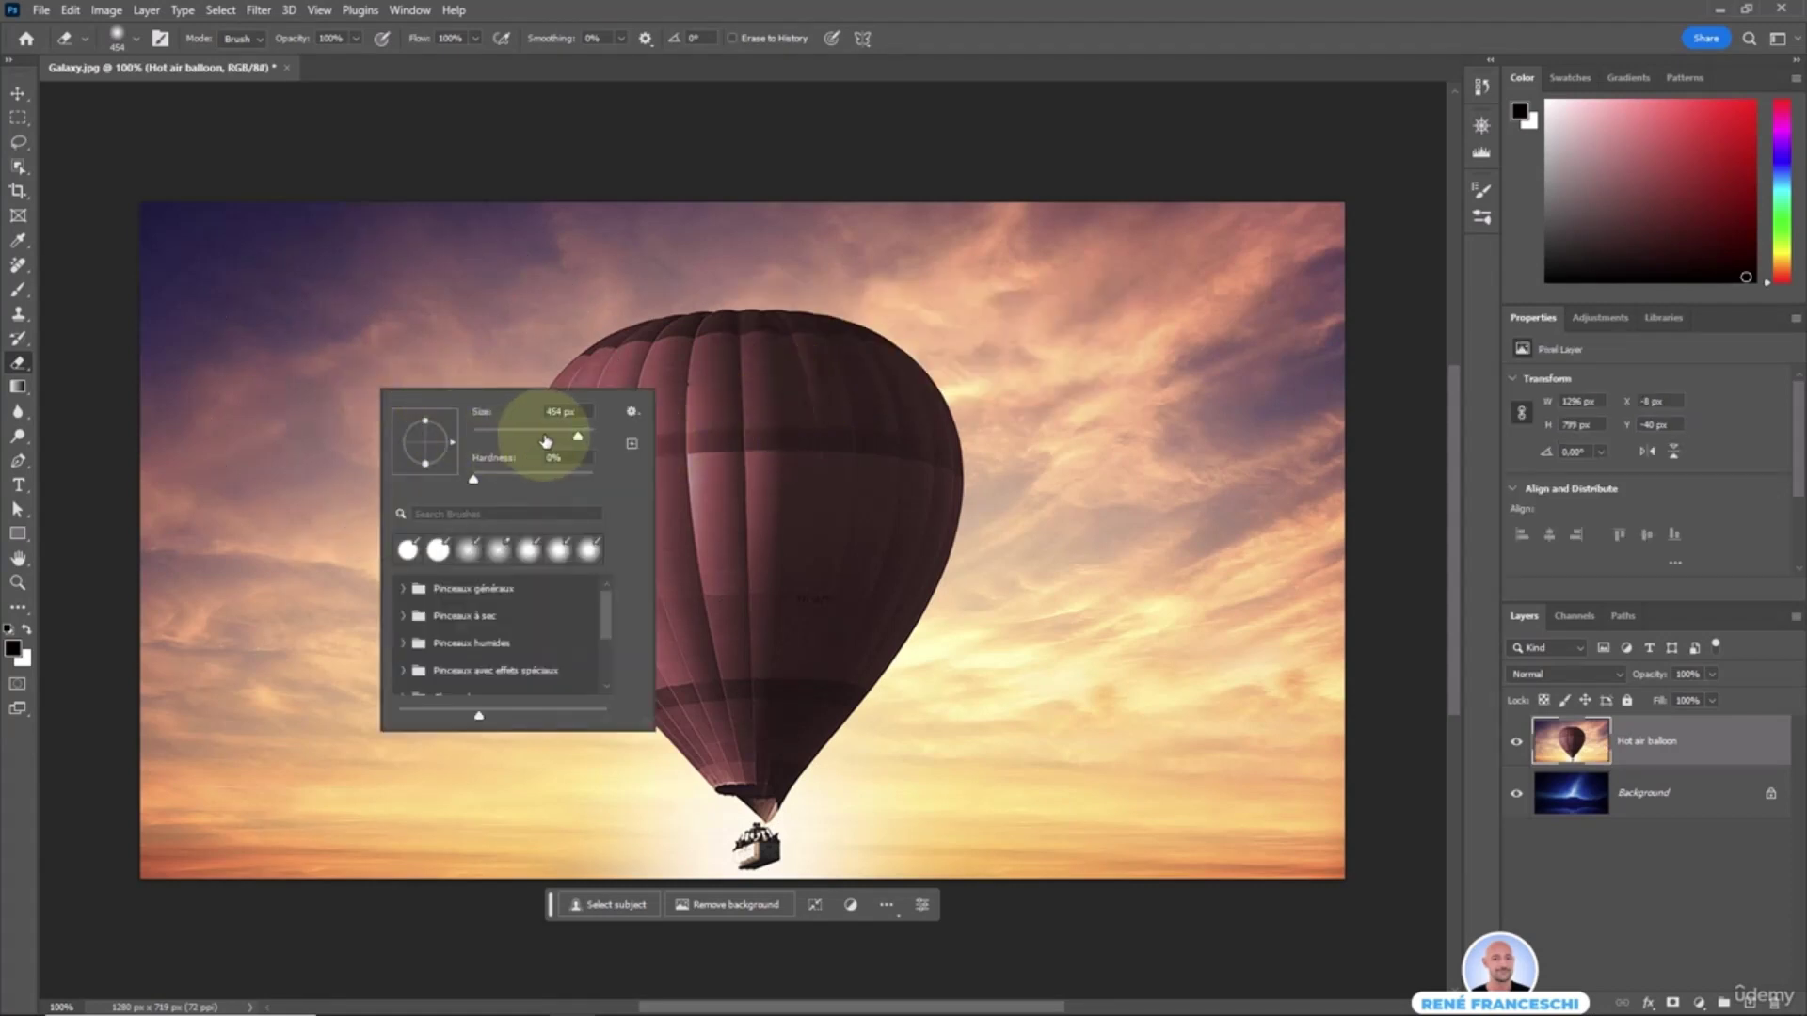
{"action": "left_click_drag", "start_coordinate": [545, 439], "coordinate": [564, 440]}
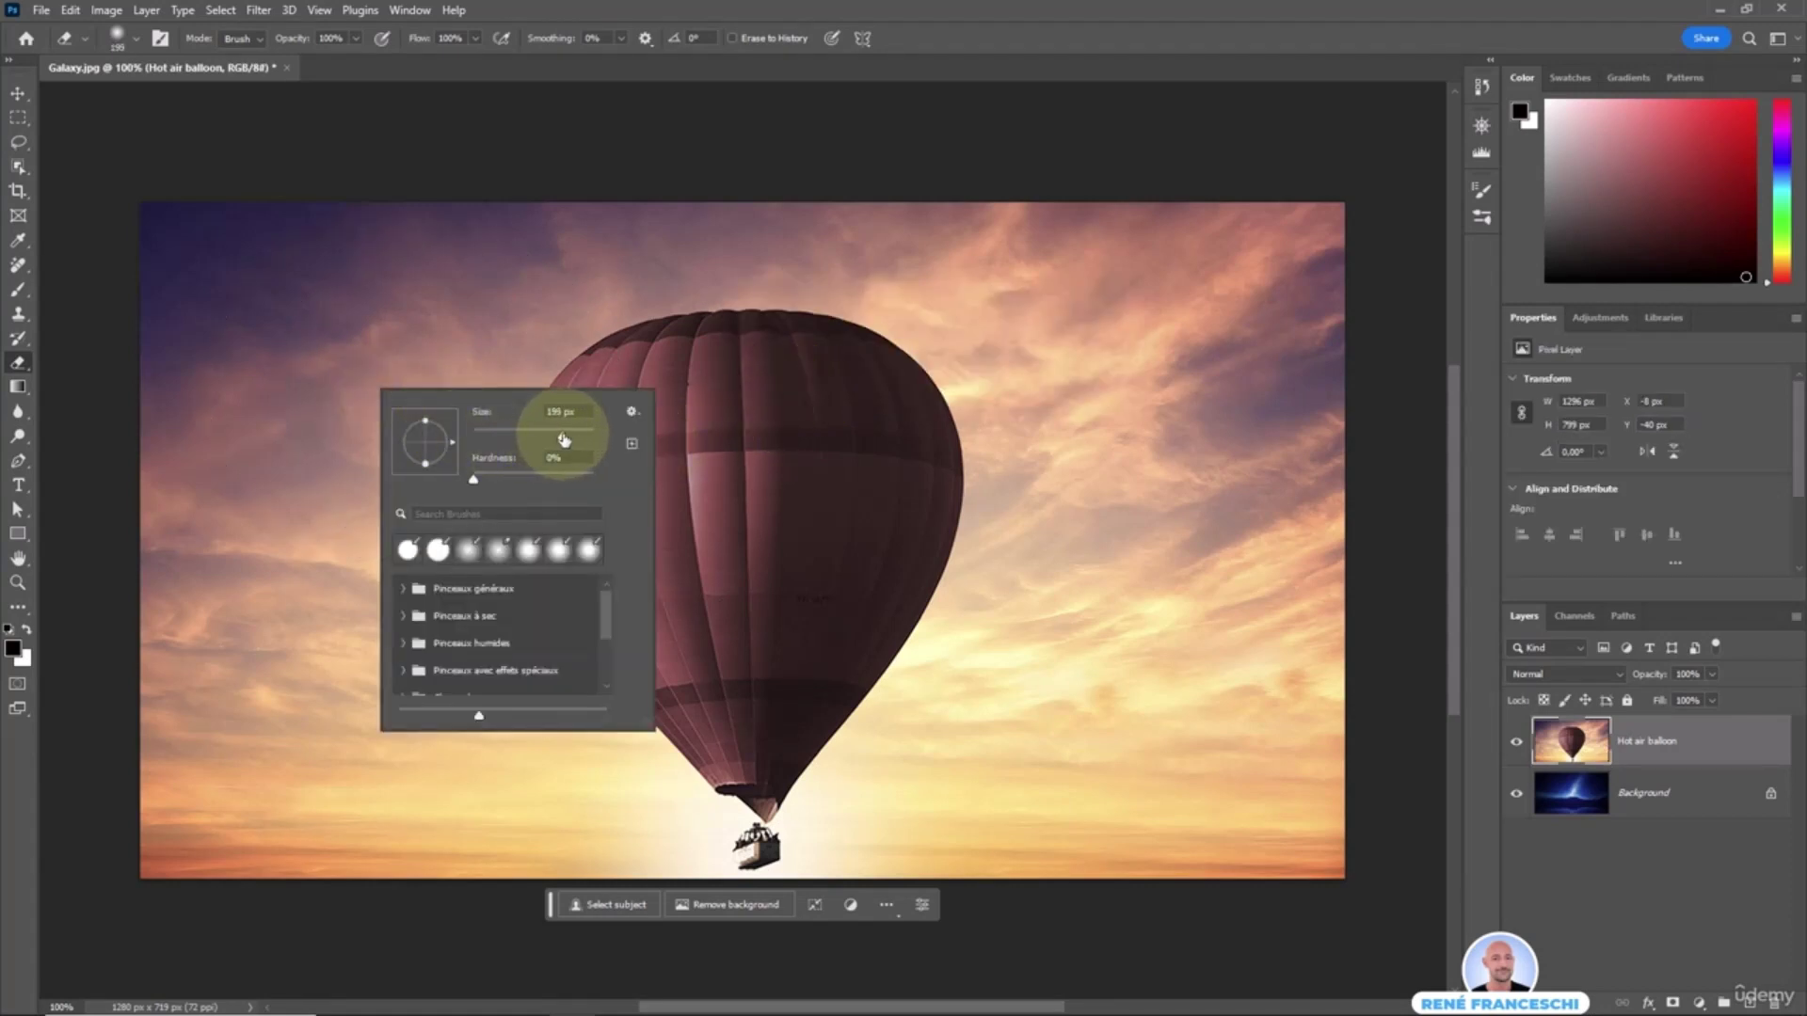
{"action": "key", "text": "Return"}
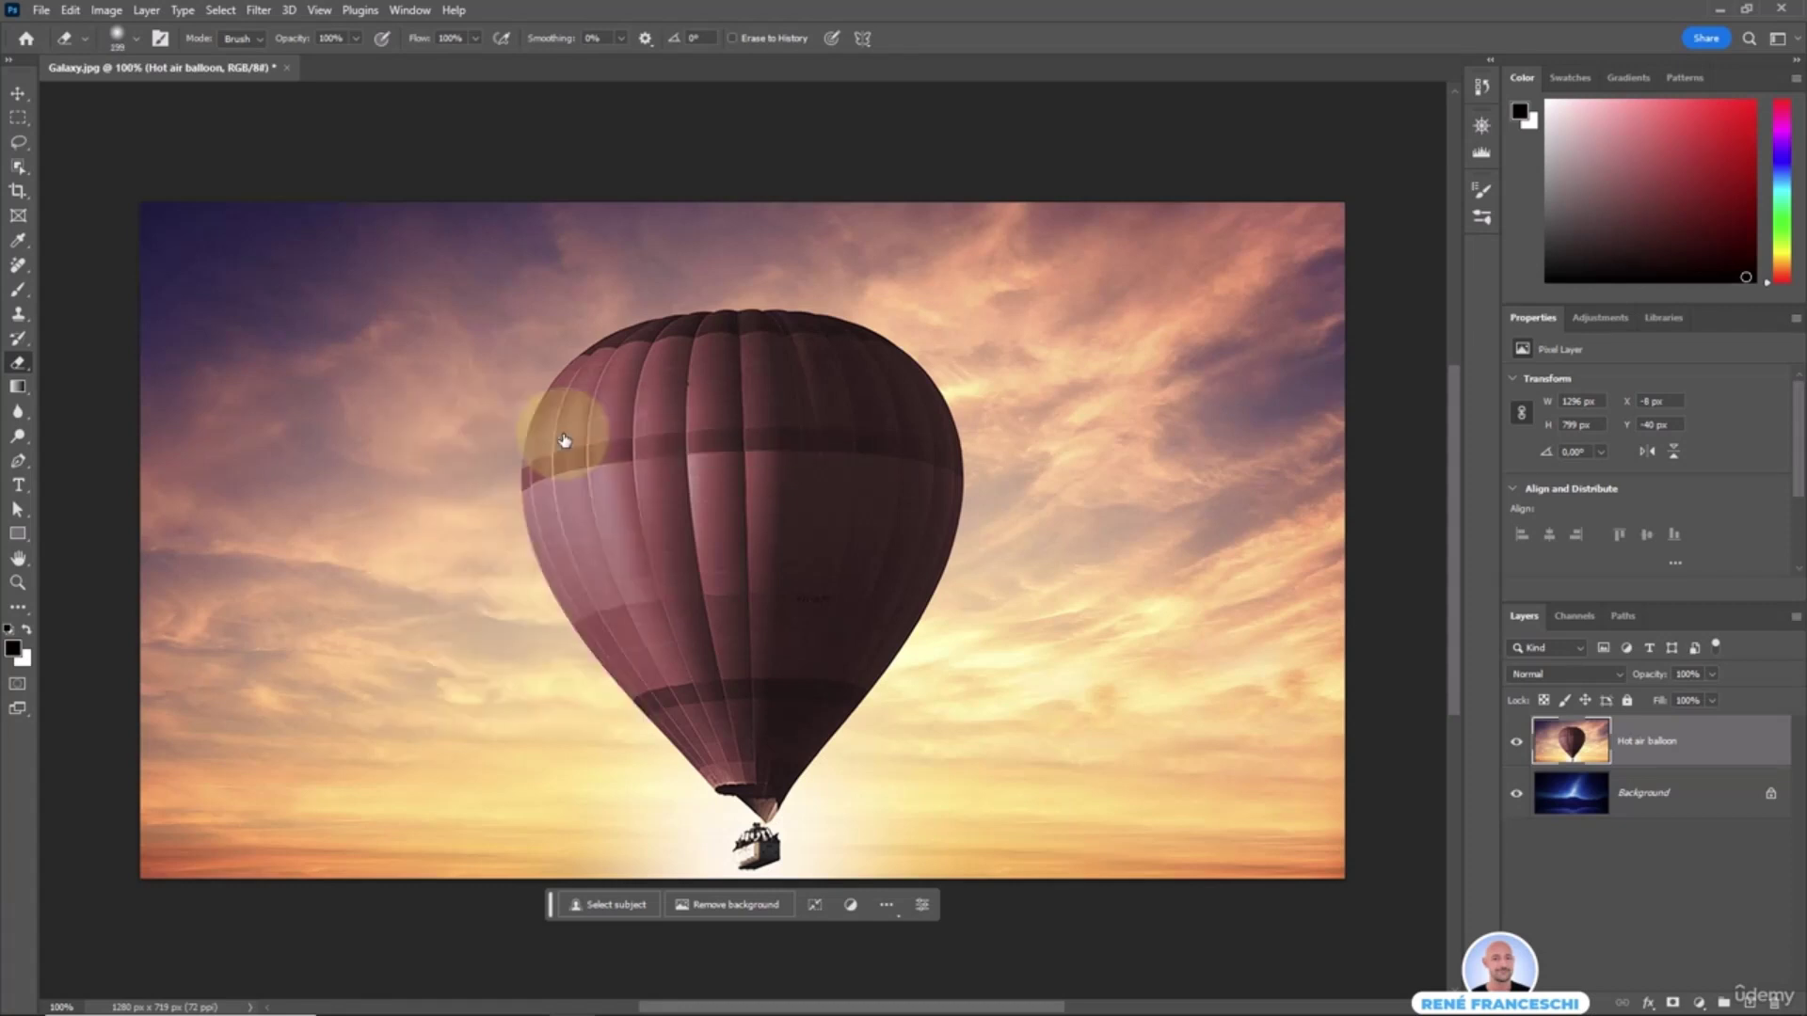
{"action": "right_click", "coordinate": [788, 532]}
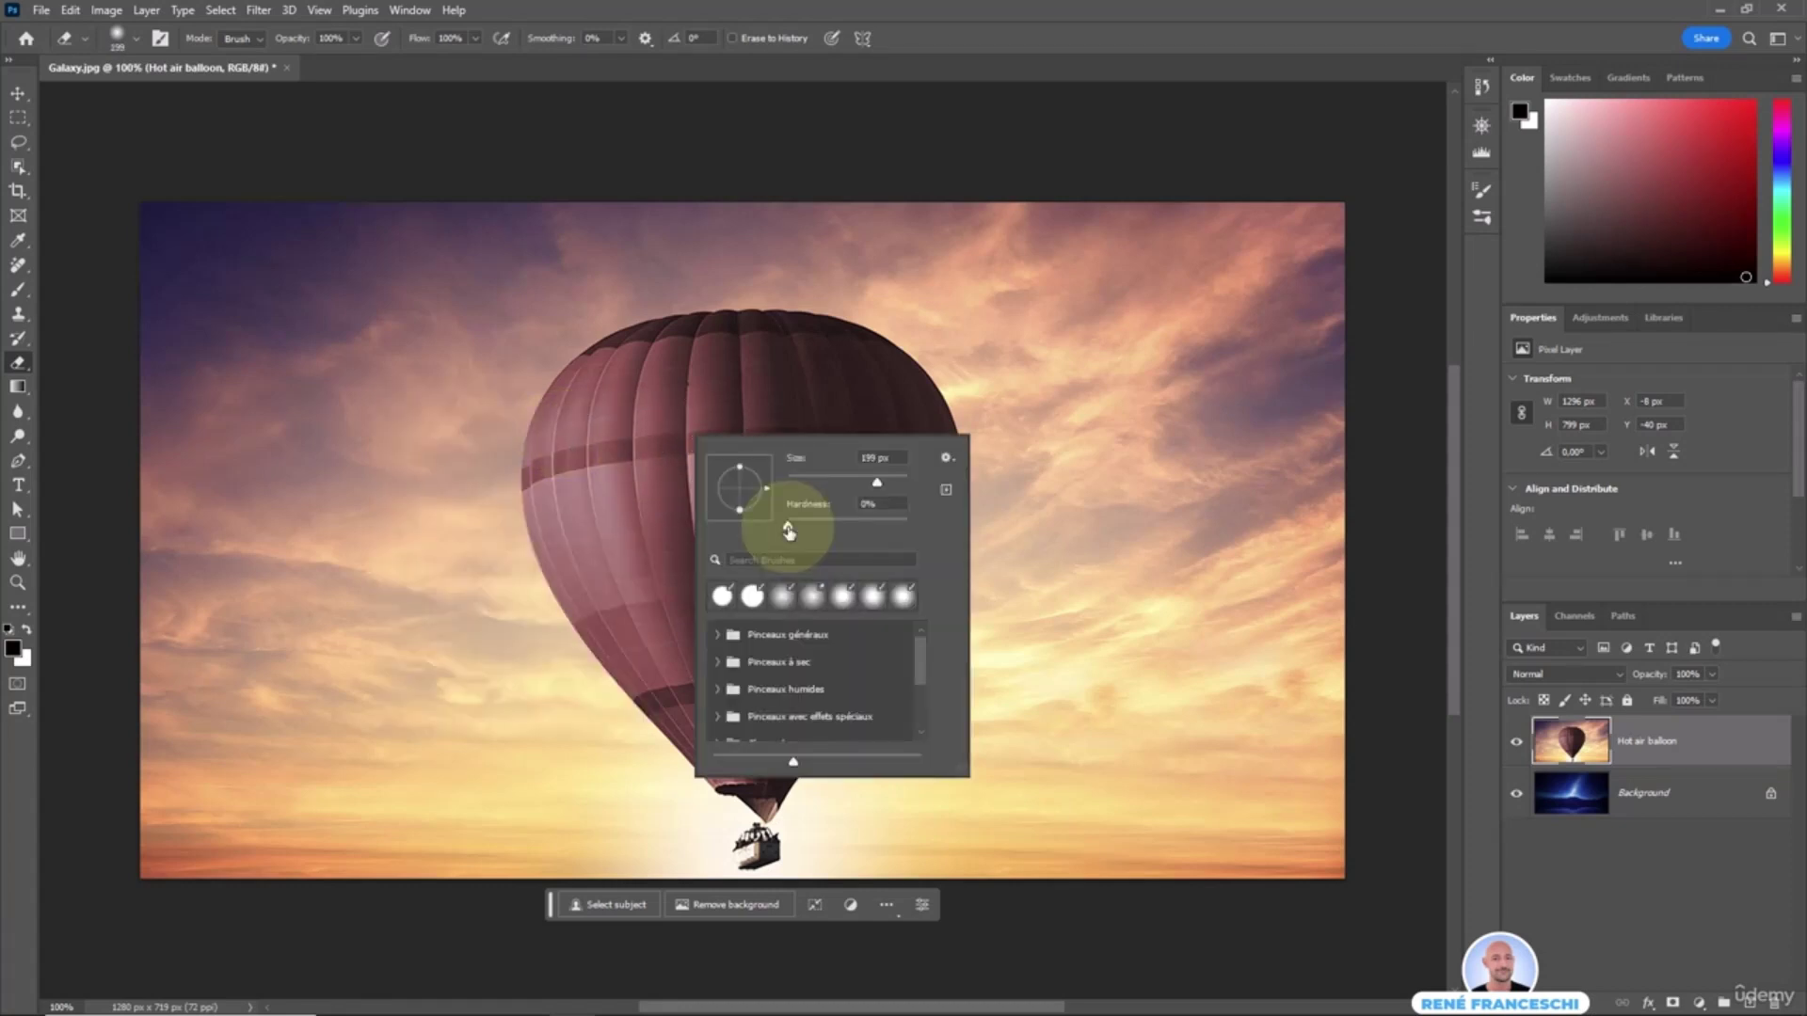
{"action": "key", "text": "Return"}
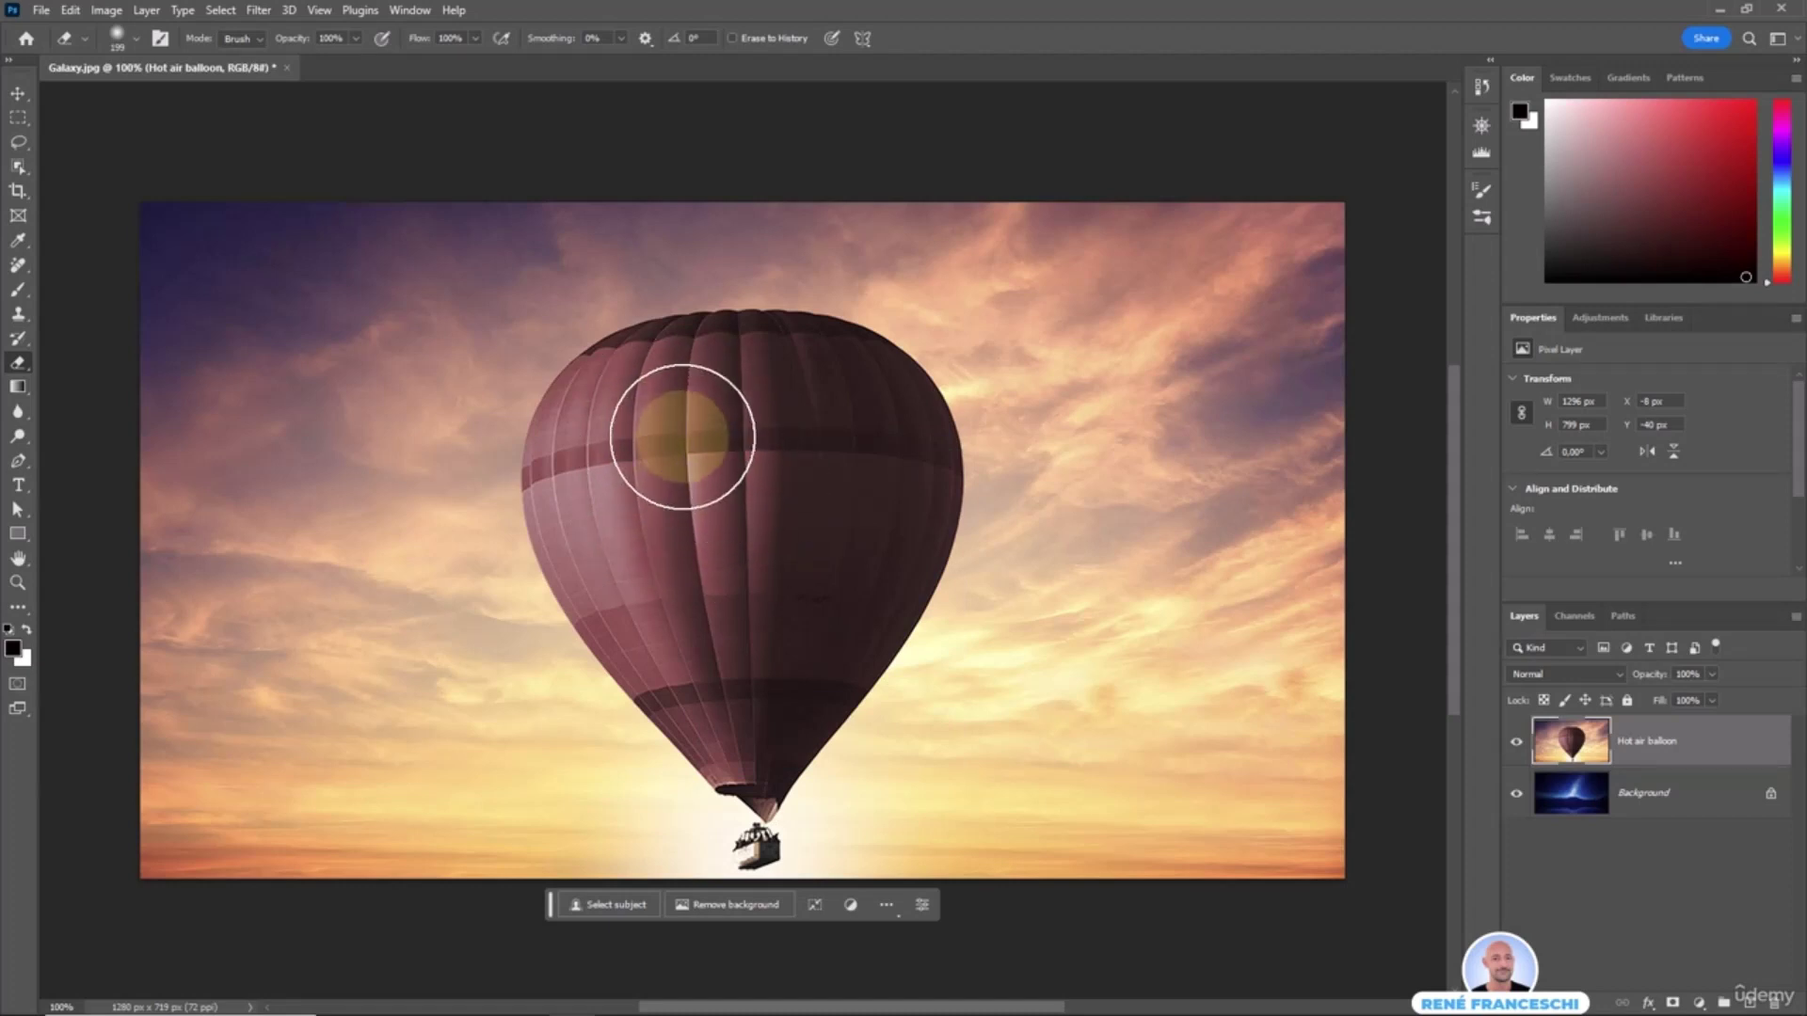
{"action": "mouse_move", "coordinate": [673, 415]}
{"action": "left_mouse_down"}
{"action": "mouse_move", "coordinate": [641, 501]}
{"action": "mouse_move", "coordinate": [683, 625]}
{"action": "mouse_move", "coordinate": [719, 666]}
{"action": "mouse_move", "coordinate": [794, 643]}
{"action": "mouse_move", "coordinate": [830, 545]}
{"action": "mouse_move", "coordinate": [814, 470]}
{"action": "mouse_move", "coordinate": [755, 469]}
{"action": "mouse_move", "coordinate": [733, 432]}
{"action": "mouse_move", "coordinate": [687, 472]}
{"action": "mouse_move", "coordinate": [774, 536]}
{"action": "left_mouse_up"}
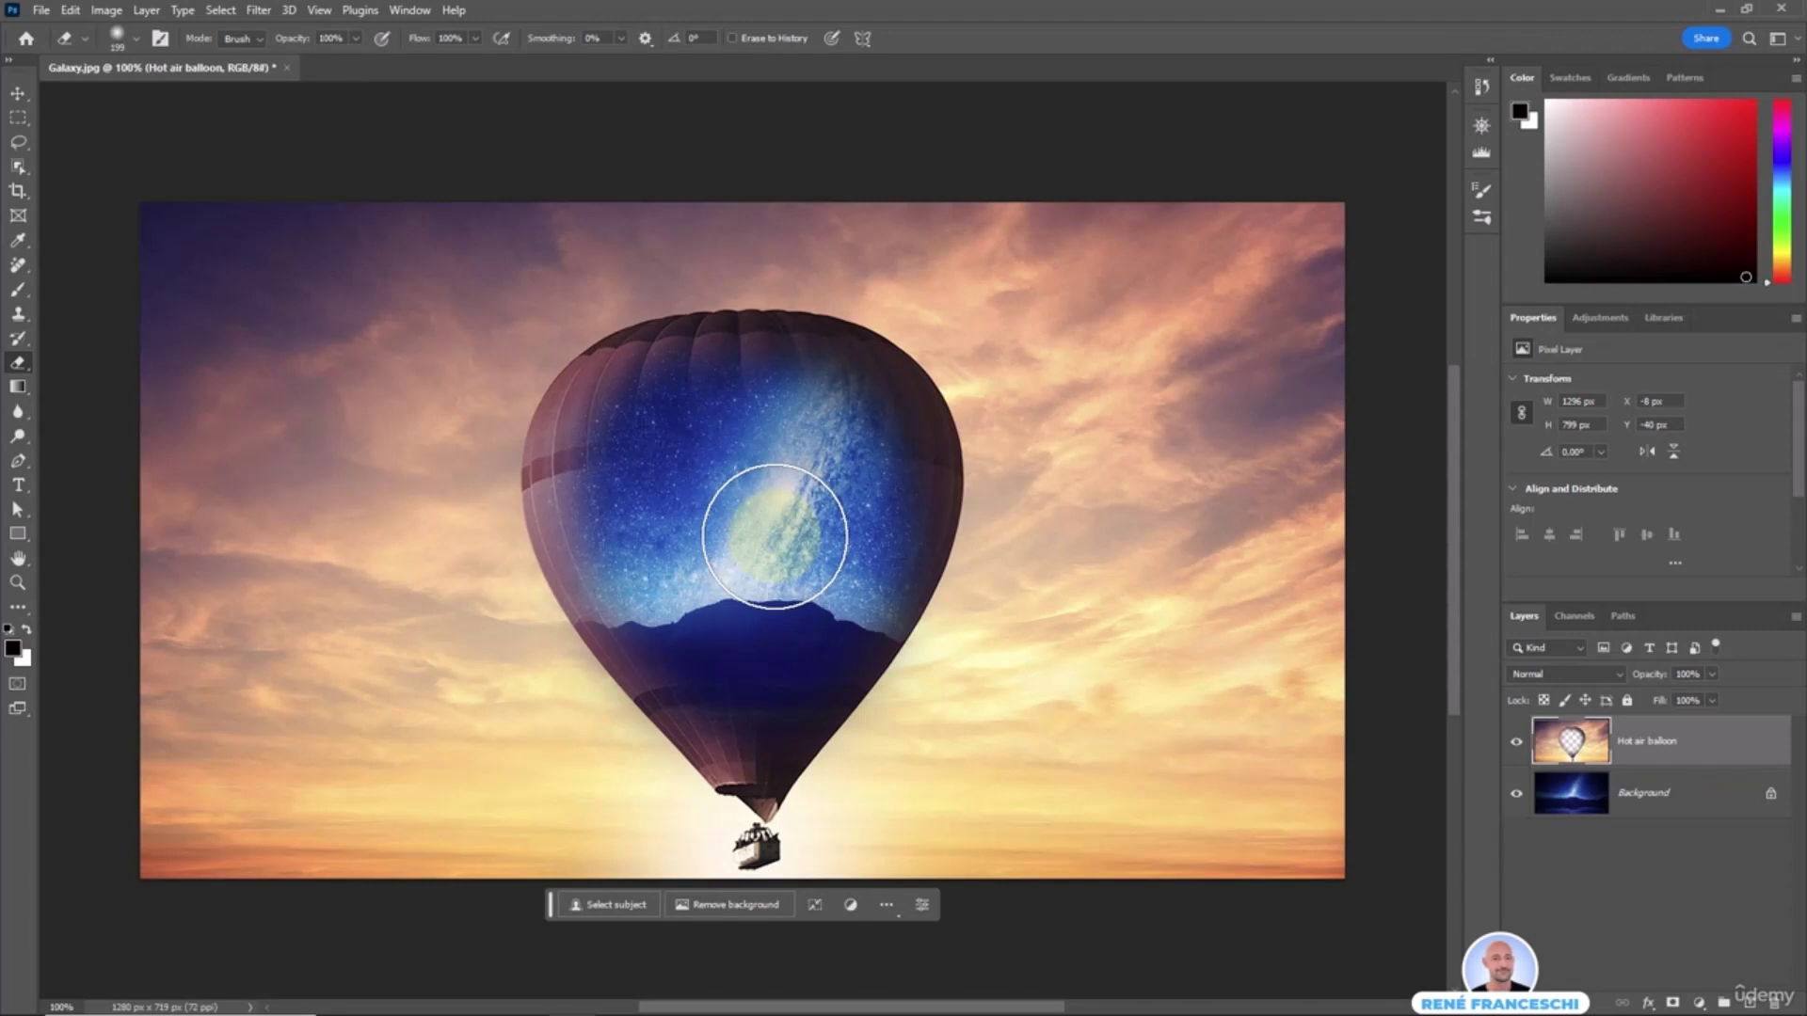
{"action": "key", "text": "ctrl+z"}
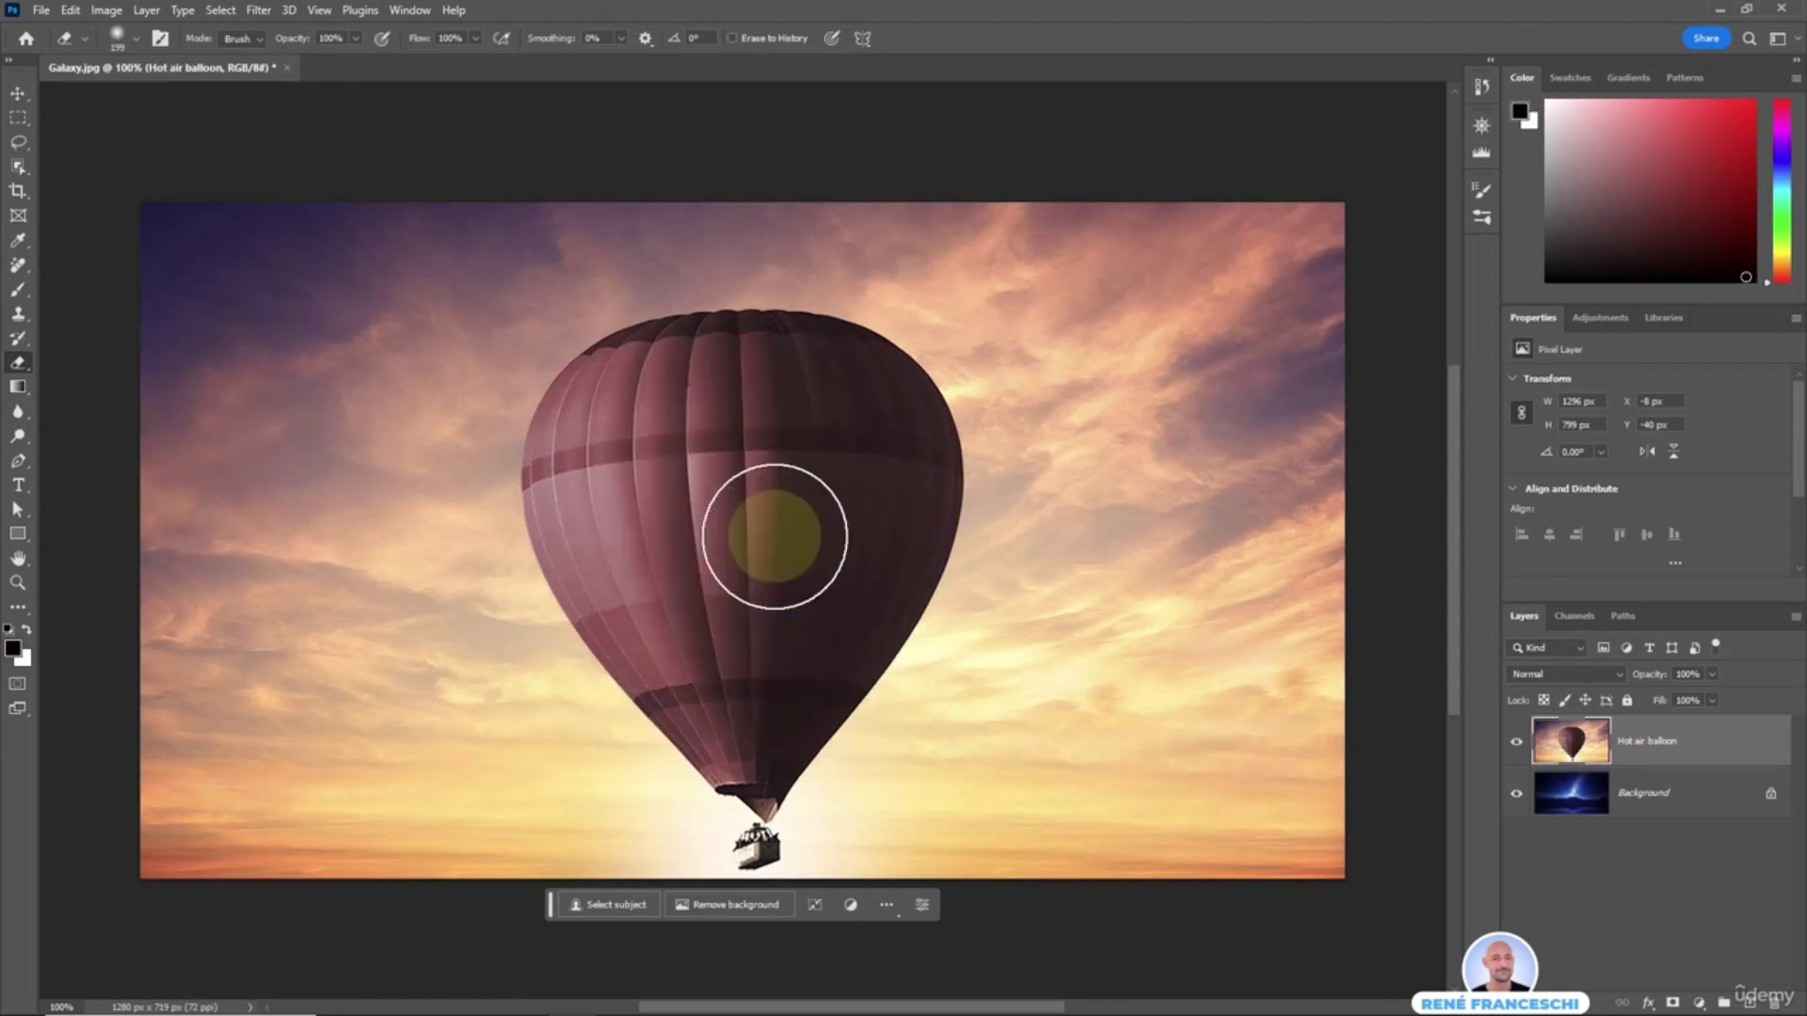
{"action": "key", "text": "v"}
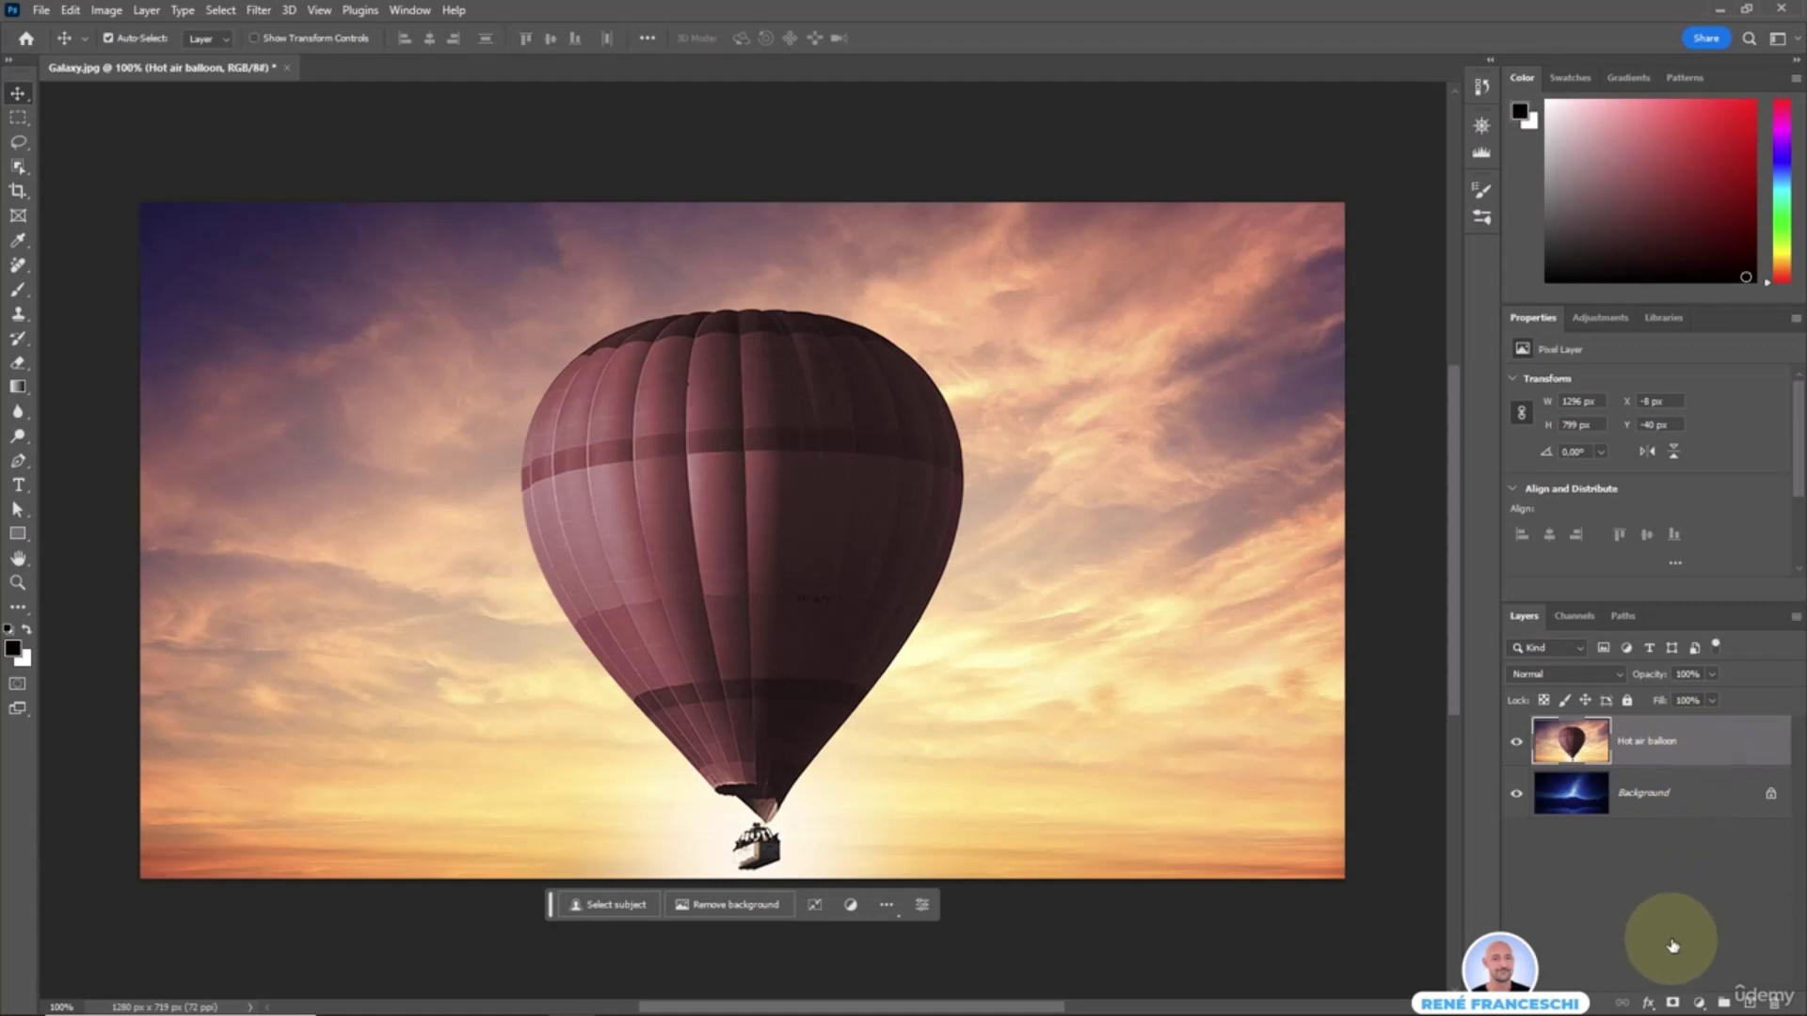
- Add a white layer mask to the Hot air balloon layer and make the mask the active target
{"action": "left_click", "coordinate": [1672, 1003]}
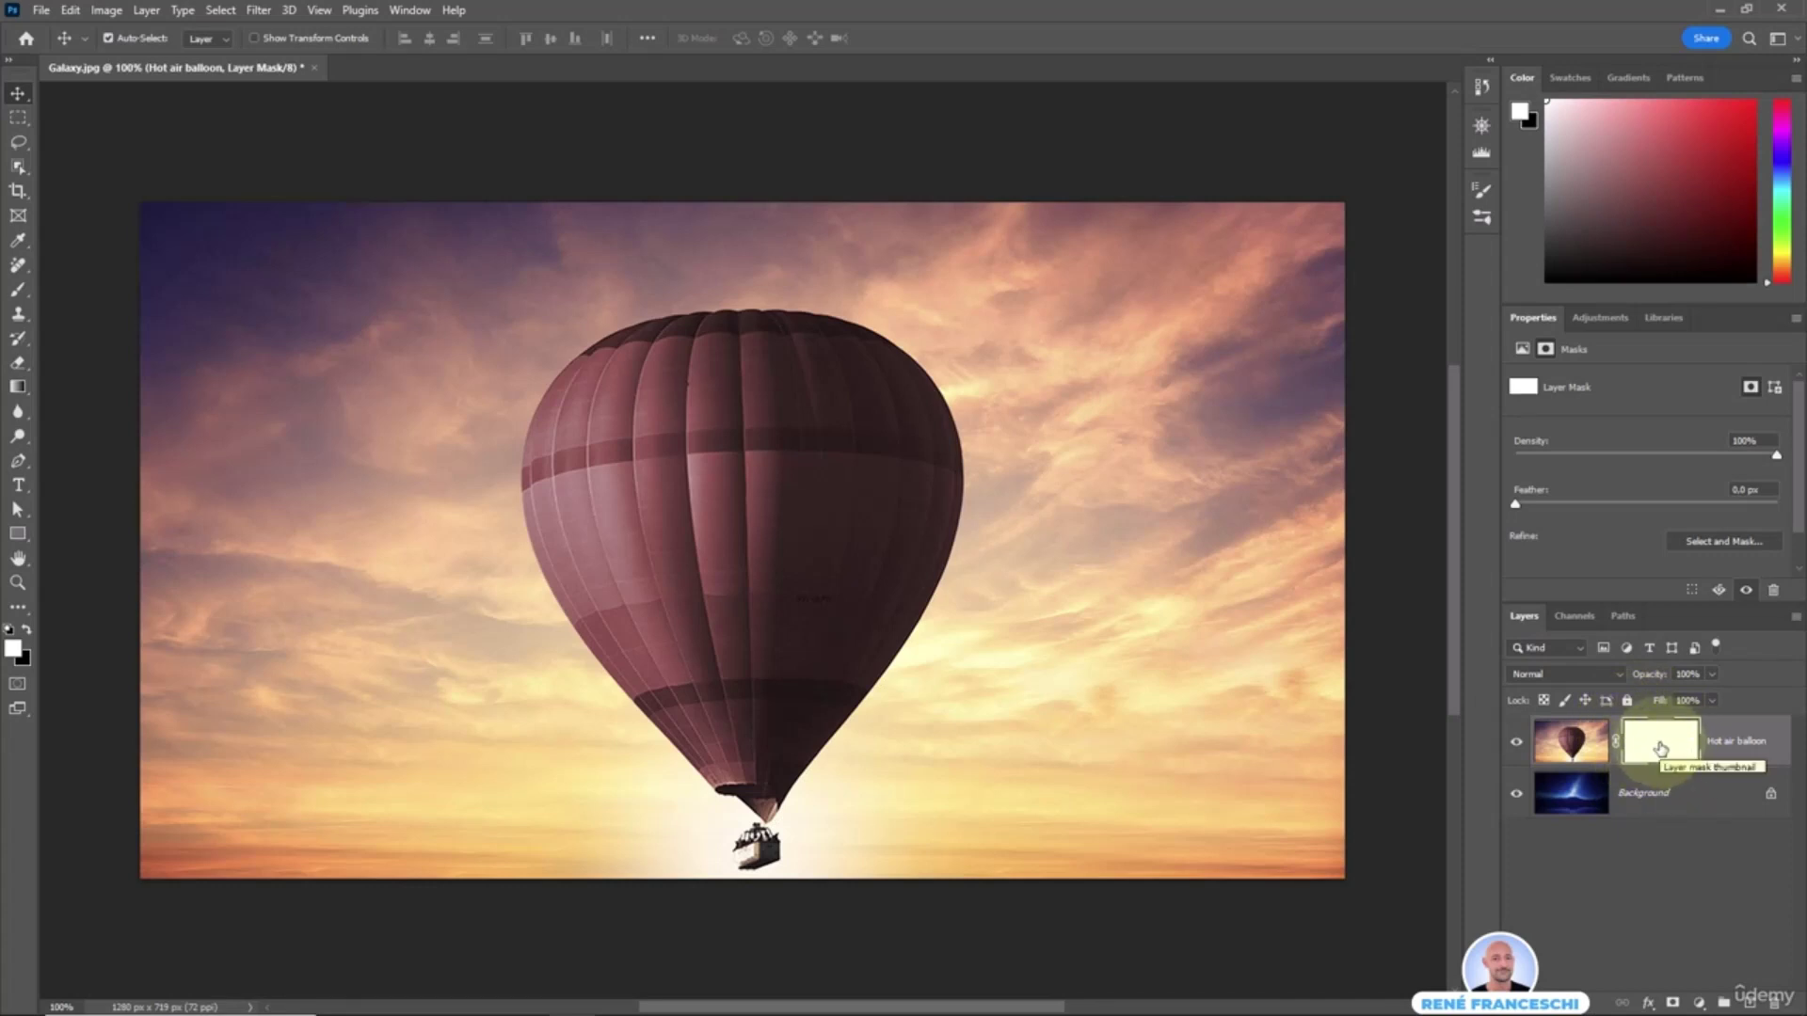
{"action": "left_click", "coordinate": [1569, 743]}
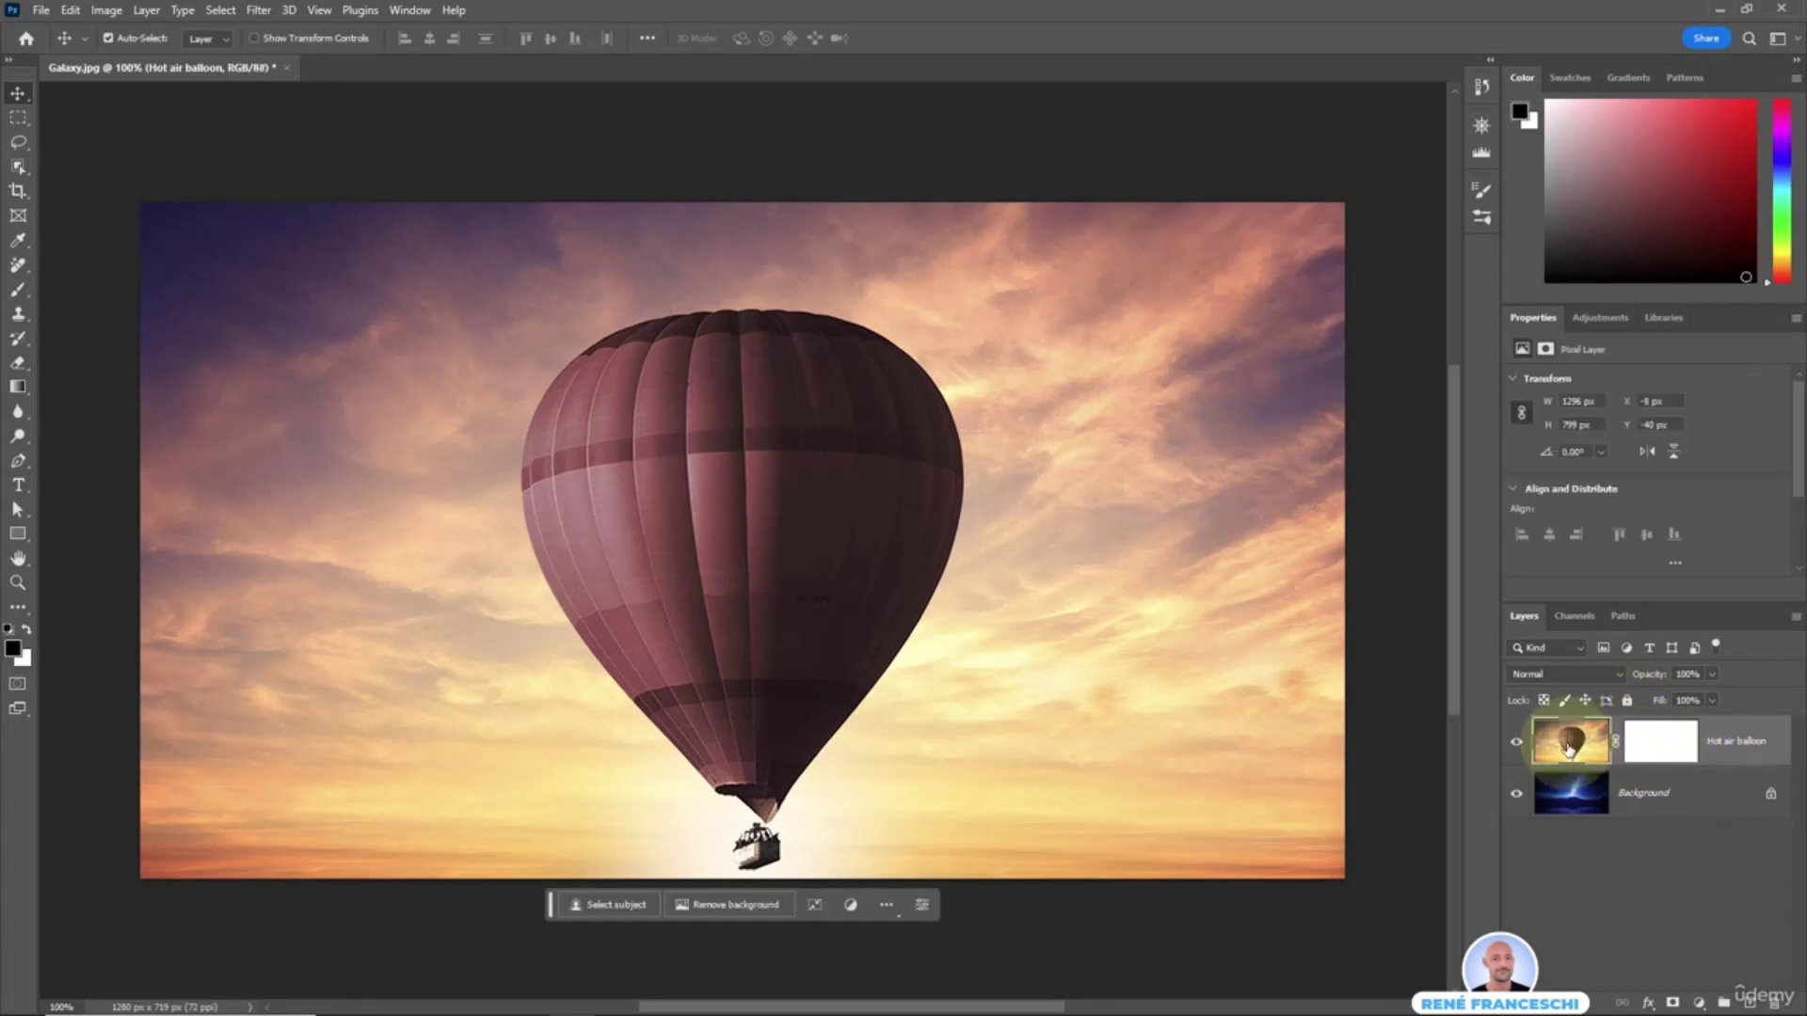
{"action": "left_click", "coordinate": [1641, 745]}
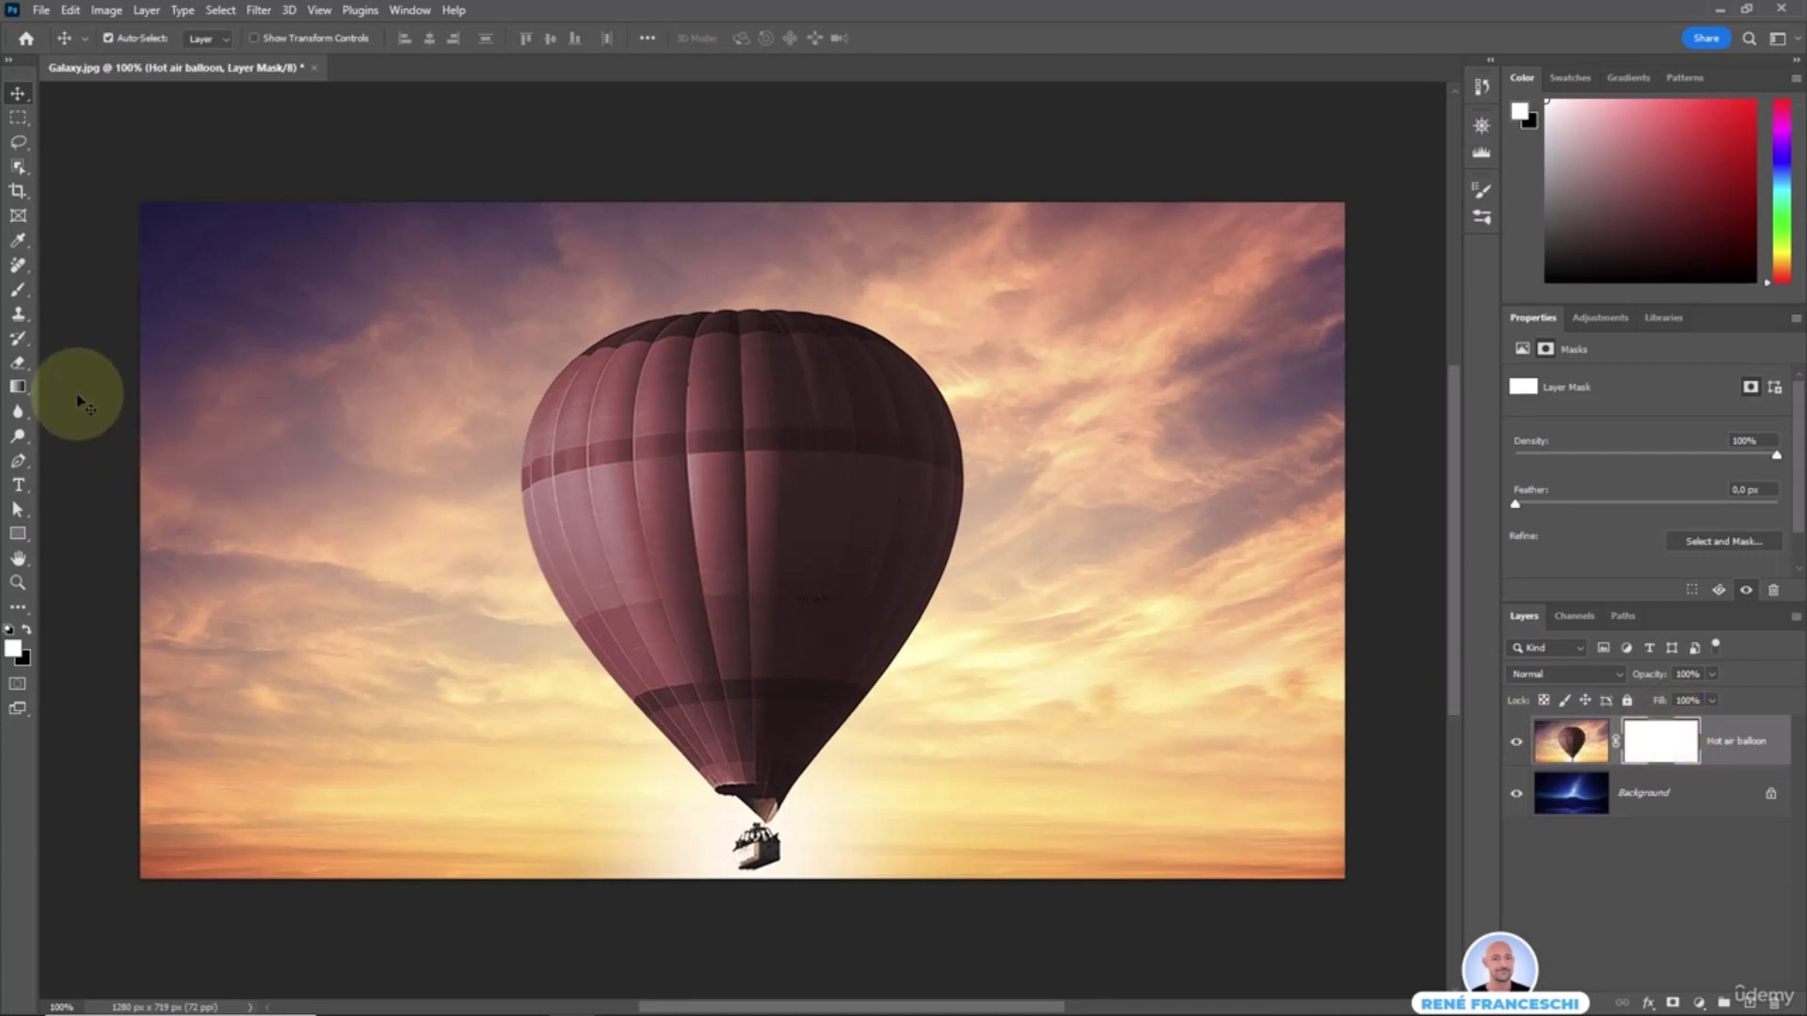
- Activate the Brush tool with the default white and black colors and set its size to 199 px
{"action": "left_click", "coordinate": [19, 292]}
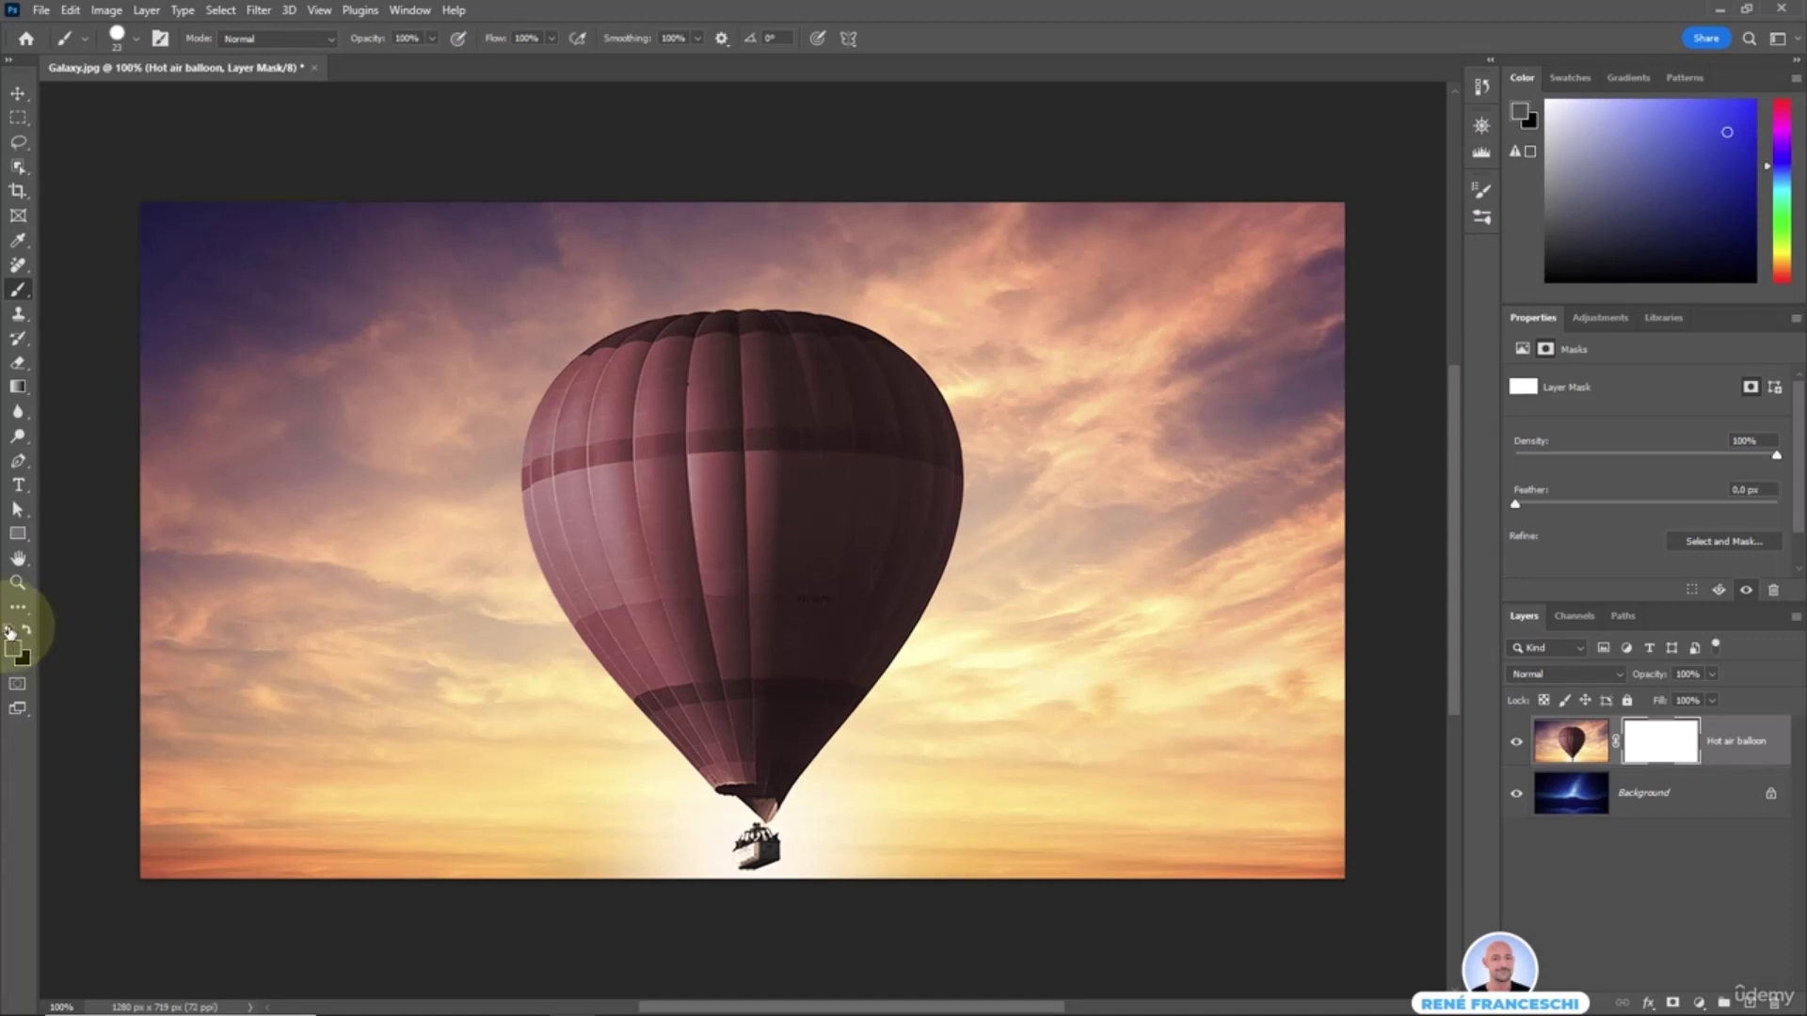
{"action": "left_click", "coordinate": [10, 630]}
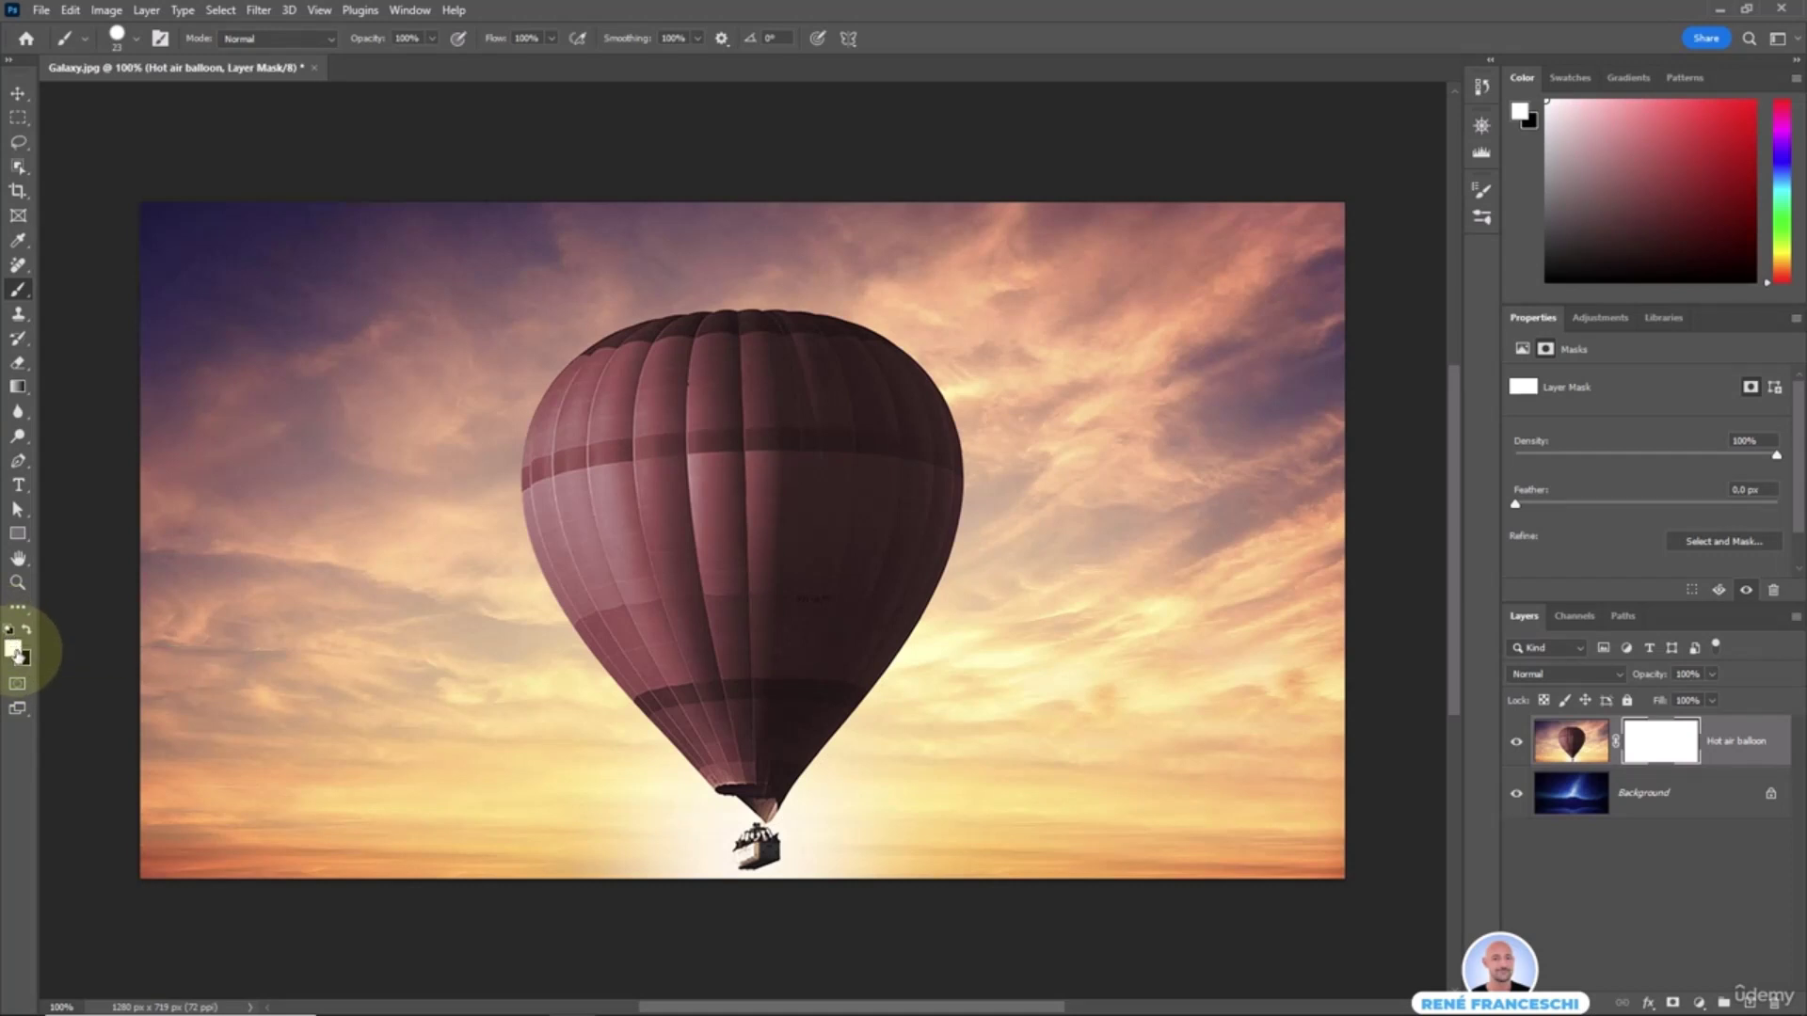
{"action": "right_click", "coordinate": [454, 368]}
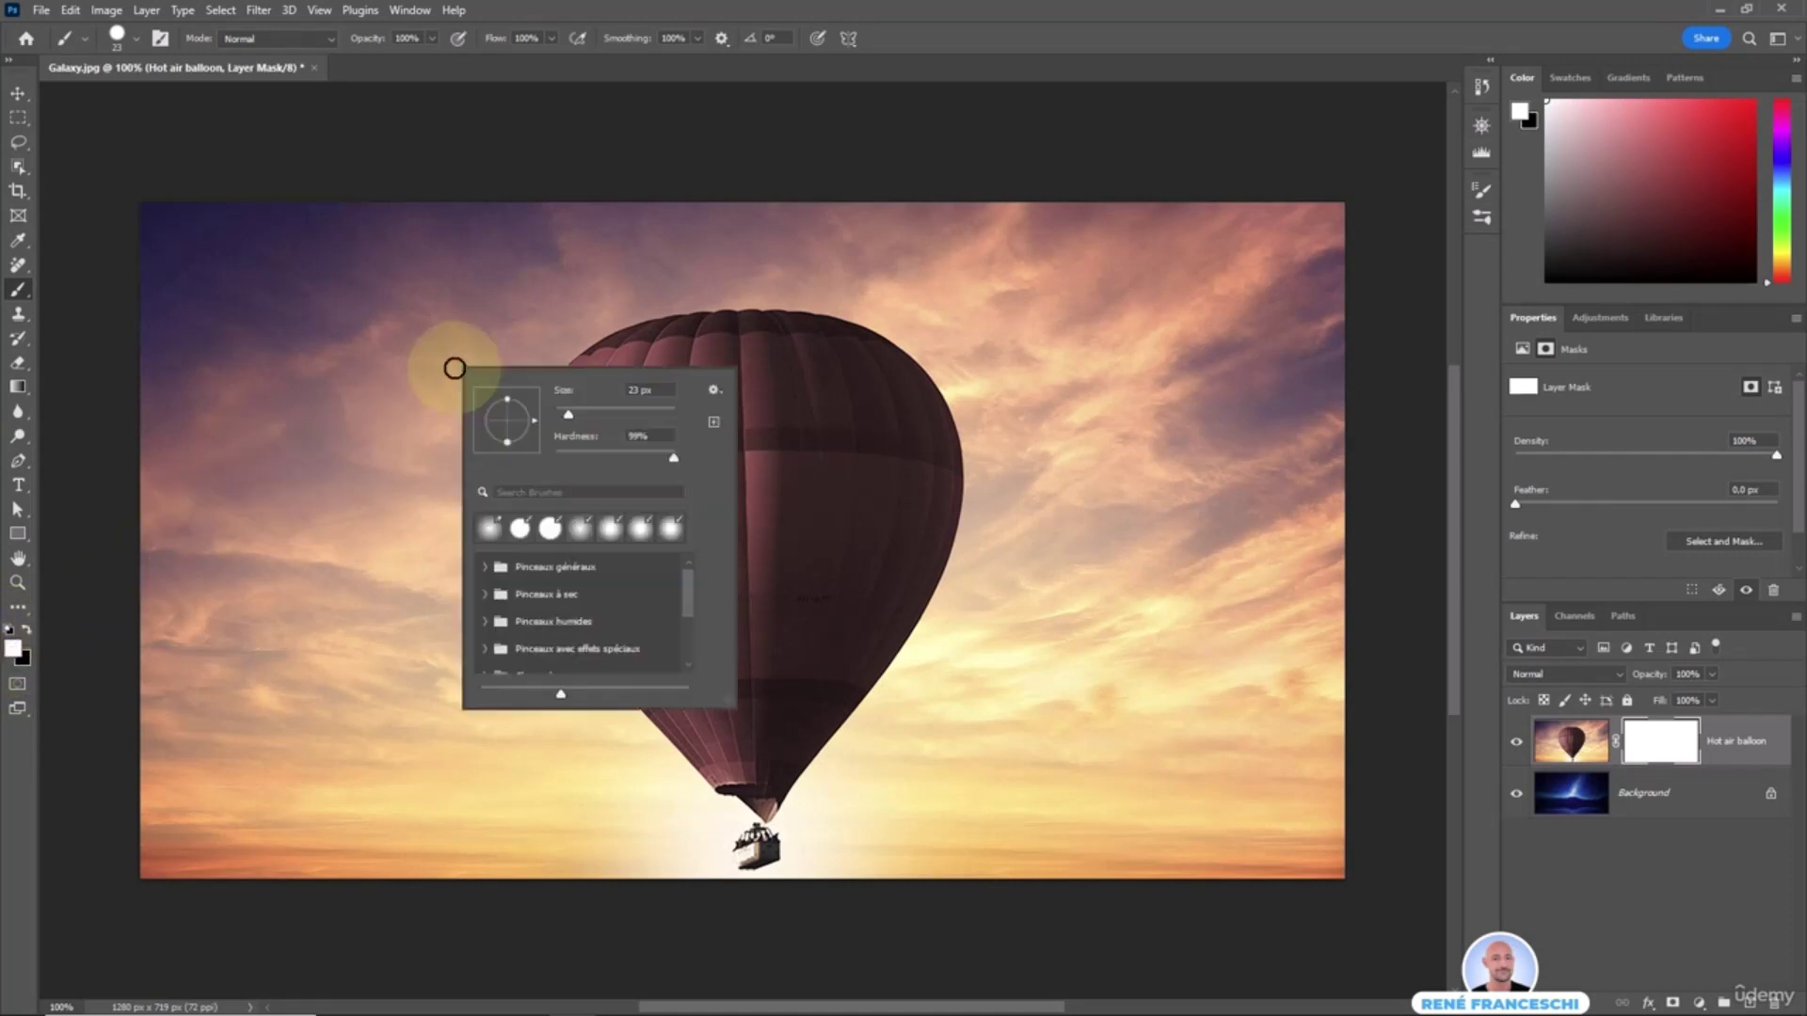
{"action": "left_click_drag", "start_coordinate": [567, 414], "coordinate": [646, 421]}
{"action": "key", "text": "Return"}
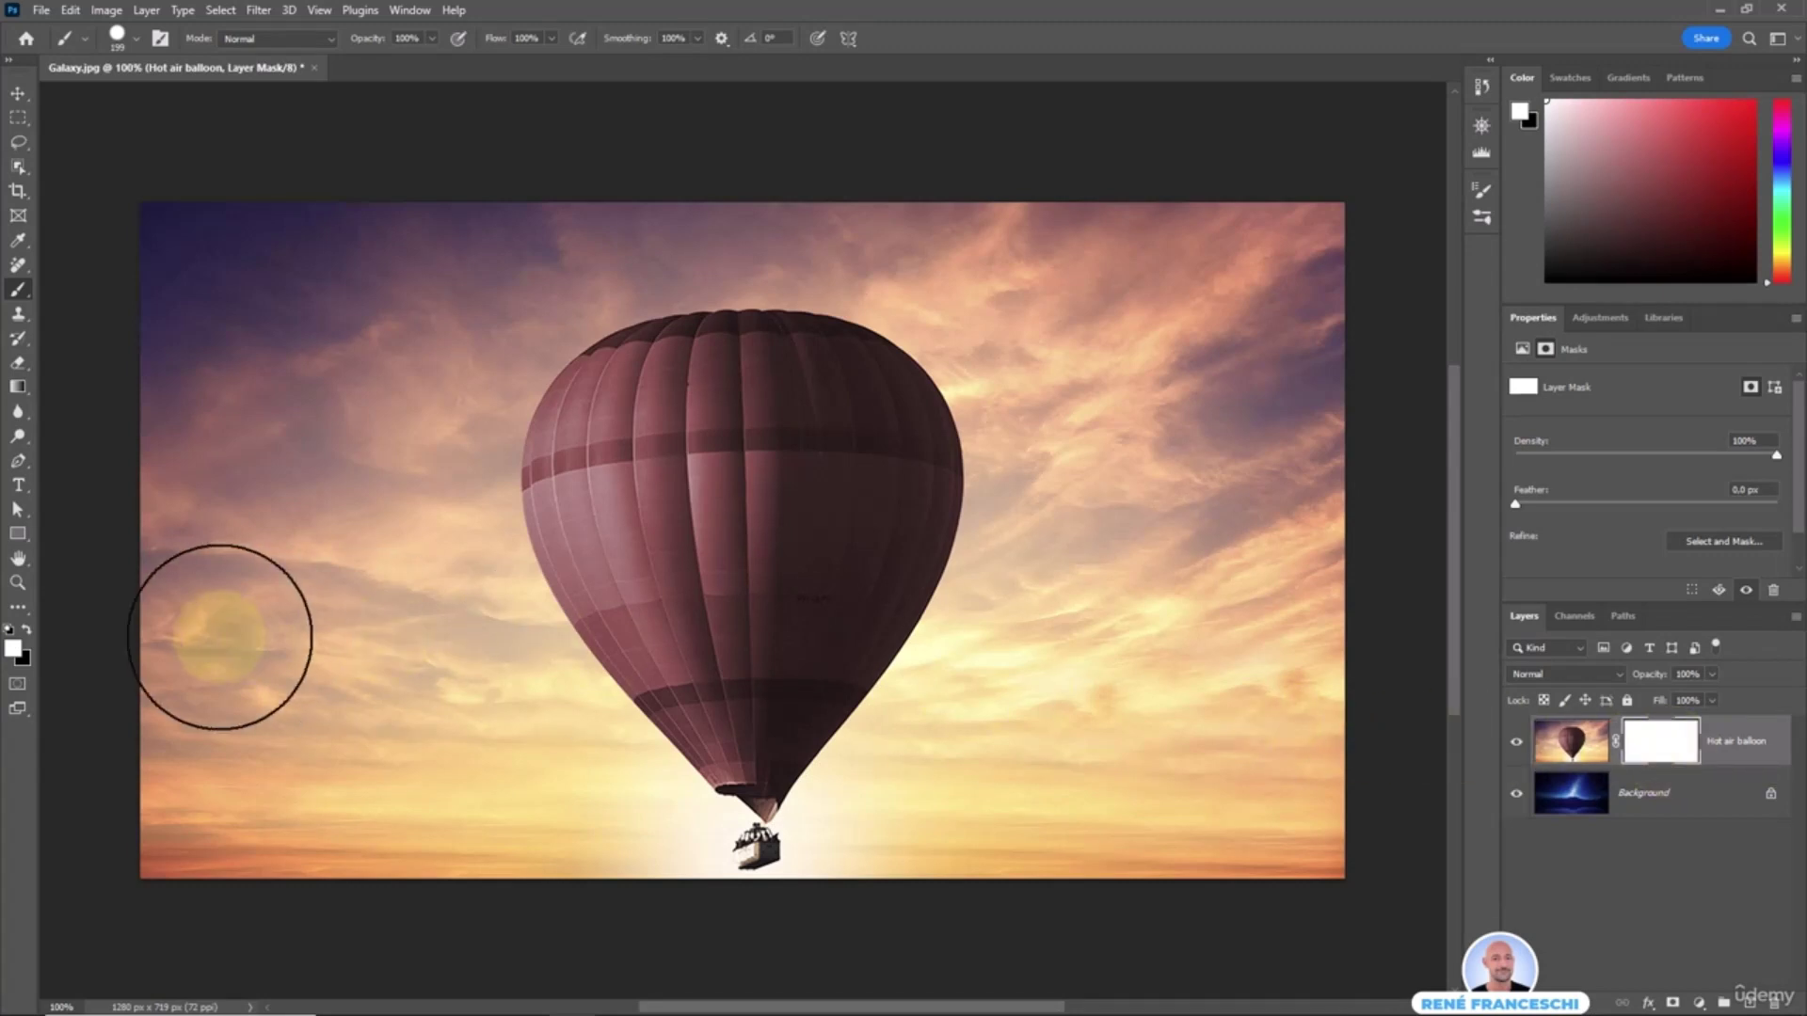
- Paint the balloon's interior on the layer mask in black at 0% brush hardness to reveal the galaxy
{"action": "left_click", "coordinate": [27, 633]}
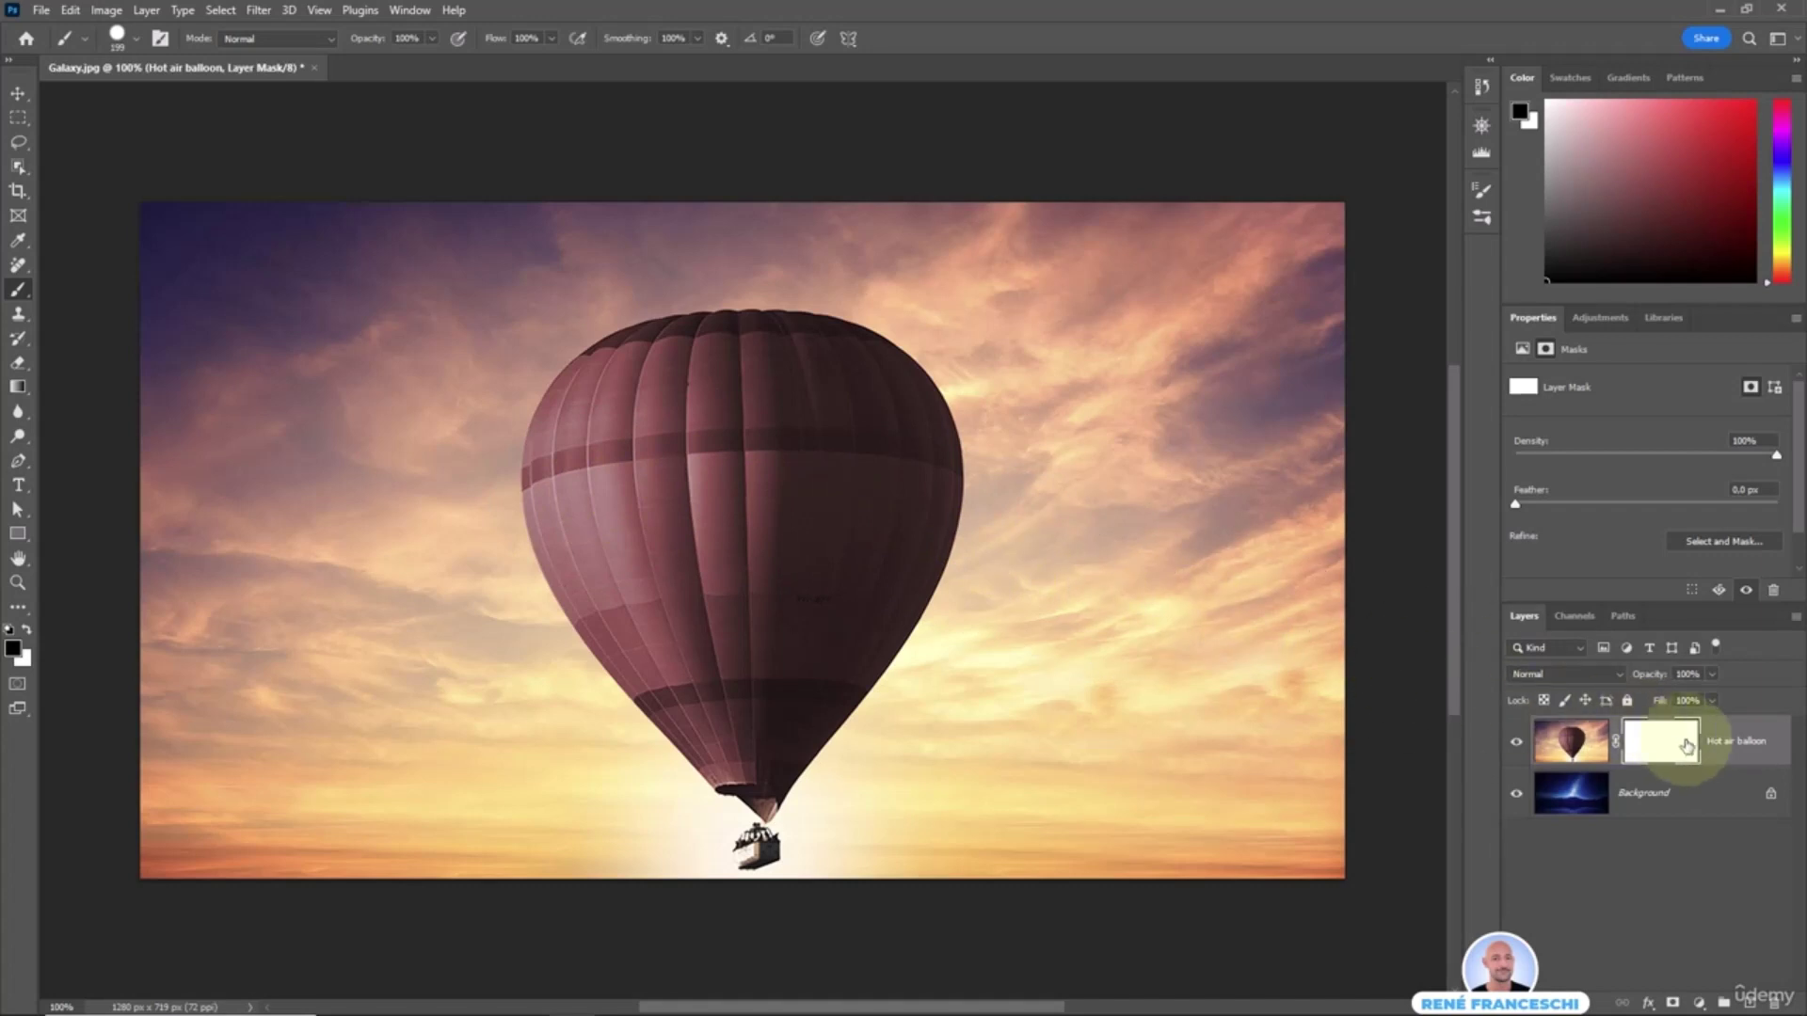
{"action": "right_click", "coordinate": [726, 420]}
{"action": "left_click_drag", "start_coordinate": [941, 509], "coordinate": [780, 514]}
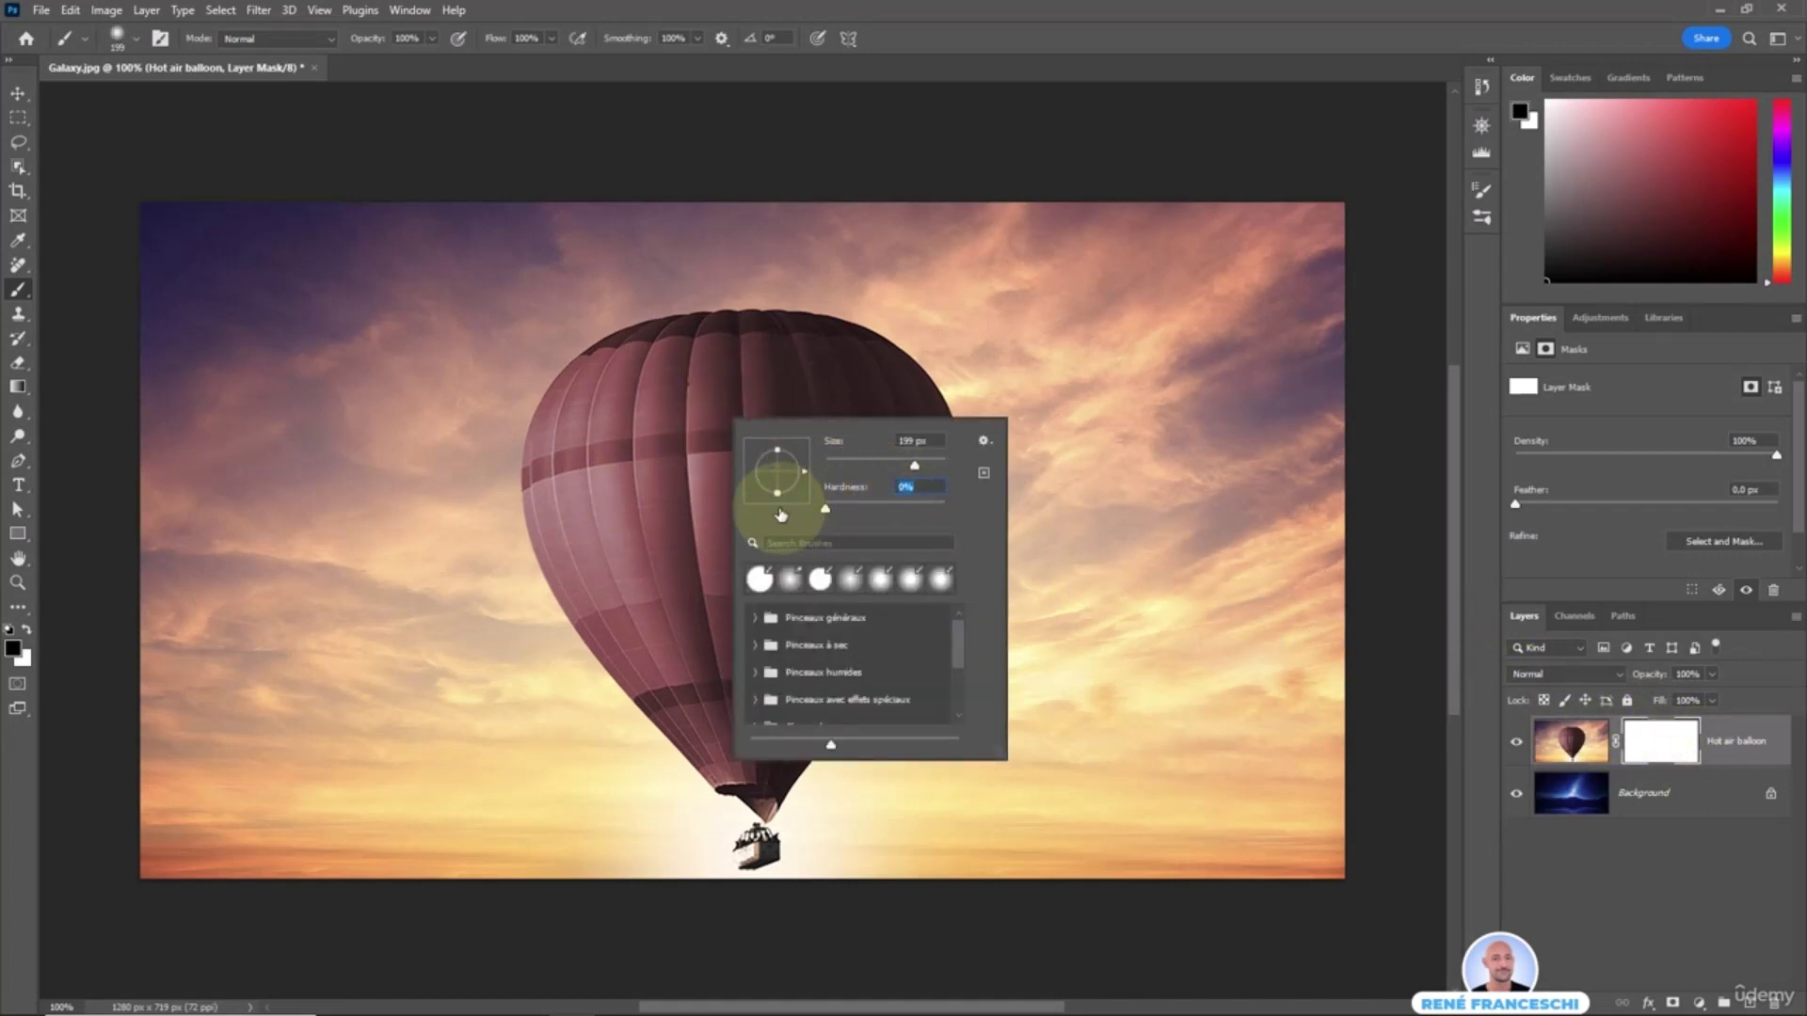
{"action": "left_click", "coordinate": [733, 412]}
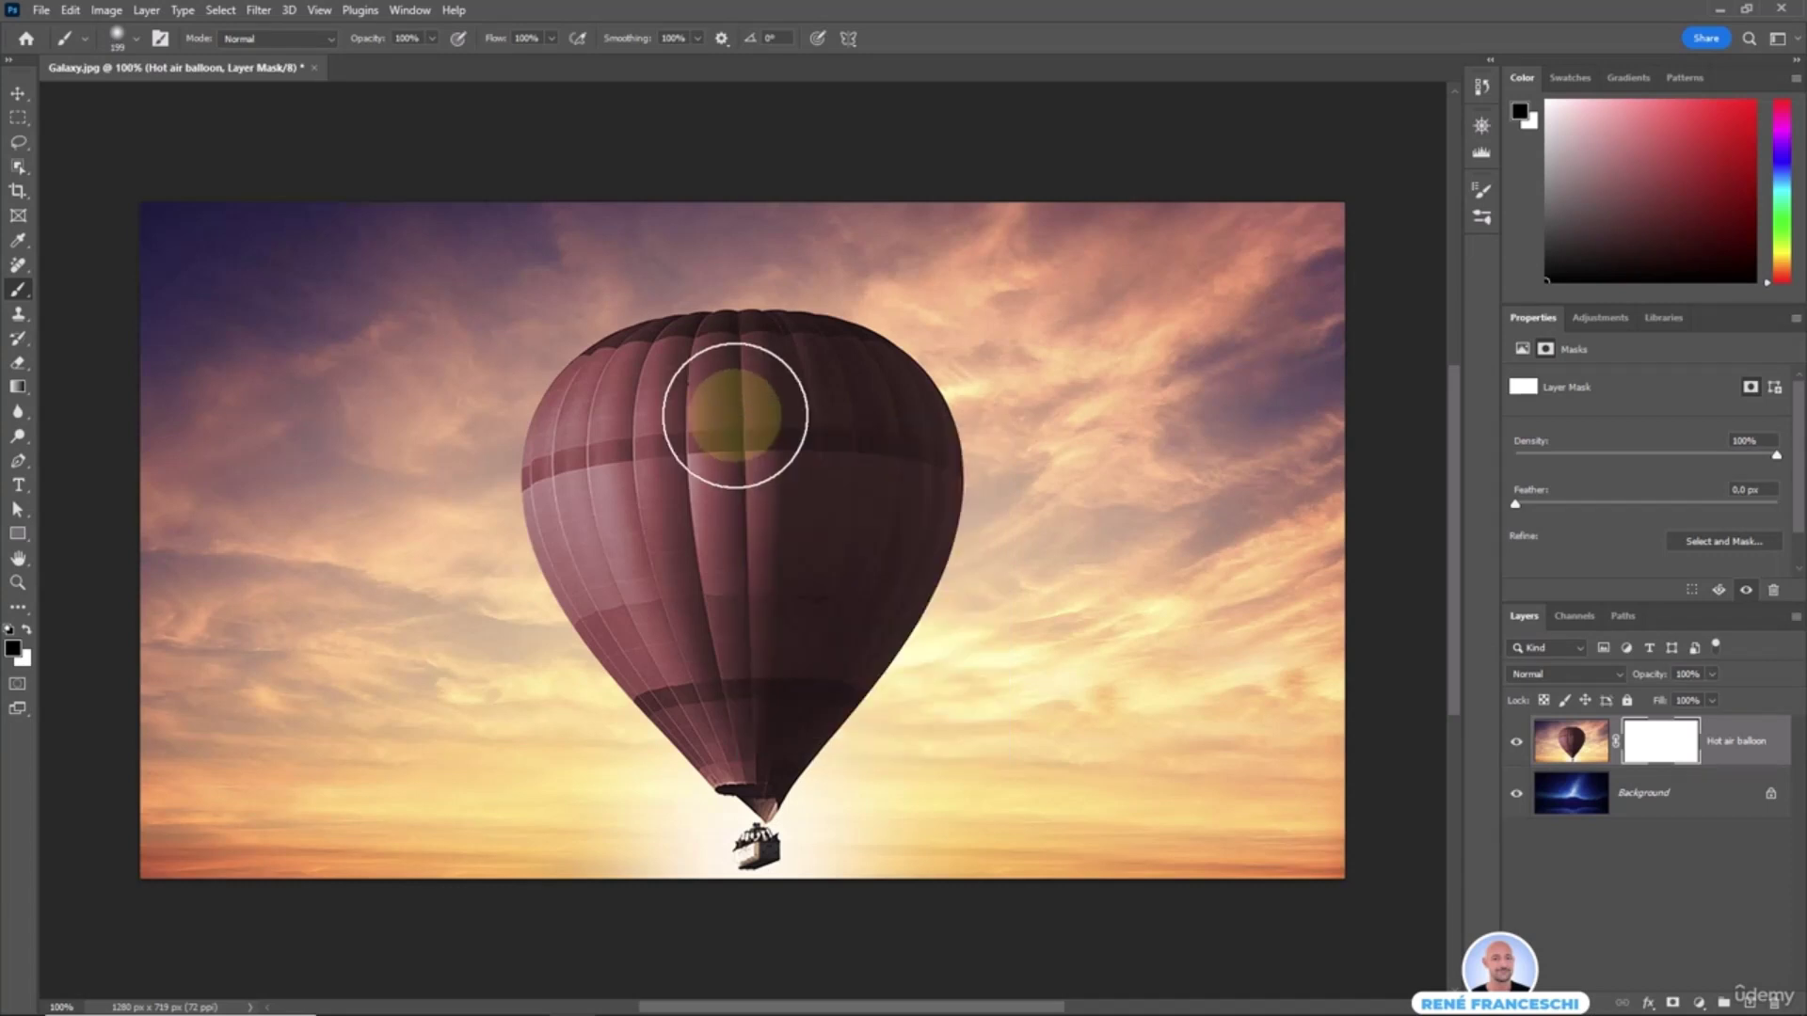
{"action": "mouse_move", "coordinate": [735, 416]}
{"action": "left_mouse_down"}
{"action": "mouse_move", "coordinate": [649, 463]}
{"action": "mouse_move", "coordinate": [645, 527]}
{"action": "mouse_move", "coordinate": [729, 708]}
{"action": "mouse_move", "coordinate": [809, 648]}
{"action": "mouse_move", "coordinate": [842, 579]}
{"action": "mouse_move", "coordinate": [852, 465]}
{"action": "mouse_move", "coordinate": [839, 440]}
{"action": "mouse_move", "coordinate": [755, 410]}
{"action": "mouse_move", "coordinate": [661, 431]}
{"action": "mouse_move", "coordinate": [652, 477]}
{"action": "mouse_move", "coordinate": [691, 630]}
{"action": "mouse_move", "coordinate": [757, 641]}
{"action": "mouse_move", "coordinate": [789, 551]}
{"action": "mouse_move", "coordinate": [776, 512]}
{"action": "mouse_move", "coordinate": [690, 556]}
{"action": "mouse_move", "coordinate": [775, 499]}
{"action": "mouse_move", "coordinate": [747, 529]}
{"action": "left_mouse_up"}
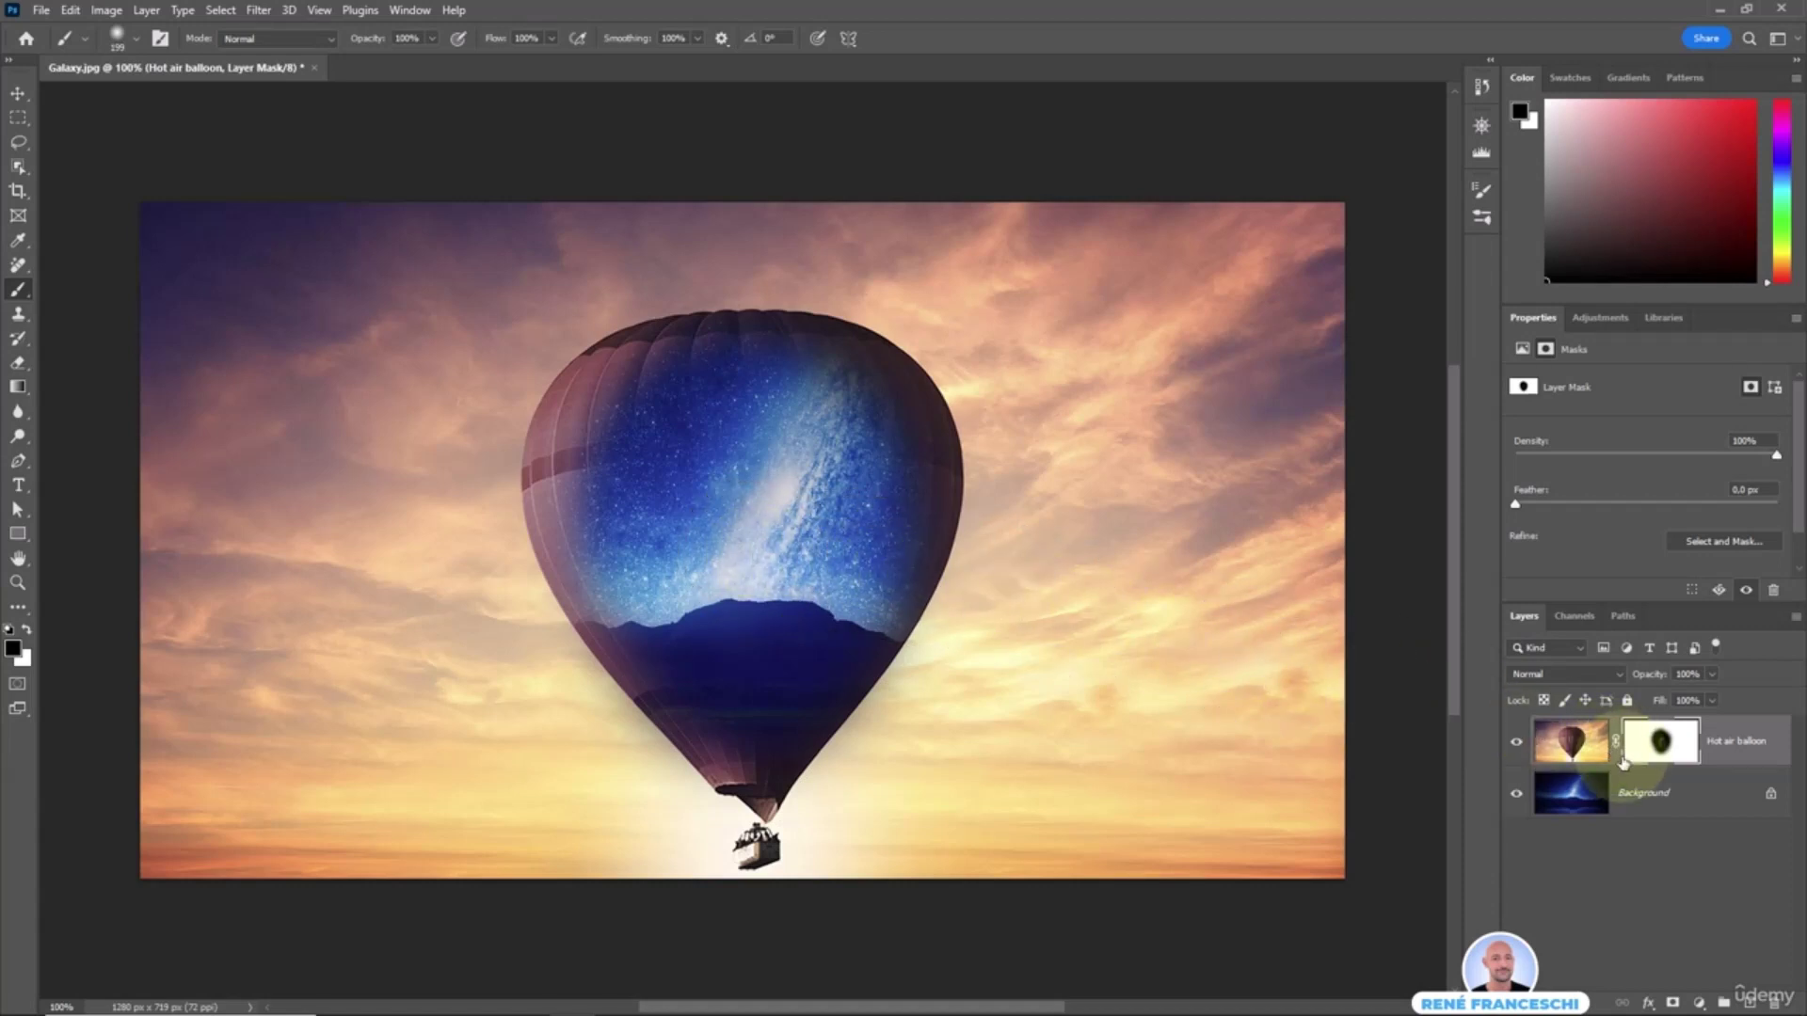
- Paint white on the layer mask around the balloon's inner edges to restore part of the balloon
{"action": "left_click", "coordinate": [1567, 743]}
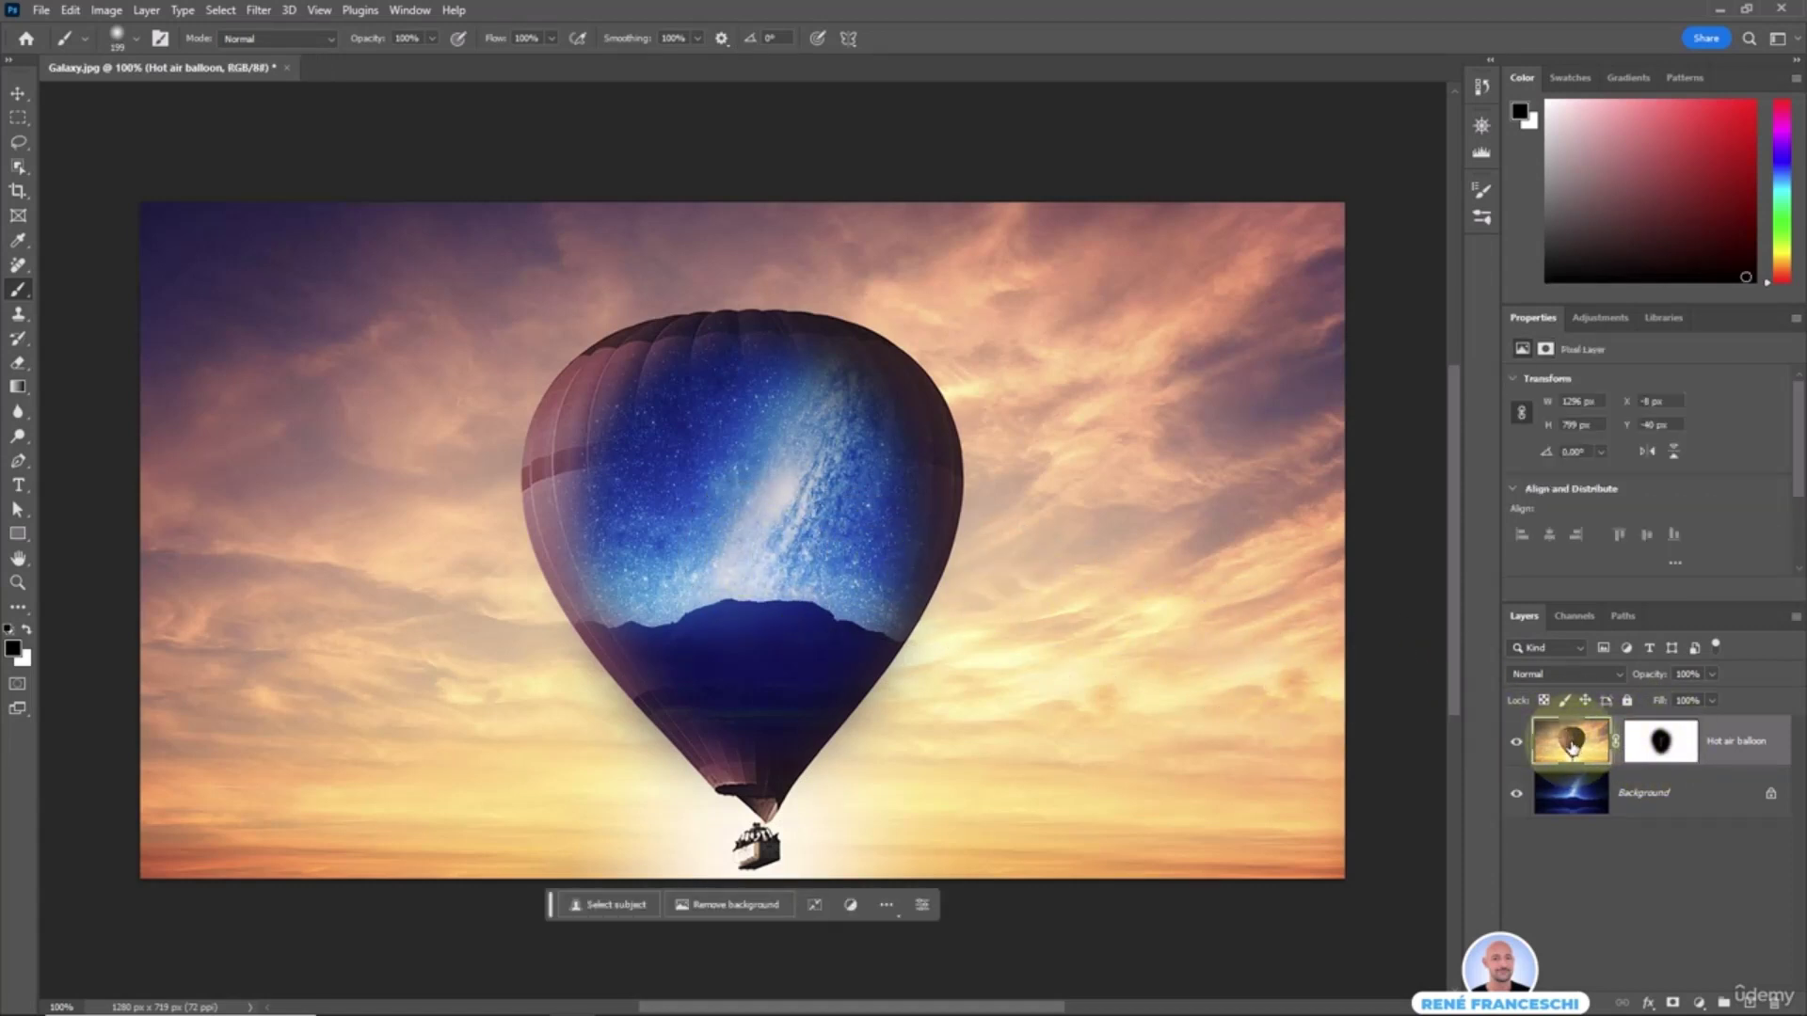
{"action": "left_click", "coordinate": [1662, 743]}
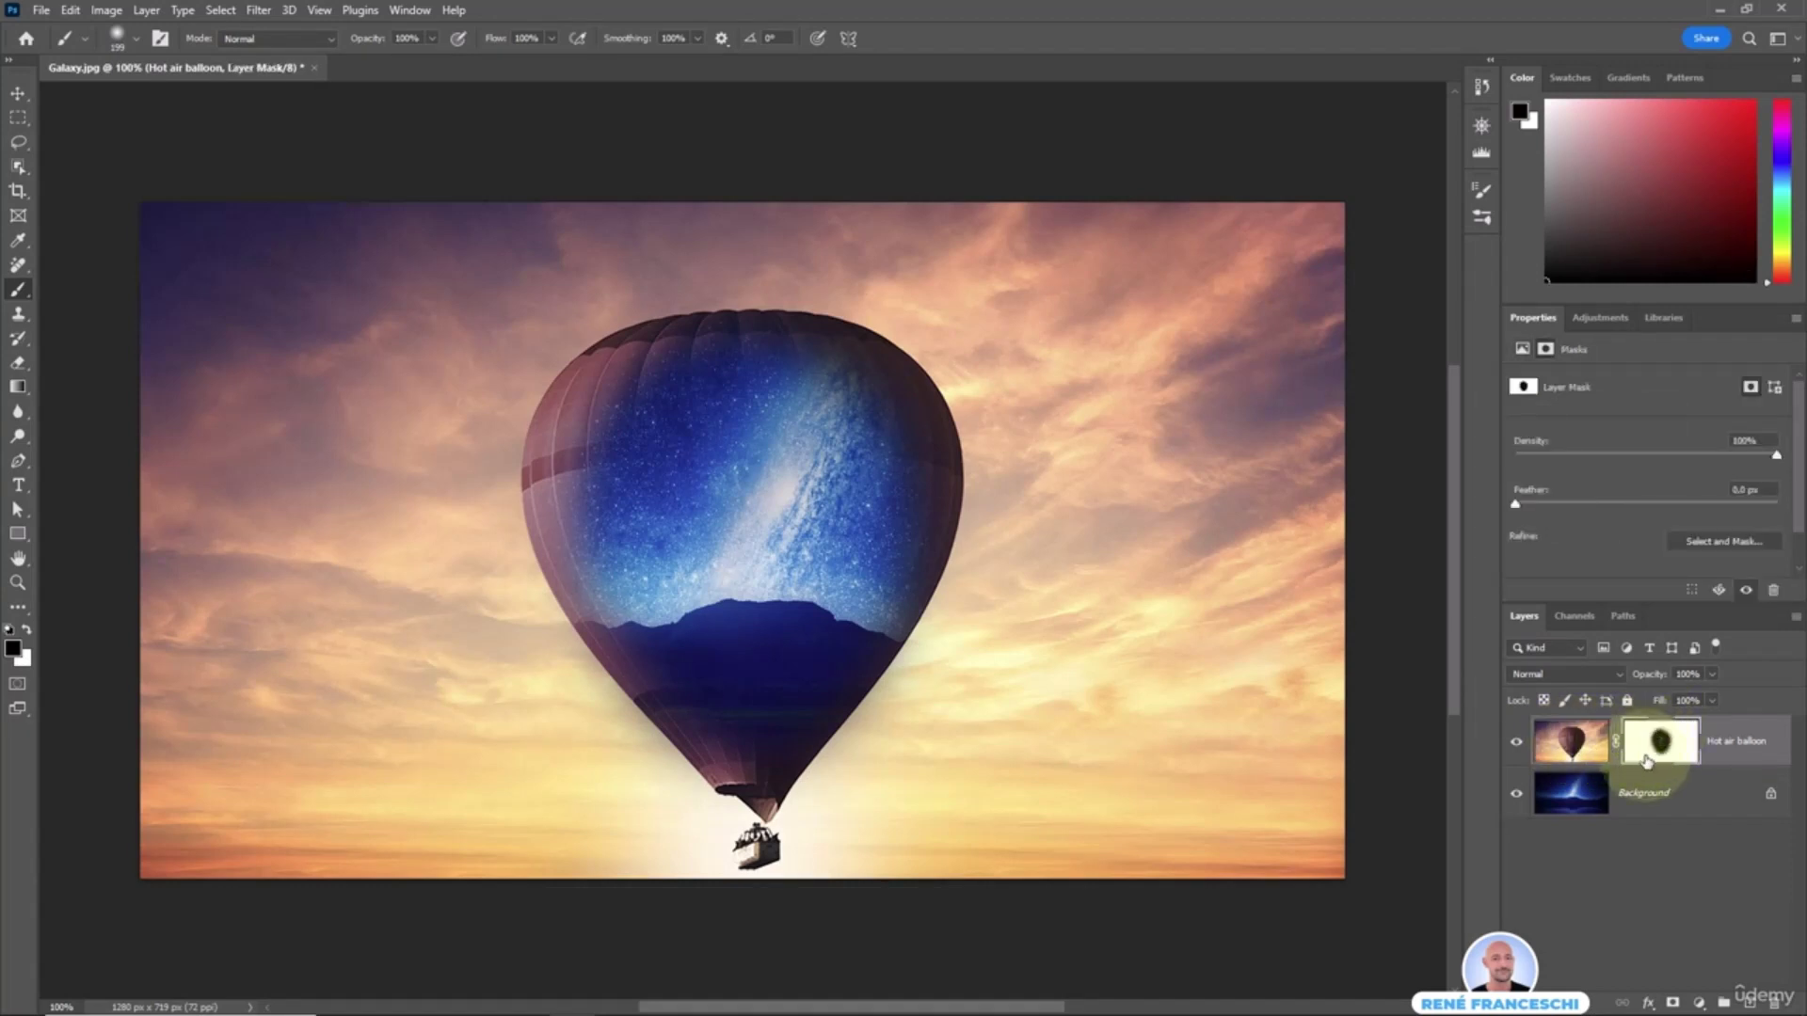
{"action": "left_click", "coordinate": [26, 631]}
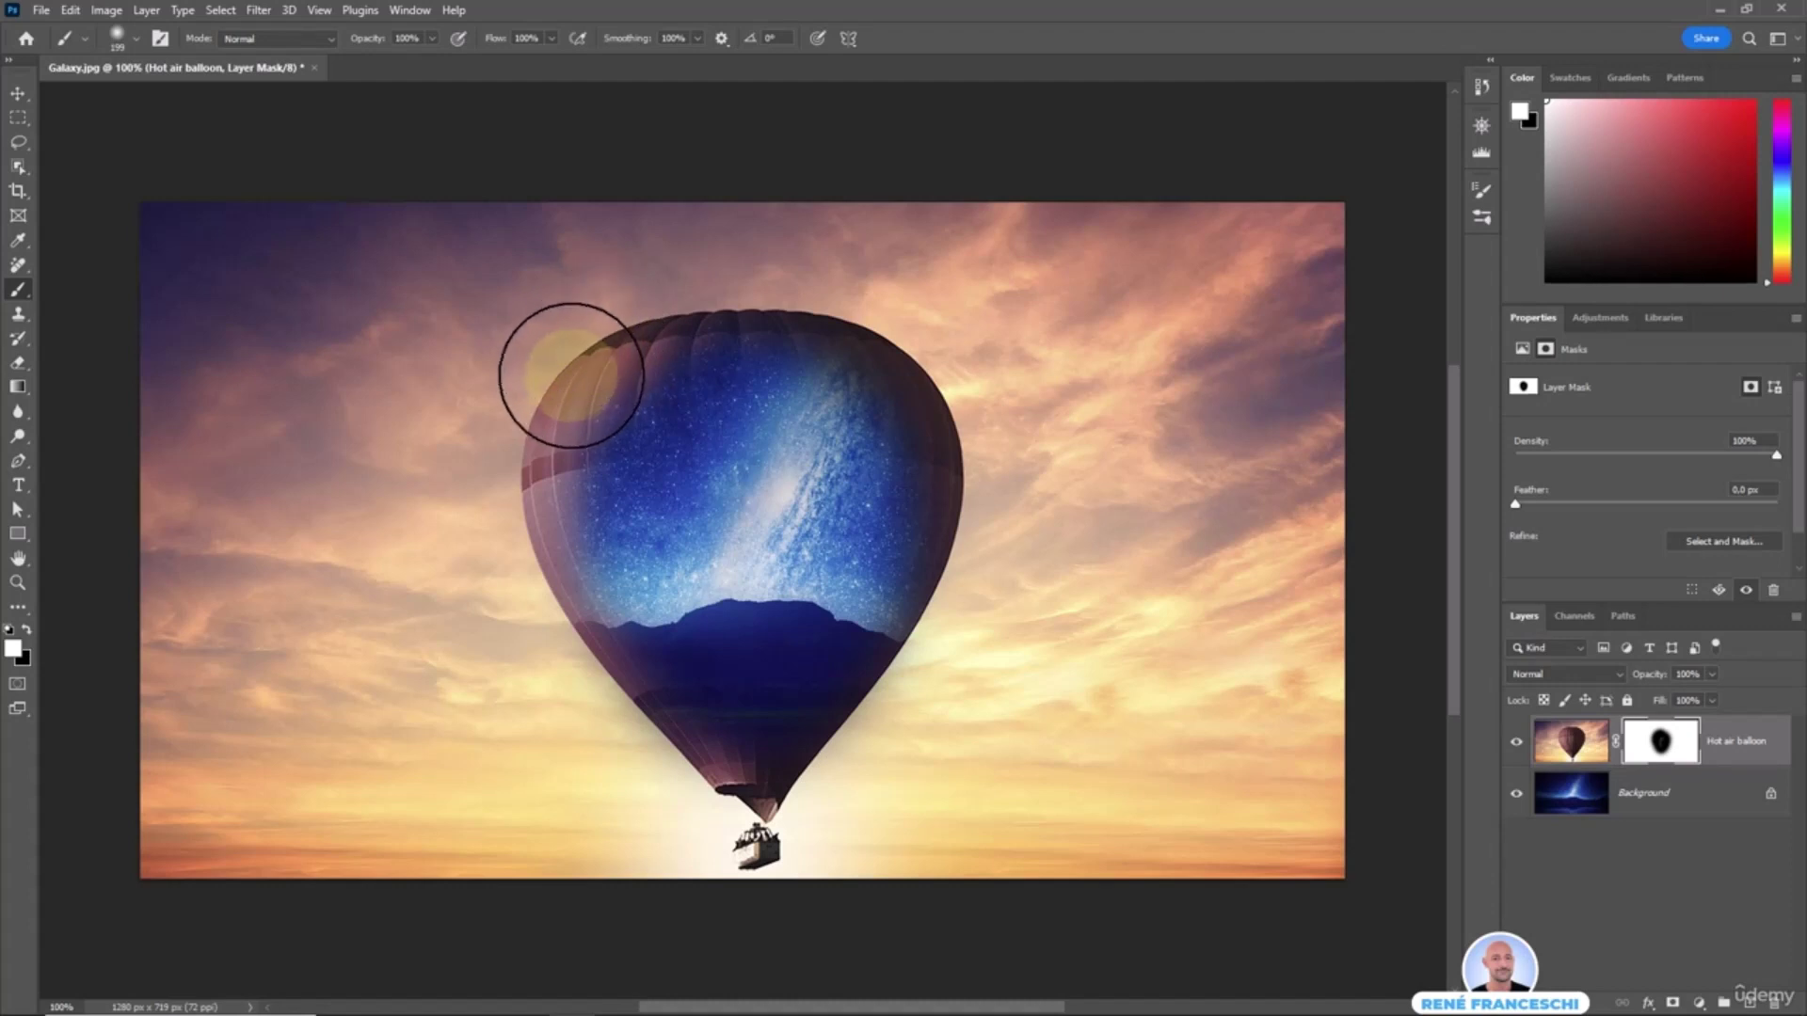
{"action": "mouse_move", "coordinate": [571, 375]}
{"action": "left_mouse_down"}
{"action": "mouse_move", "coordinate": [559, 592]}
{"action": "mouse_move", "coordinate": [596, 683]}
{"action": "mouse_move", "coordinate": [716, 810]}
{"action": "mouse_move", "coordinate": [805, 817]}
{"action": "mouse_move", "coordinate": [879, 772]}
{"action": "mouse_move", "coordinate": [937, 694]}
{"action": "mouse_move", "coordinate": [960, 599]}
{"action": "mouse_move", "coordinate": [954, 454]}
{"action": "mouse_move", "coordinate": [901, 341]}
{"action": "mouse_move", "coordinate": [827, 310]}
{"action": "mouse_move", "coordinate": [772, 315]}
{"action": "mouse_move", "coordinate": [892, 389]}
{"action": "mouse_move", "coordinate": [946, 469]}
{"action": "mouse_move", "coordinate": [958, 590]}
{"action": "mouse_move", "coordinate": [937, 661]}
{"action": "mouse_move", "coordinate": [842, 791]}
{"action": "left_mouse_up"}
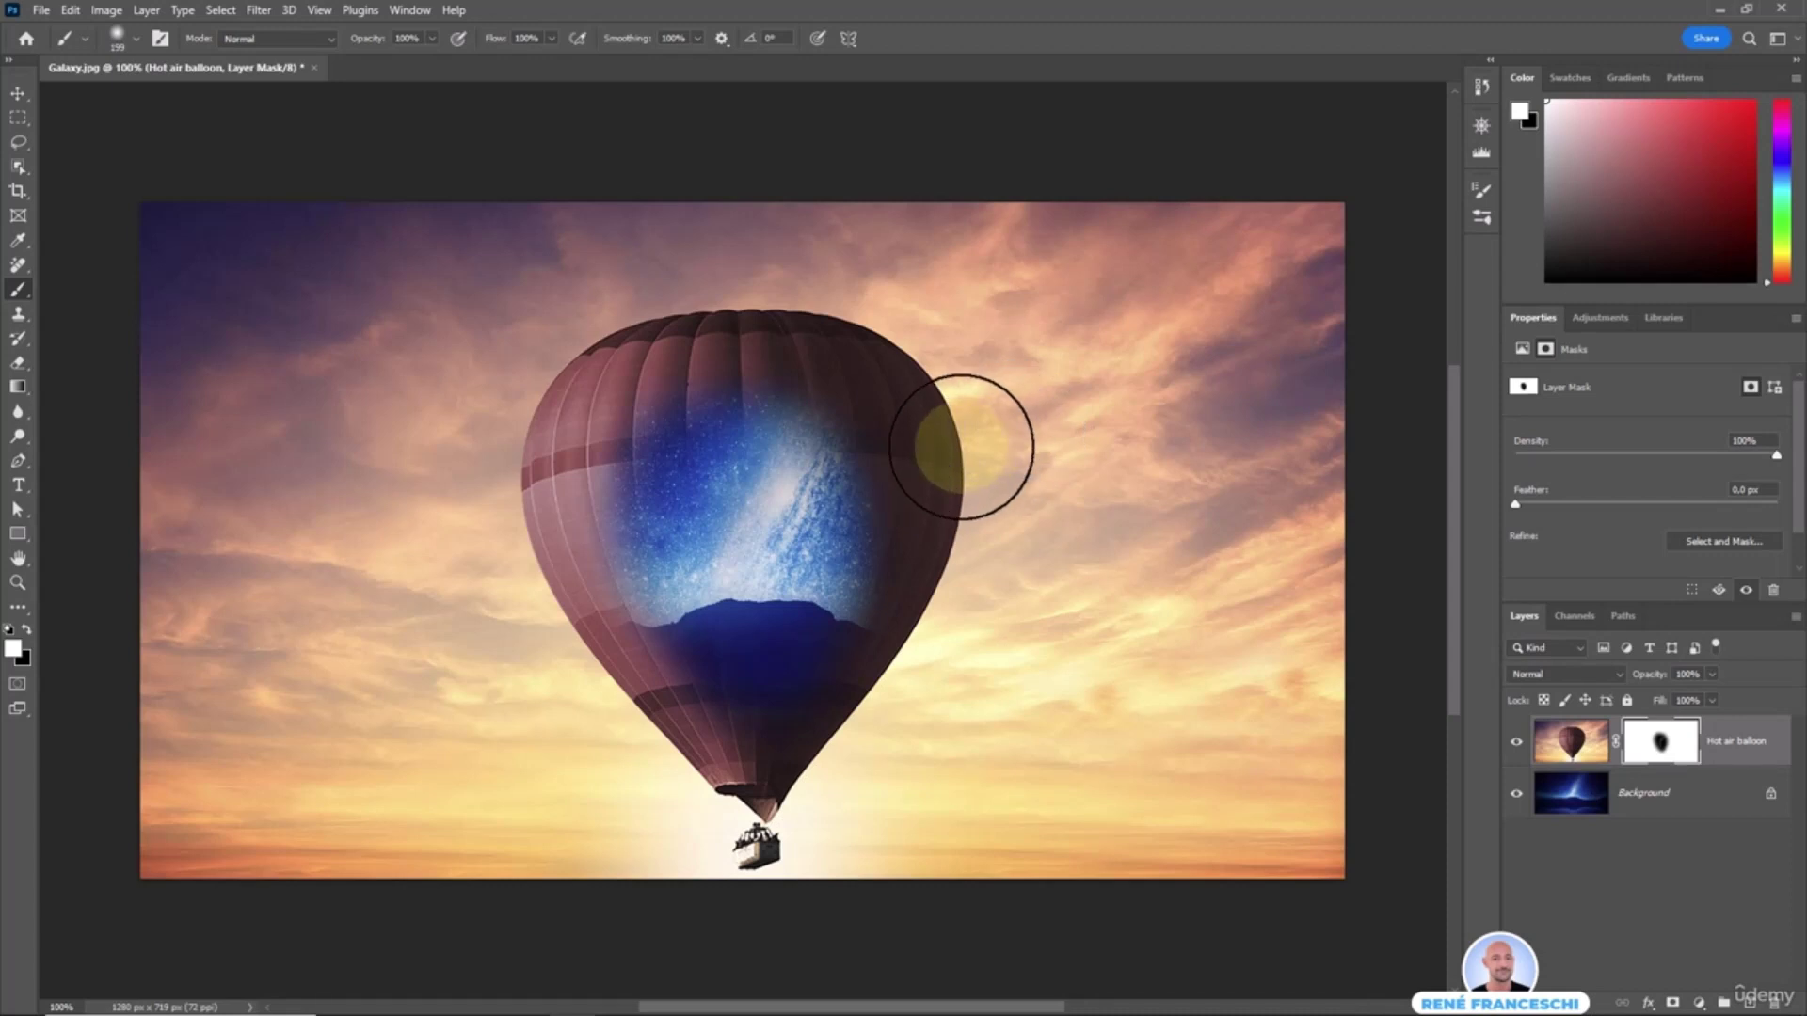
- Set the foreground color to a neutral mid gray at 50% brightness (7f7f7f)
{"action": "key", "text": "v"}
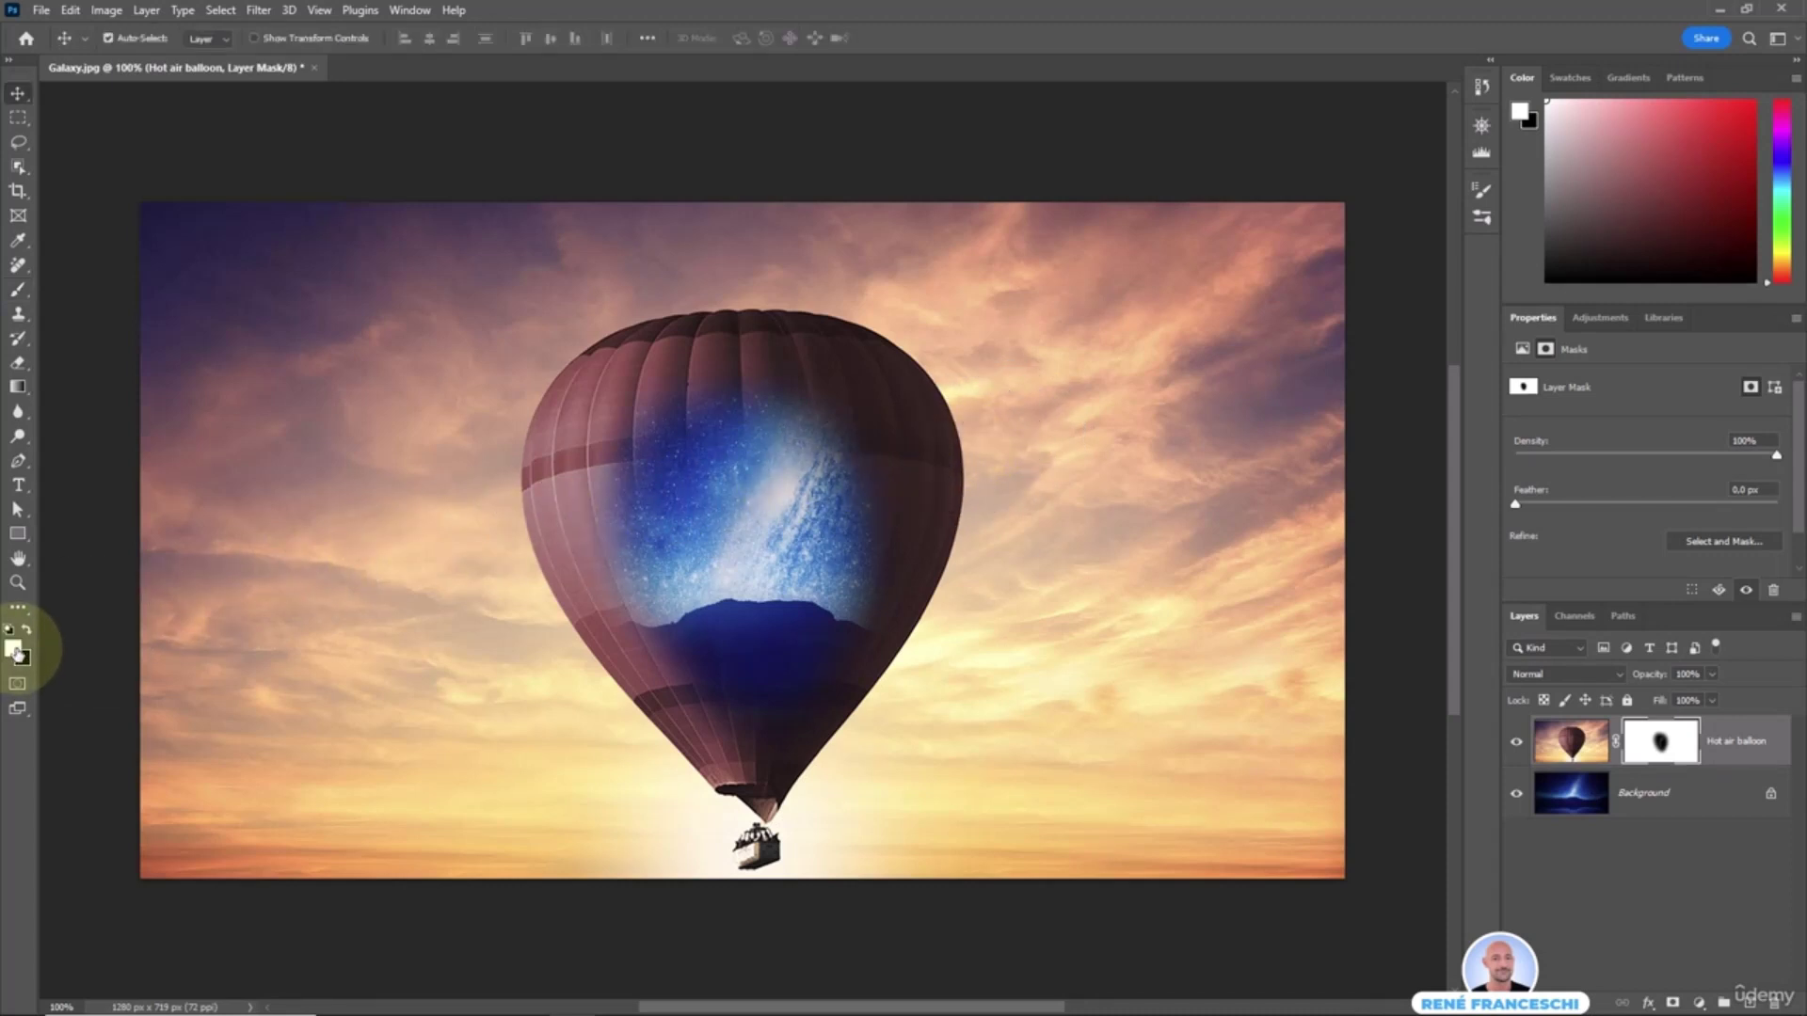
{"action": "left_click", "coordinate": [14, 647]}
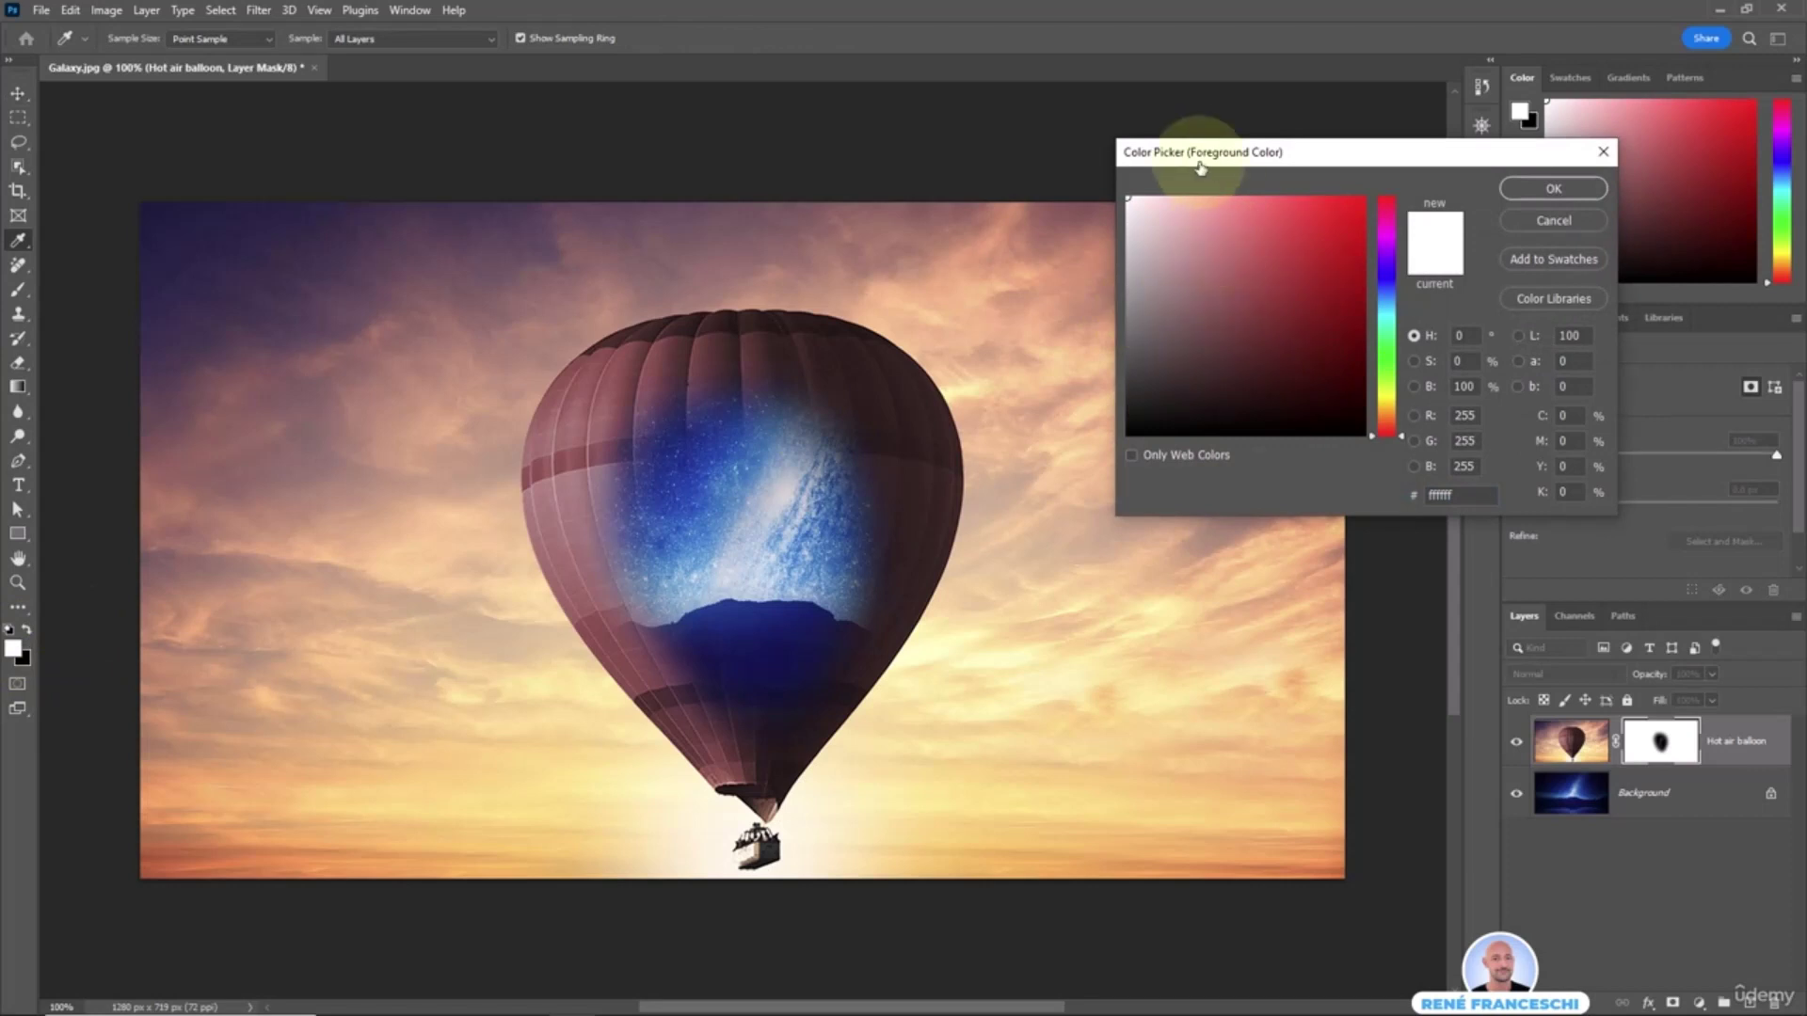
{"action": "left_click", "coordinate": [1123, 317]}
{"action": "left_click_drag", "start_coordinate": [1123, 317], "coordinate": [1124, 318]}
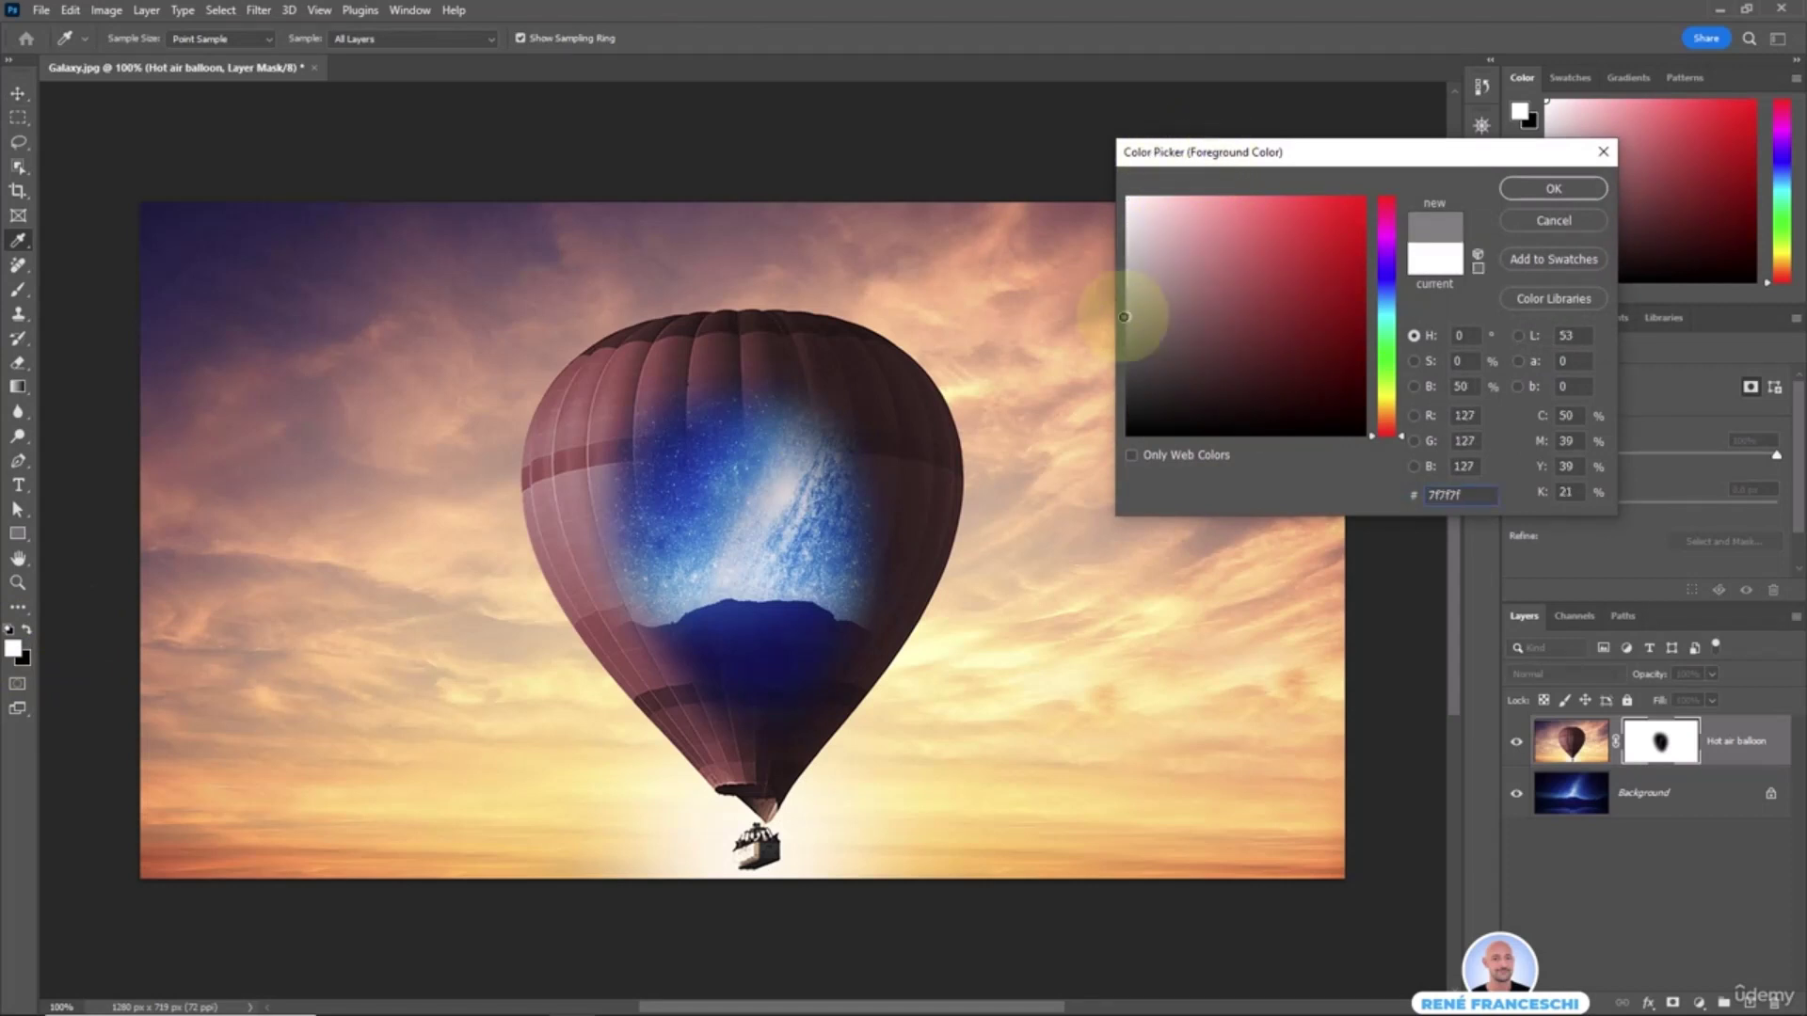
{"action": "left_click", "coordinate": [1461, 387]}
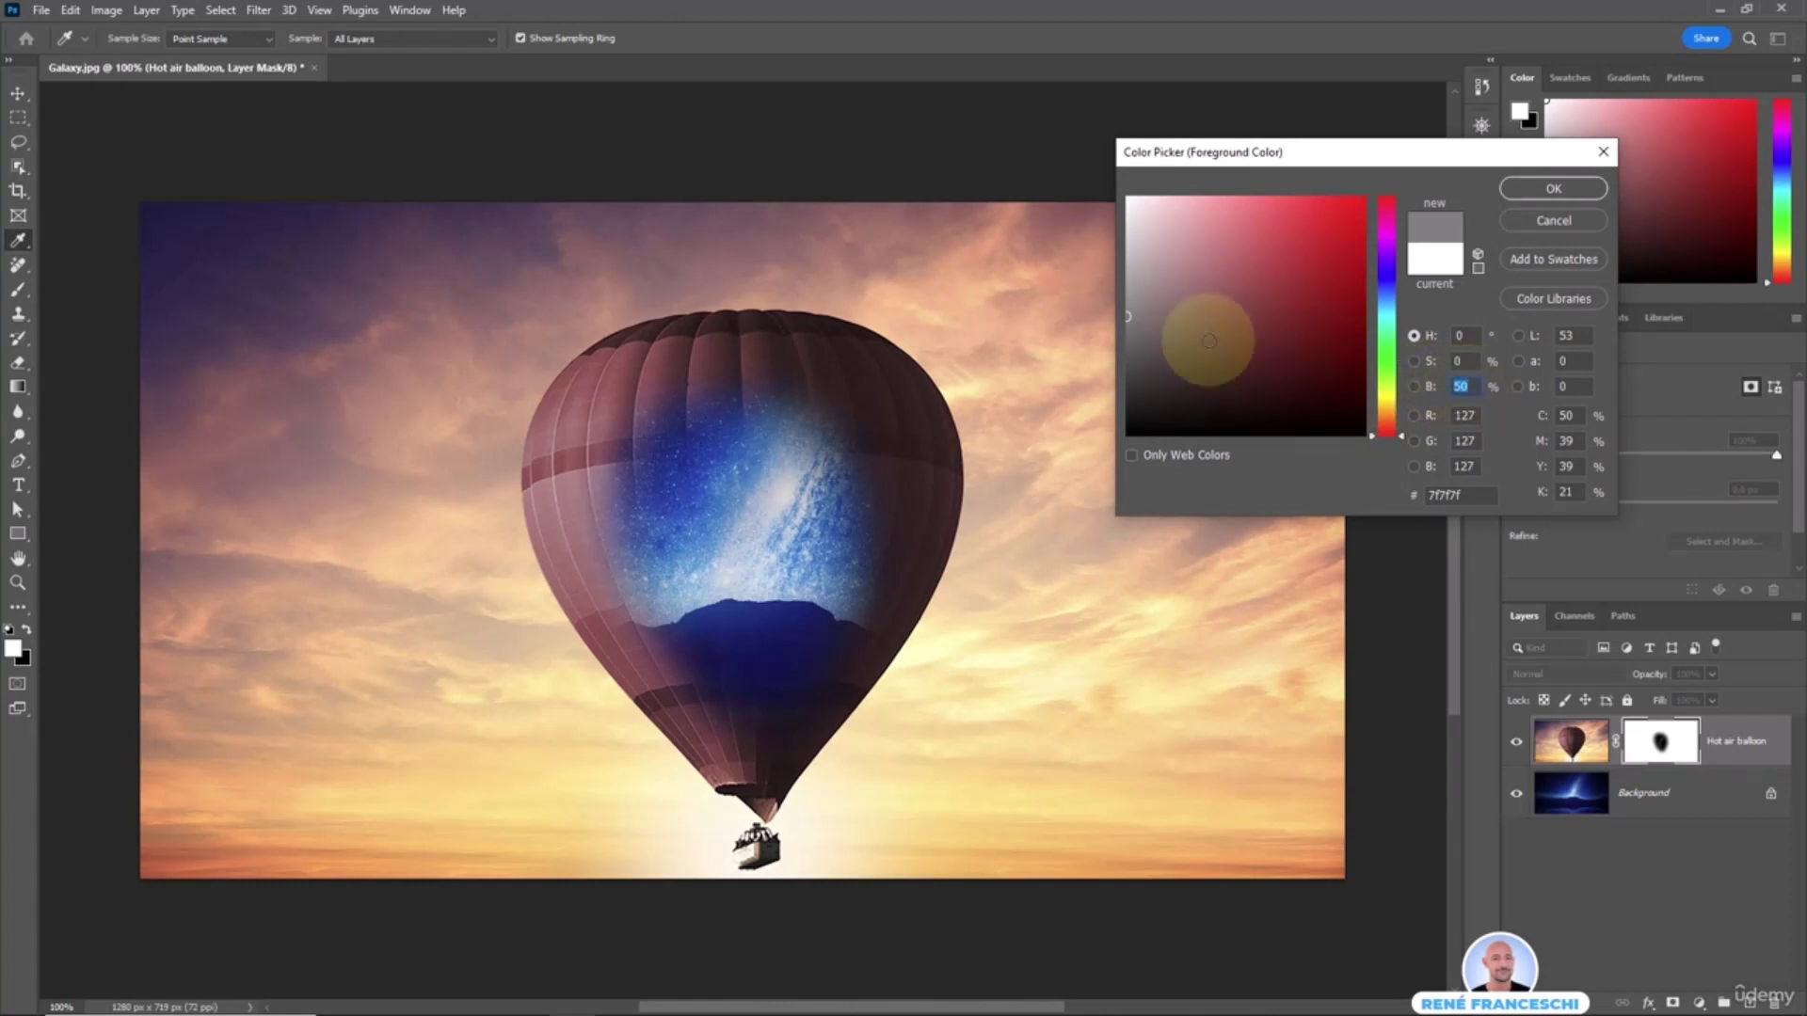
{"action": "key", "text": "Return"}
{"action": "key", "text": "v"}
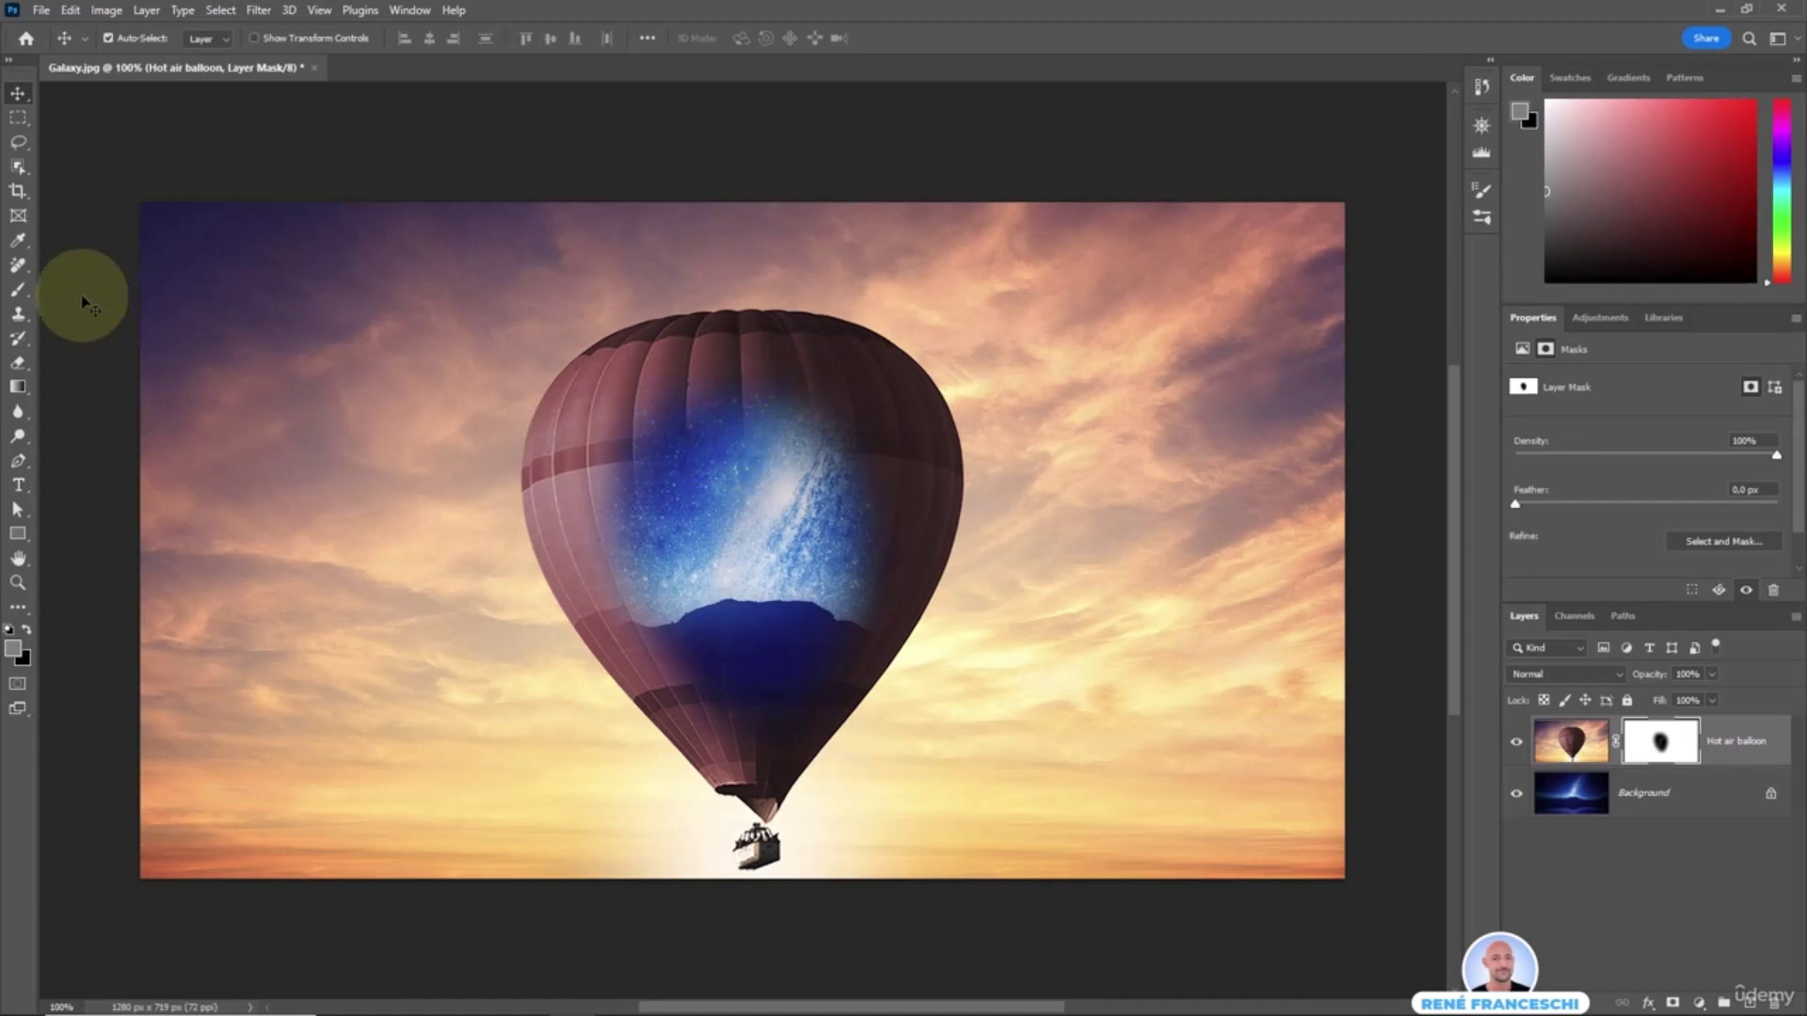
- Paint gray with the Brush tool on the layer mask over the whole balloon and its surroundings to make them semi-transparent
{"action": "left_click", "coordinate": [18, 290]}
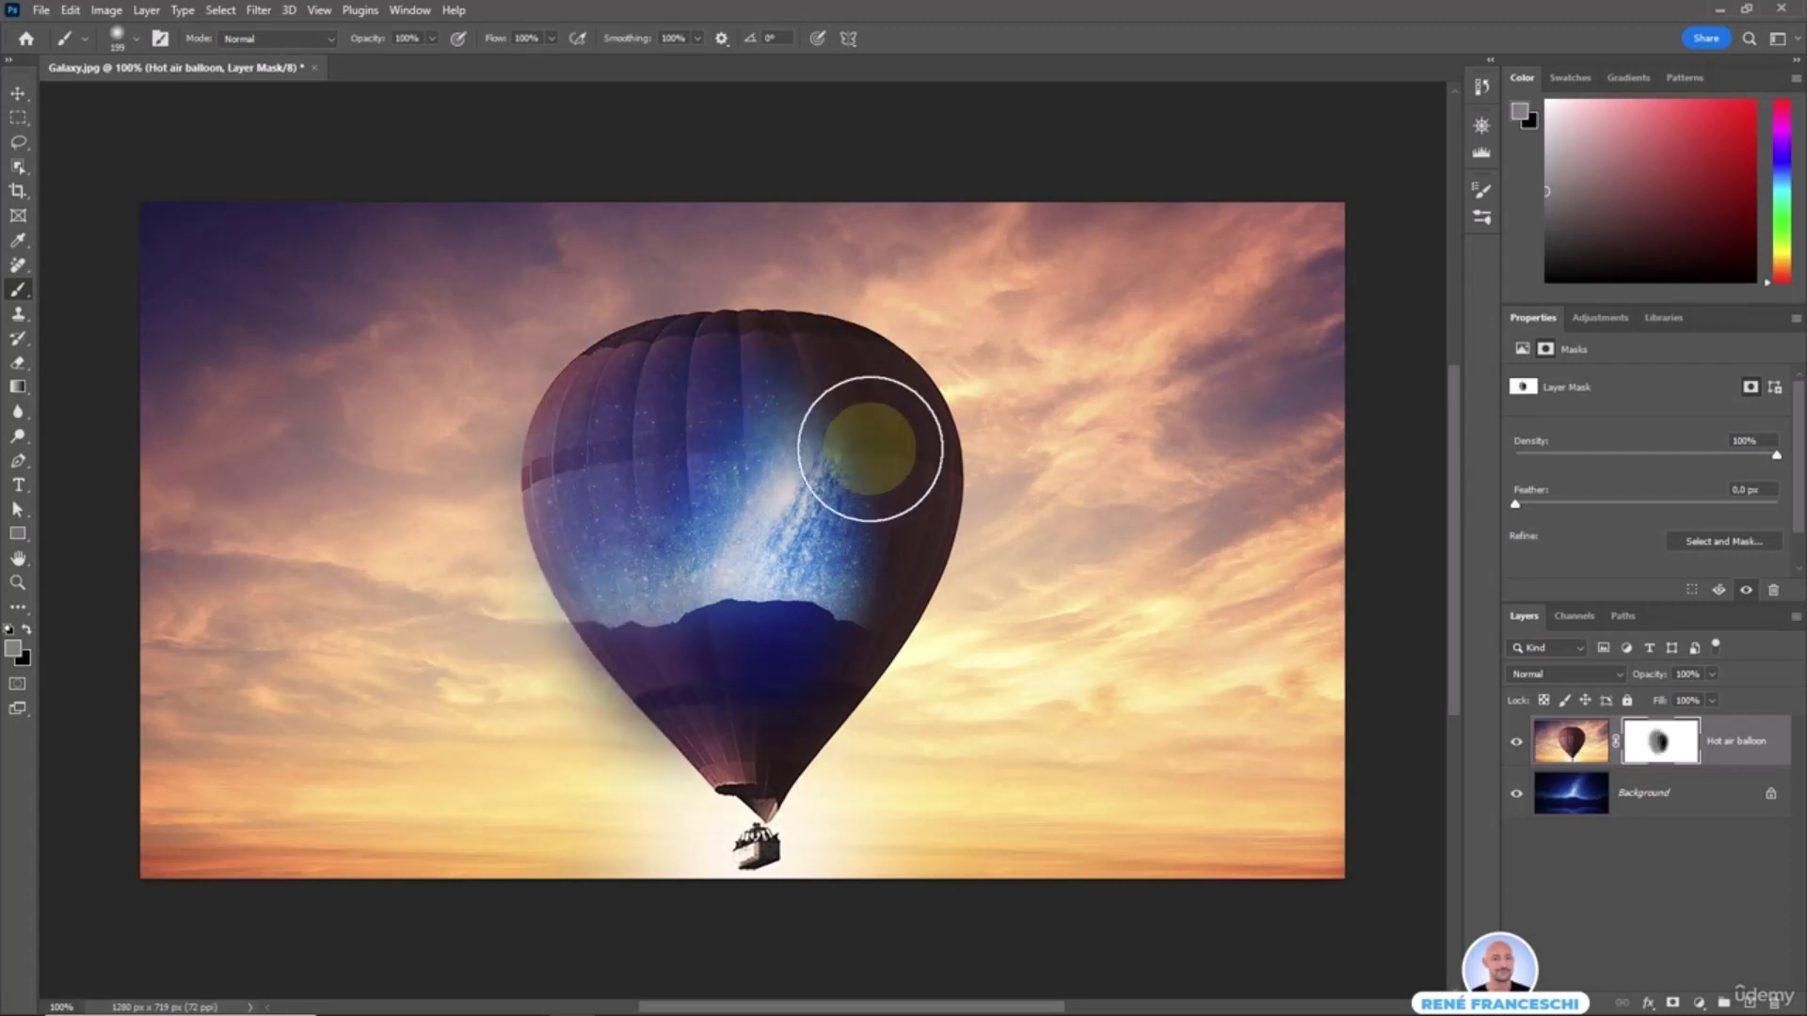
{"action": "mouse_move", "coordinate": [870, 449]}
{"action": "left_mouse_down"}
{"action": "mouse_move", "coordinate": [834, 606]}
{"action": "mouse_move", "coordinate": [754, 643]}
{"action": "mouse_move", "coordinate": [575, 447]}
{"action": "mouse_move", "coordinate": [634, 359]}
{"action": "mouse_move", "coordinate": [566, 412]}
{"action": "mouse_move", "coordinate": [535, 520]}
{"action": "mouse_move", "coordinate": [544, 591]}
{"action": "mouse_move", "coordinate": [614, 703]}
{"action": "mouse_move", "coordinate": [696, 769]}
{"action": "mouse_move", "coordinate": [825, 747]}
{"action": "mouse_move", "coordinate": [960, 526]}
{"action": "mouse_move", "coordinate": [964, 426]}
{"action": "mouse_move", "coordinate": [927, 346]}
{"action": "mouse_move", "coordinate": [853, 300]}
{"action": "mouse_move", "coordinate": [727, 284]}
{"action": "mouse_move", "coordinate": [637, 296]}
{"action": "mouse_move", "coordinate": [568, 337]}
{"action": "left_mouse_up"}
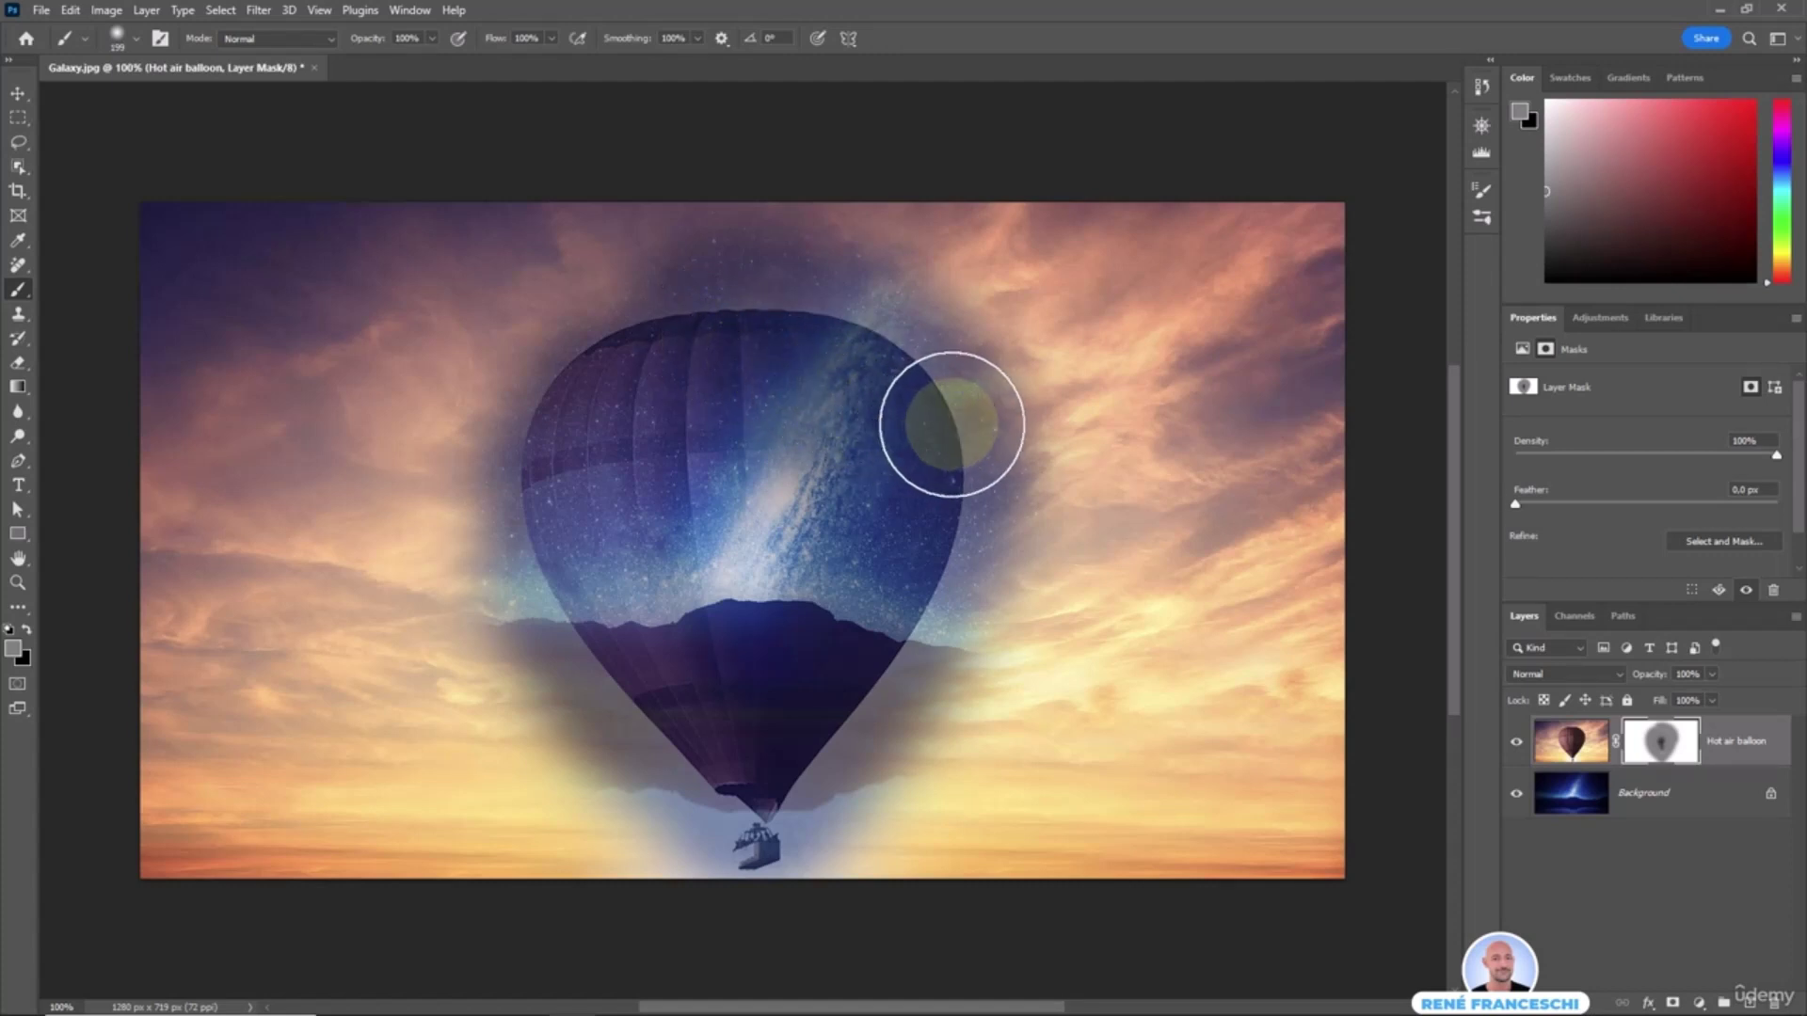
{"action": "key", "text": "v"}
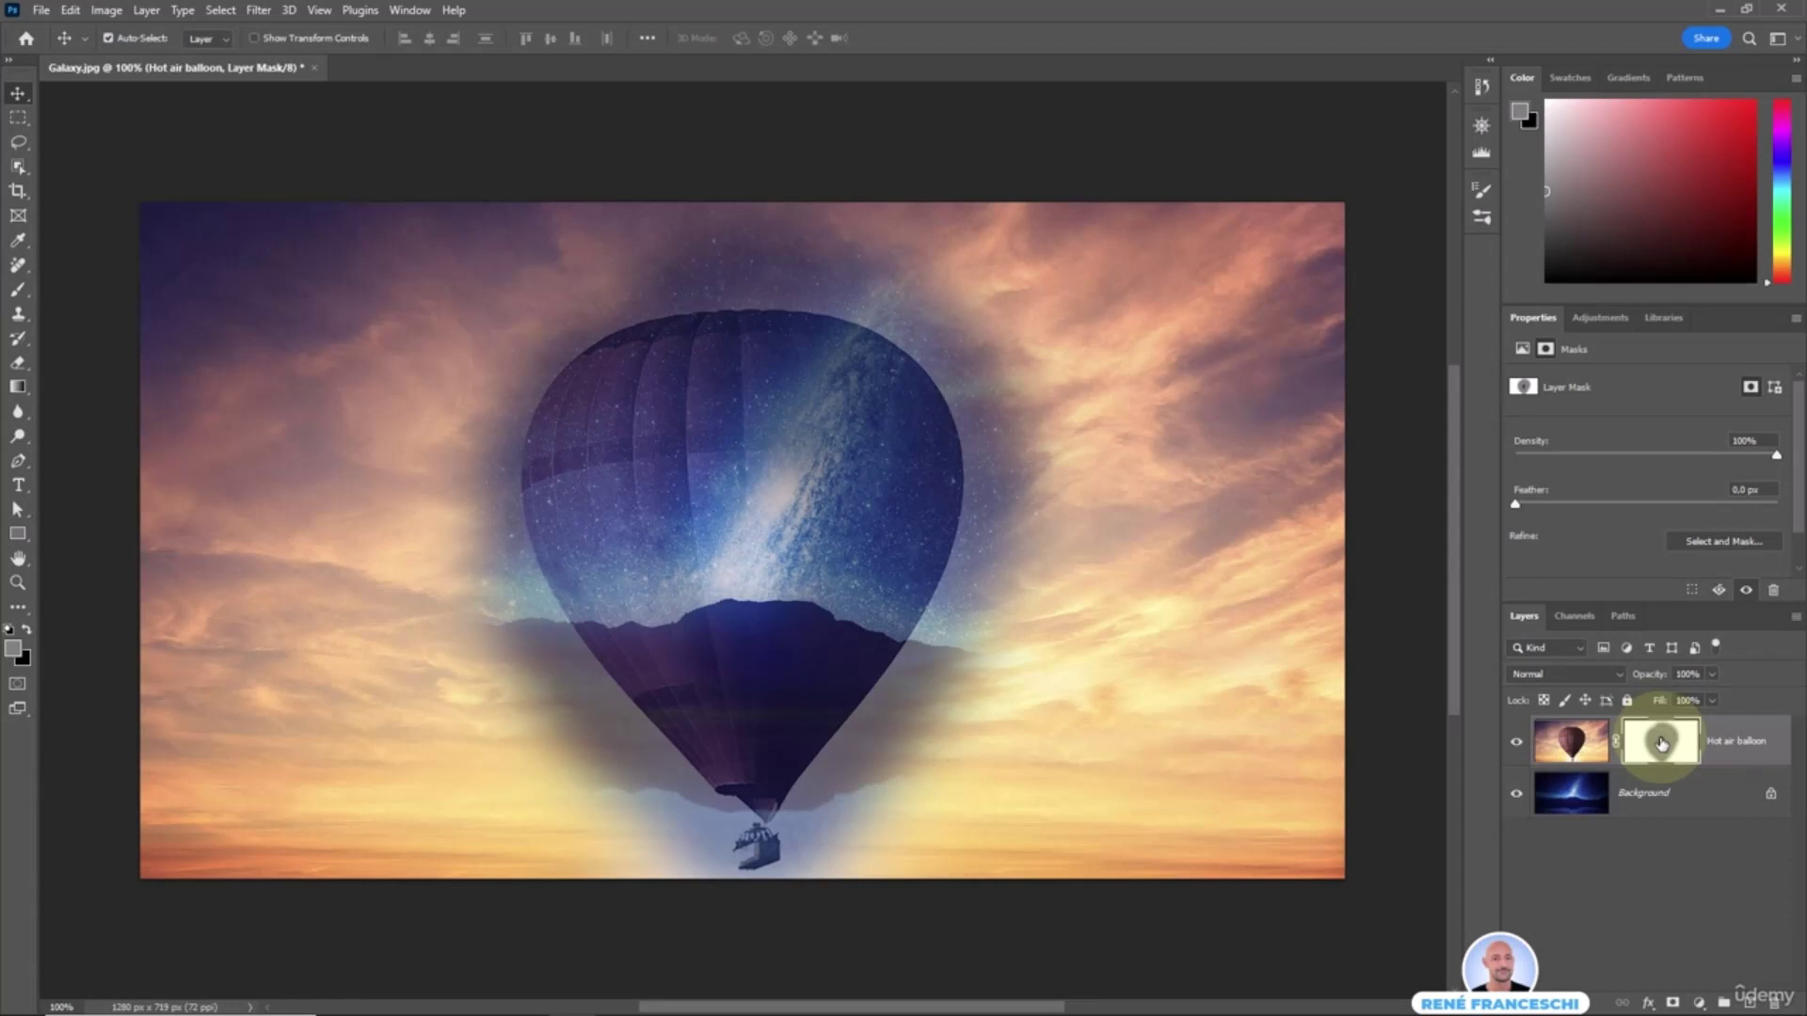
- Delete the layer mask of the Hot air balloon layer and undo the deletion
{"action": "right_click", "coordinate": [1660, 742]}
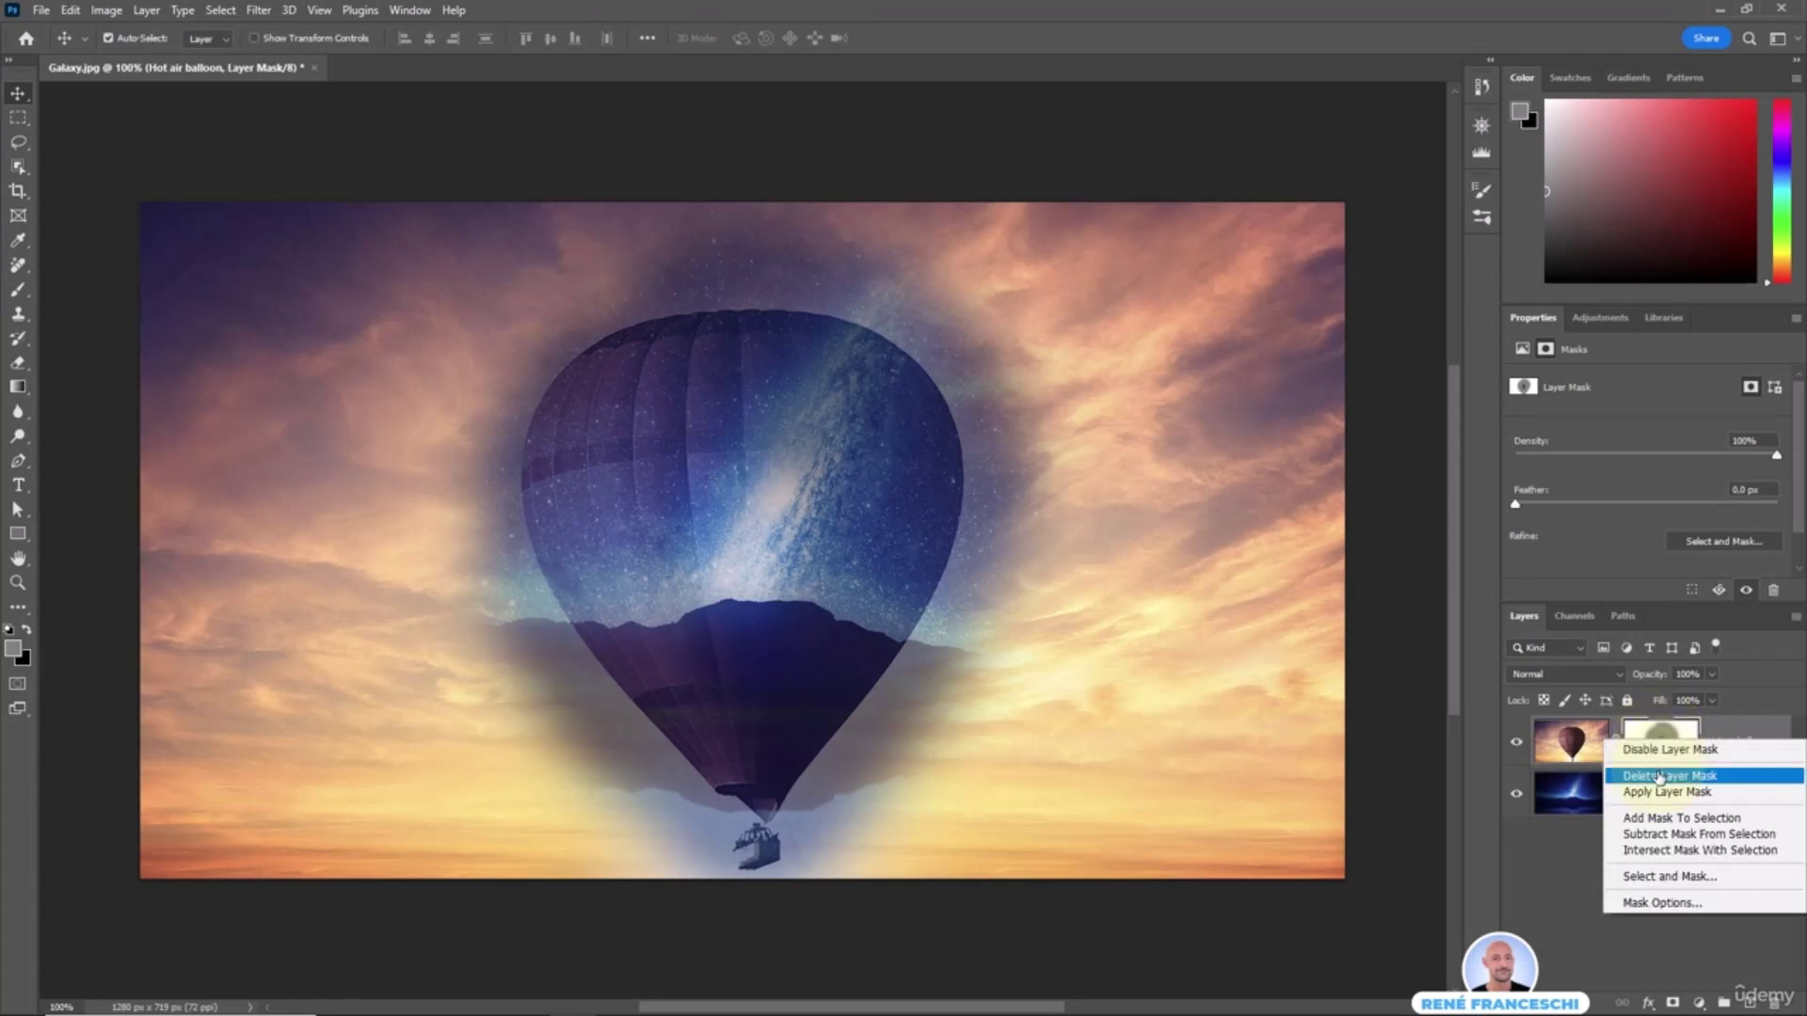
{"action": "left_click", "coordinate": [1659, 776]}
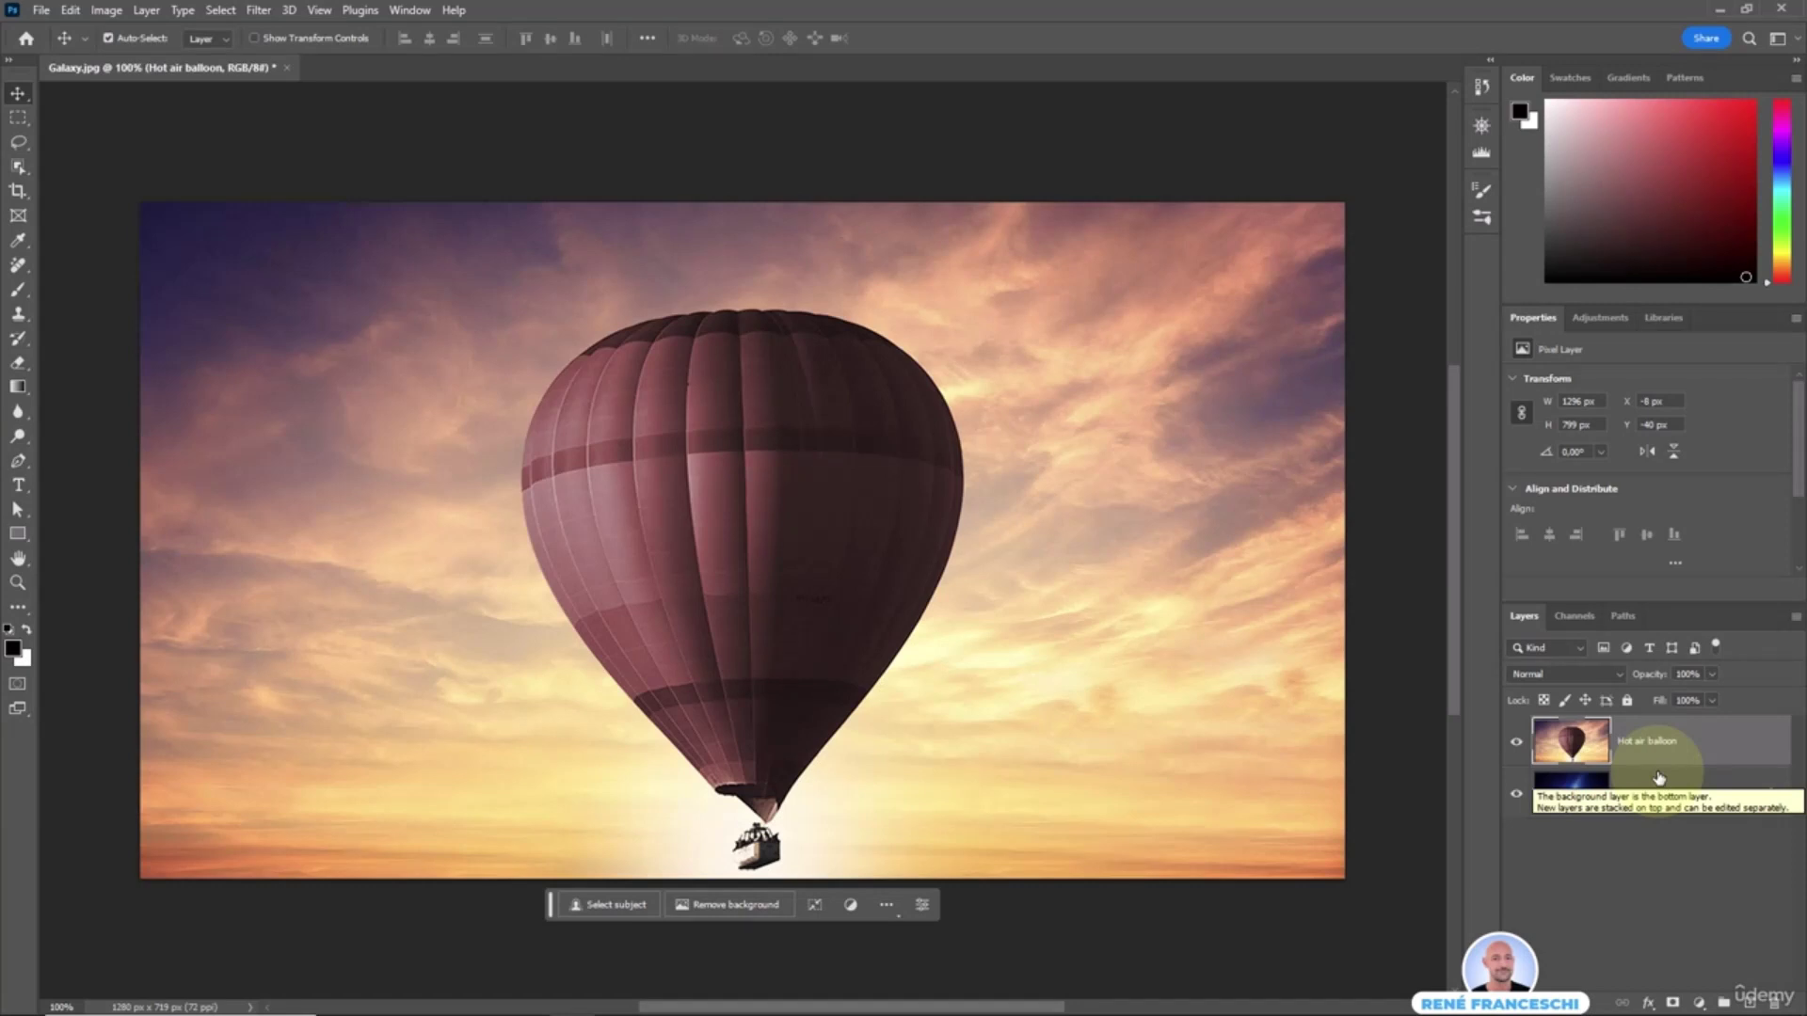
{"action": "key", "text": "ctrl+z"}
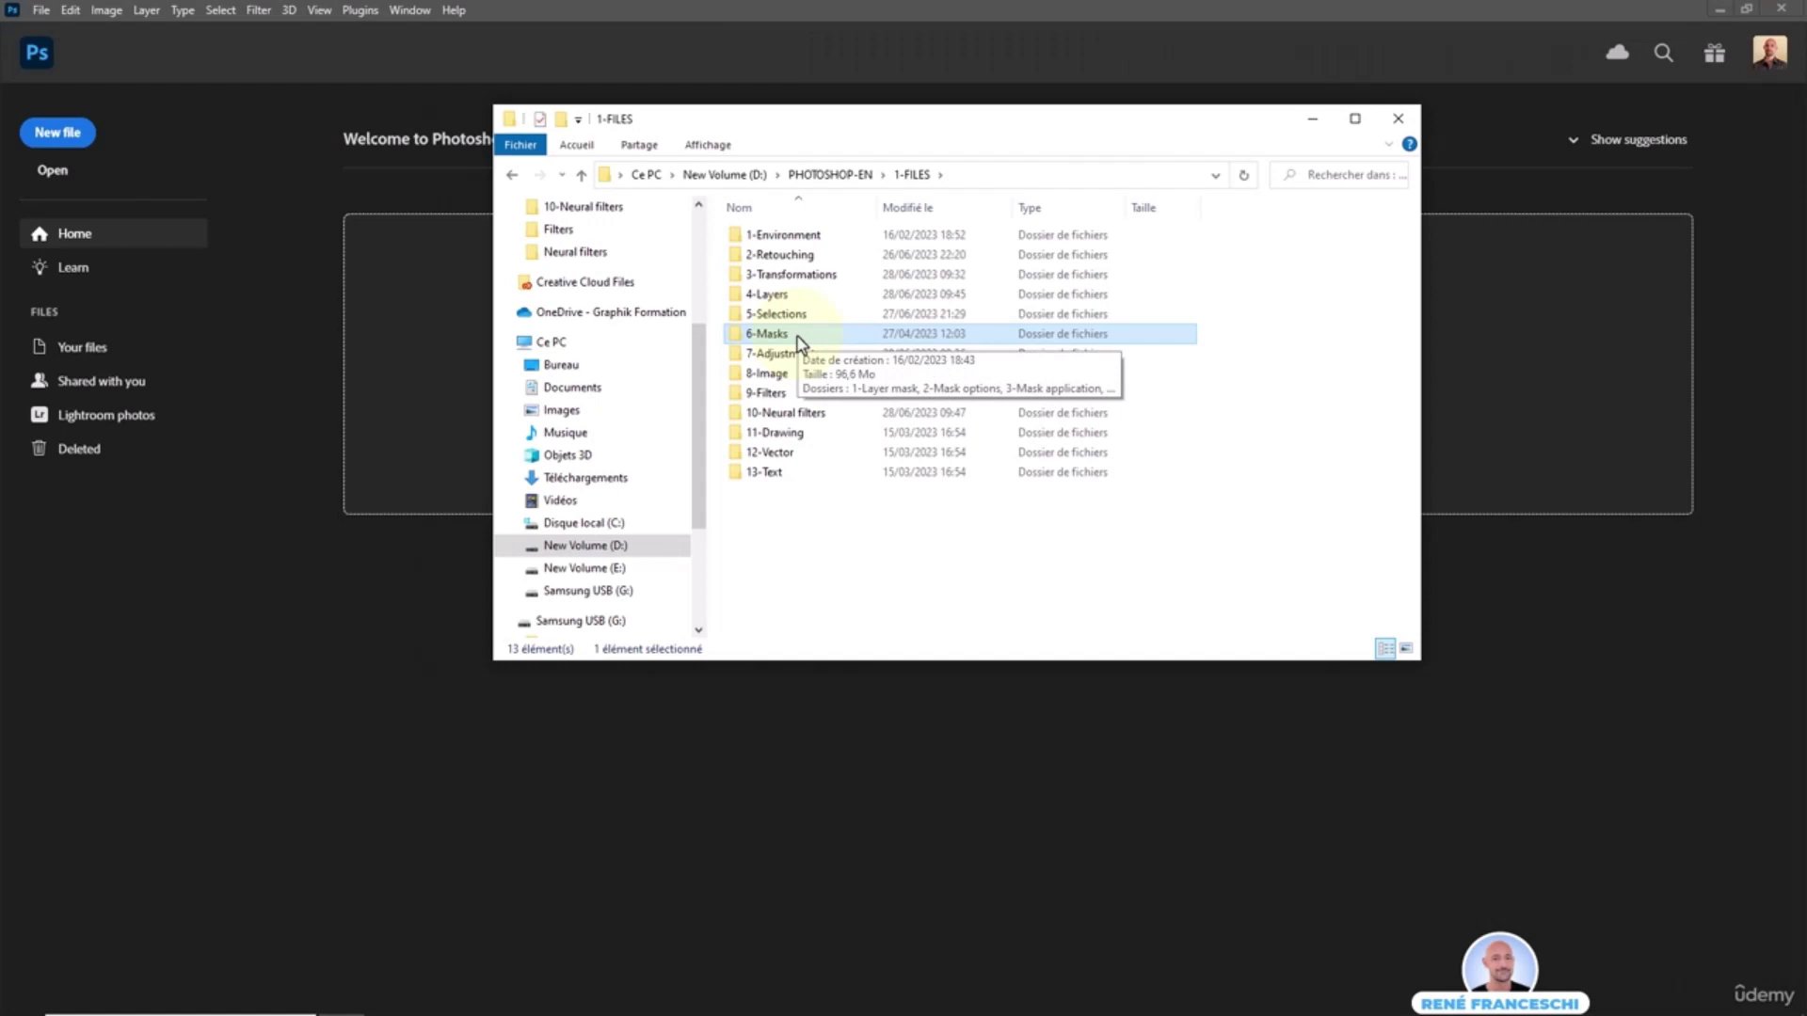
- Open the Aline image from the 2-Mask options folder inside 6-Masks as a new document
{"action": "double_click", "coordinate": [797, 337]}
{"action": "left_click", "coordinate": [808, 256]}
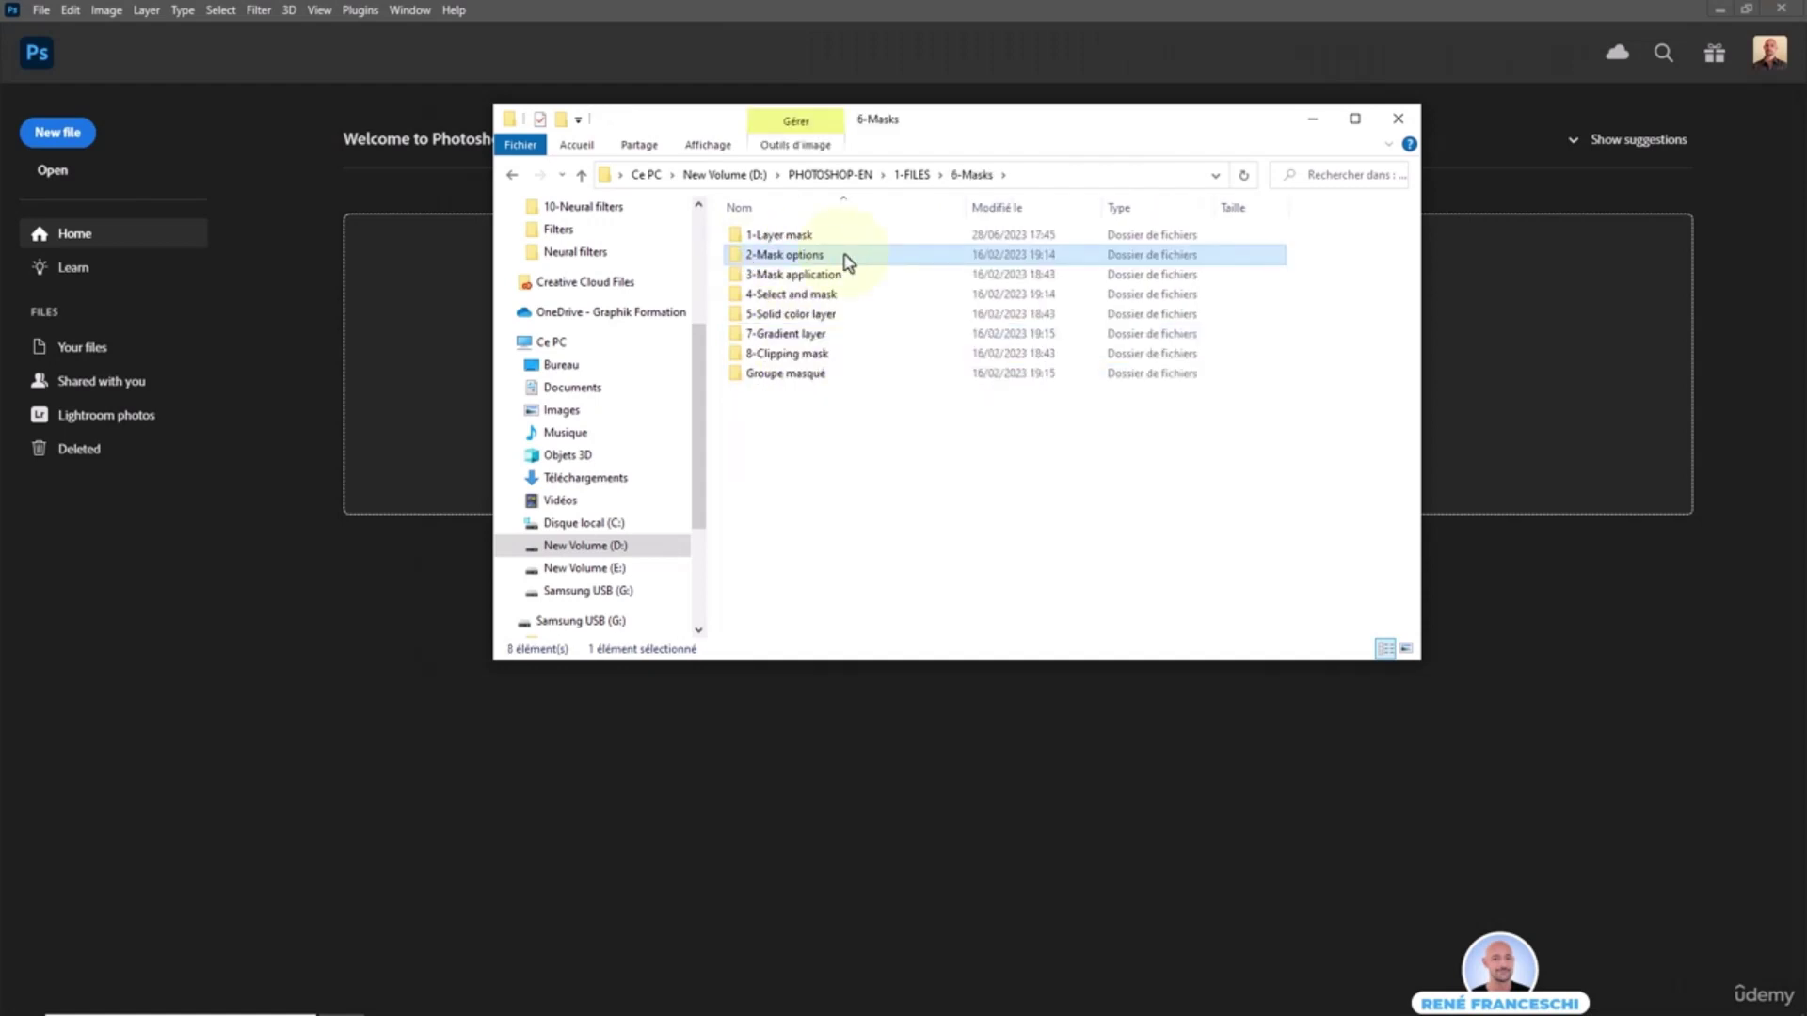
{"action": "double_click", "coordinate": [799, 252]}
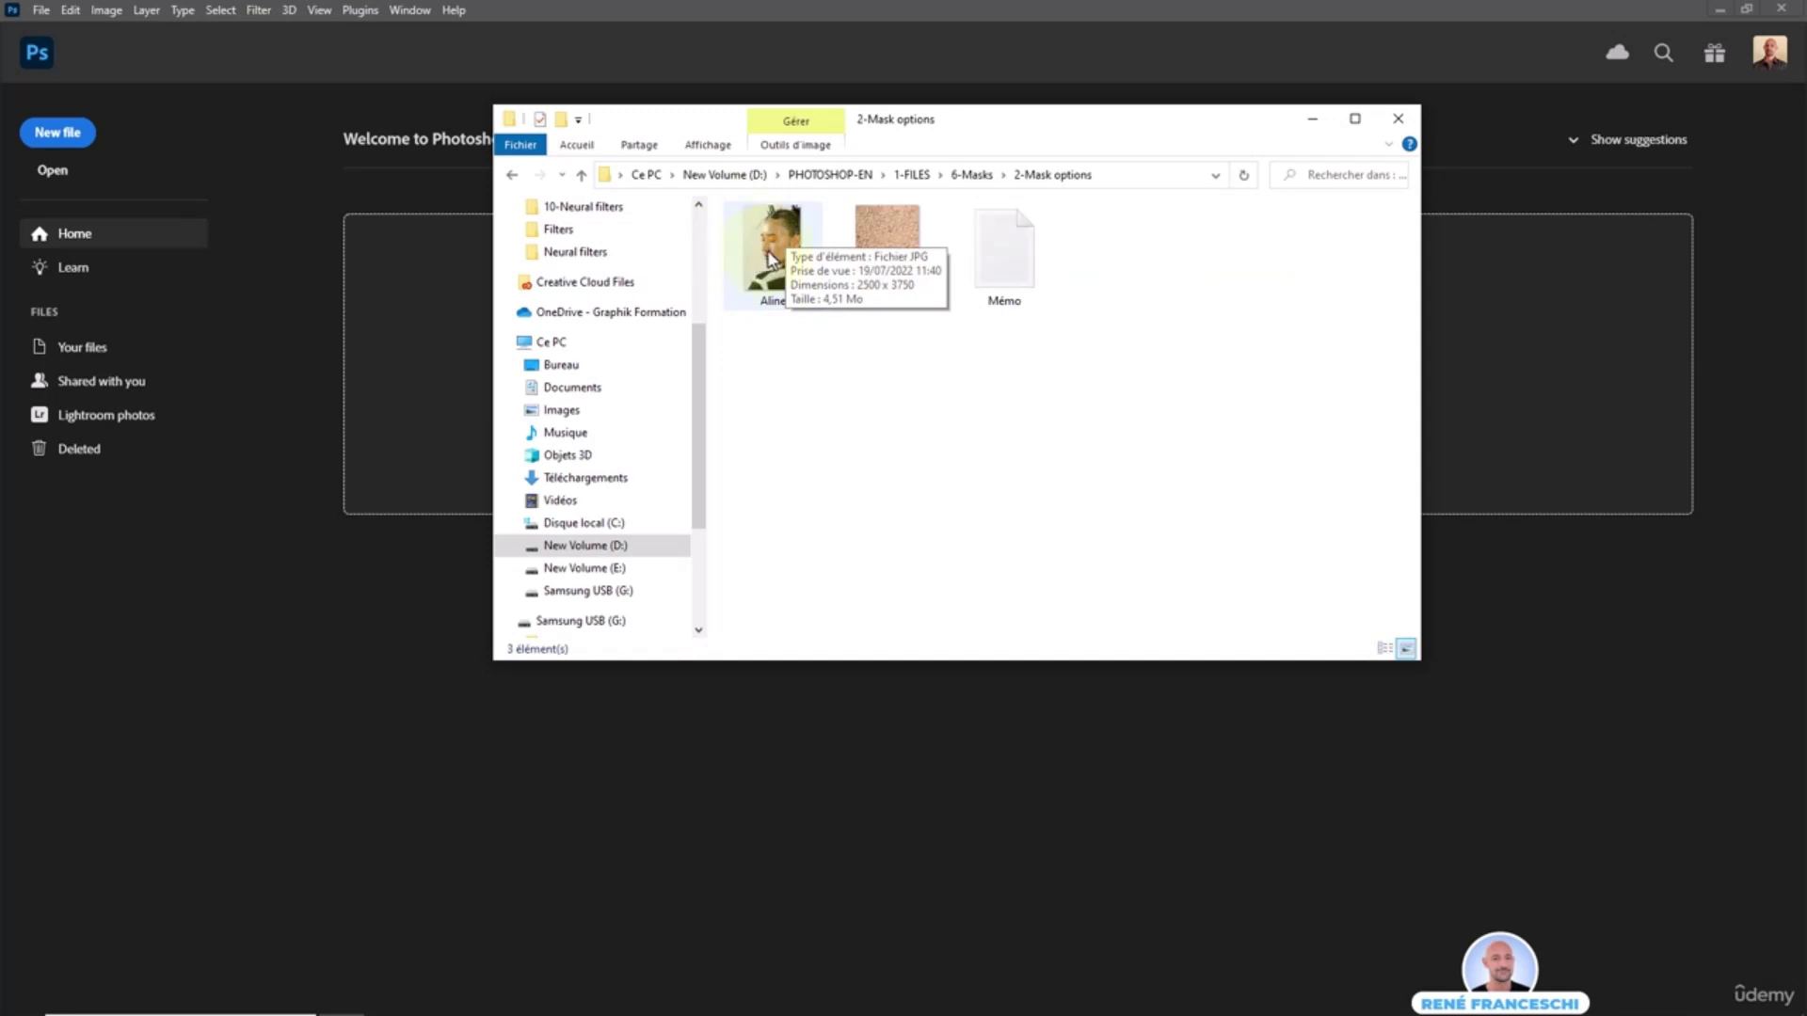
{"action": "left_click_drag", "start_coordinate": [762, 263], "coordinate": [416, 316]}
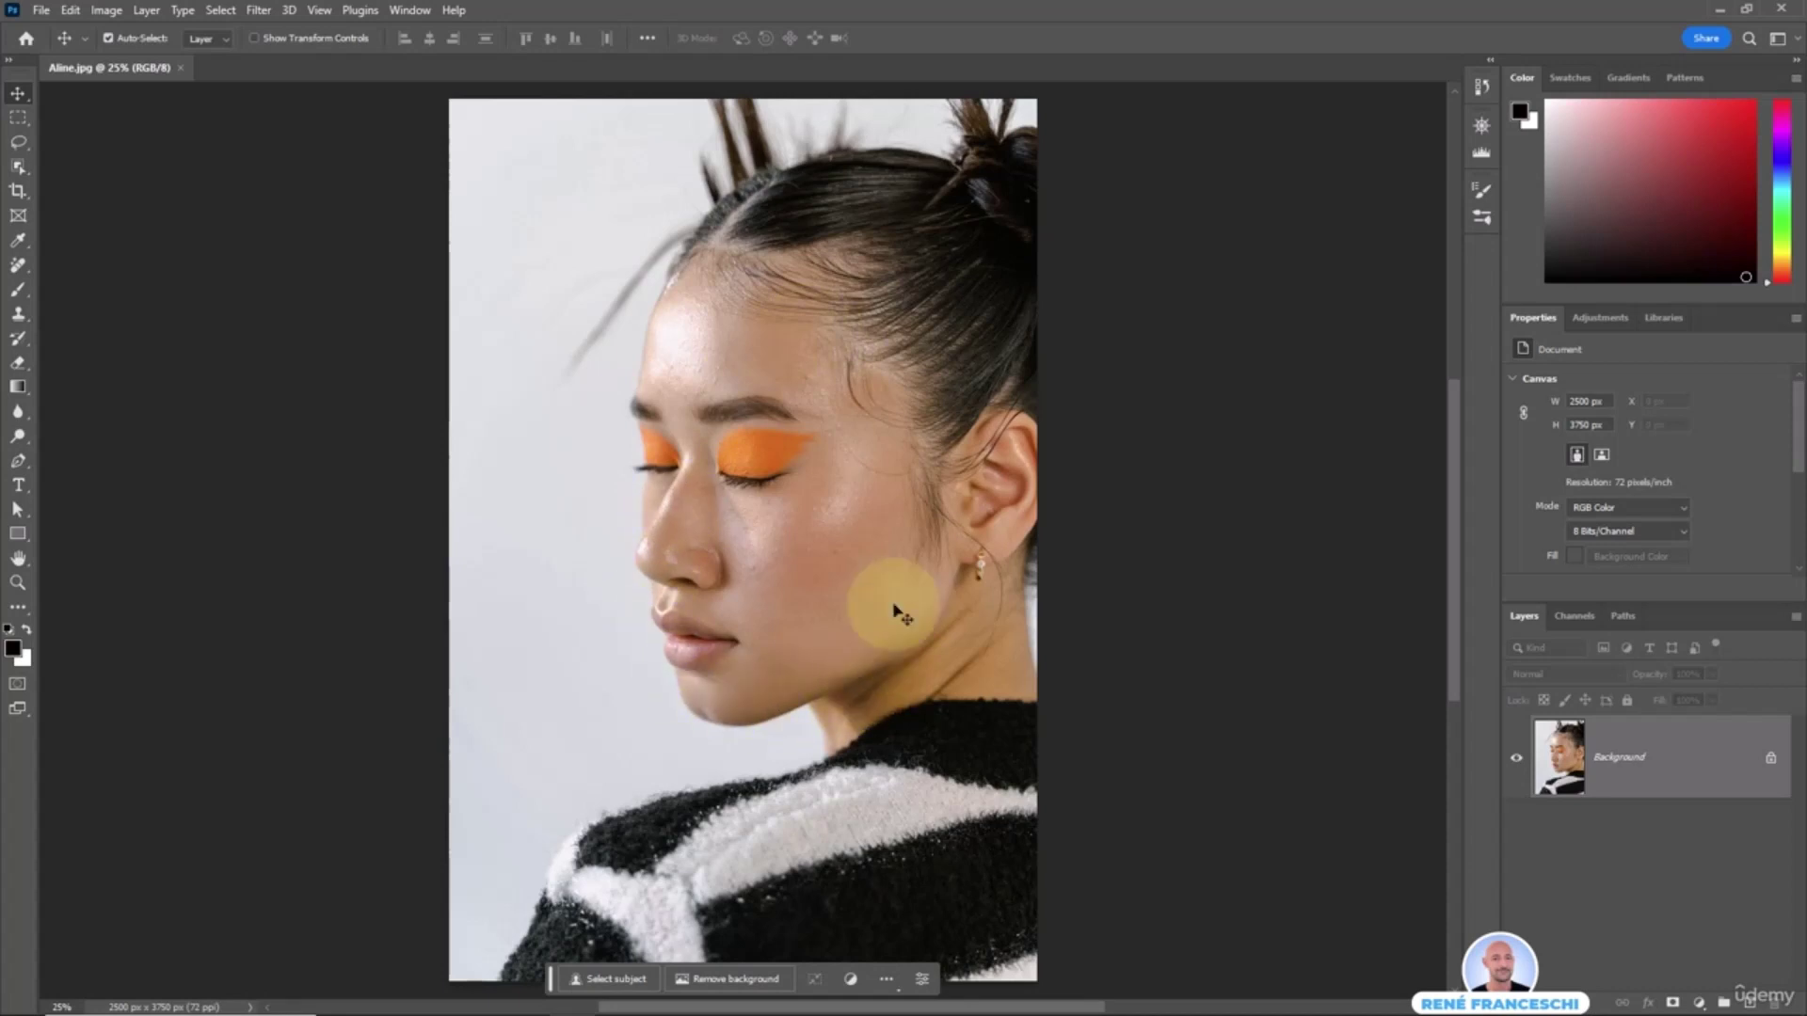
- Place the Cracks image from the 2-Mask options folder as an embedded object in the portrait document
{"action": "left_click", "coordinate": [41, 10]}
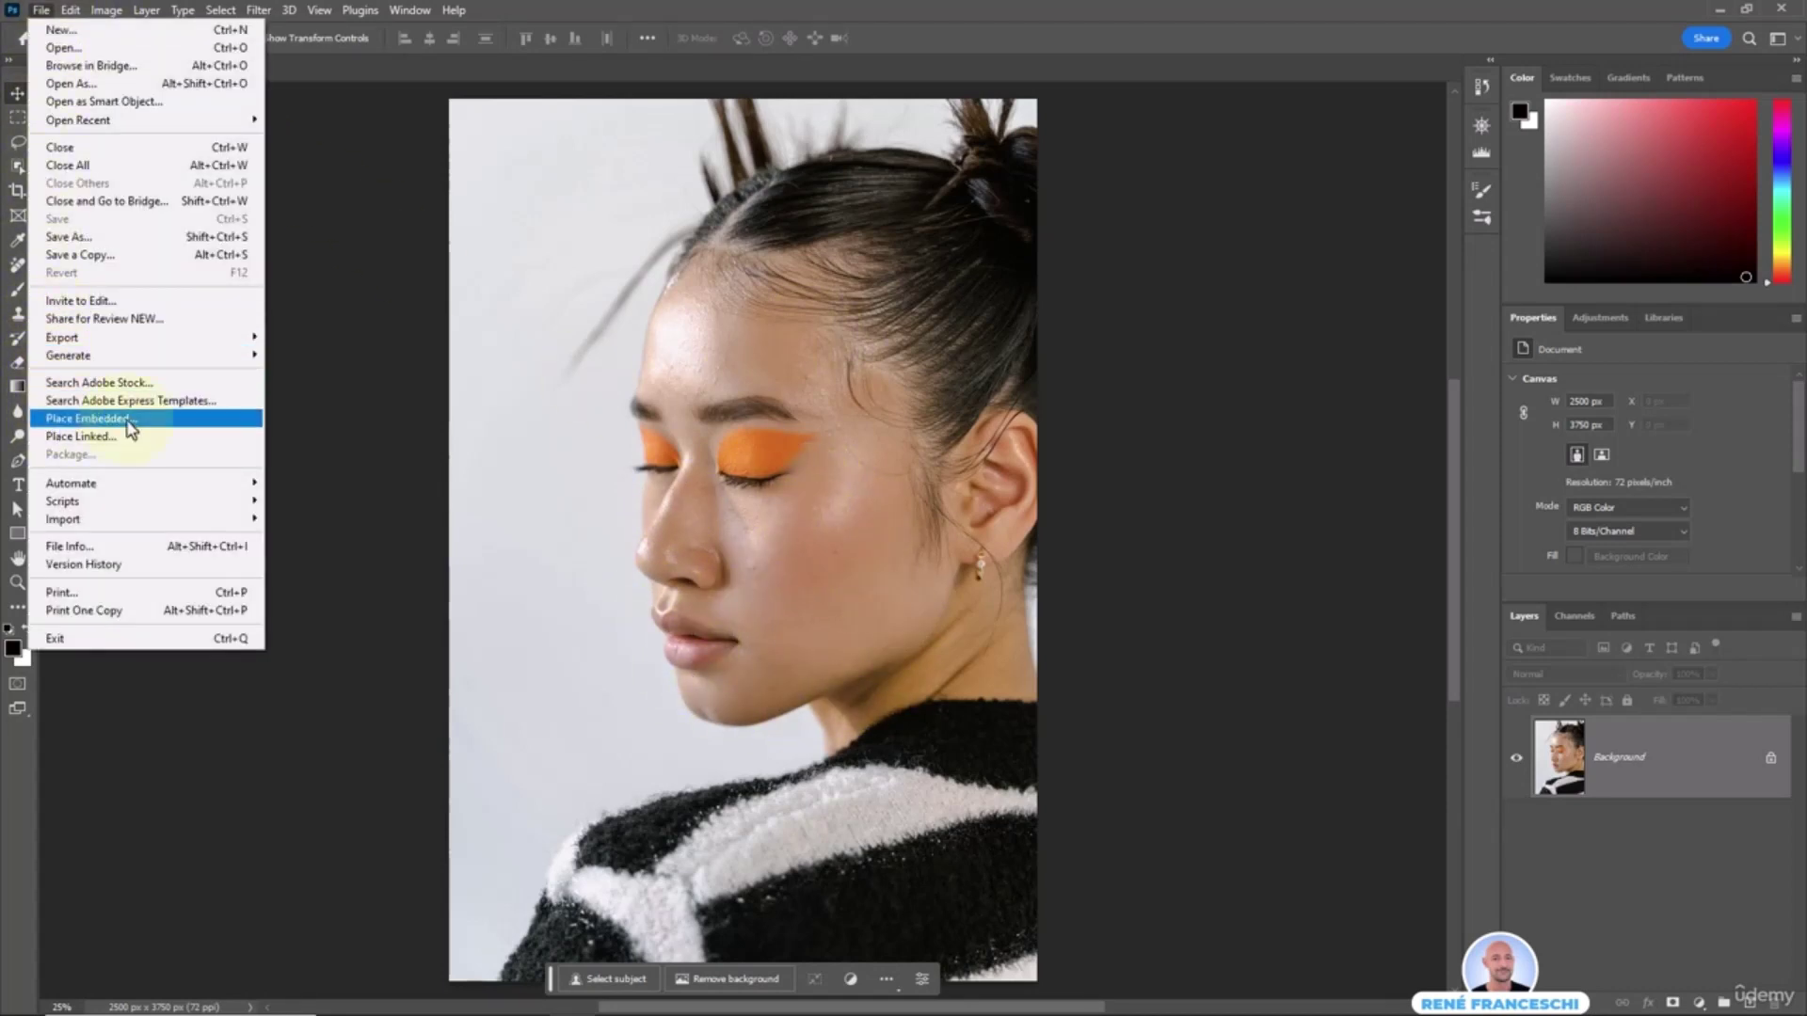
{"action": "left_click", "coordinate": [158, 419]}
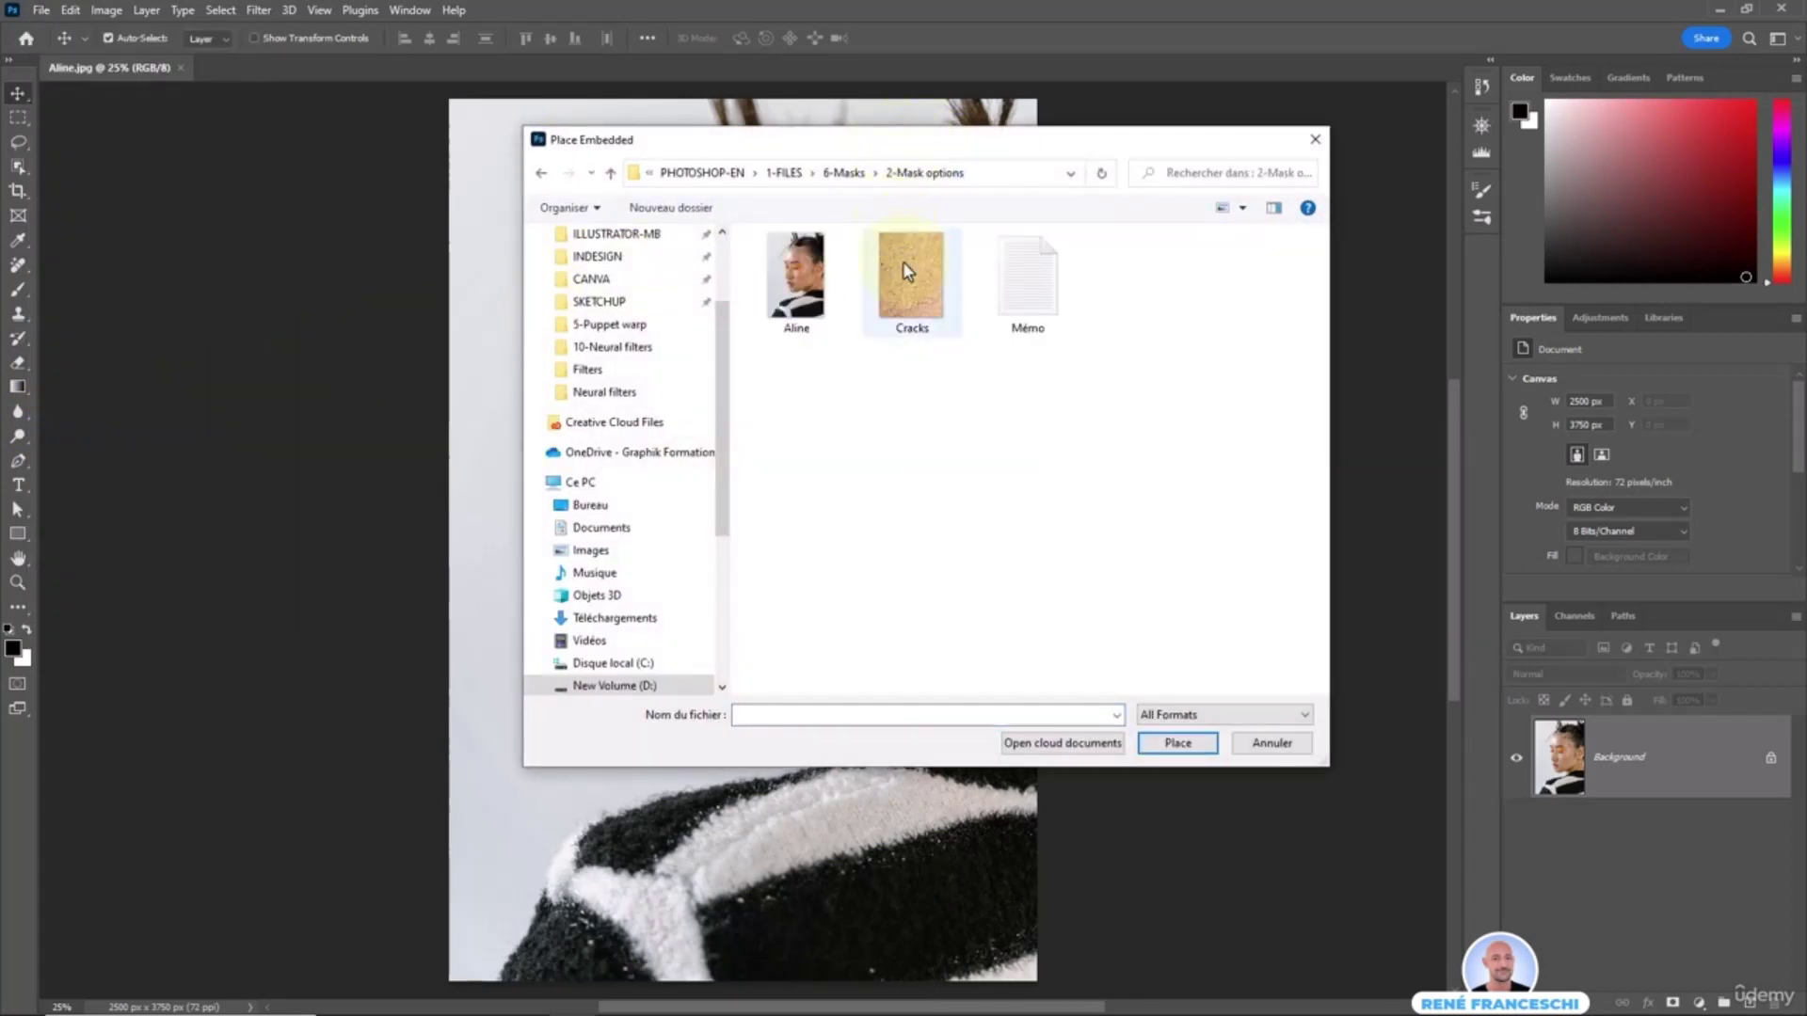
{"action": "double_click", "coordinate": [906, 291]}
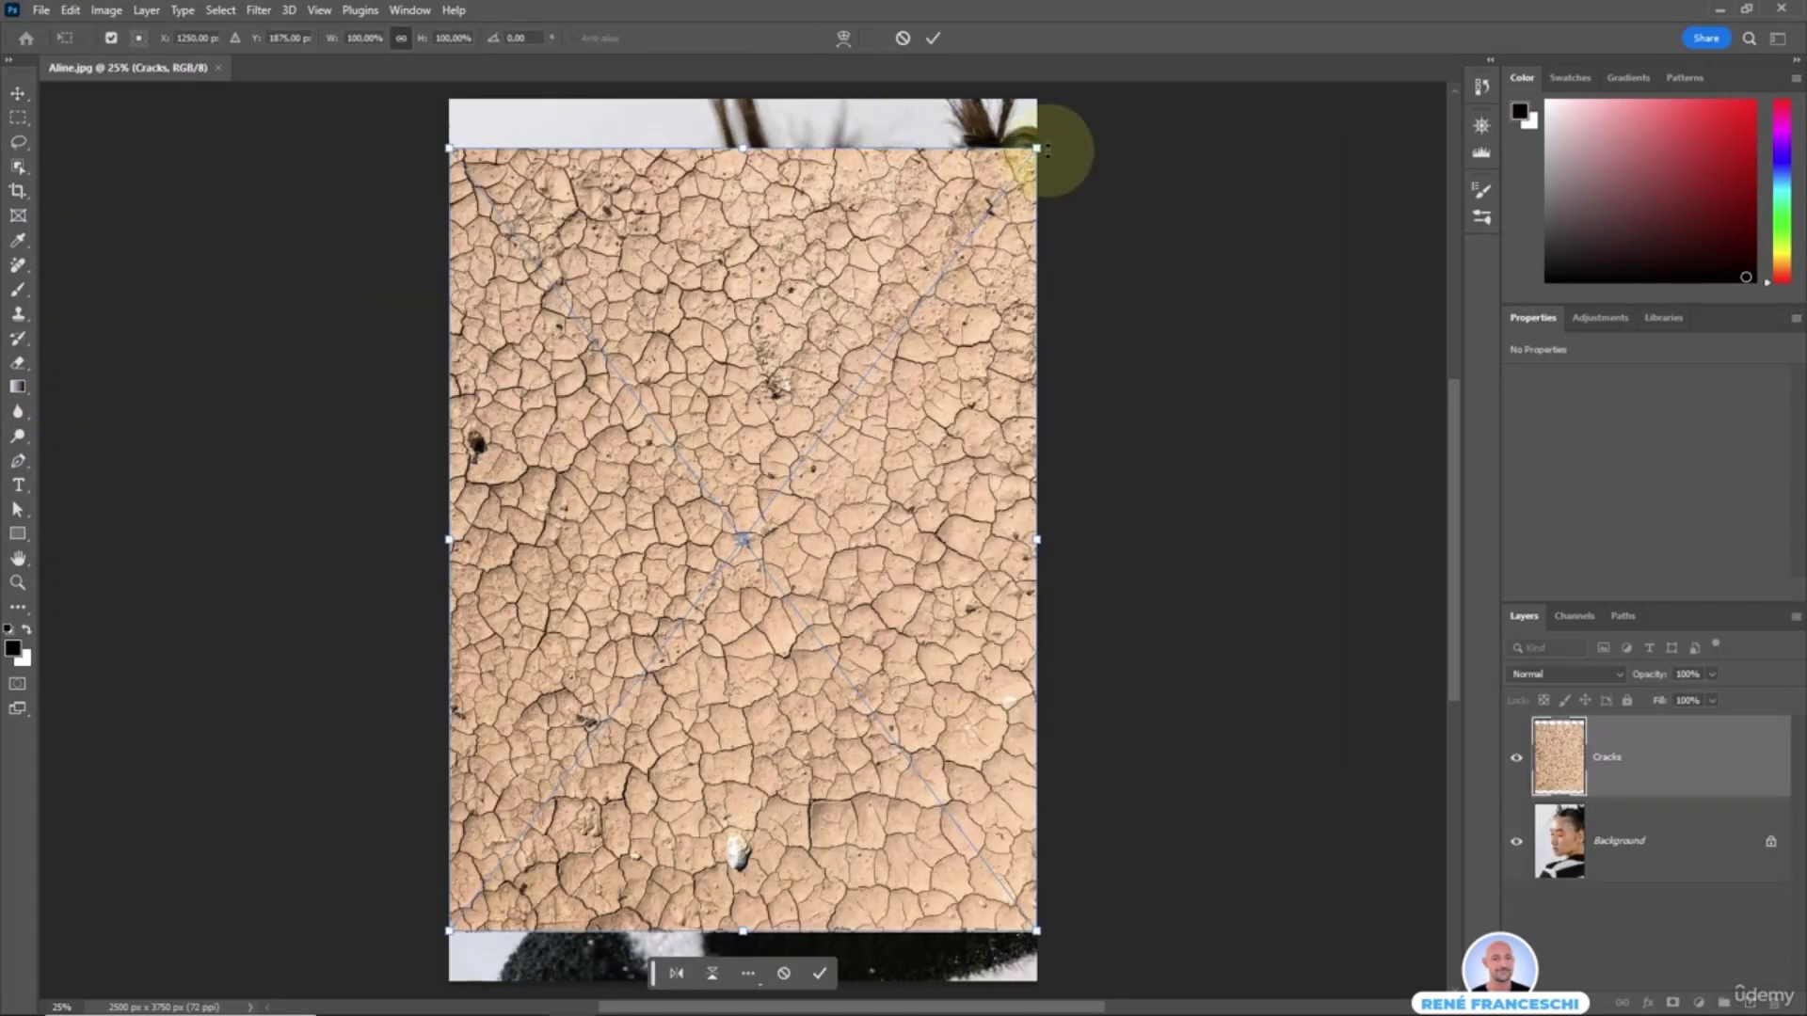
- Scale the placed Cracks image to about 86% and position it over the woman's face, flush with the canvas's right edge
{"action": "left_click_drag", "start_coordinate": [1039, 149], "coordinate": [988, 213]}
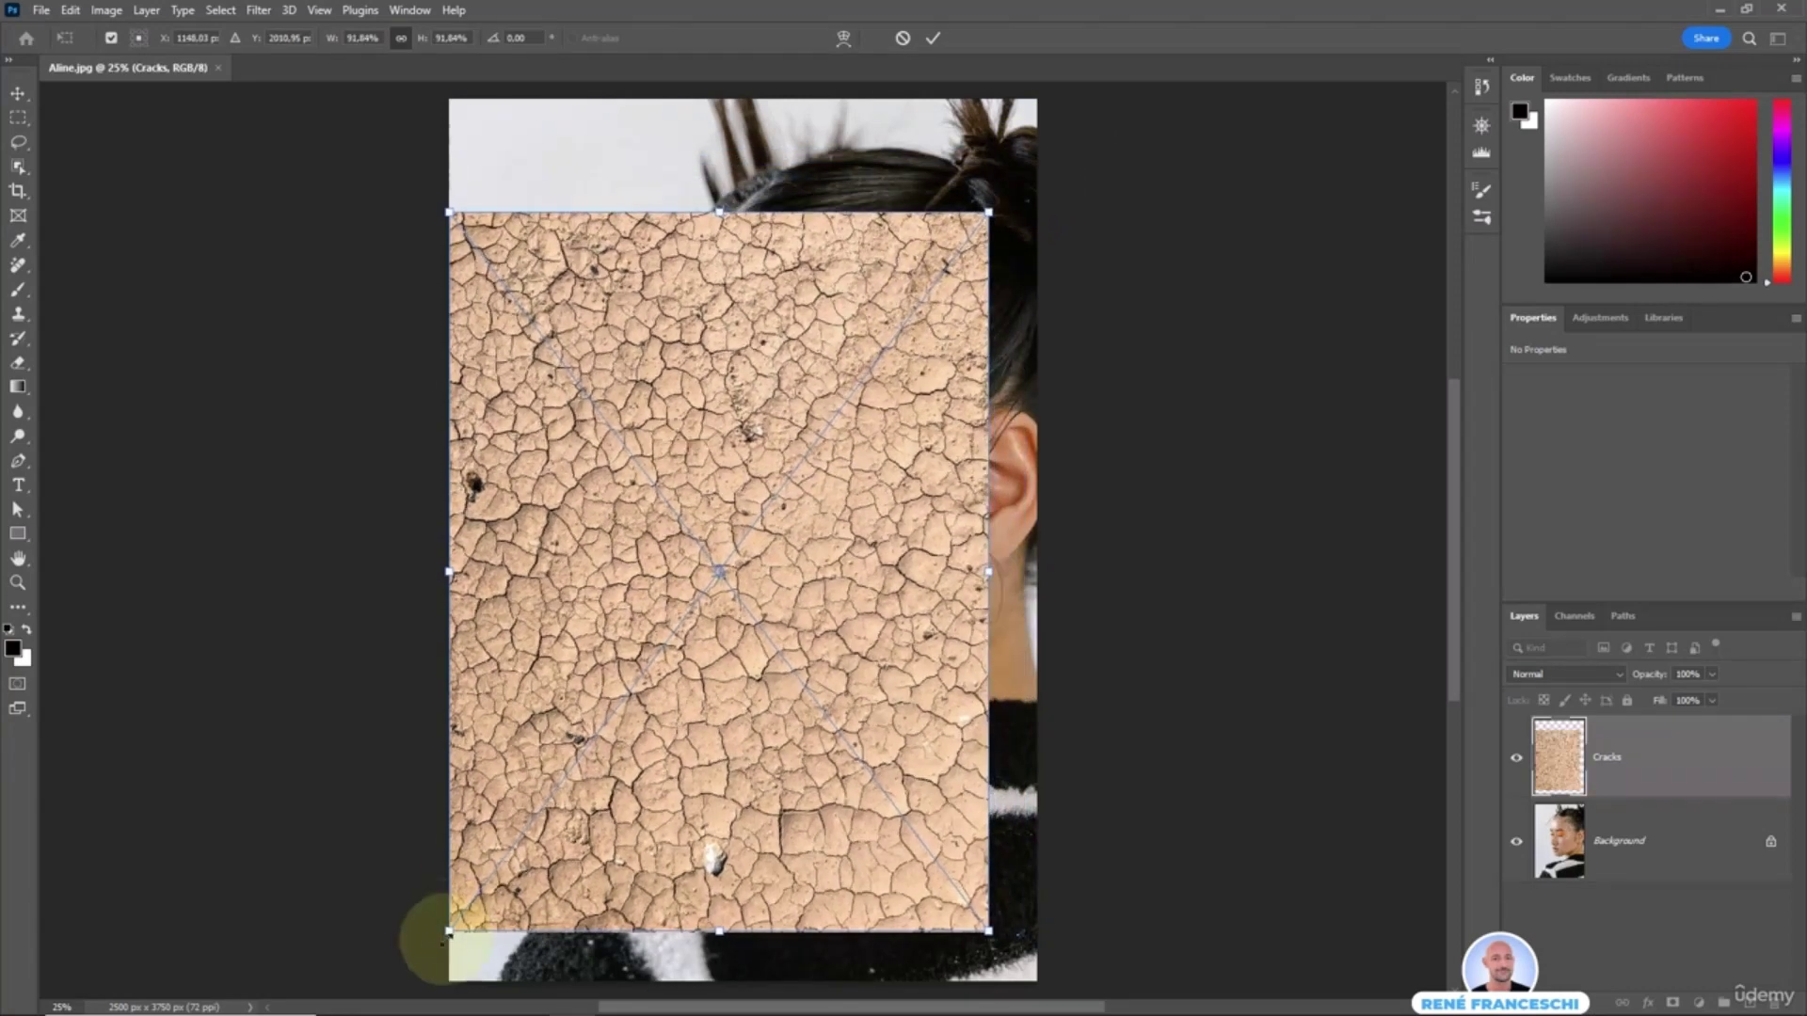
{"action": "left_click_drag", "start_coordinate": [449, 932], "coordinate": [482, 888]}
{"action": "left_click_drag", "start_coordinate": [685, 678], "coordinate": [733, 638]}
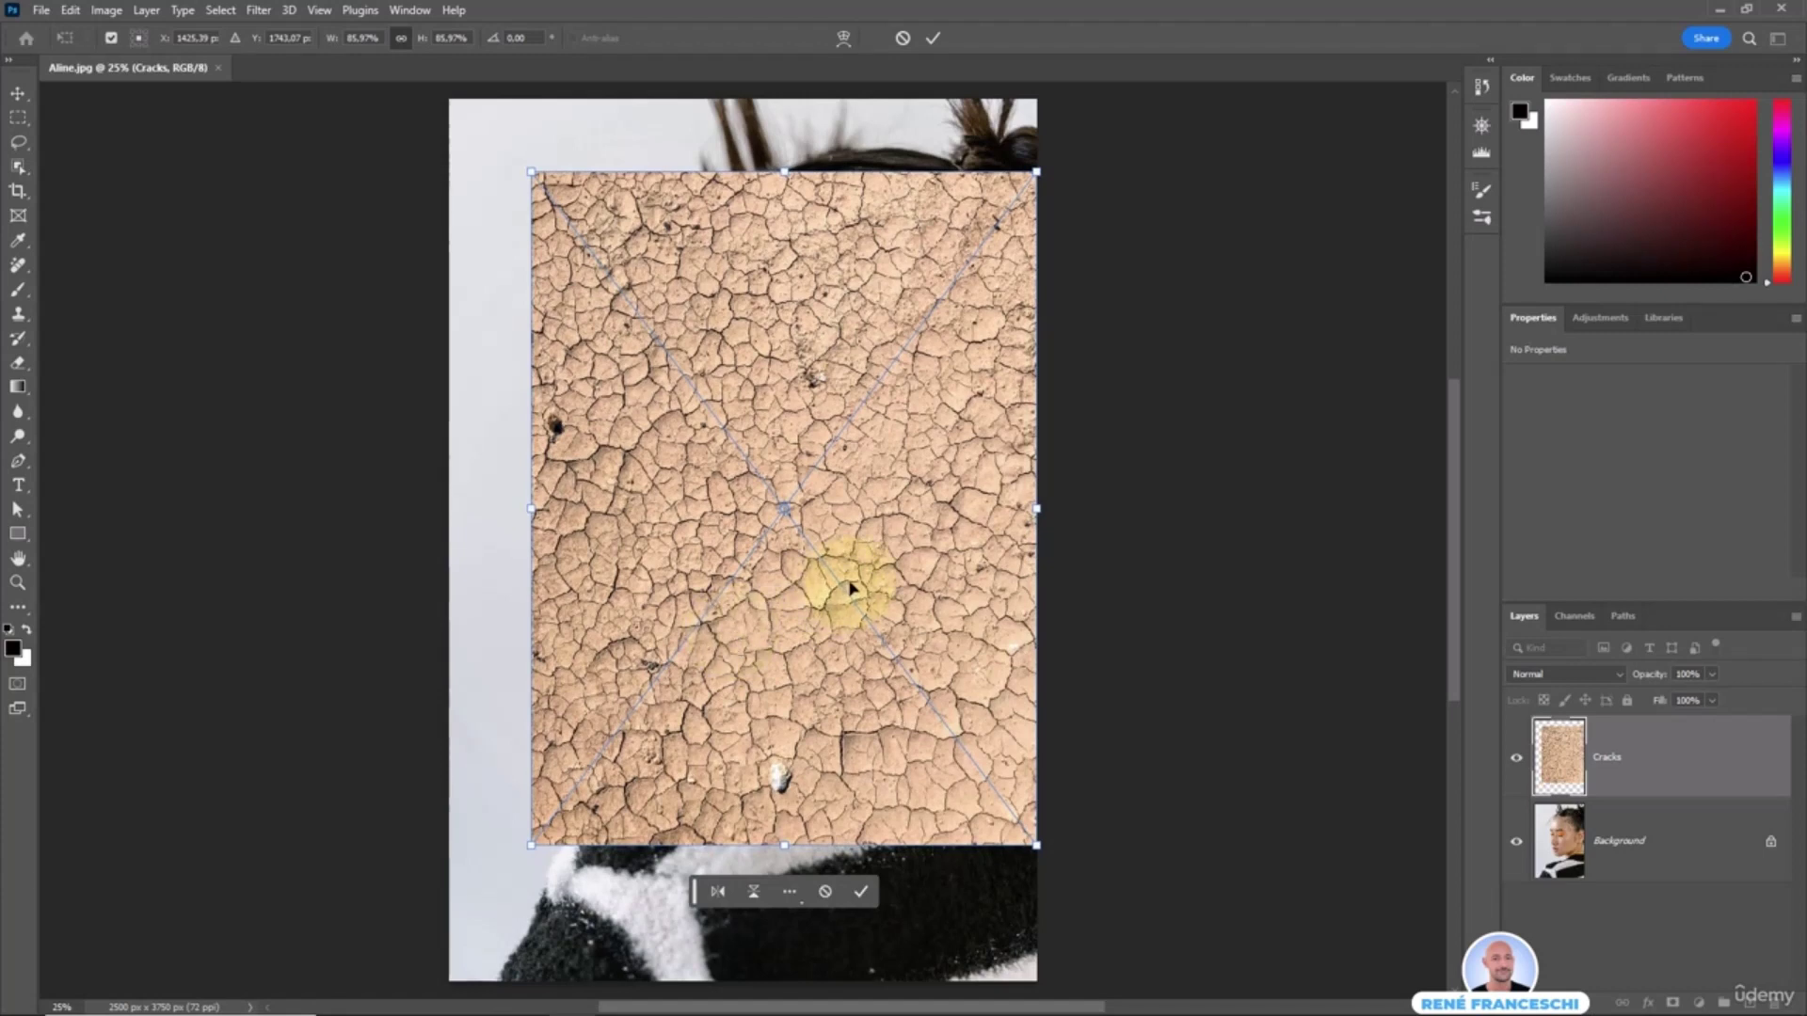
{"action": "key", "text": "Return"}
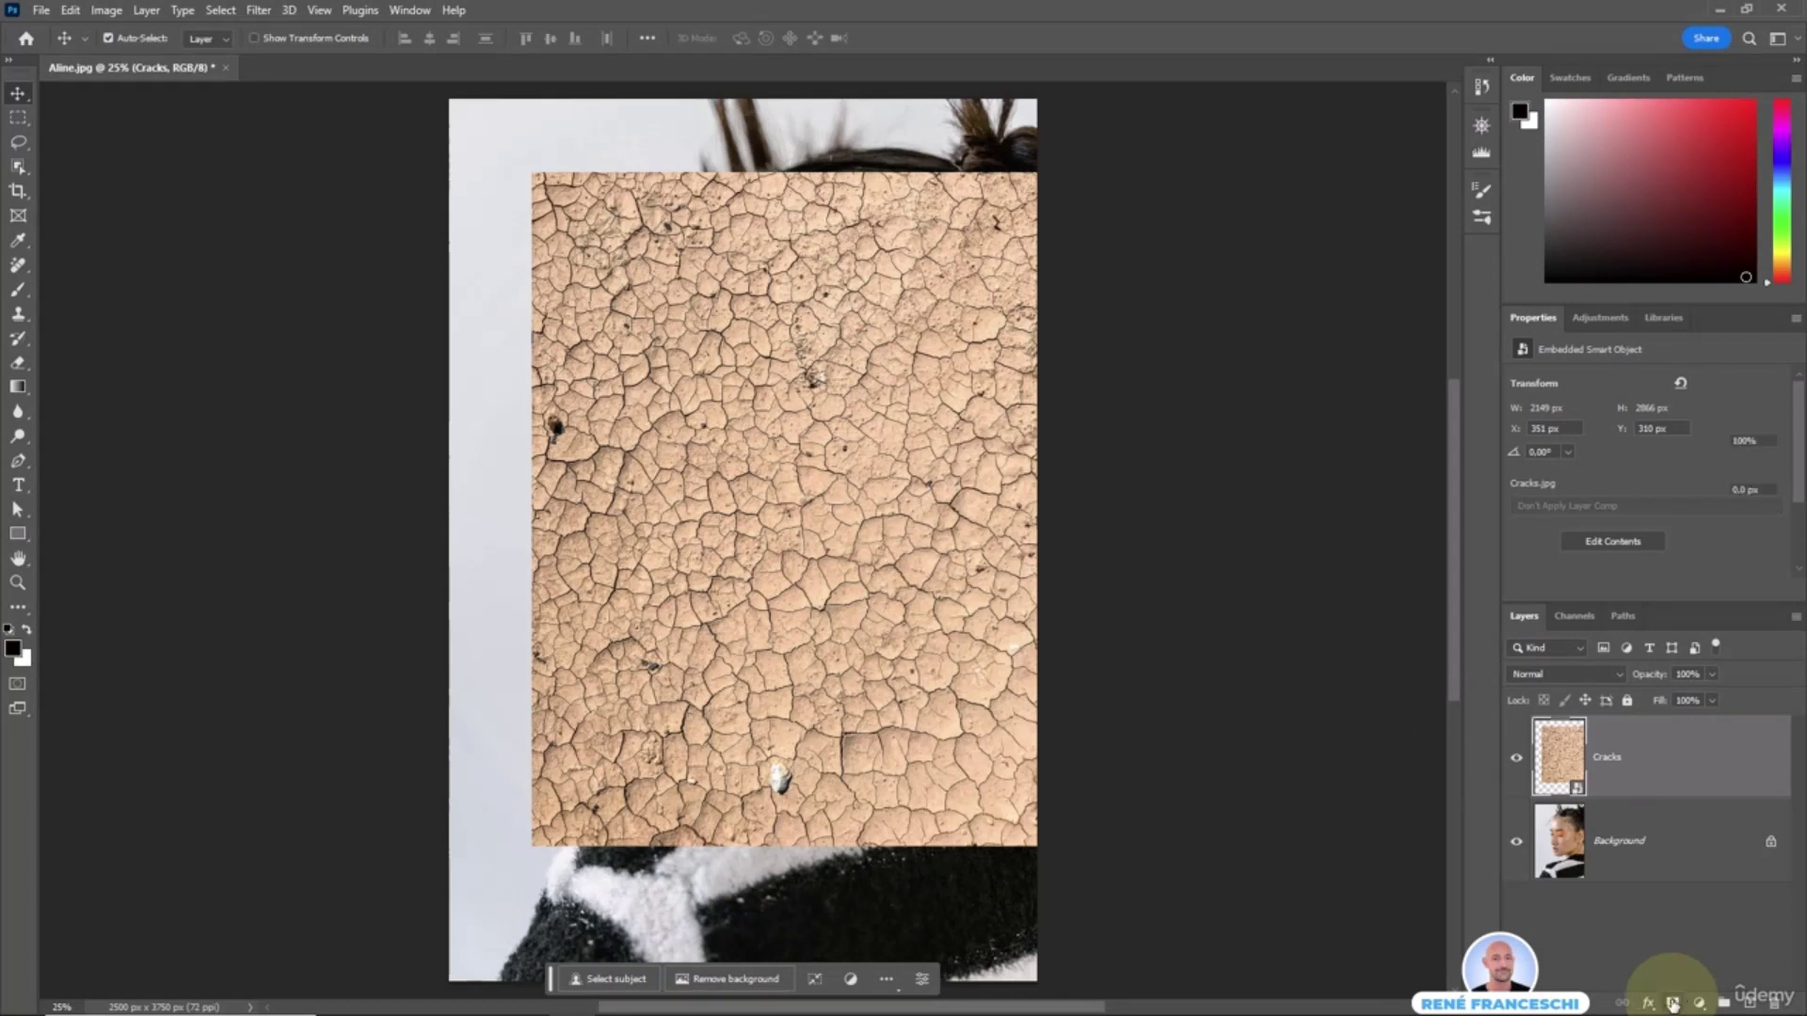
- Add a black layer mask to the Cracks layer and activate the Brush tool with the default white and black colors
{"action": "left_click", "coordinate": [1674, 999], "text": "alt"}
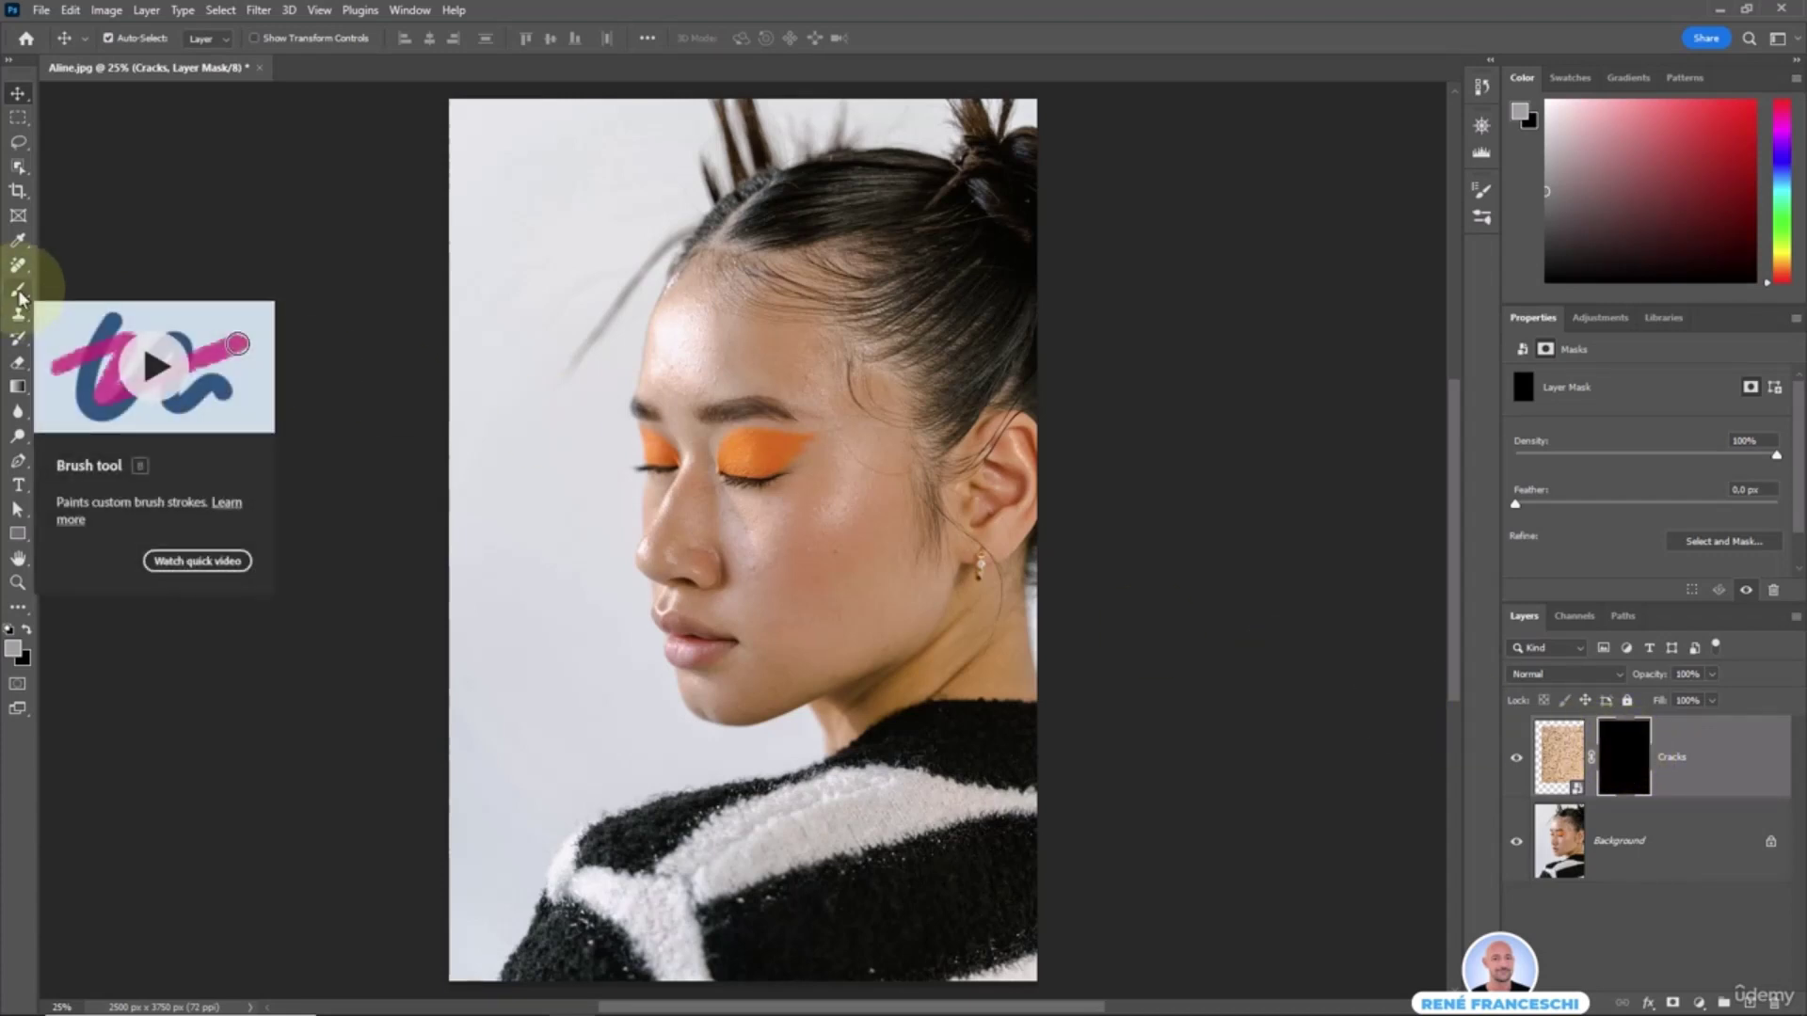
{"action": "key", "text": "b"}
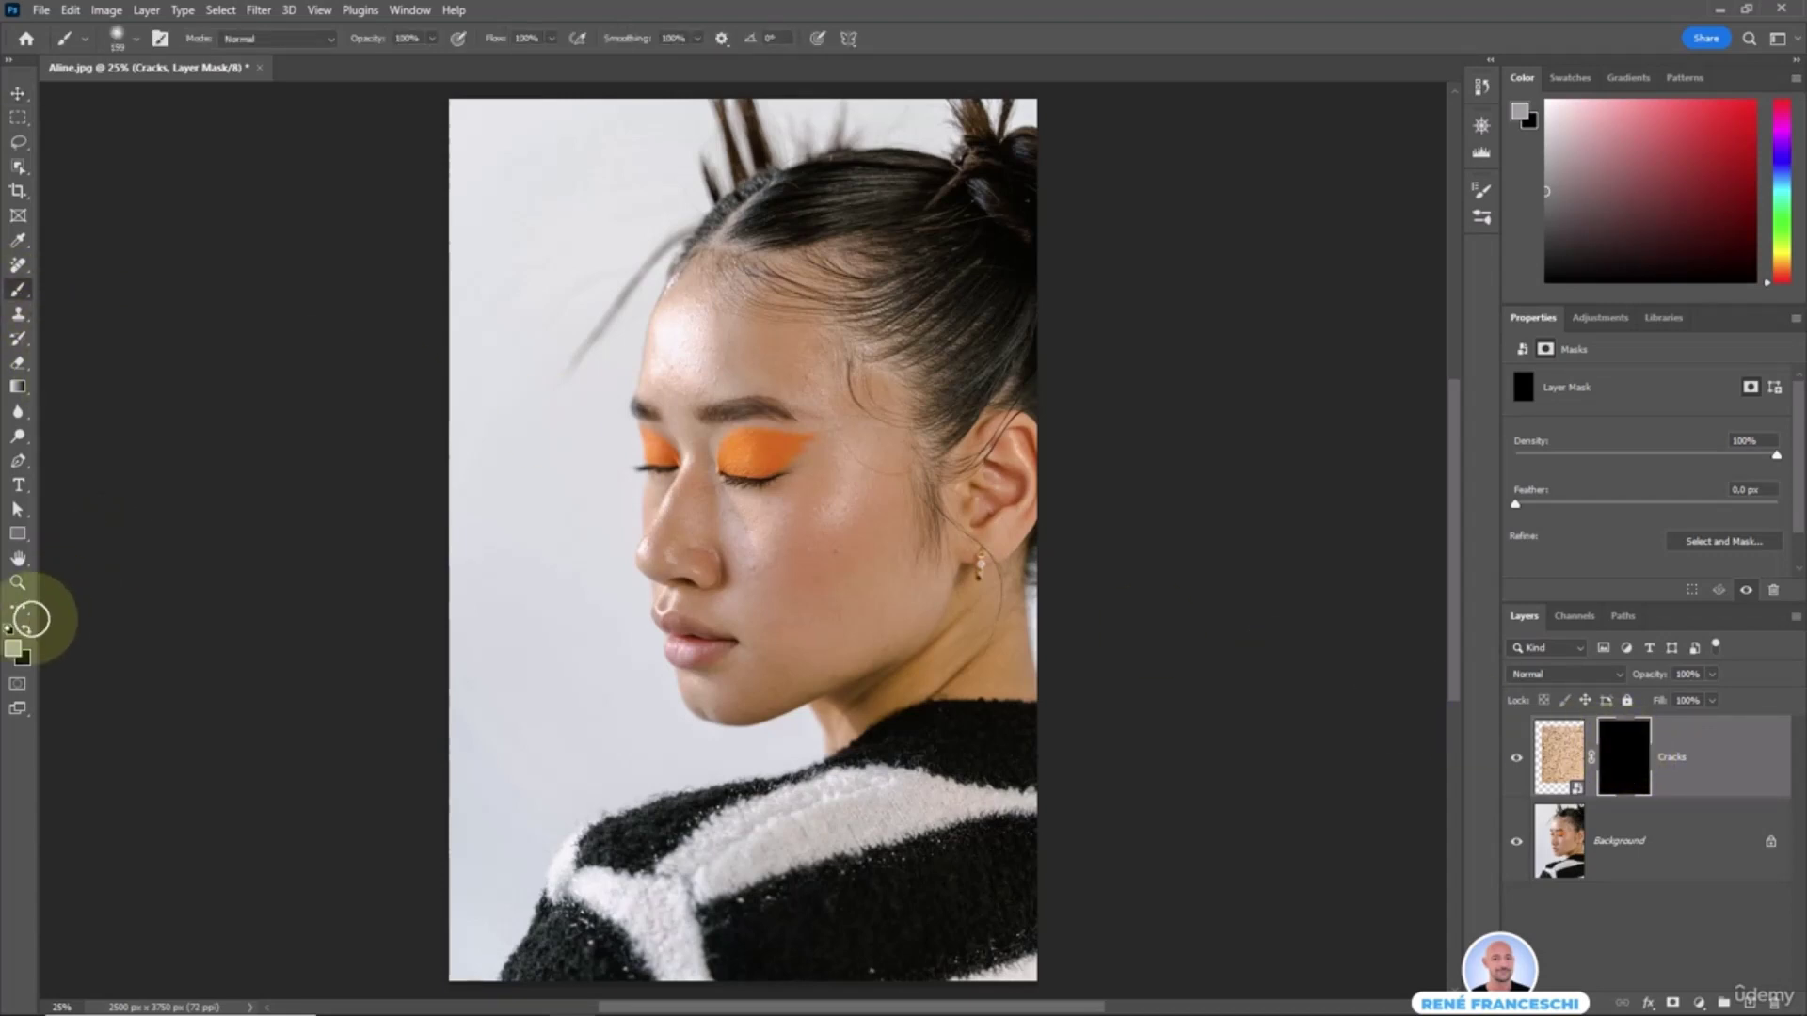
{"action": "left_click", "coordinate": [8, 630]}
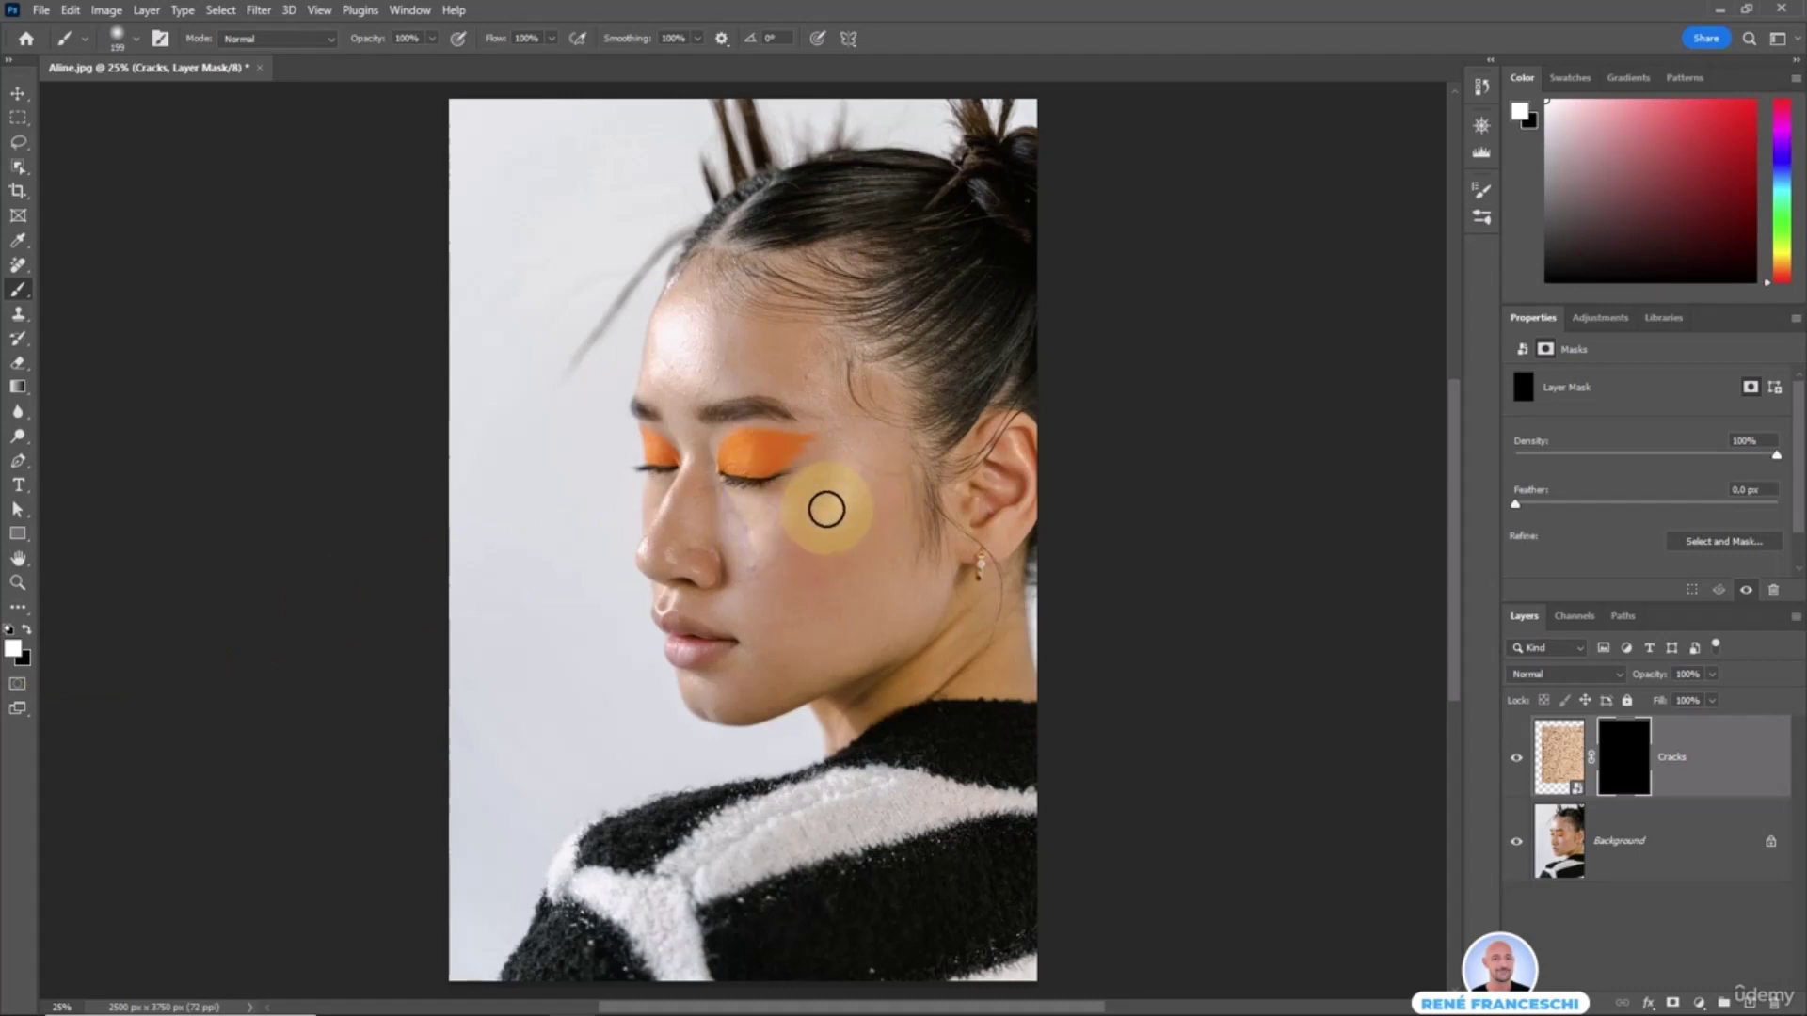
- Paint white on the Cracks mask over the forehead and cheek, avoiding the eye, with a 495 px brush at 0% hardness
{"action": "right_click", "coordinate": [734, 340]}
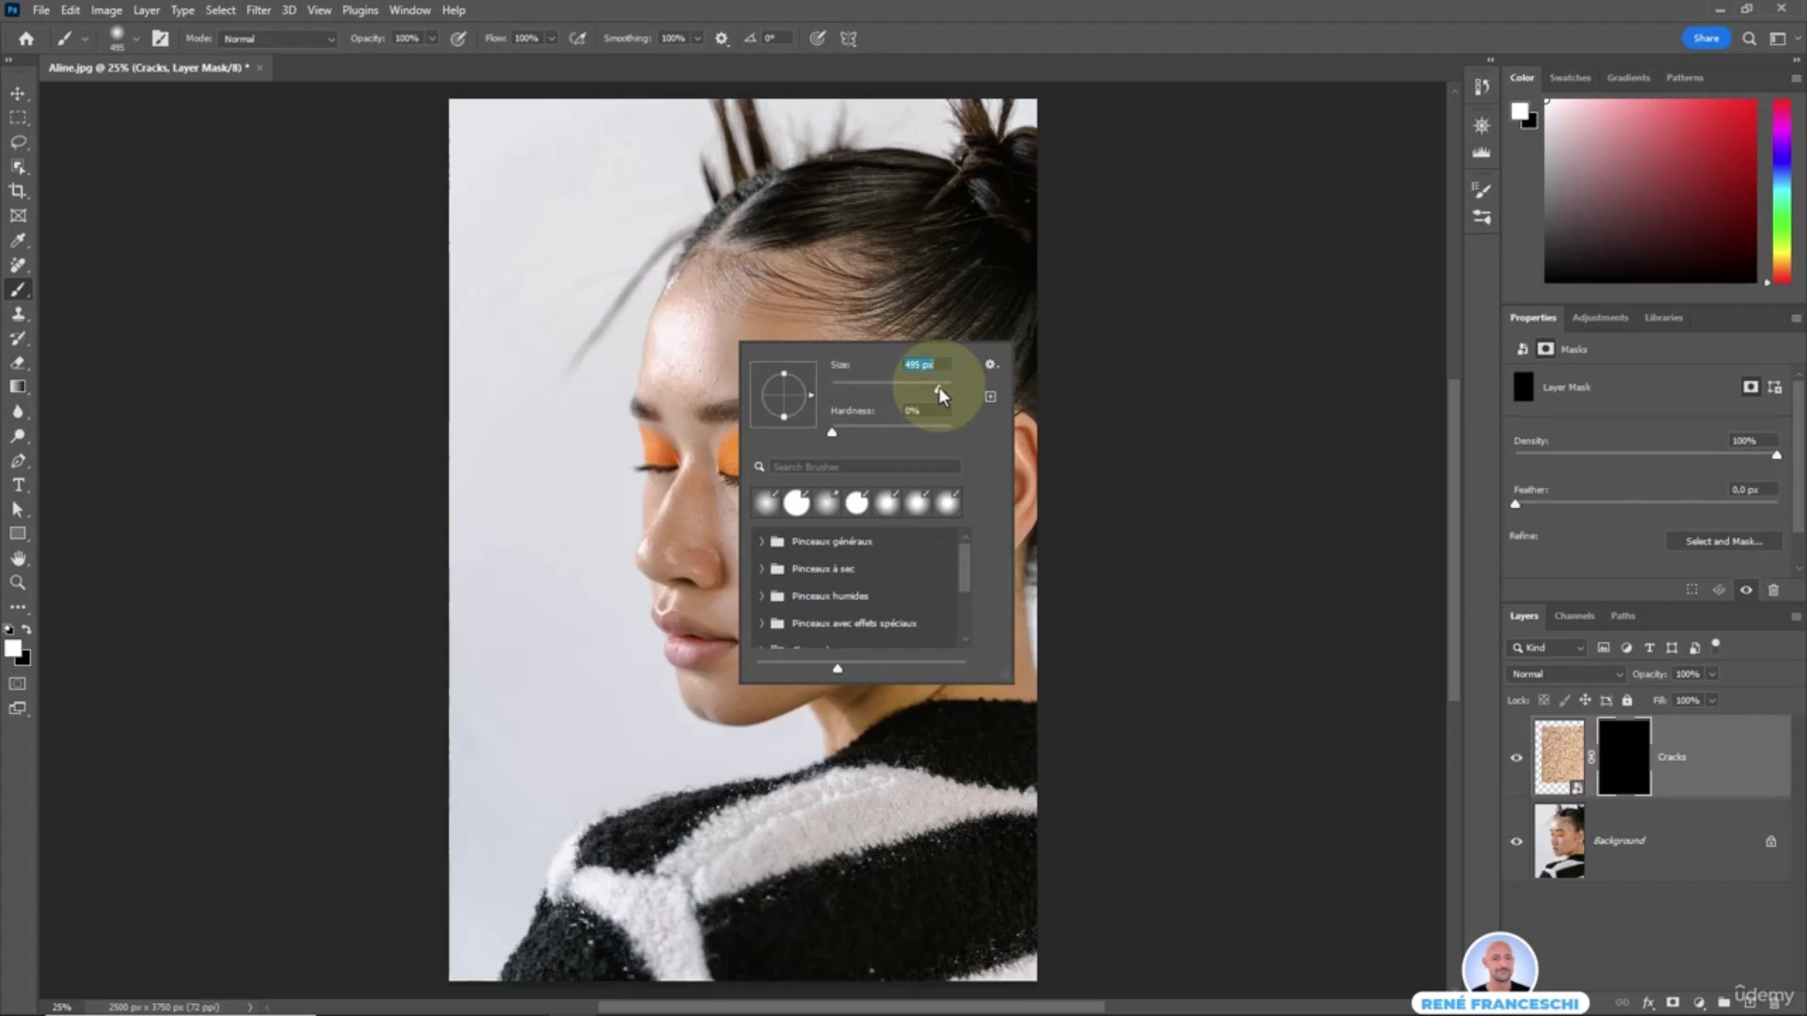
{"action": "left_click_drag", "start_coordinate": [829, 433], "coordinate": [919, 460]}
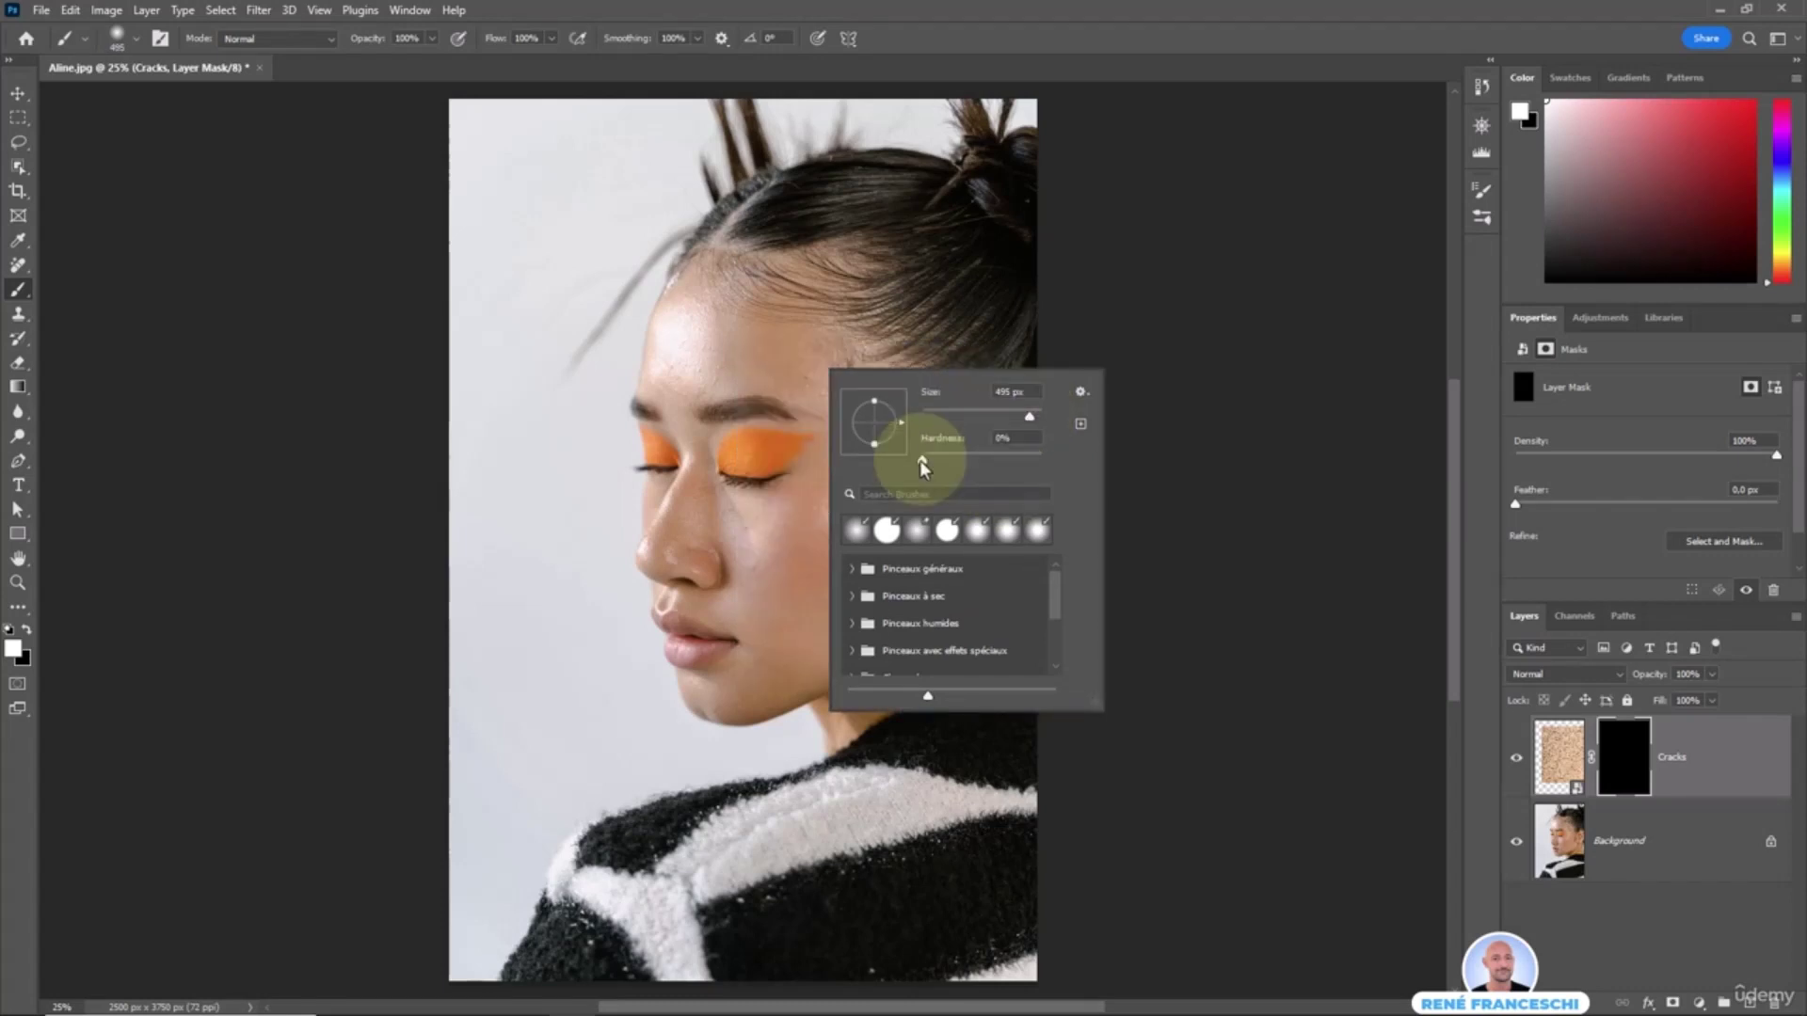
{"action": "key", "text": "Return"}
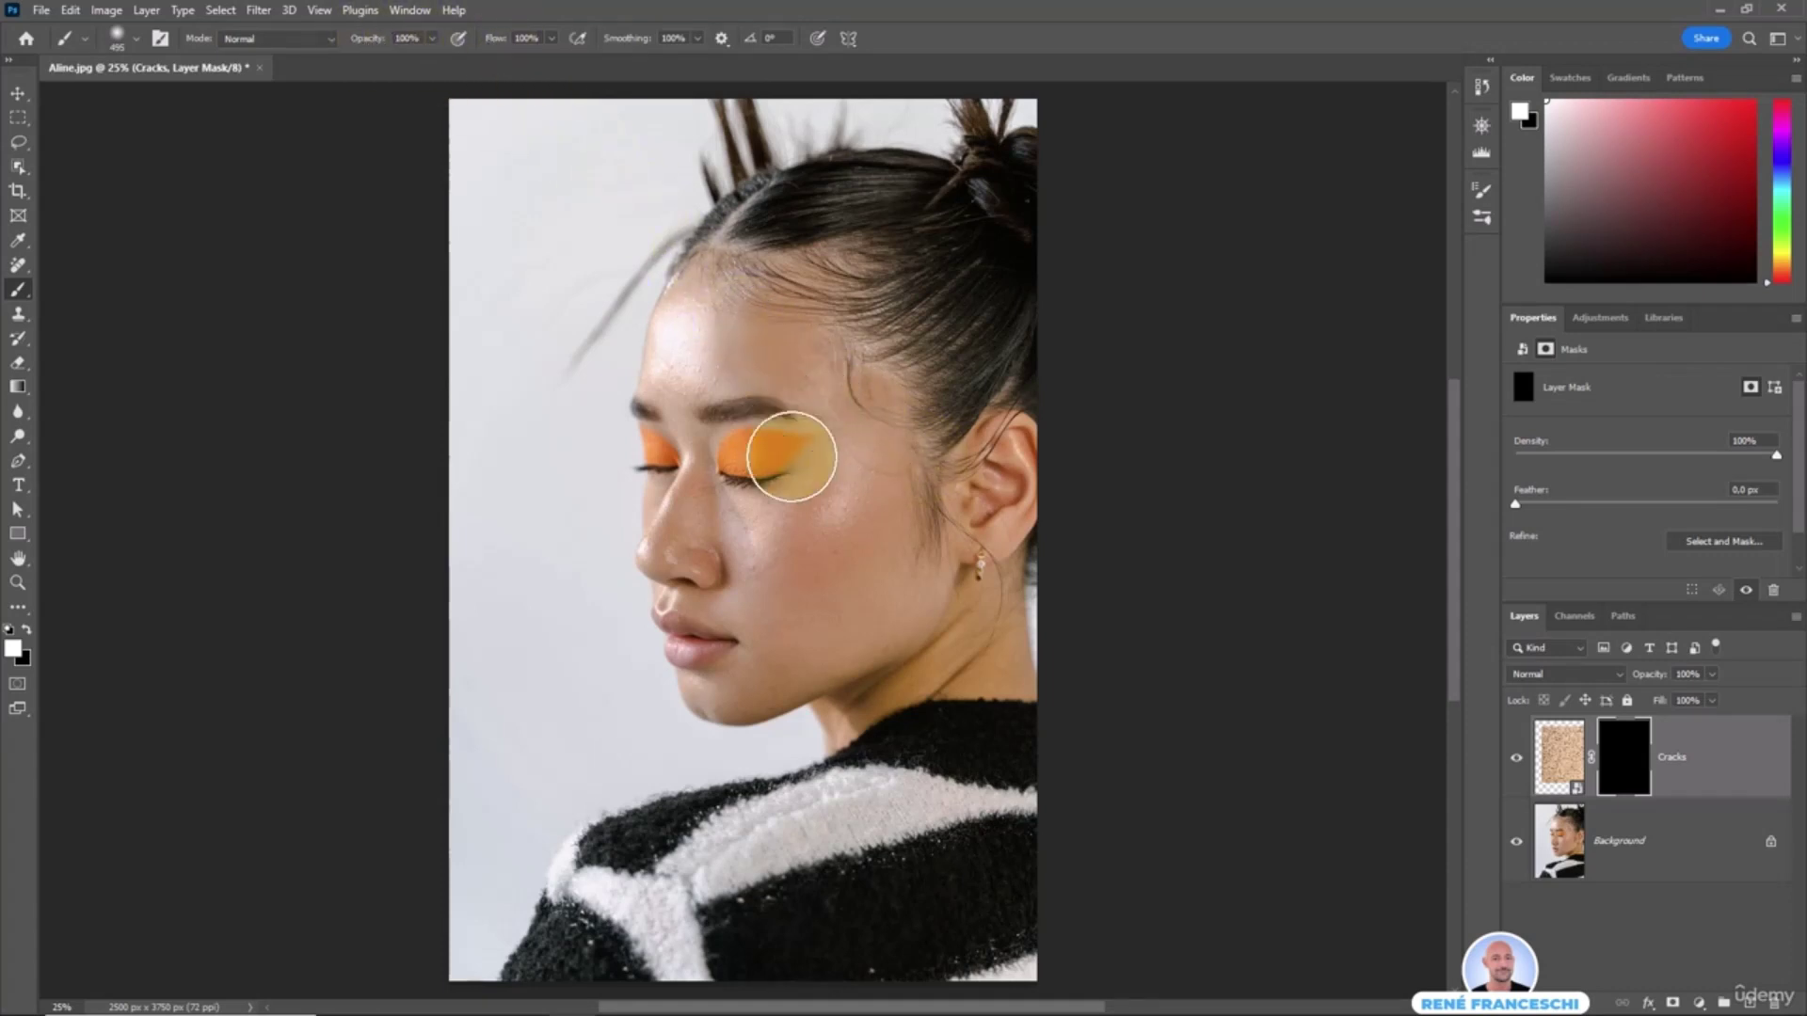
{"action": "mouse_move", "coordinate": [812, 524]}
{"action": "left_mouse_down"}
{"action": "mouse_move", "coordinate": [805, 561]}
{"action": "mouse_move", "coordinate": [880, 568]}
{"action": "mouse_move", "coordinate": [763, 654]}
{"action": "mouse_move", "coordinate": [838, 421]}
{"action": "mouse_move", "coordinate": [796, 365]}
{"action": "mouse_move", "coordinate": [749, 359]}
{"action": "mouse_move", "coordinate": [824, 508]}
{"action": "mouse_move", "coordinate": [808, 542]}
{"action": "mouse_move", "coordinate": [732, 537]}
{"action": "mouse_move", "coordinate": [884, 443]}
{"action": "left_mouse_up"}
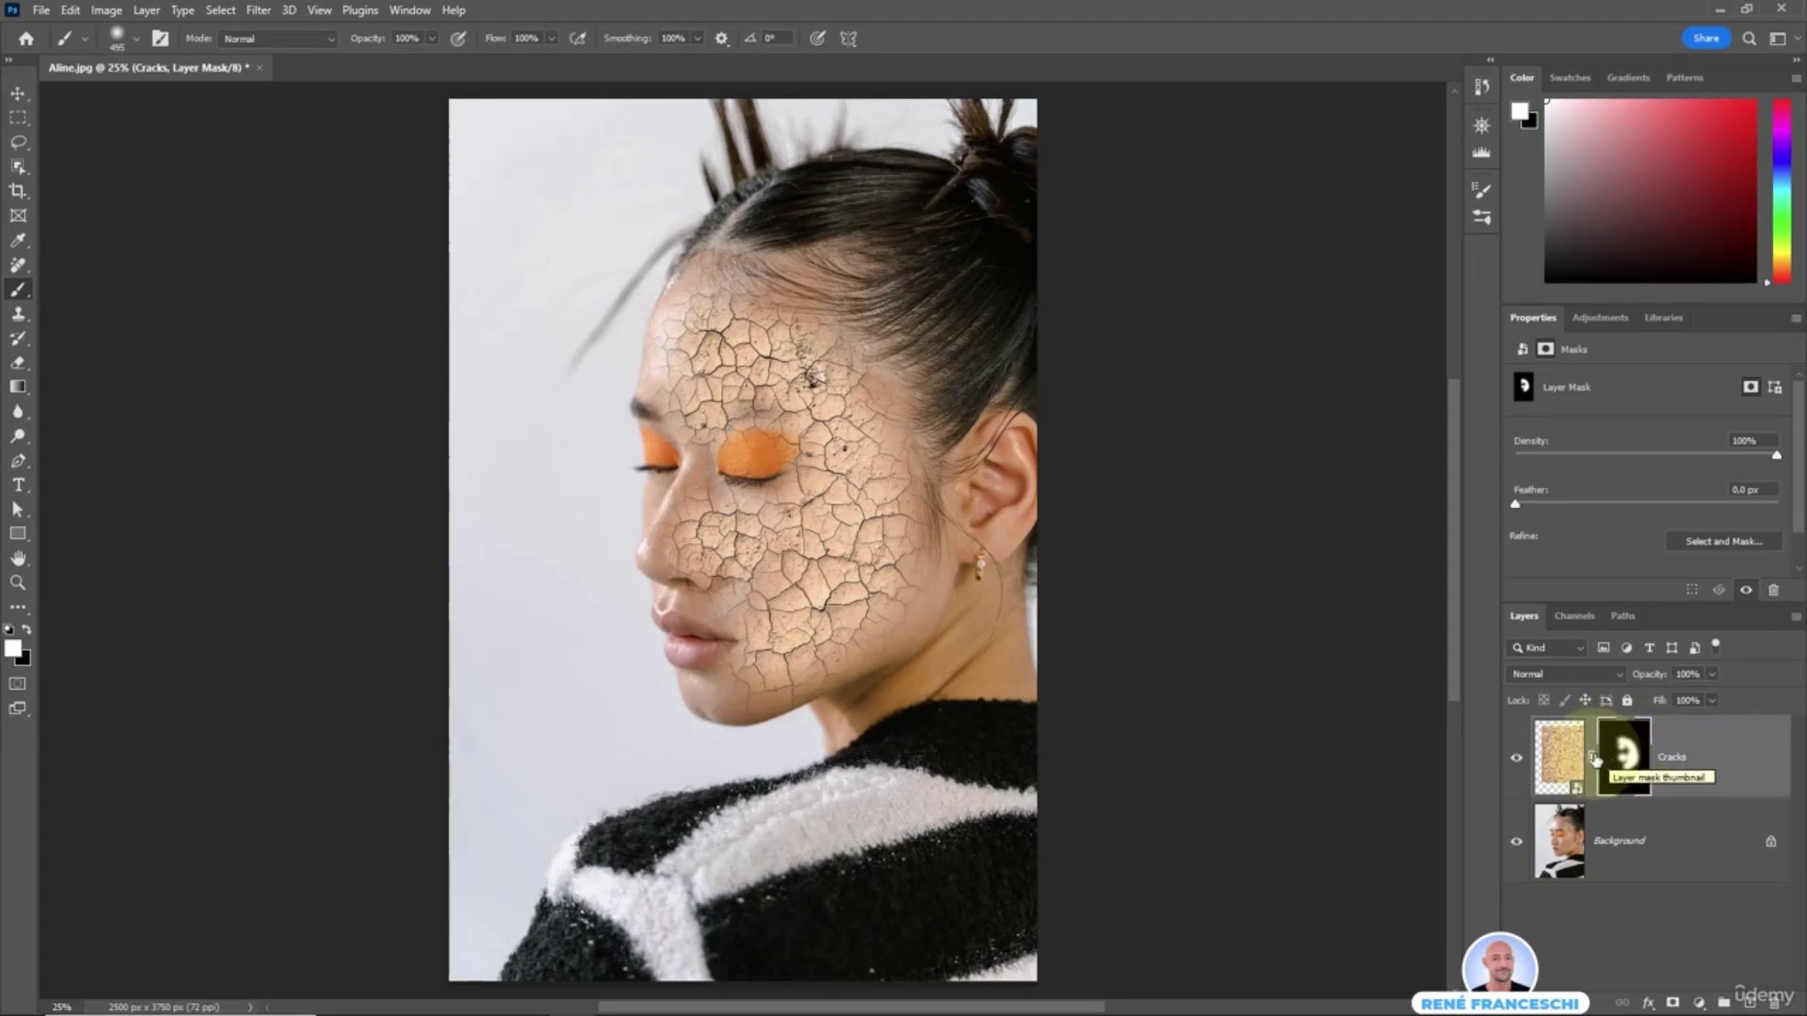
- Target the Cracks layer's image instead of its mask and lower the layer opacity to 27%
{"action": "left_click", "coordinate": [1566, 759]}
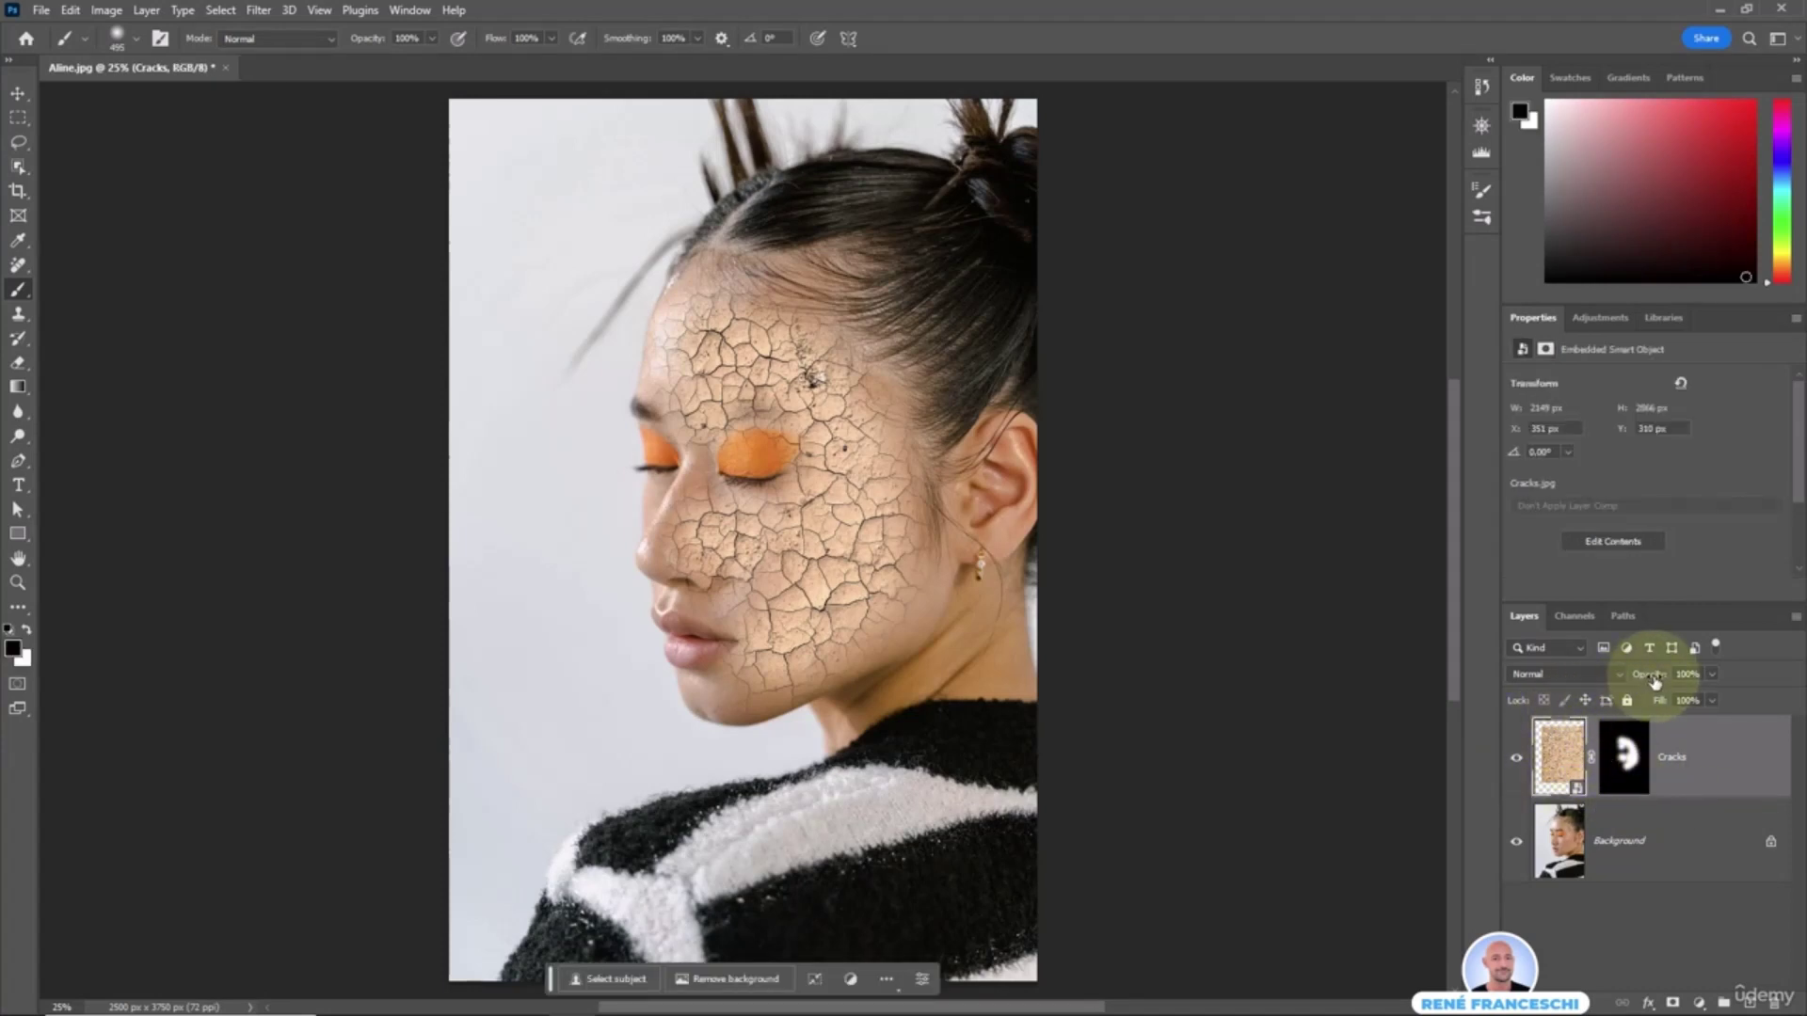
{"action": "left_click_drag", "start_coordinate": [1658, 681], "coordinate": [1426, 680]}
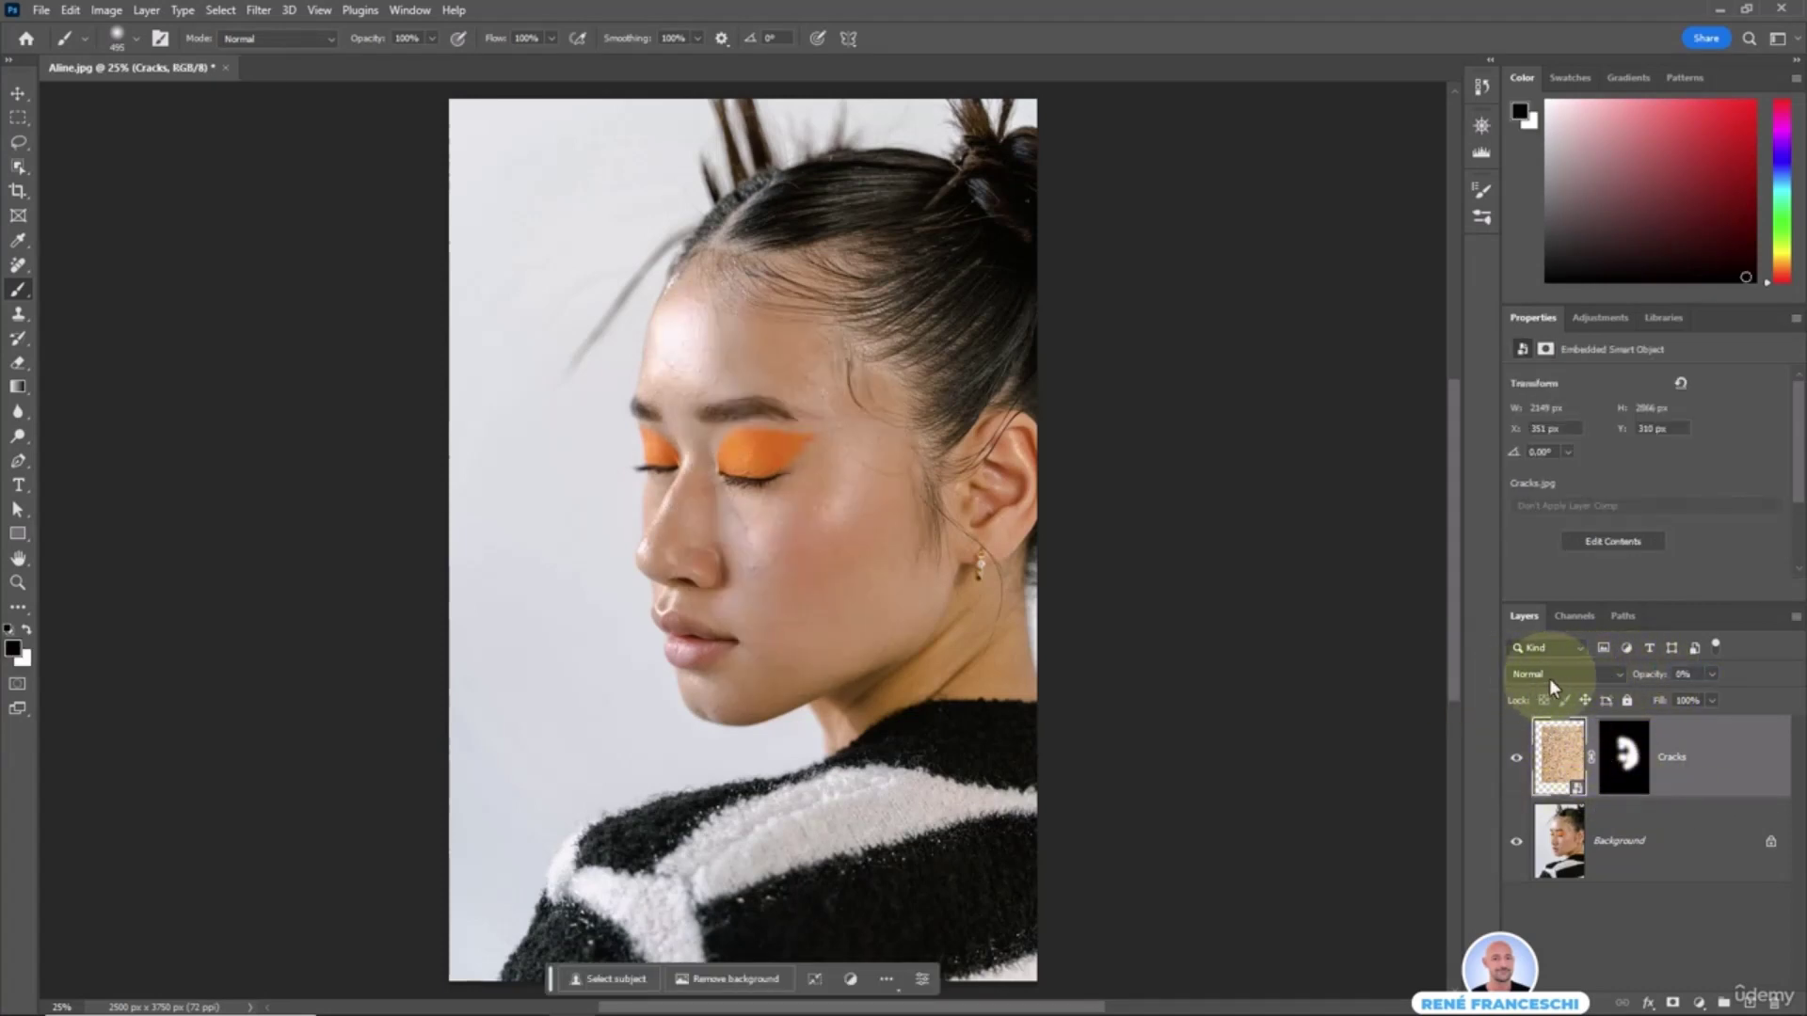
{"action": "left_click_drag", "start_coordinate": [1647, 681], "coordinate": [1672, 681]}
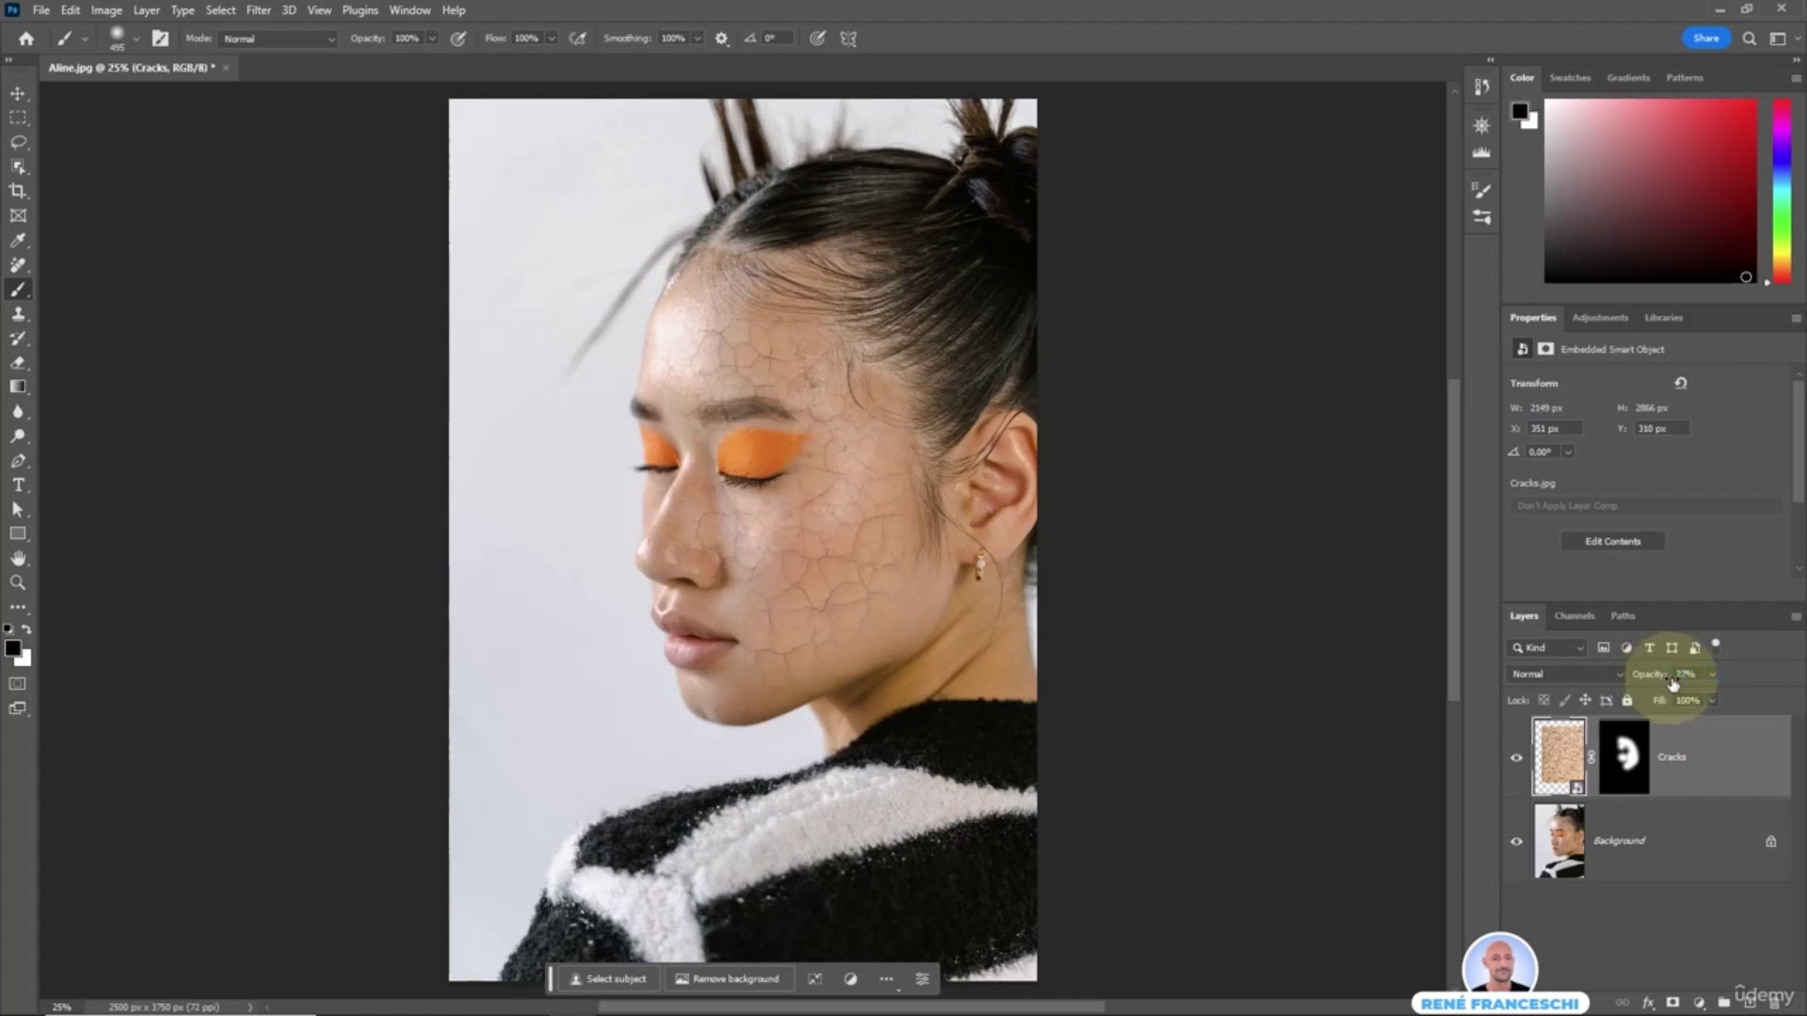
- Set the Cracks layer's blend mode to Soft Light and its opacity to 47%
{"action": "left_click", "coordinate": [1555, 675]}
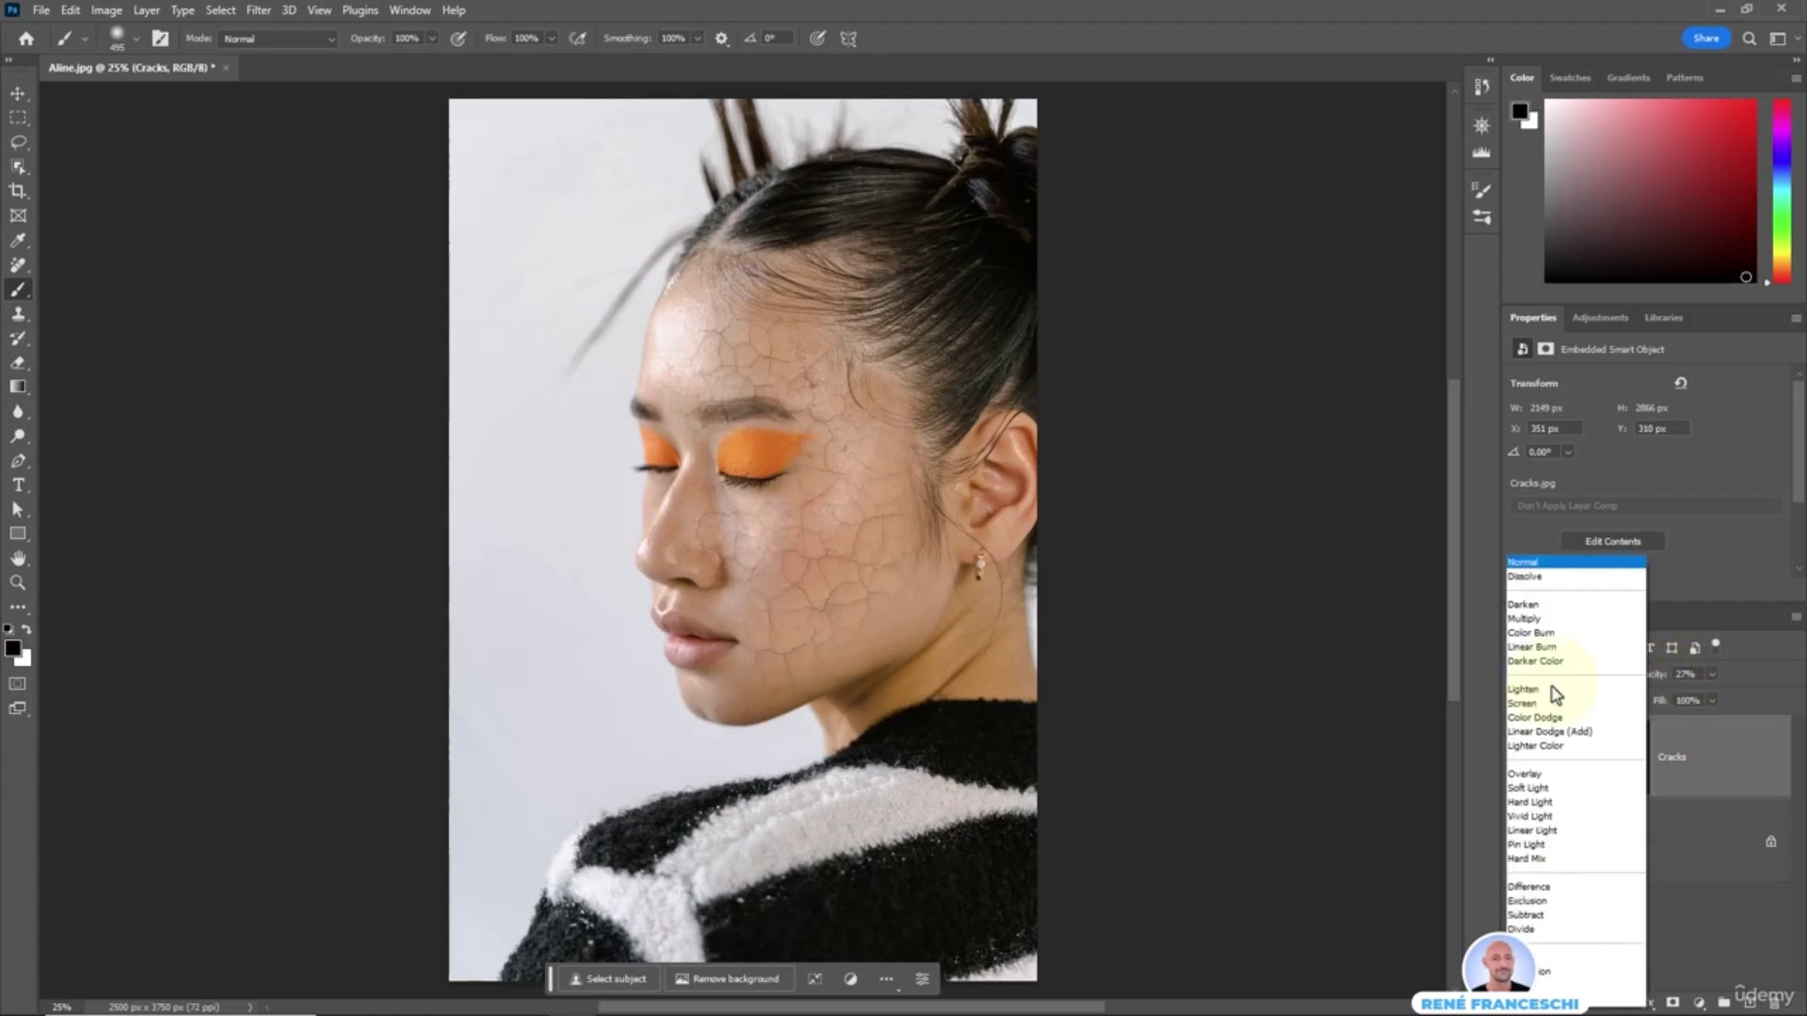
{"action": "left_click", "coordinate": [1538, 788]}
{"action": "left_click_drag", "start_coordinate": [1650, 680], "coordinate": [1668, 681]}
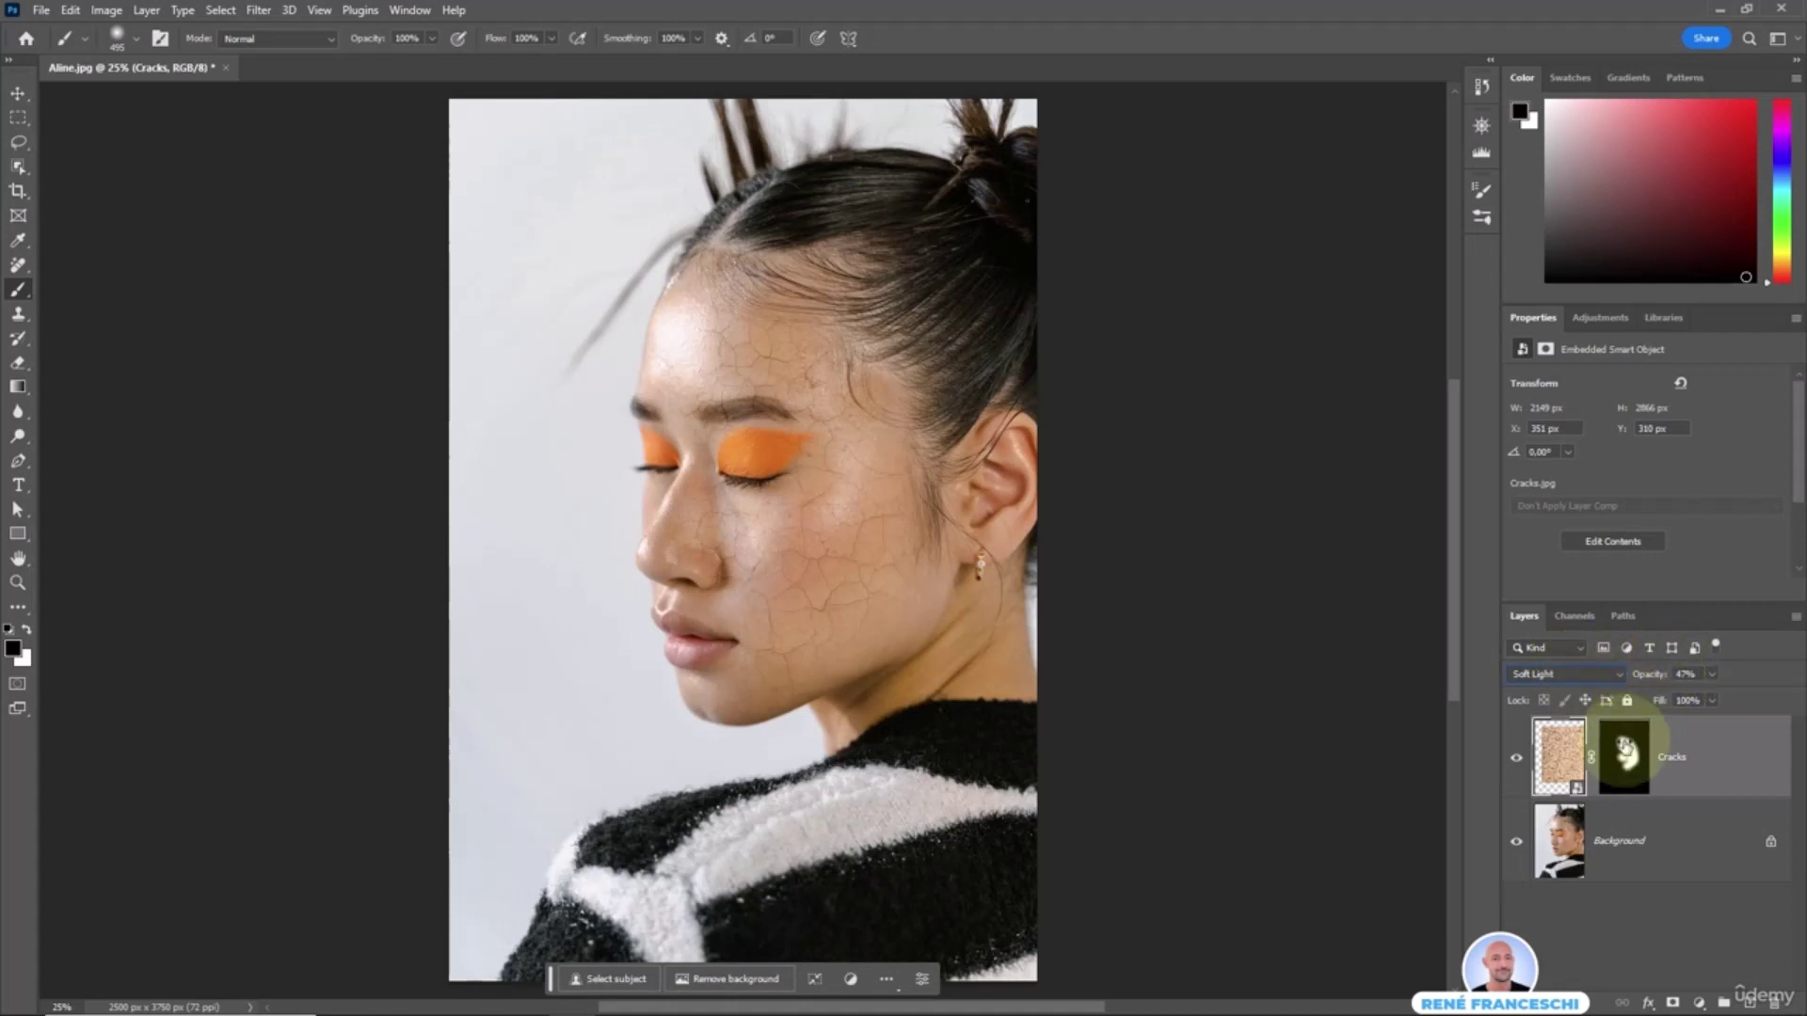
- Target the Cracks layer's mask and disable it
{"action": "left_click", "coordinate": [1623, 764]}
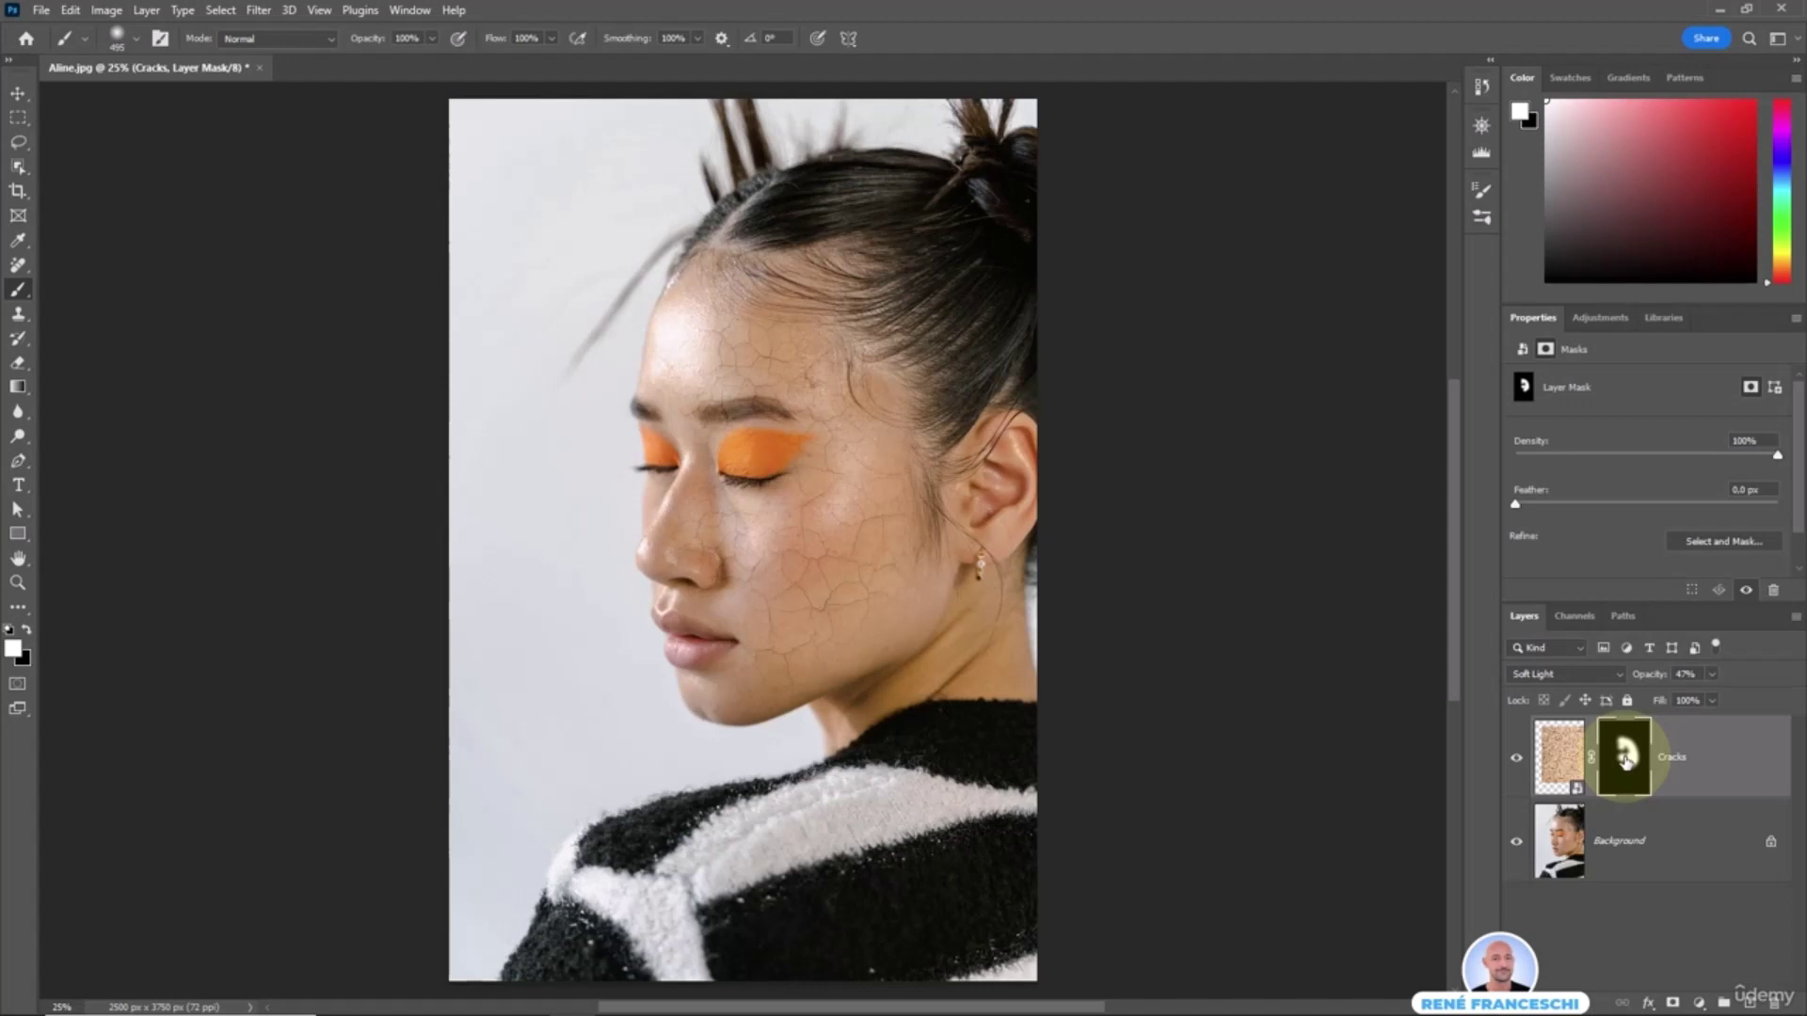
{"action": "right_click", "coordinate": [1625, 762]}
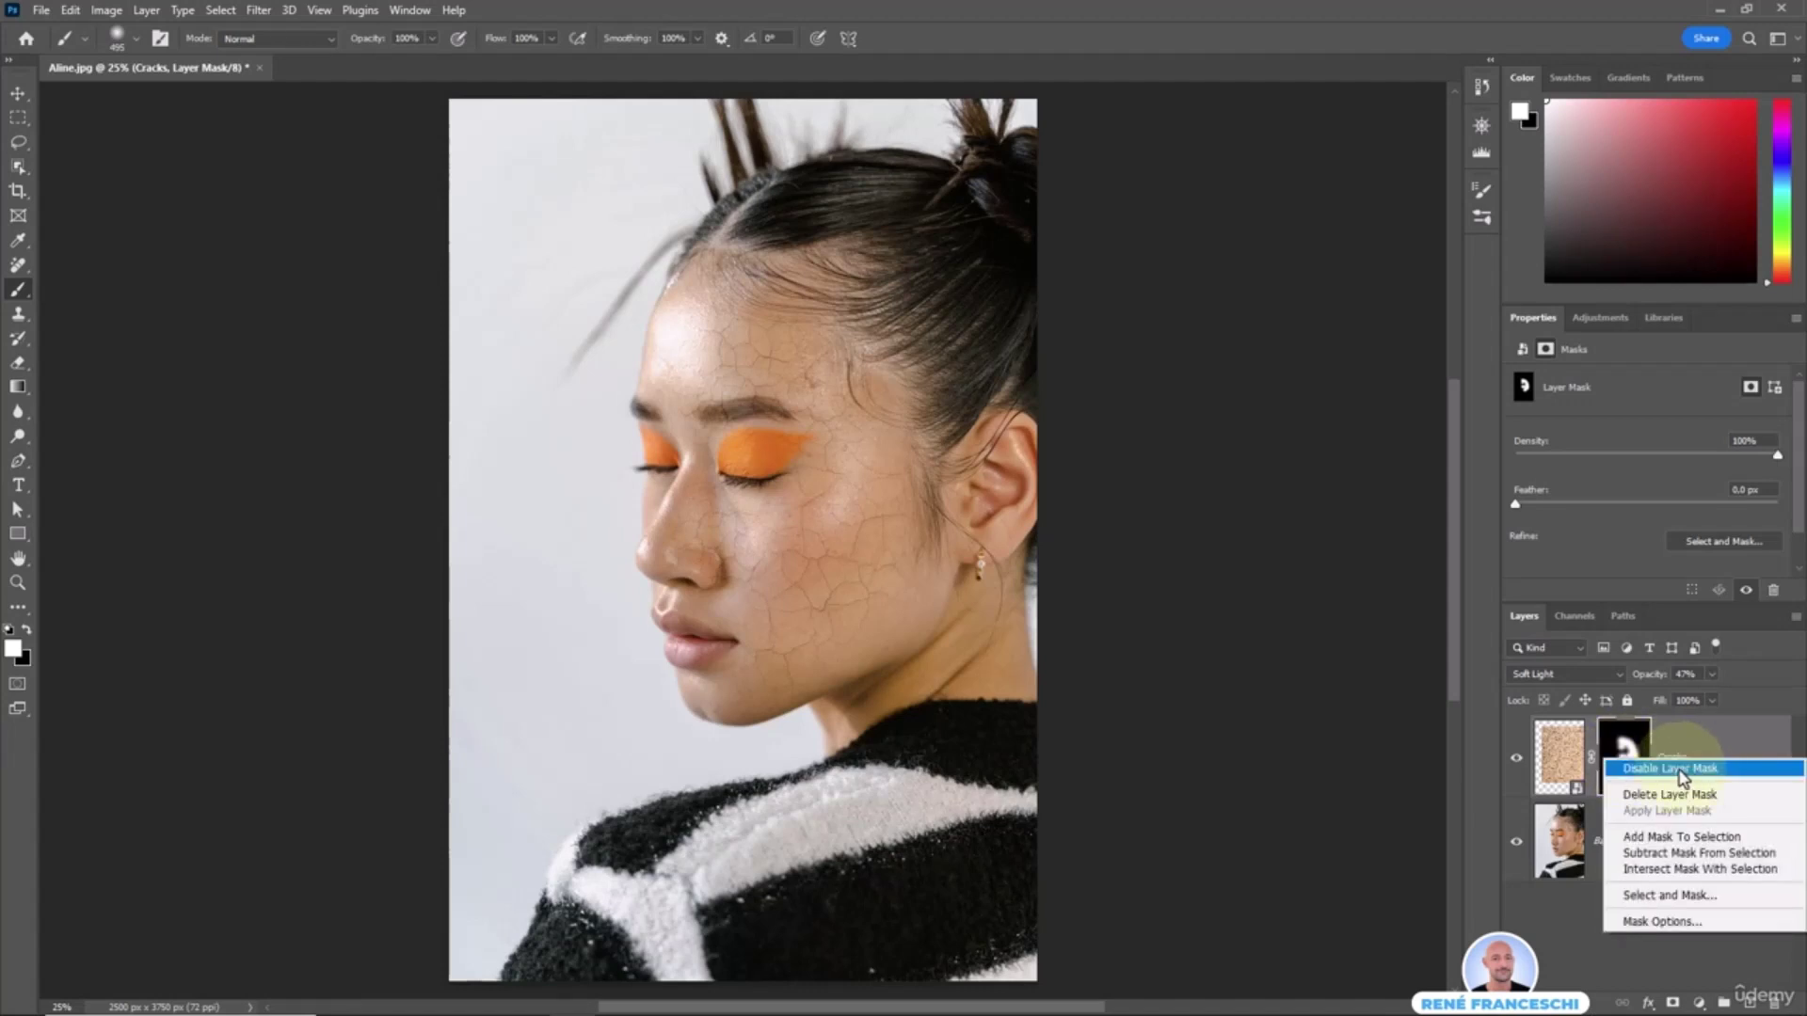
{"action": "left_click", "coordinate": [1678, 770]}
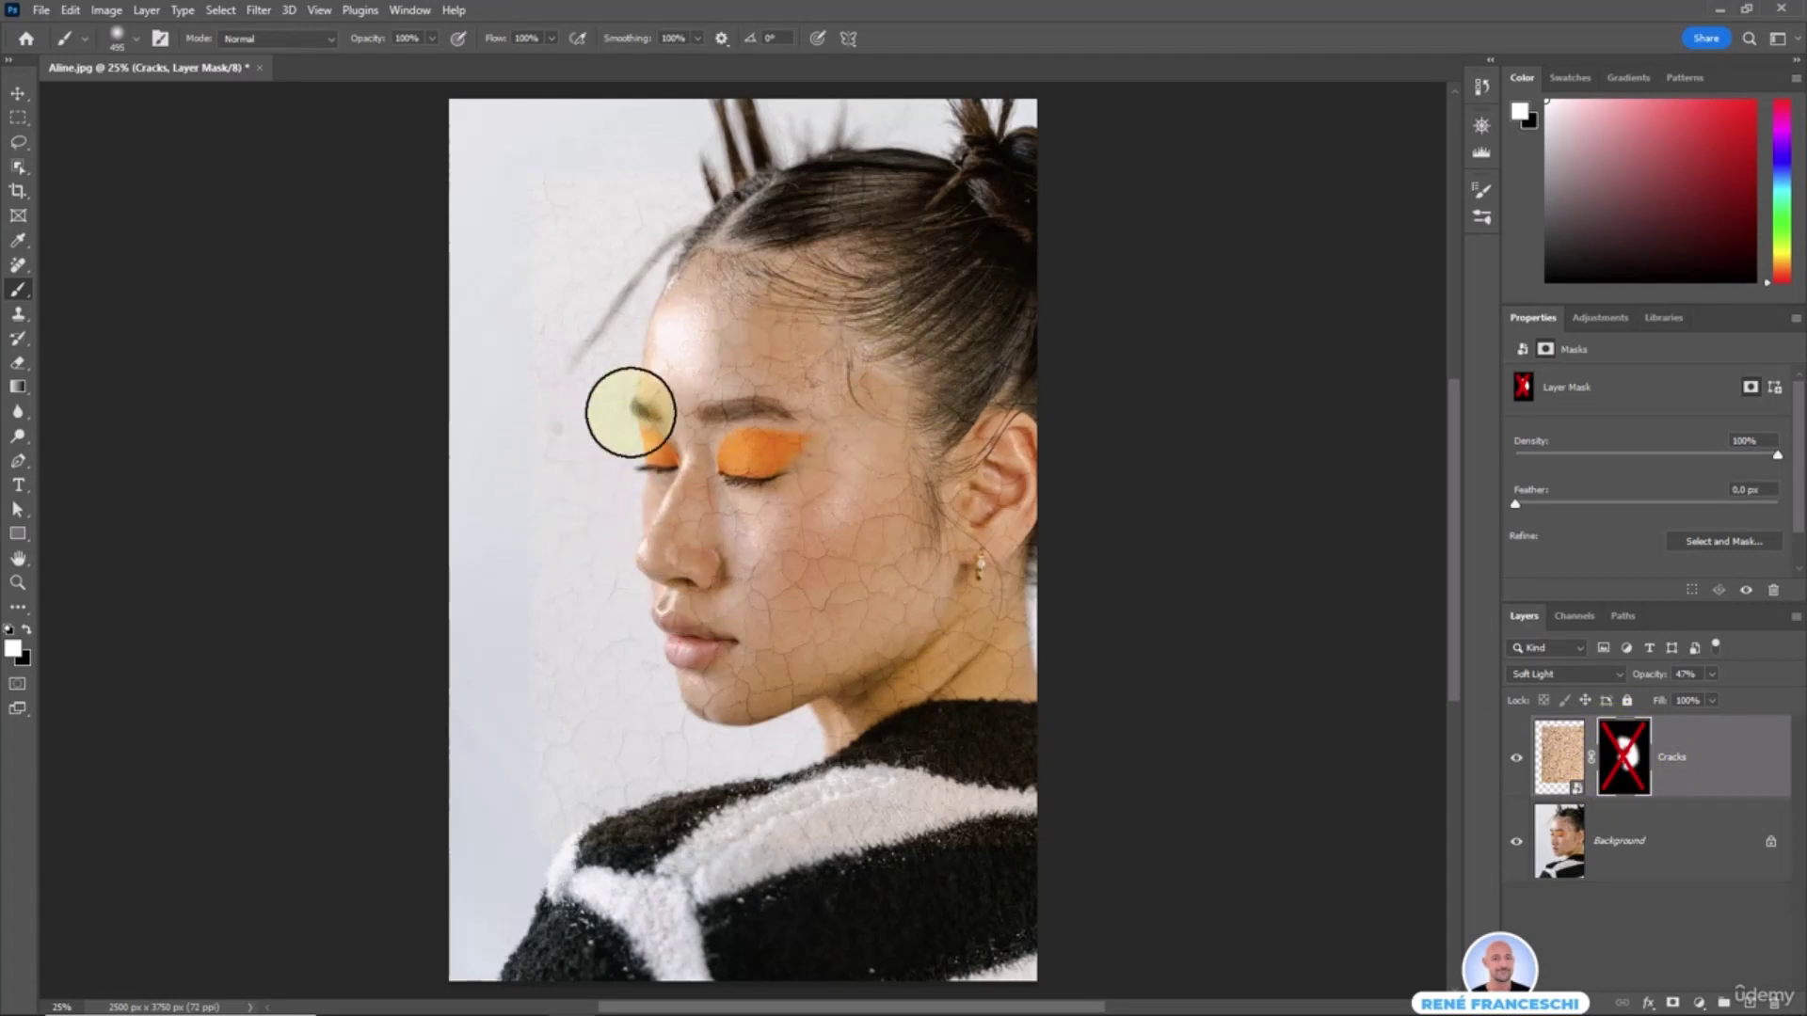
- Set the Cracks layer's blend mode to Normal and re-enable its layer mask
{"action": "left_click", "coordinate": [1527, 676]}
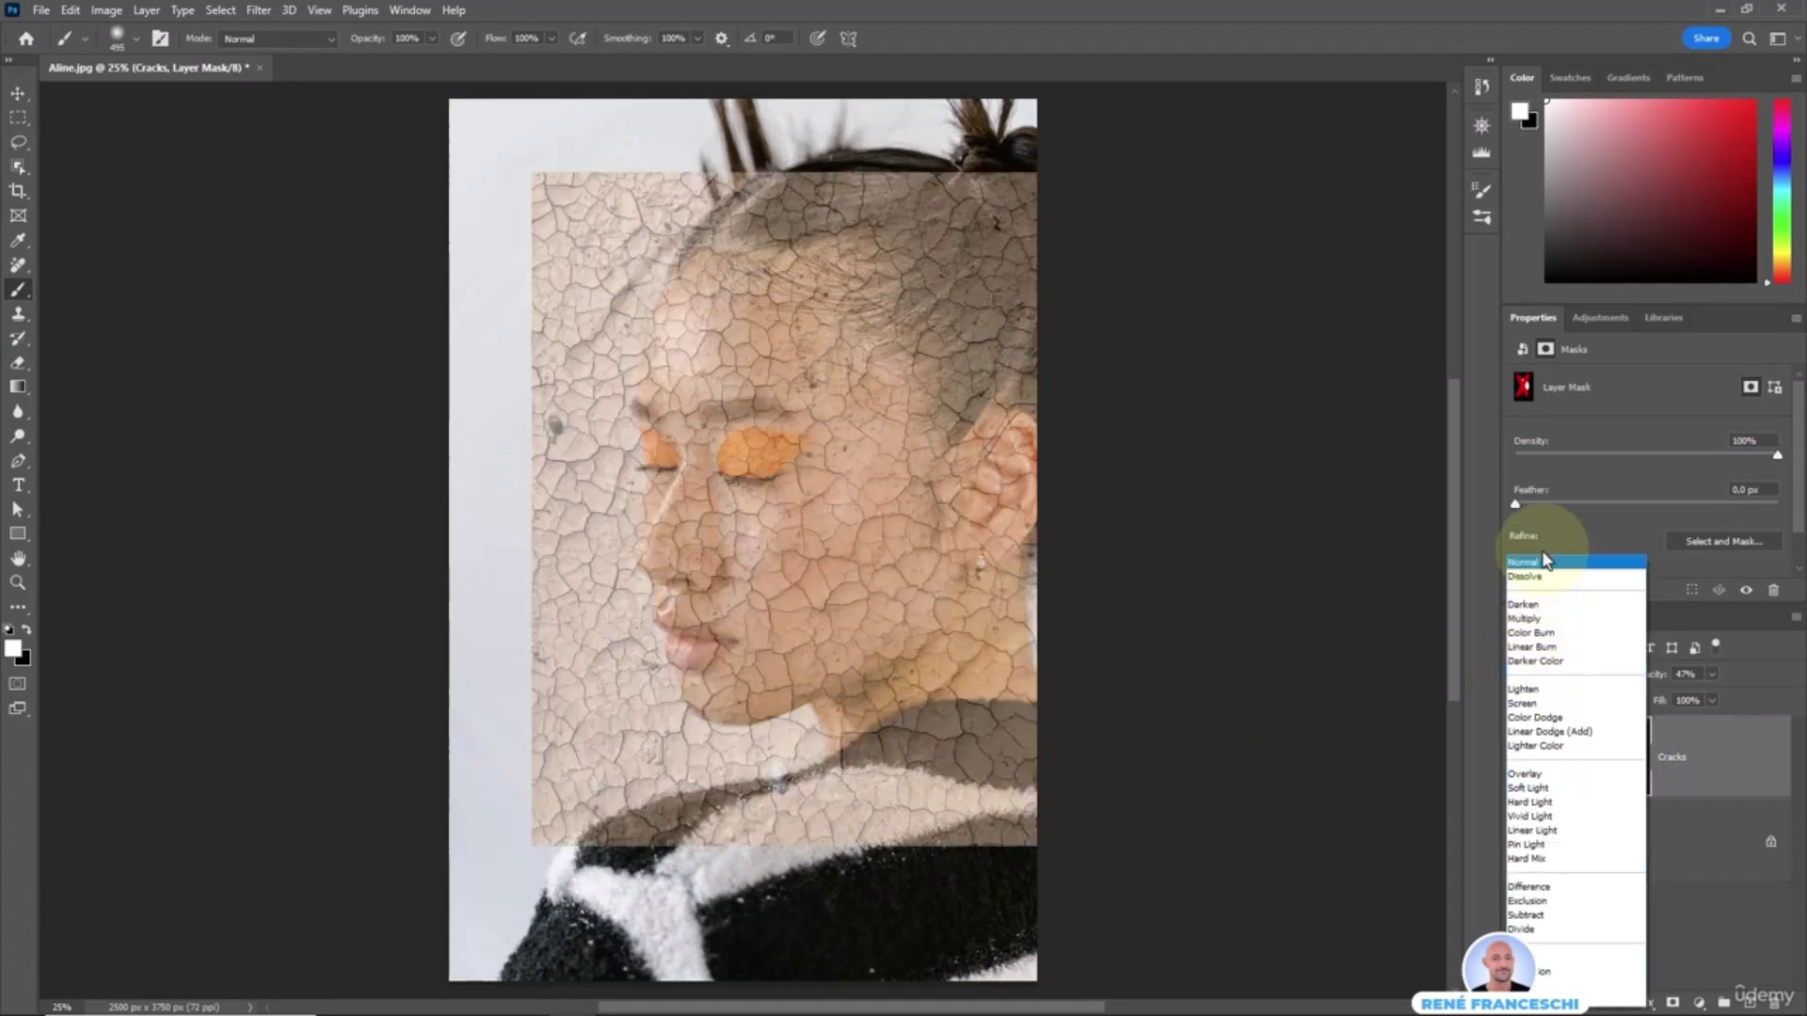
{"action": "left_click", "coordinate": [1541, 563]}
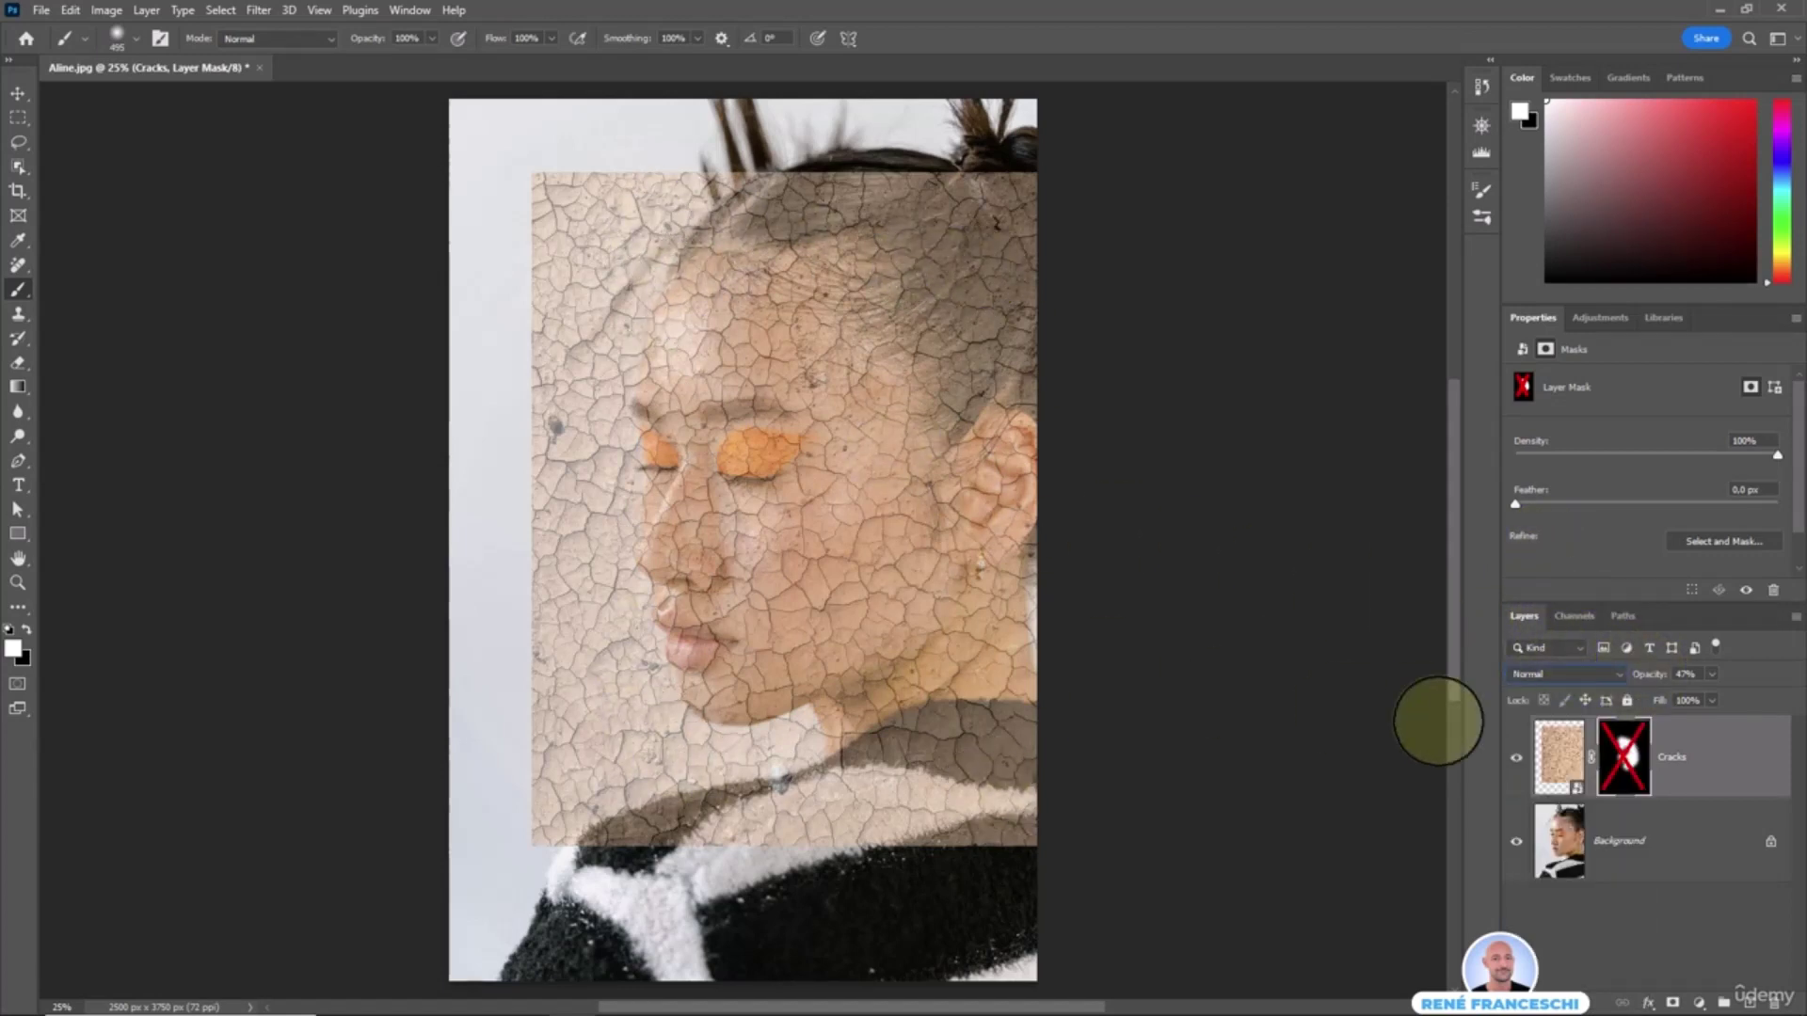
{"action": "left_click", "coordinate": [1622, 760], "text": "shift"}
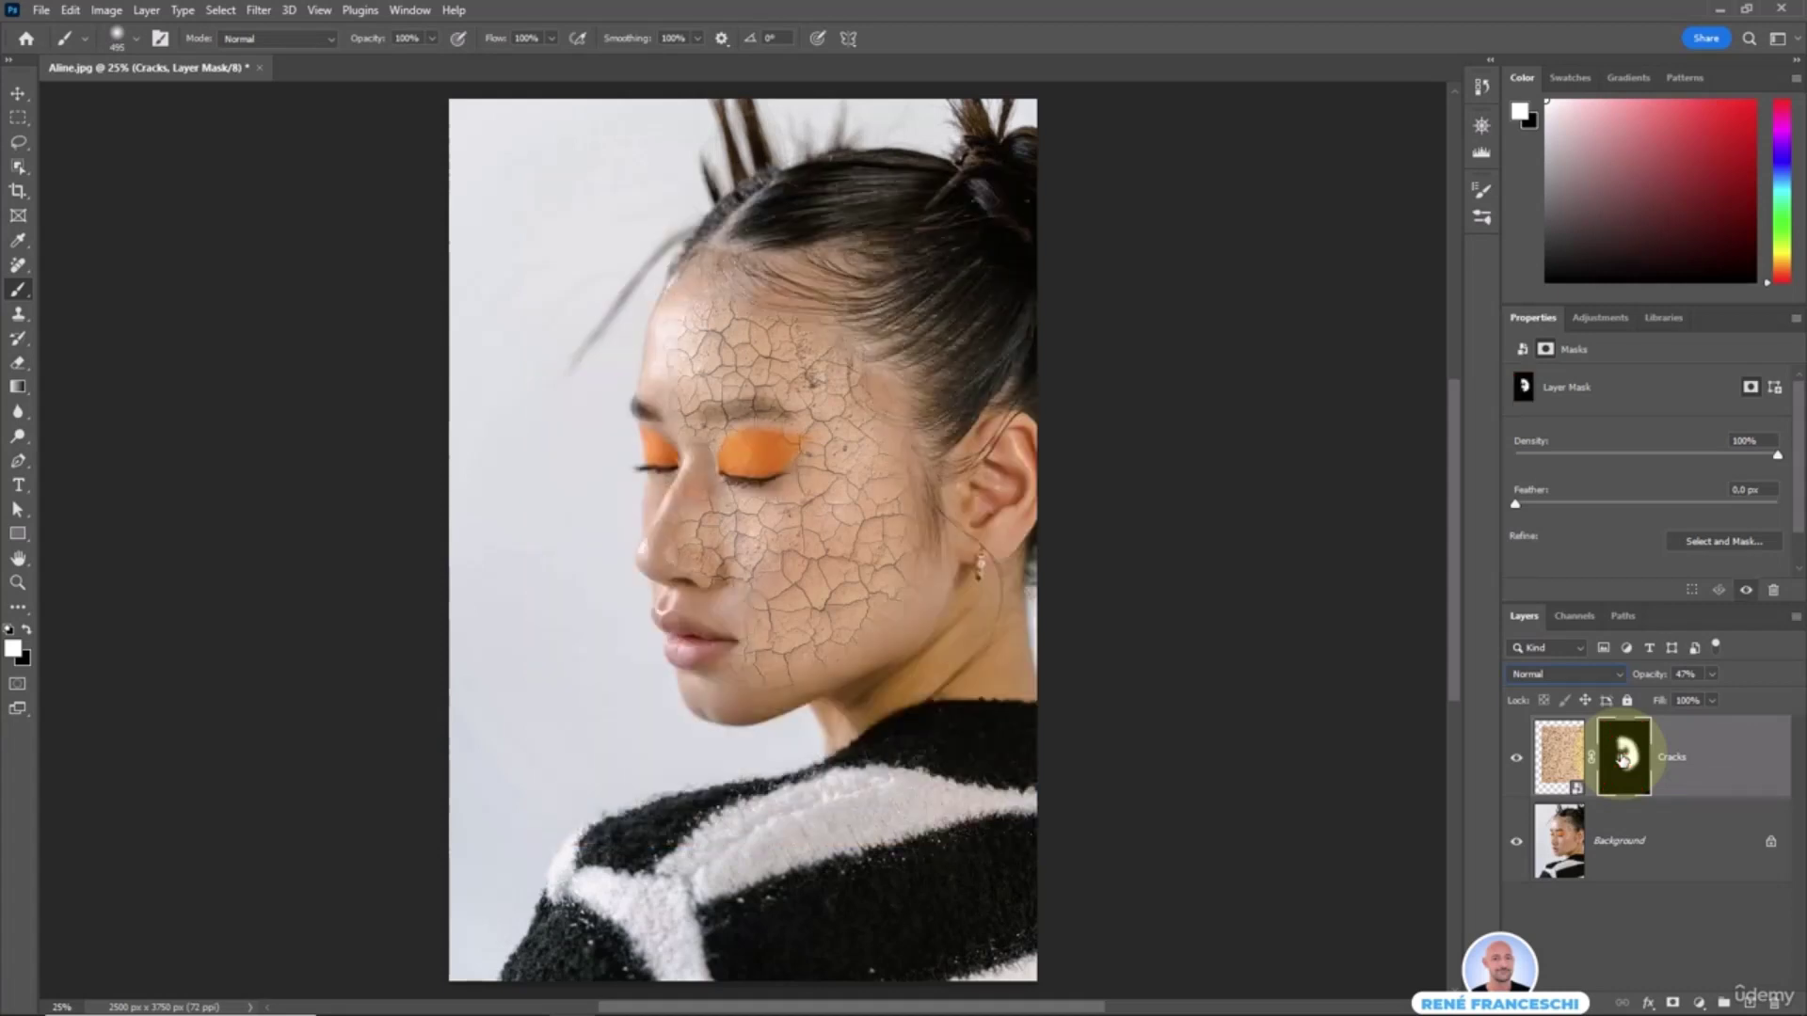
{"action": "left_click", "coordinate": [1622, 760], "text": "shift"}
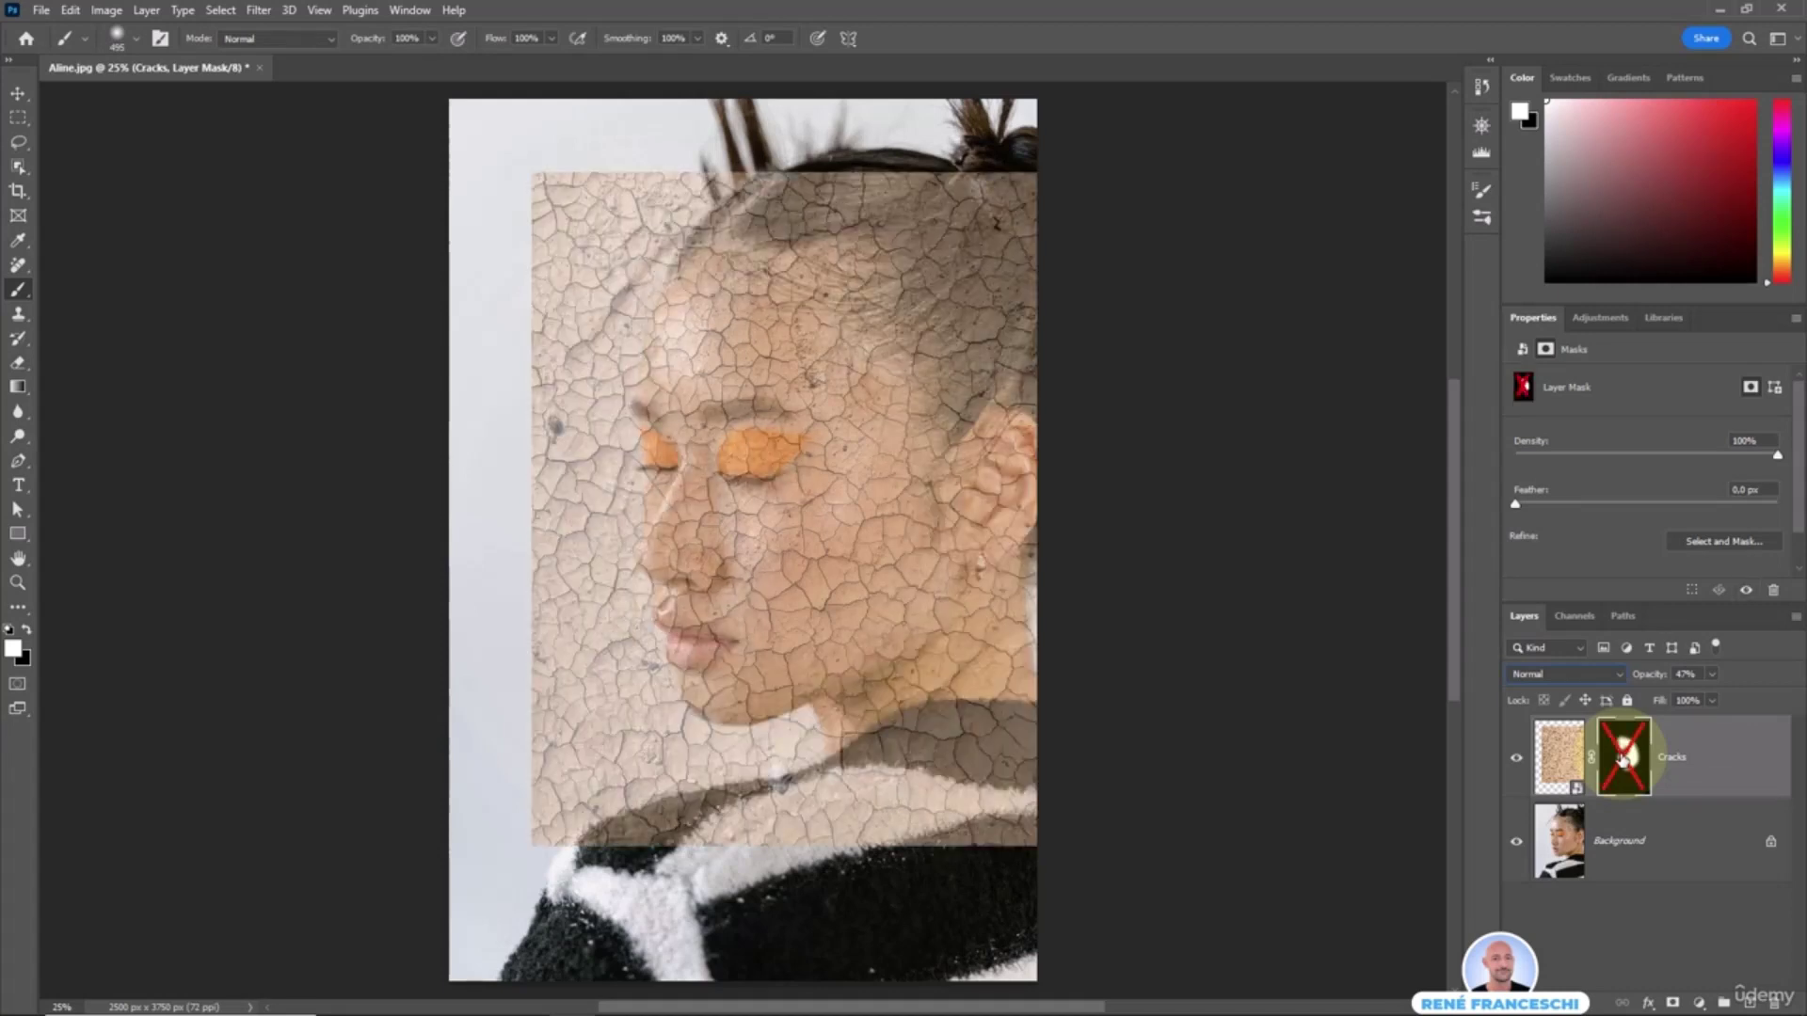
{"action": "left_click", "coordinate": [1622, 761], "text": "shift"}
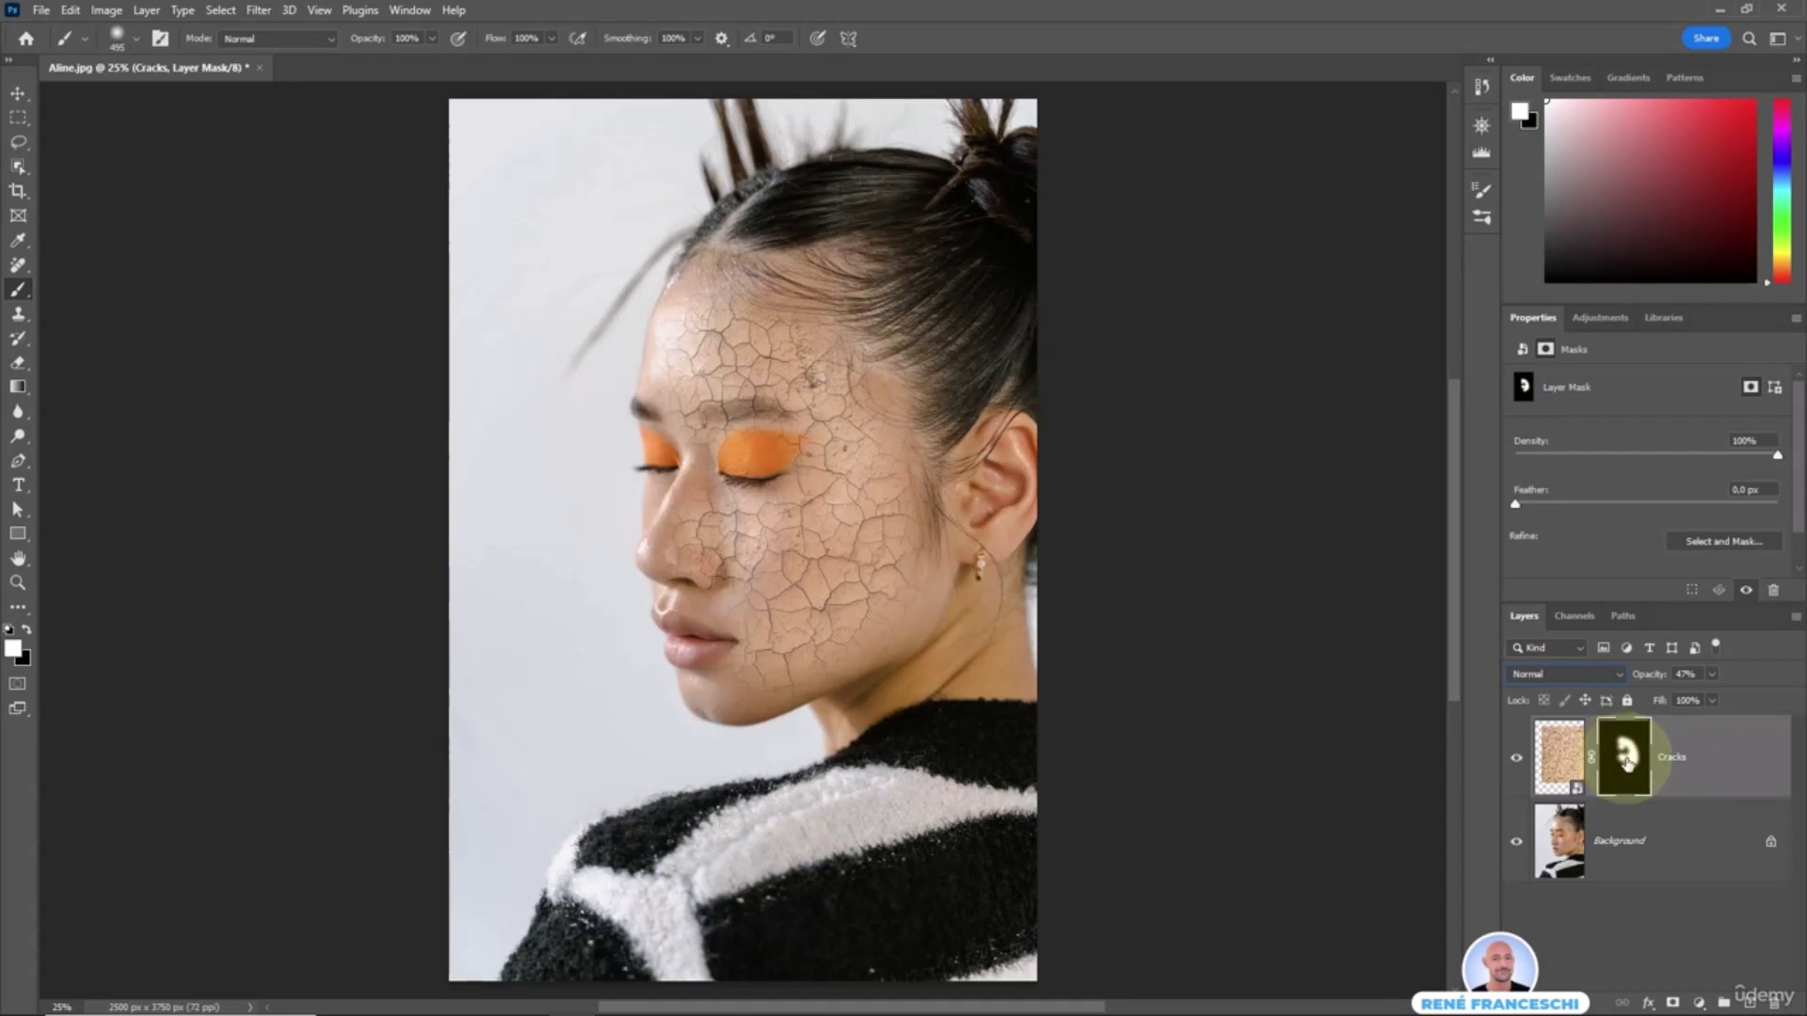
- Delete the Cracks layer's mask and undo the deletion, twice
{"action": "right_click", "coordinate": [1622, 758]}
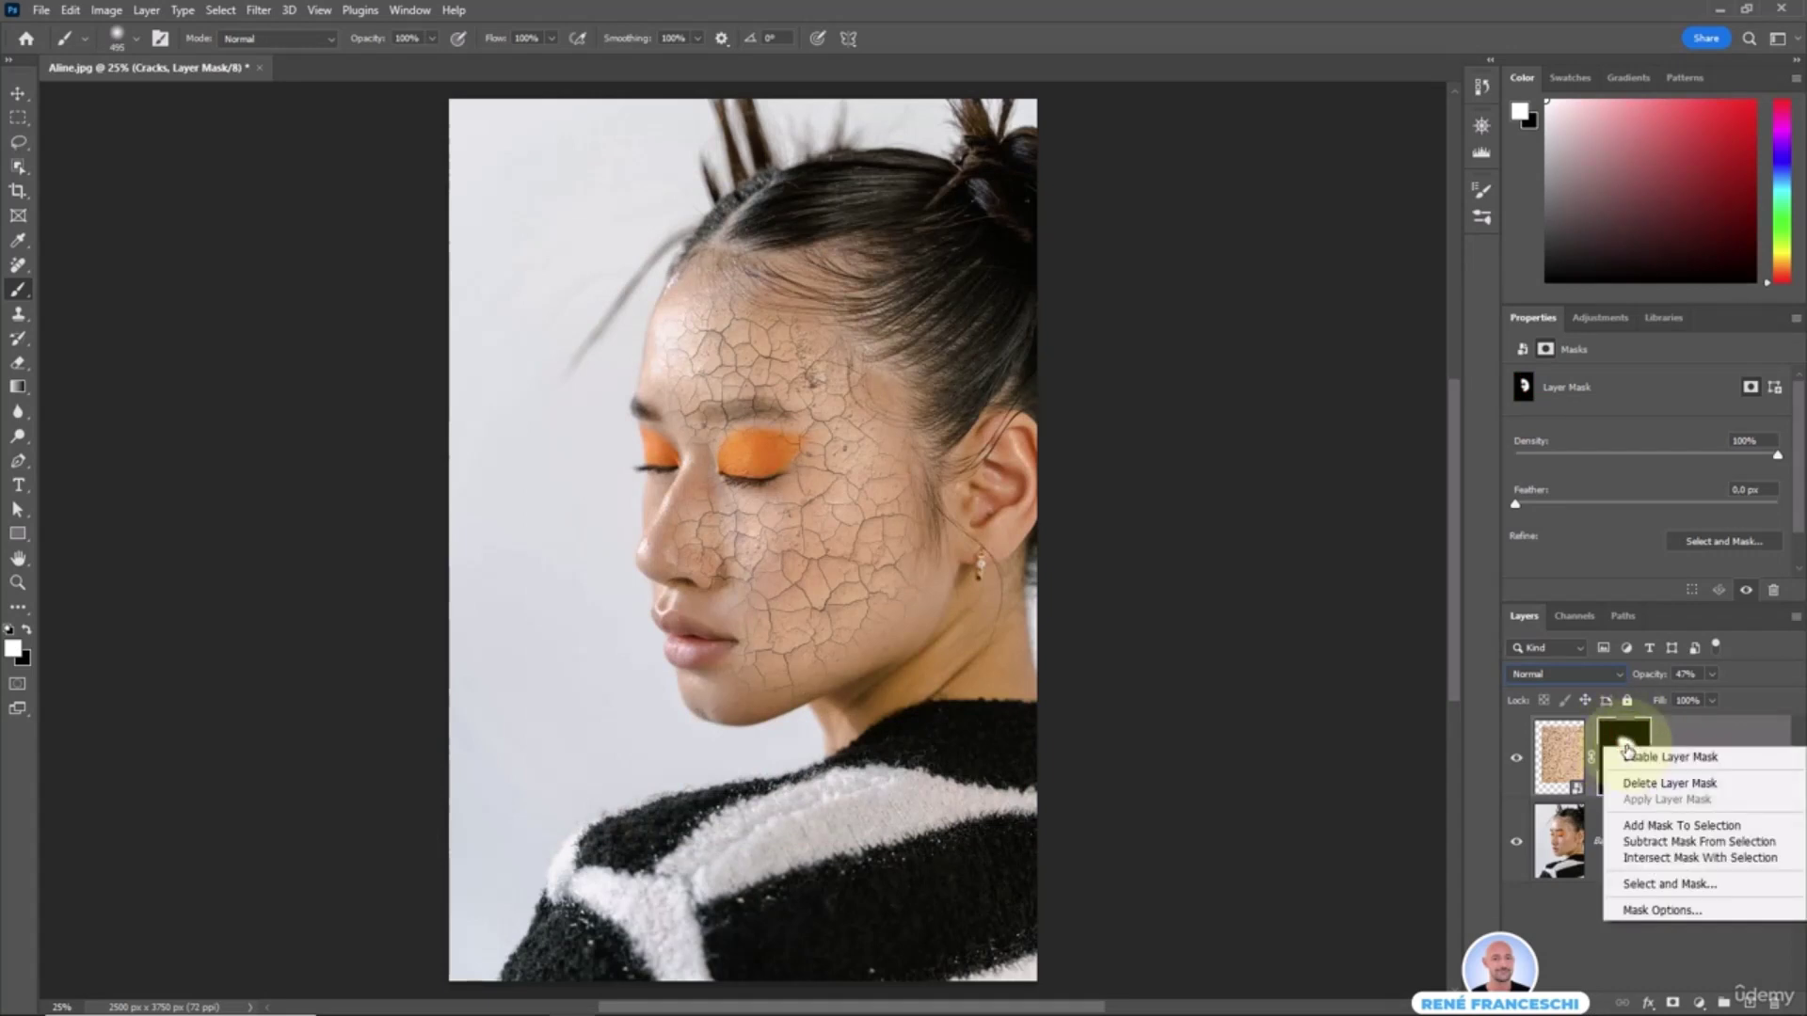
{"action": "left_click", "coordinate": [1674, 784]}
{"action": "key", "text": "ctrl+z"}
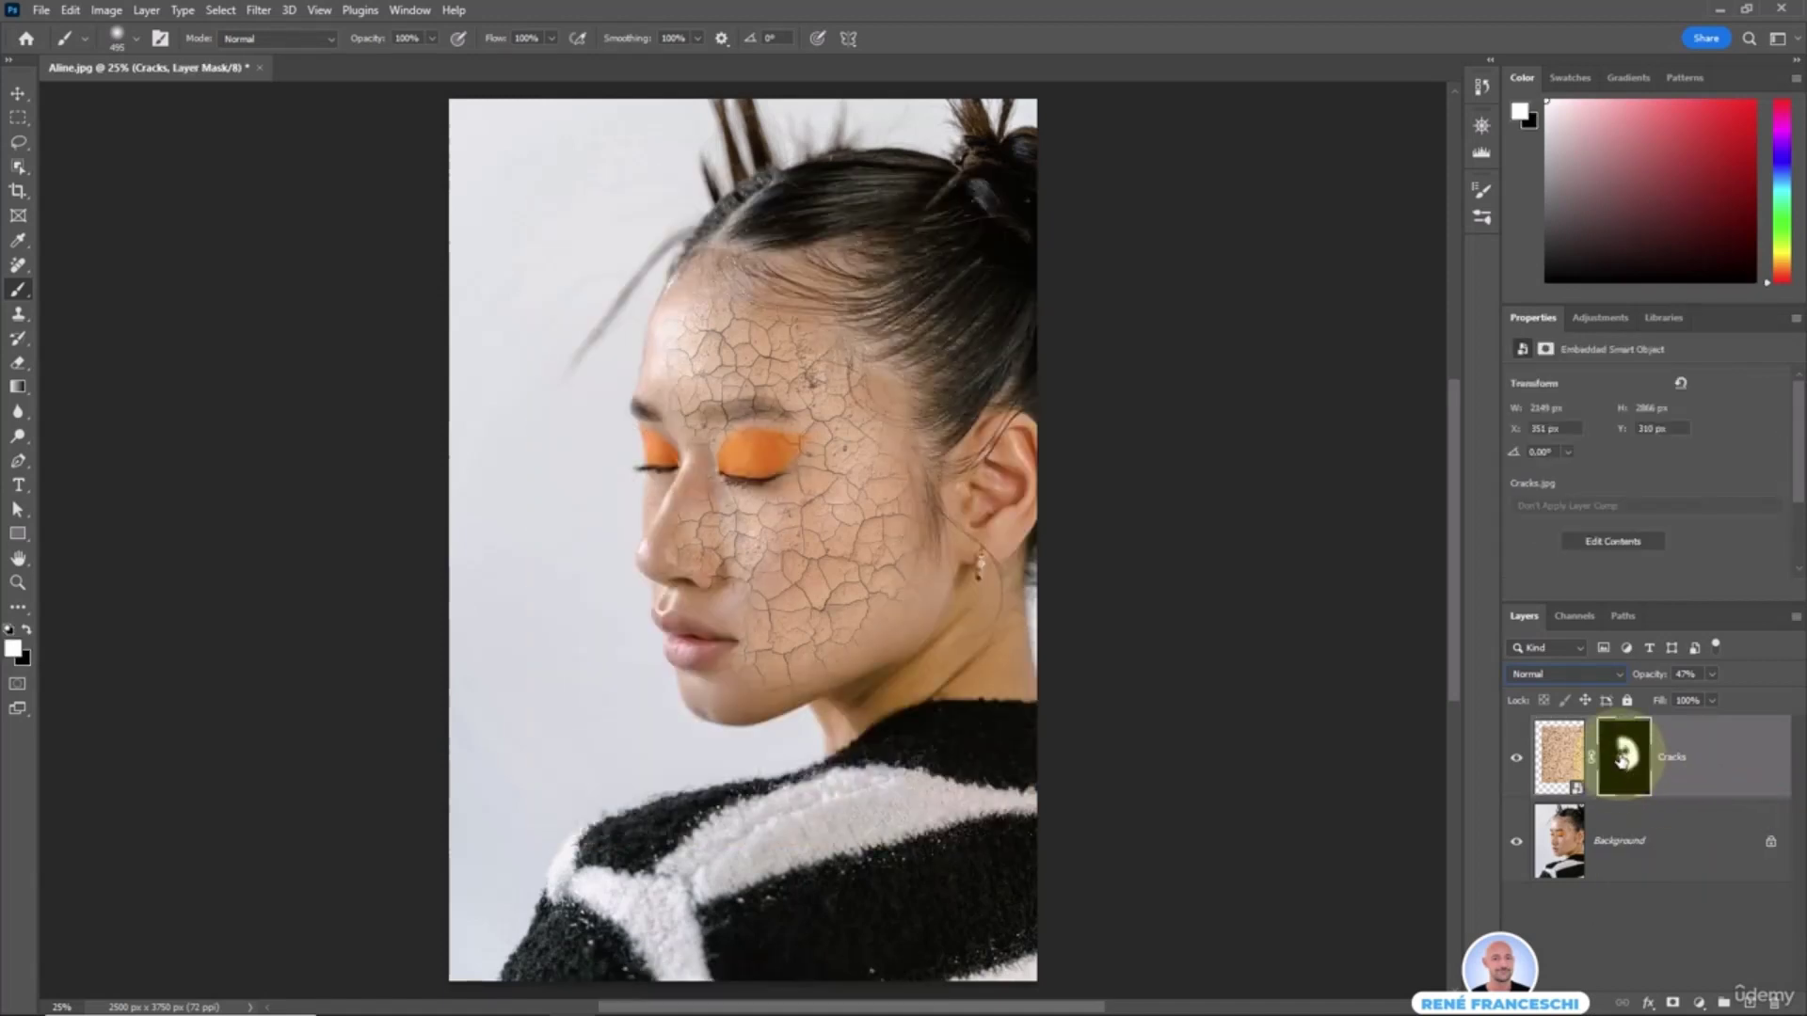
{"action": "left_click_drag", "start_coordinate": [1620, 758], "coordinate": [1775, 1003]}
{"action": "key", "text": "ctrl+z"}
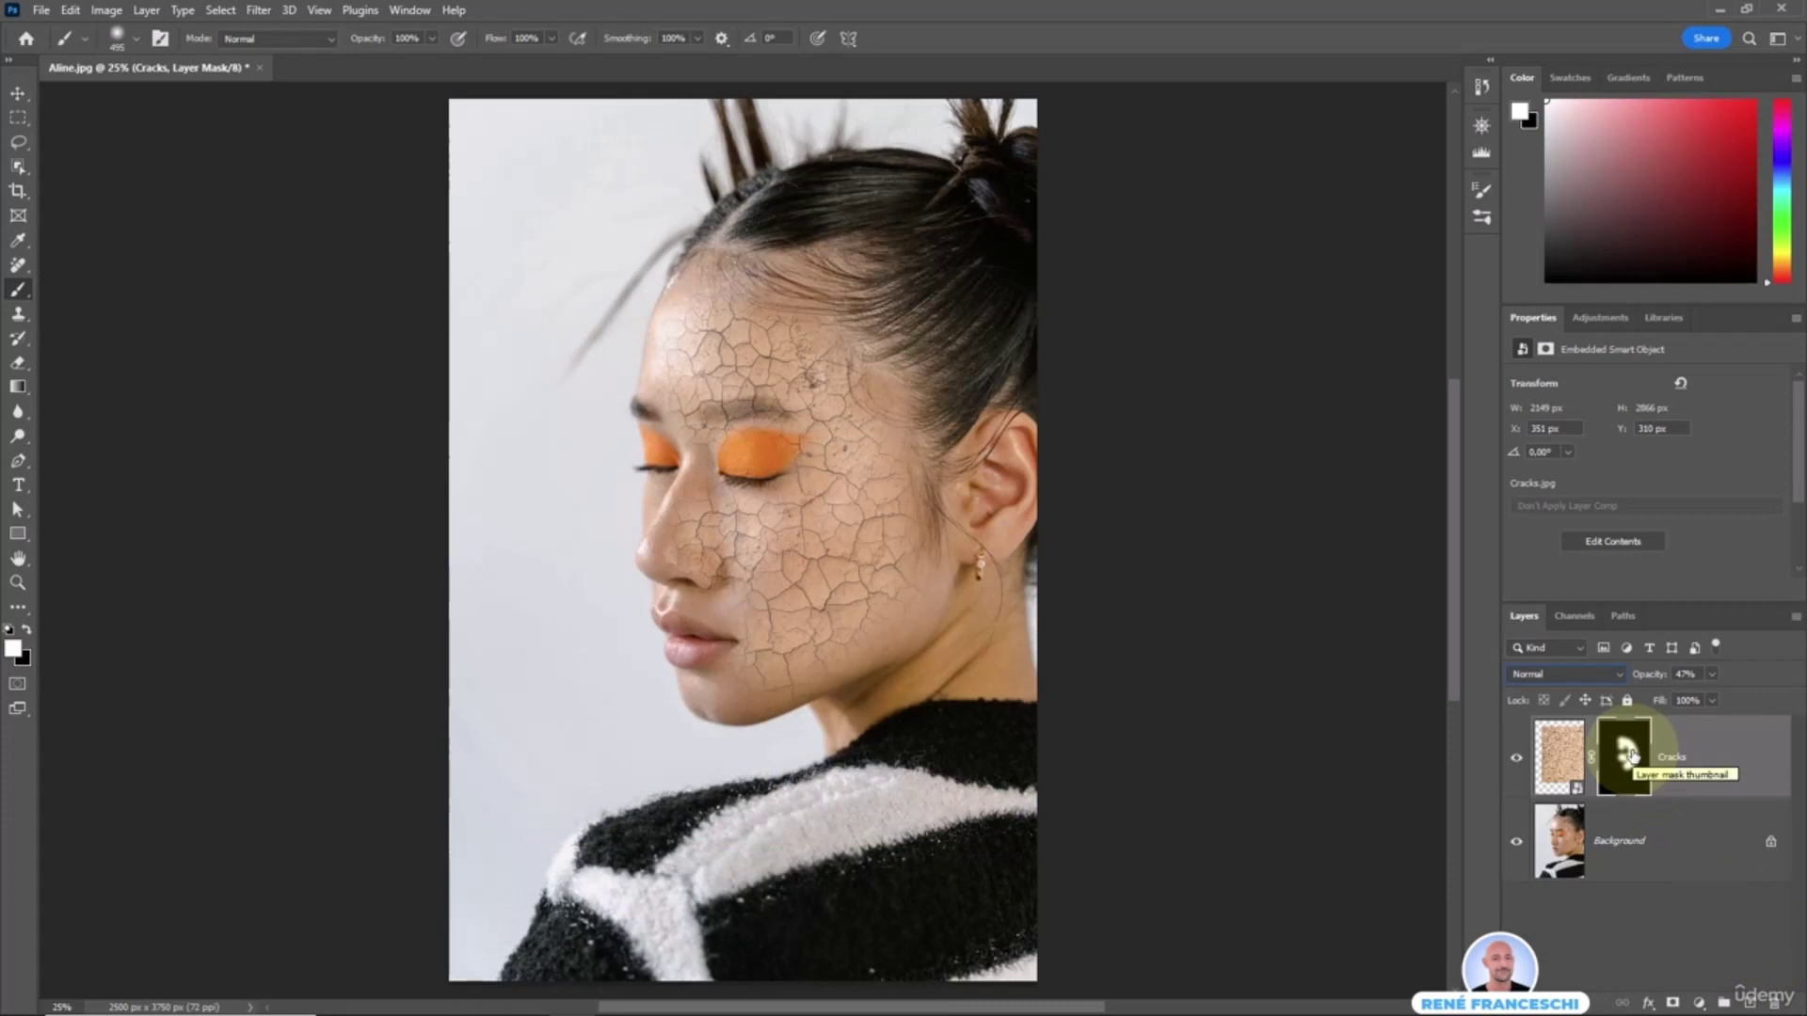
- Add the Cracks mask to the selection and deselect it
{"action": "right_click", "coordinate": [1628, 753]}
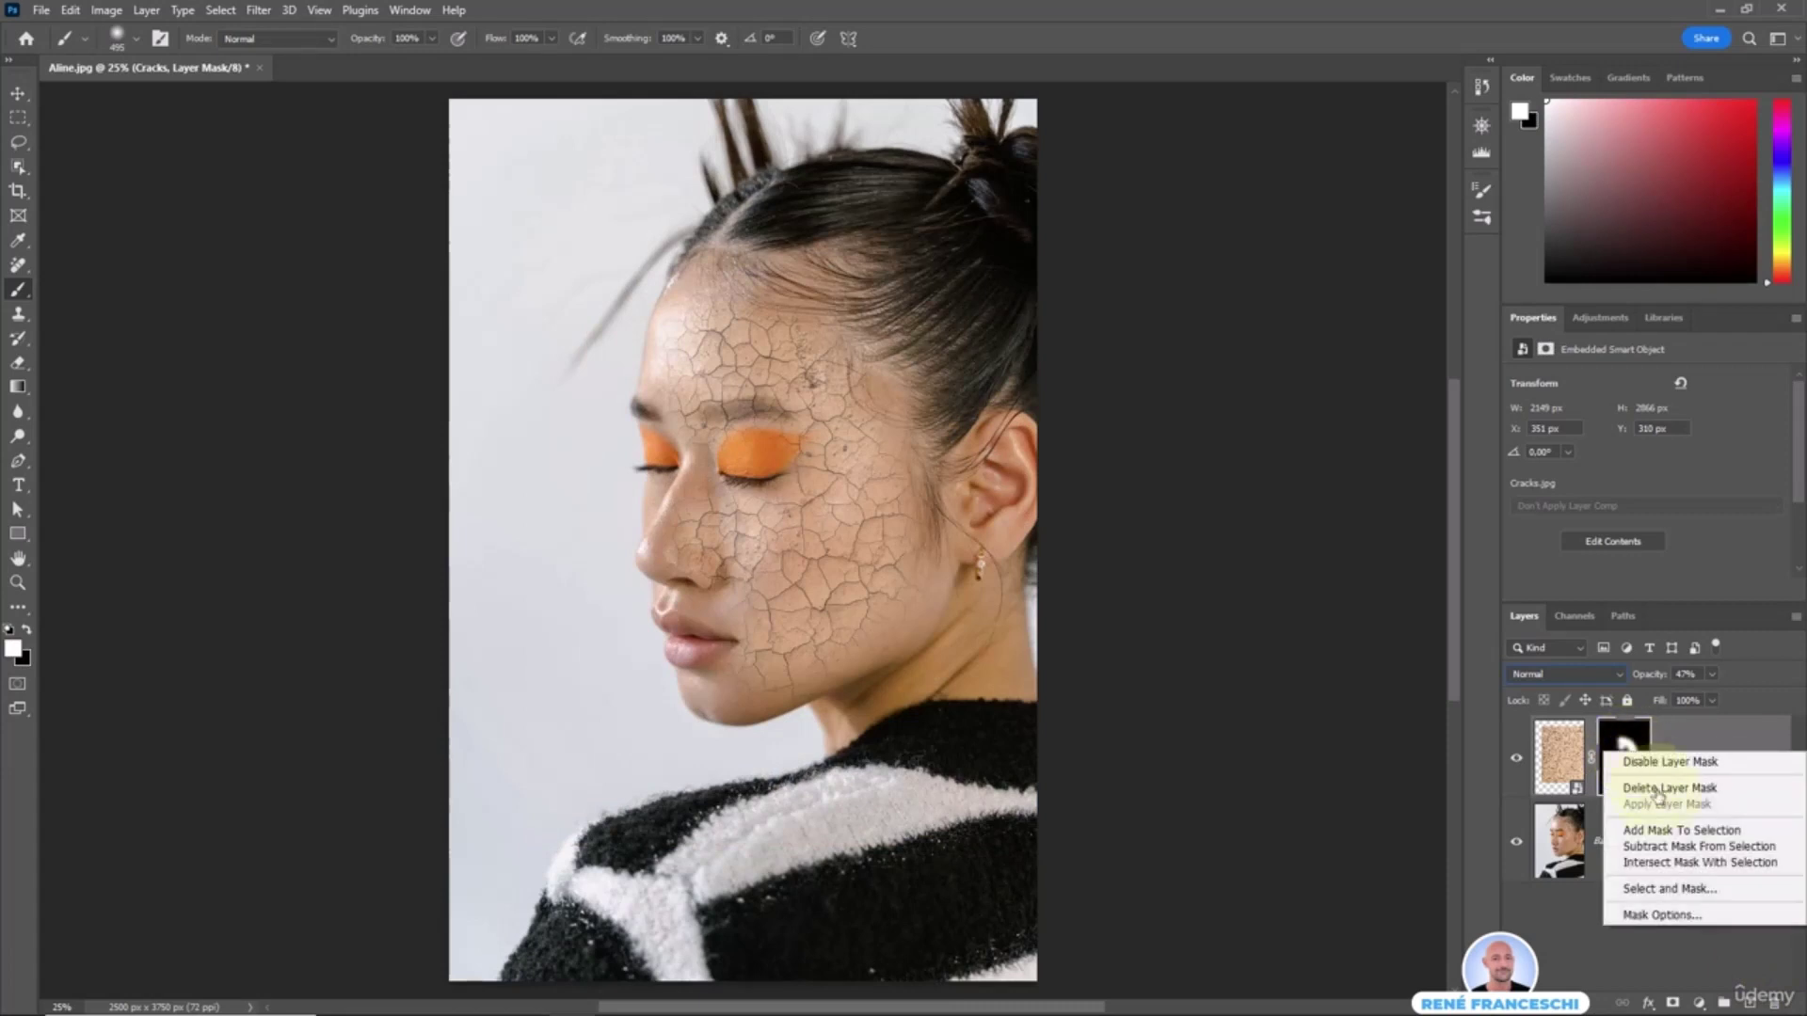
{"action": "left_click", "coordinate": [1684, 830]}
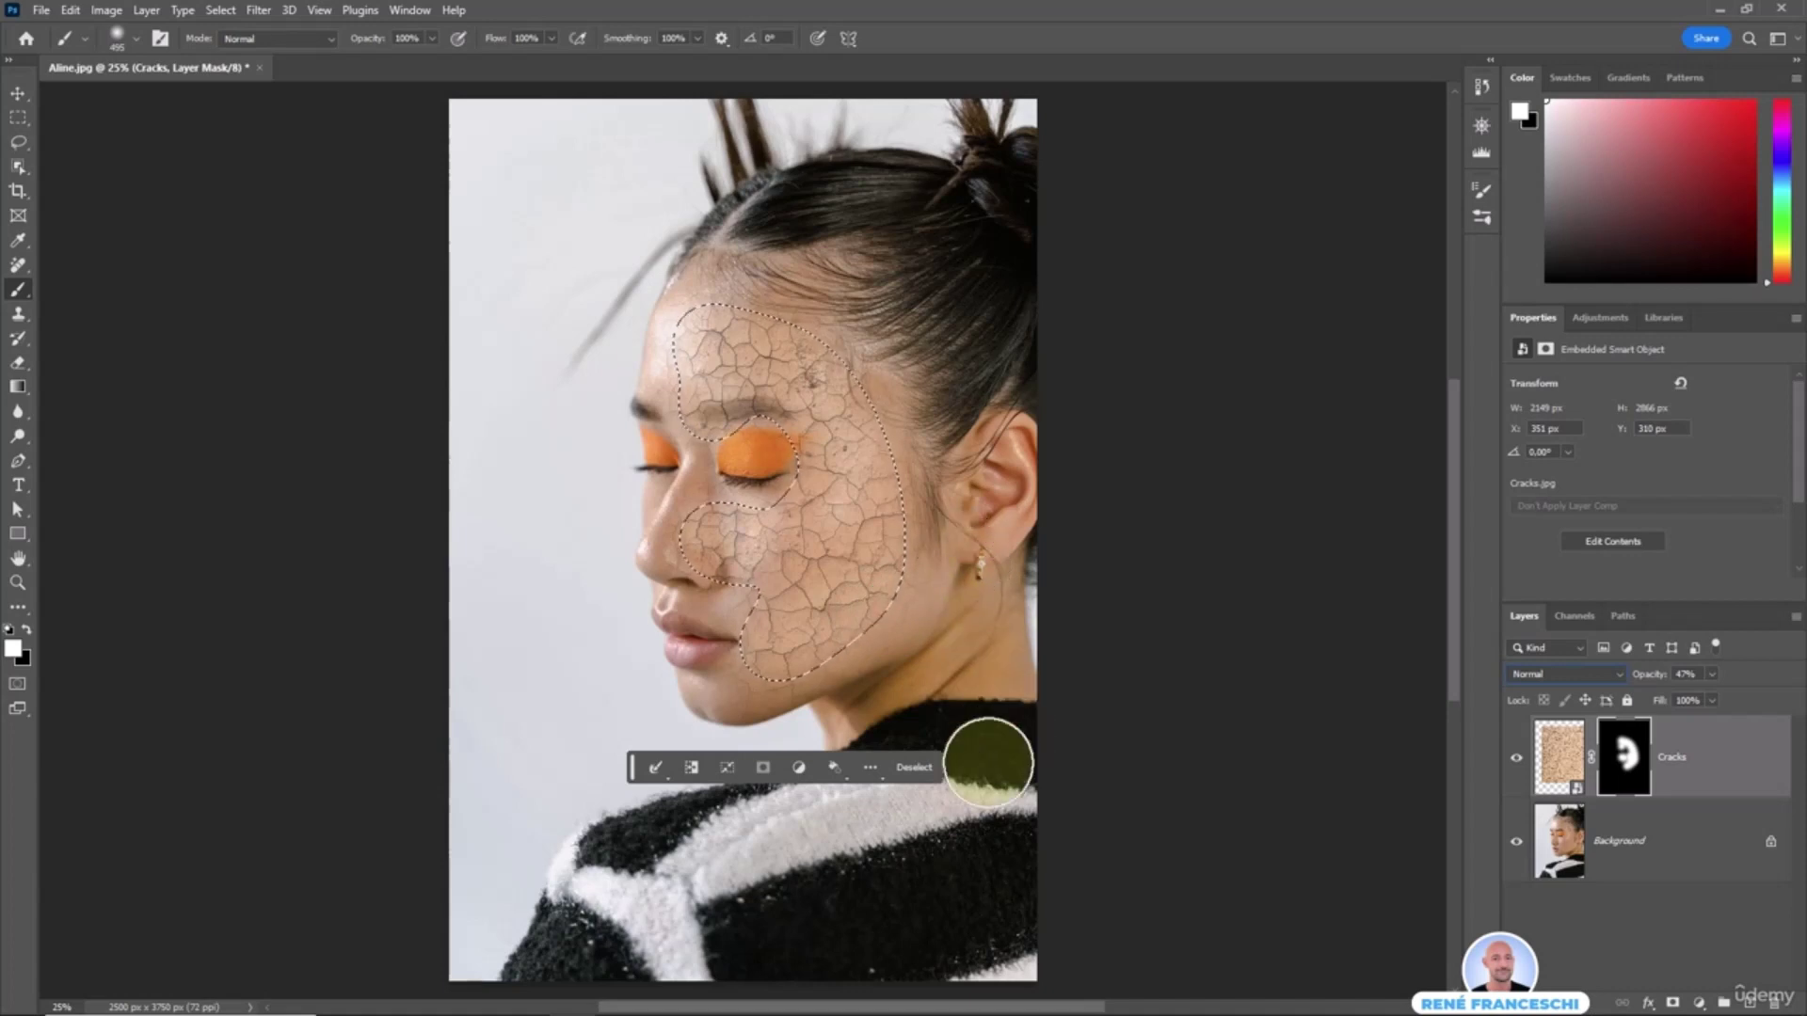
{"action": "left_click", "coordinate": [915, 771]}
- Target the Cracks mask, view it alone in black and white, and return to the composite view
{"action": "left_click", "coordinate": [1623, 761]}
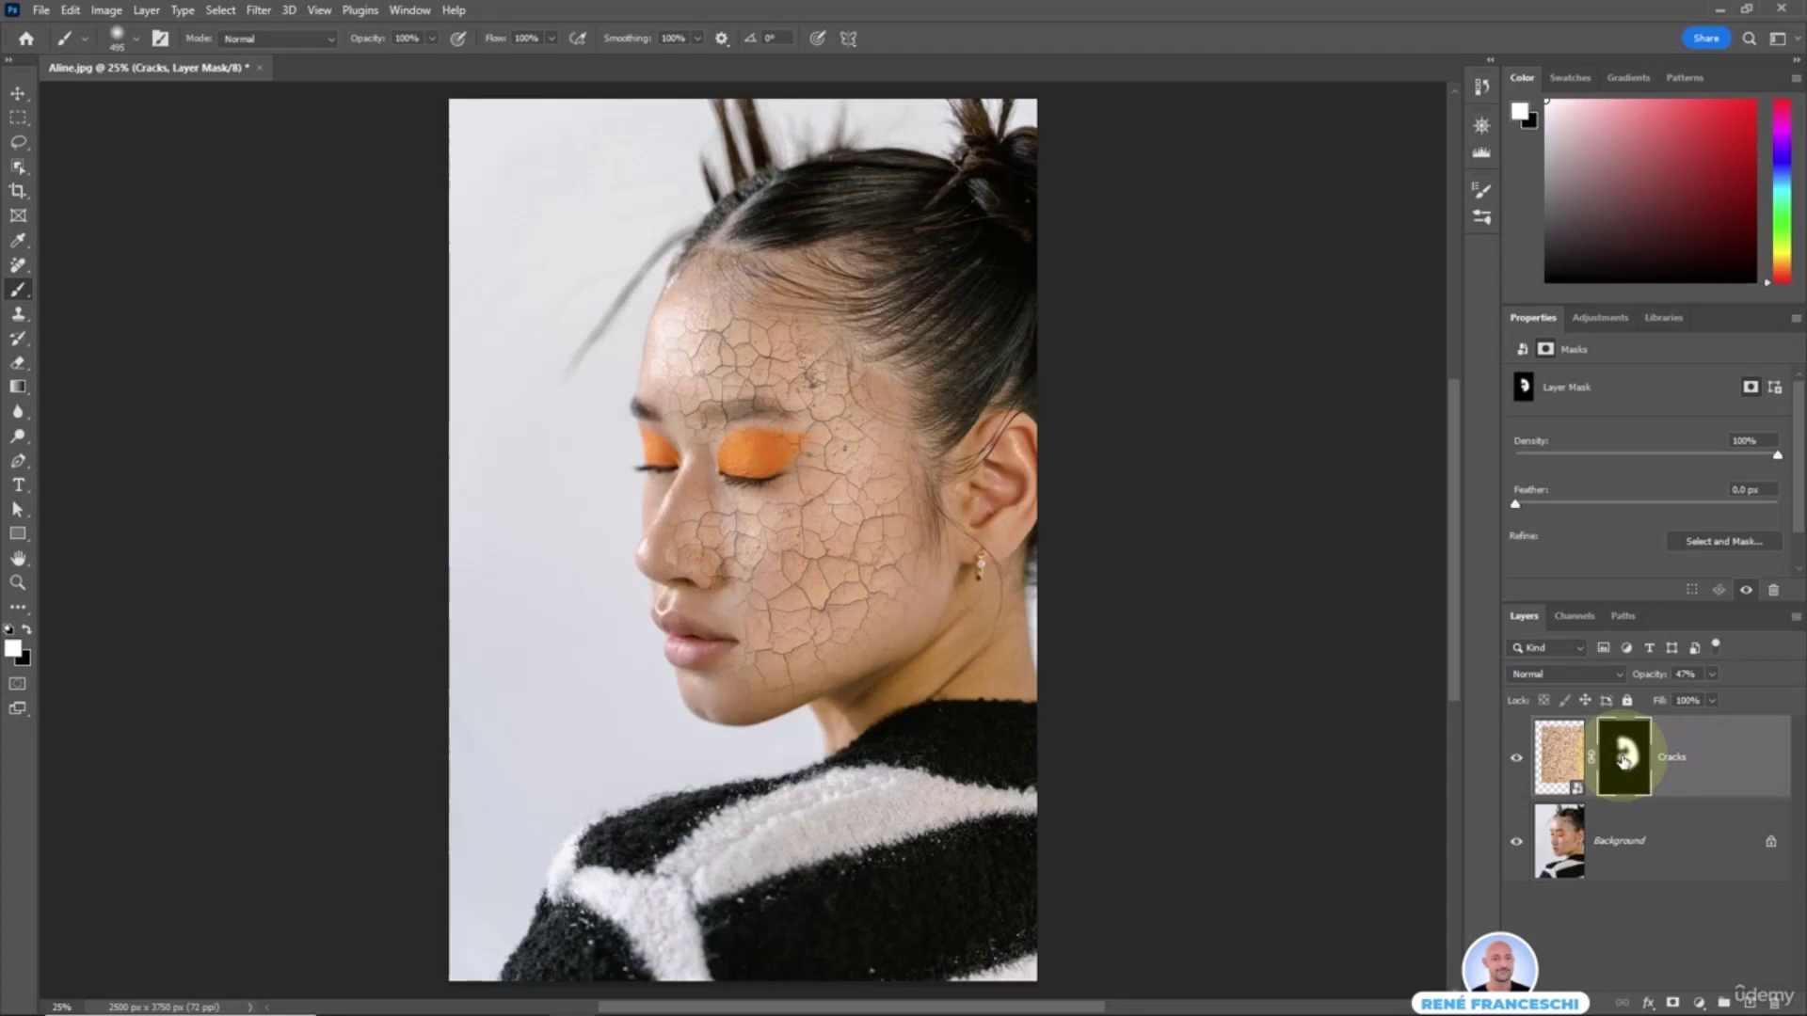
{"action": "left_click", "coordinate": [1623, 762], "text": "alt"}
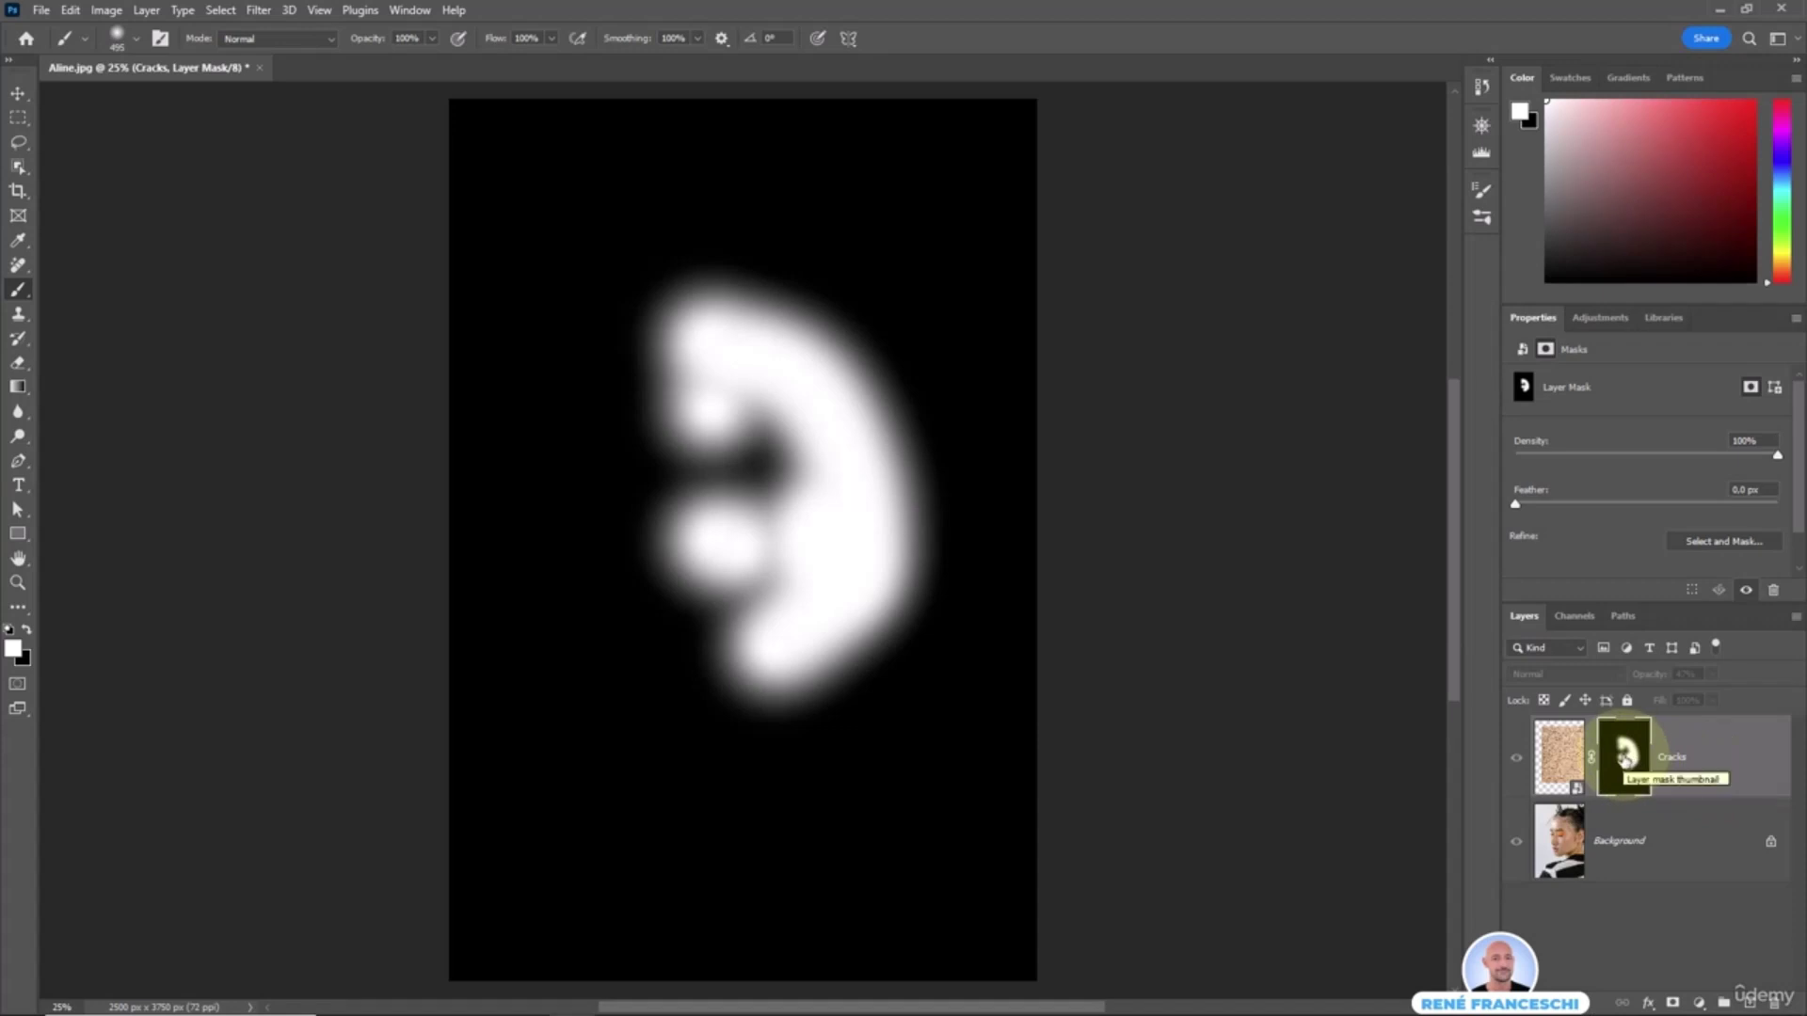
{"action": "left_click", "coordinate": [1623, 757], "text": "alt"}
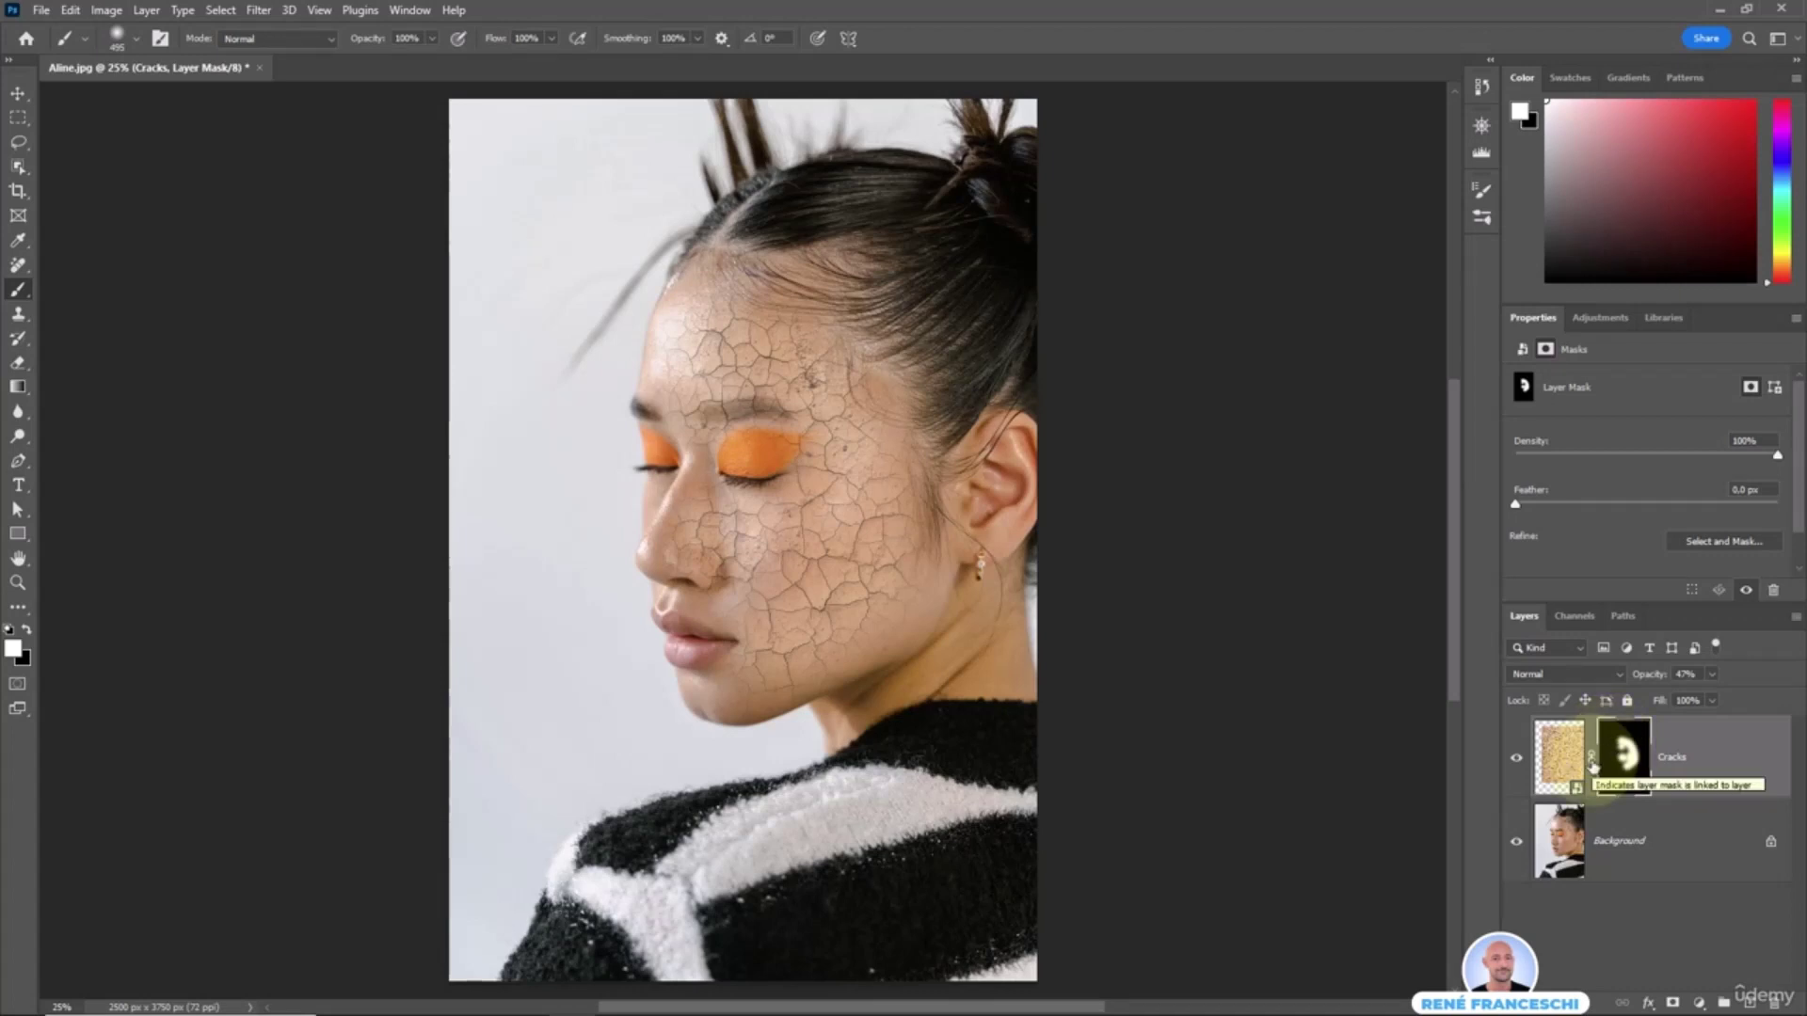
- Unlink the Cracks image from its mask, move the texture to about X 531 px, Y 382 px, and relink them
{"action": "left_click", "coordinate": [1591, 761]}
{"action": "key", "text": "v"}
{"action": "left_click_drag", "start_coordinate": [829, 590], "coordinate": [799, 524]}
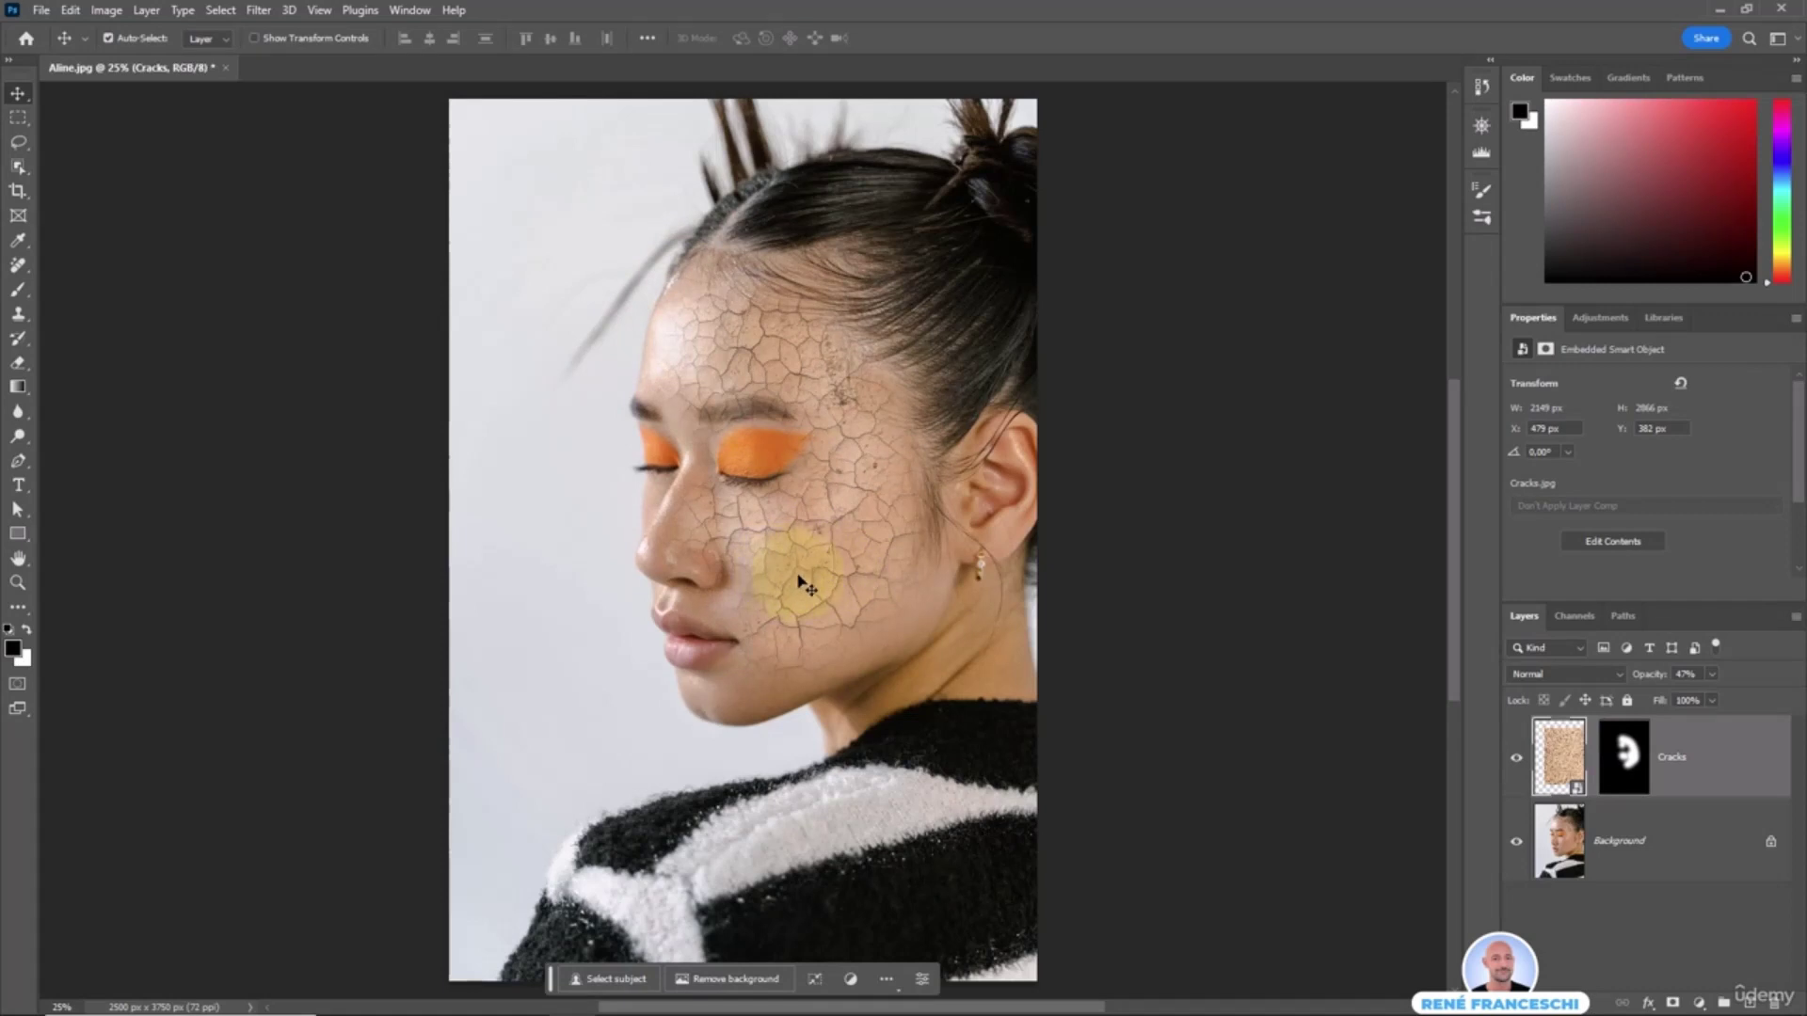
{"action": "left_click_drag", "start_coordinate": [804, 584], "coordinate": [832, 561]}
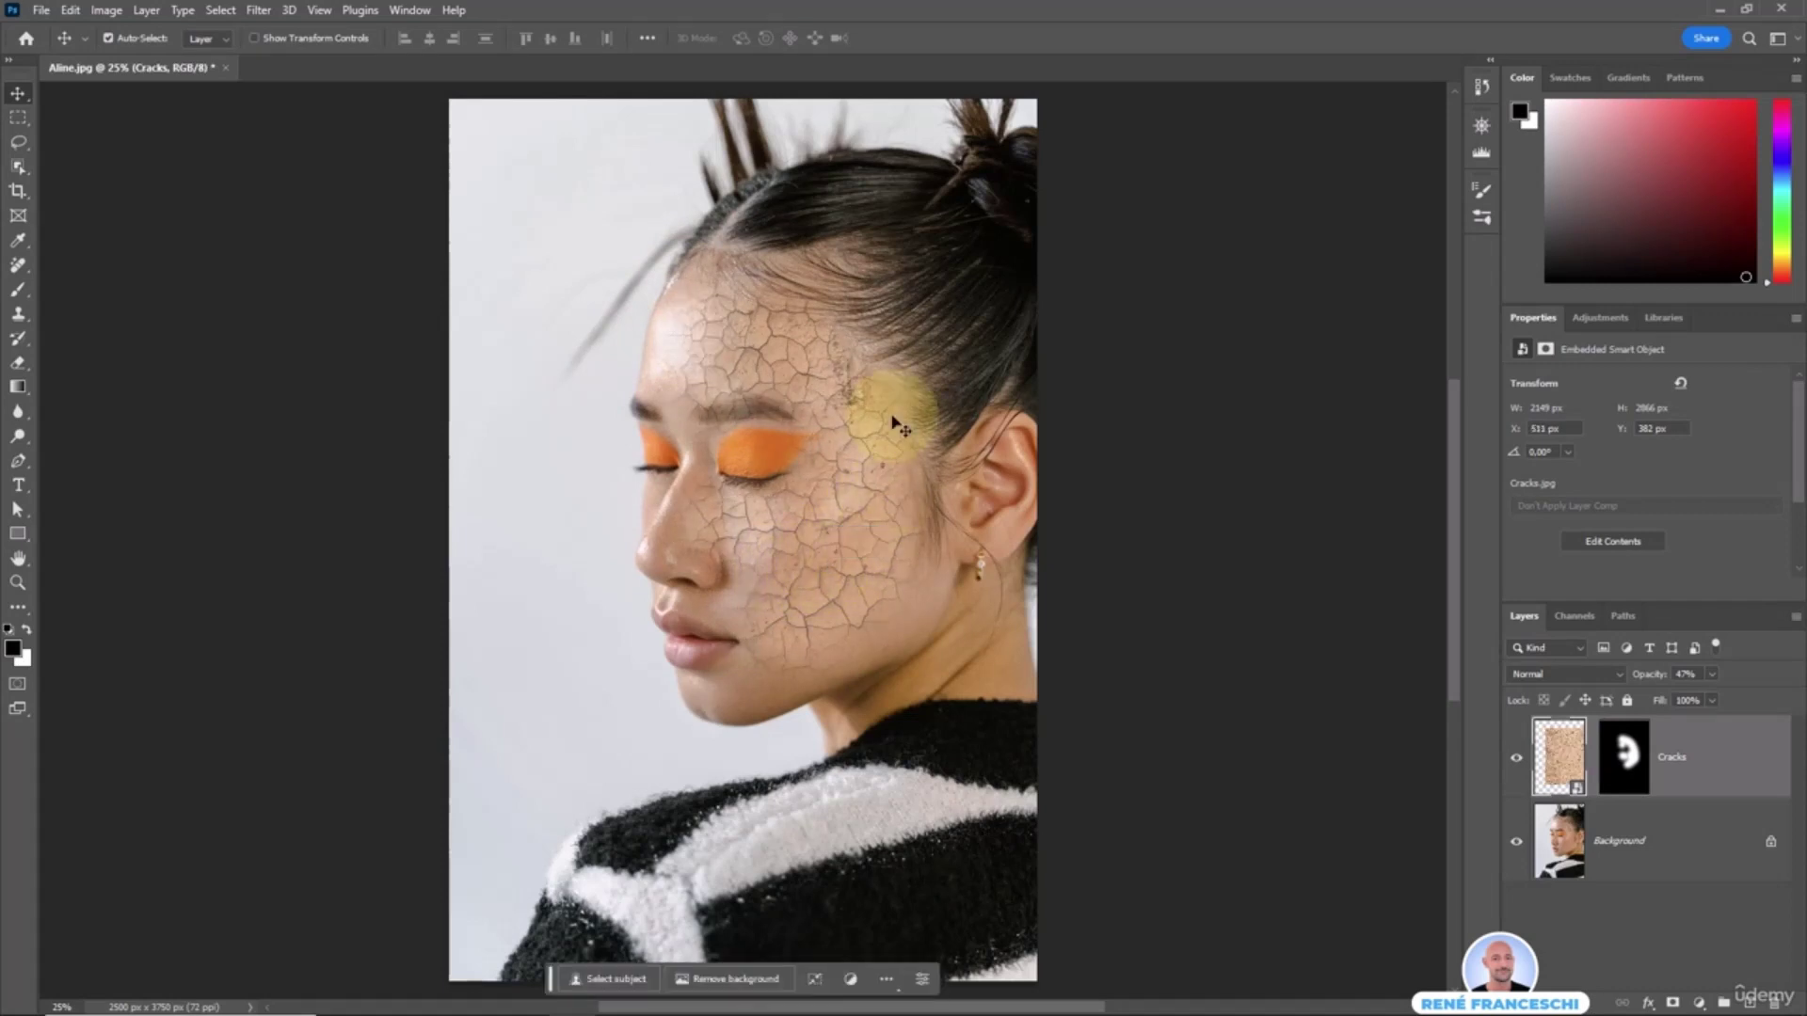
{"action": "left_click", "coordinate": [1592, 762]}
- Move the linked Cracks image and mask together slightly and undo the move
{"action": "left_click", "coordinate": [1606, 755]}
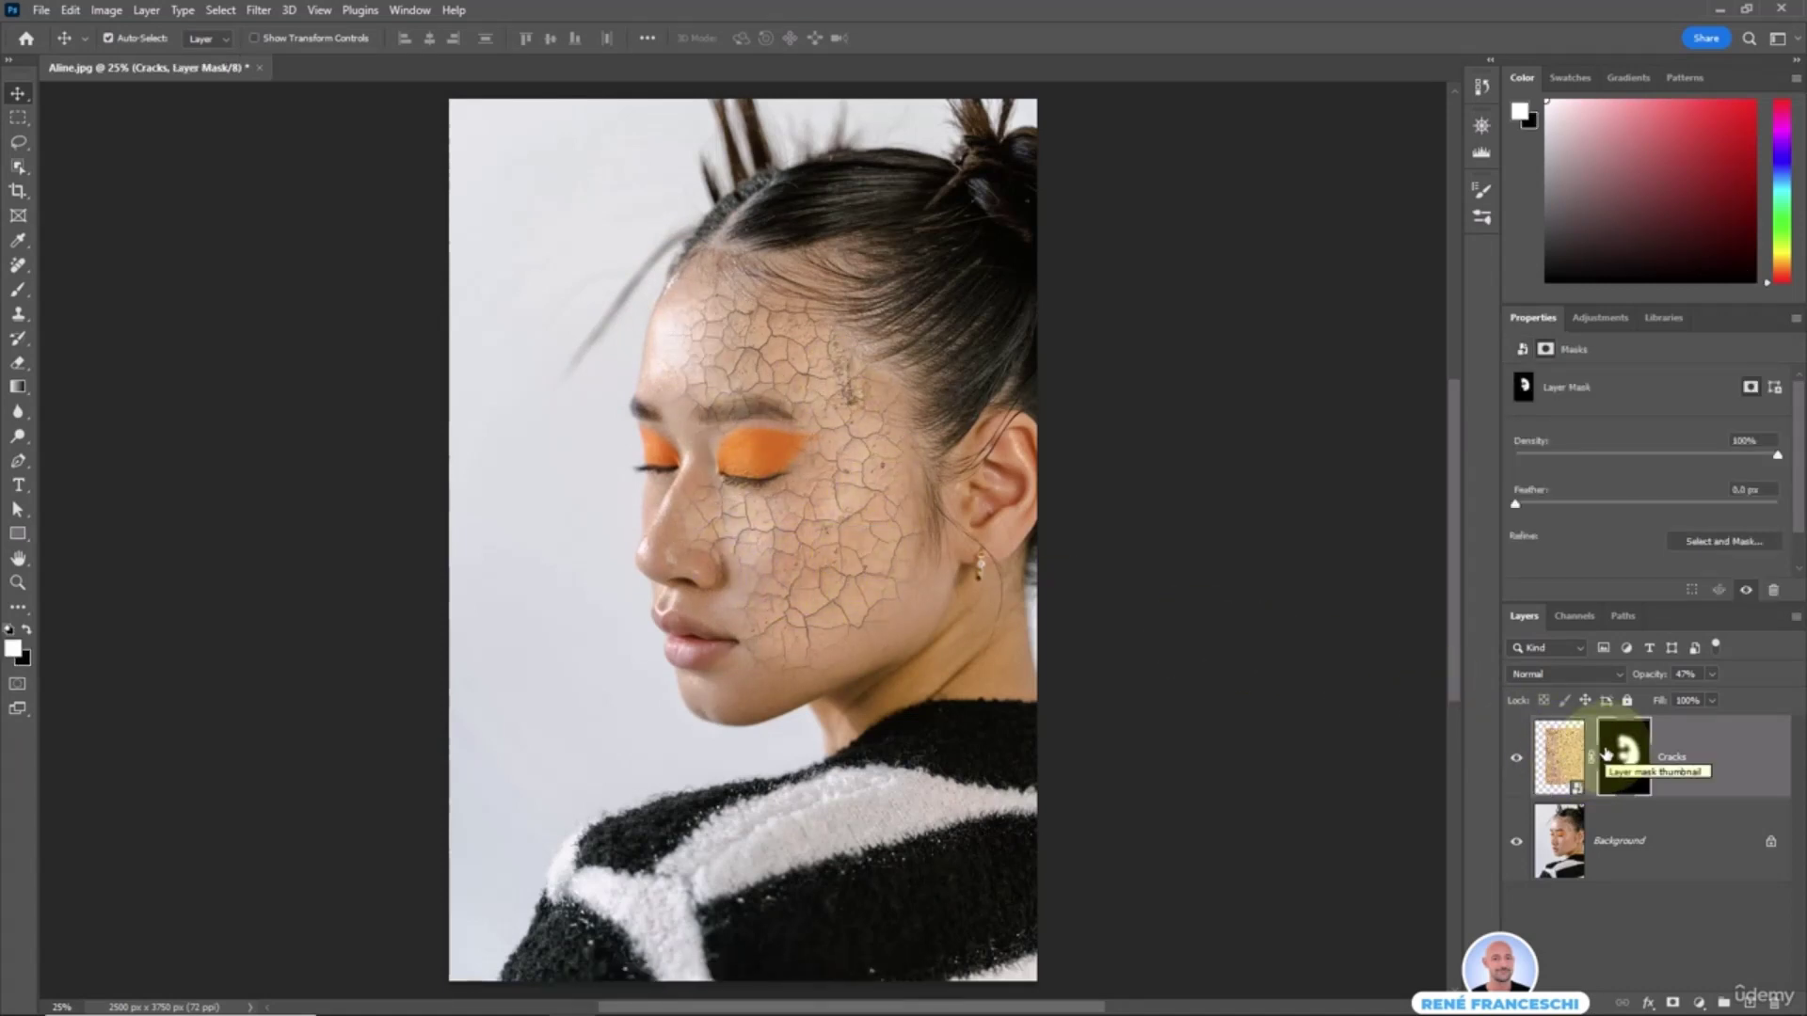
{"action": "mouse_move", "coordinate": [821, 519]}
{"action": "left_mouse_down"}
{"action": "mouse_move", "coordinate": [811, 532]}
{"action": "mouse_move", "coordinate": [815, 516]}
{"action": "left_mouse_up"}
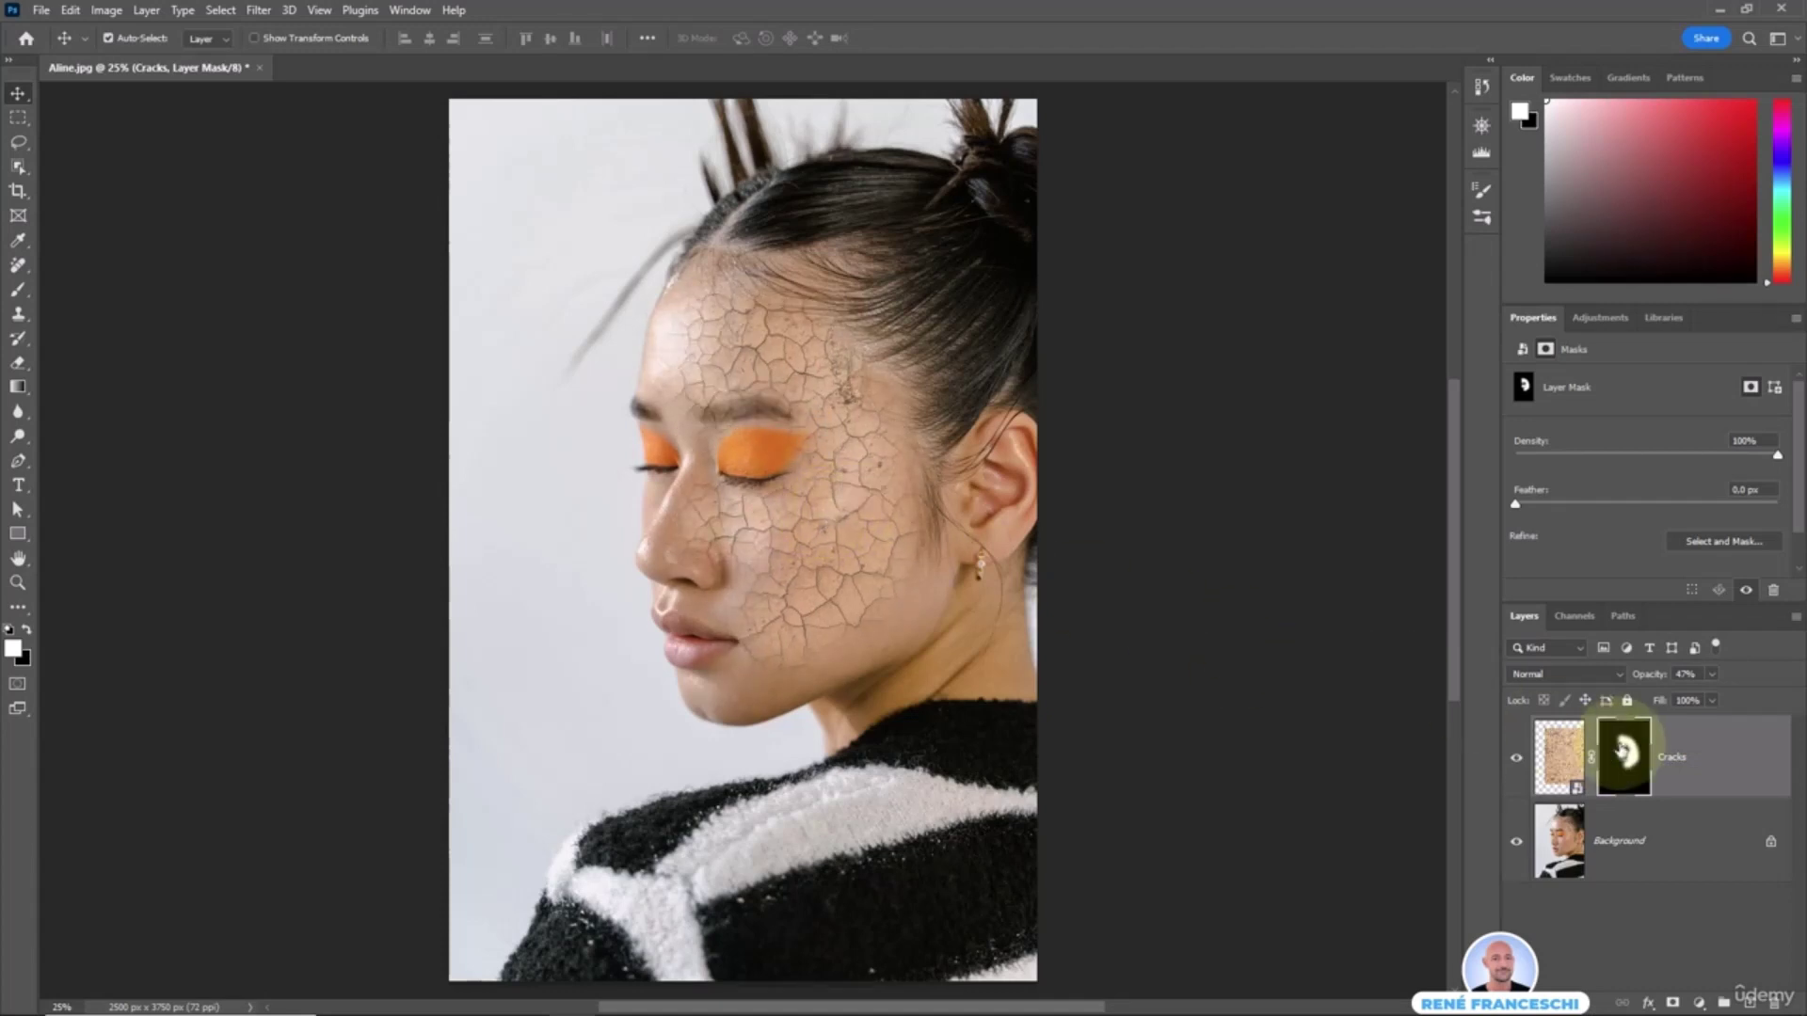
{"action": "key", "text": "ctrl+z"}
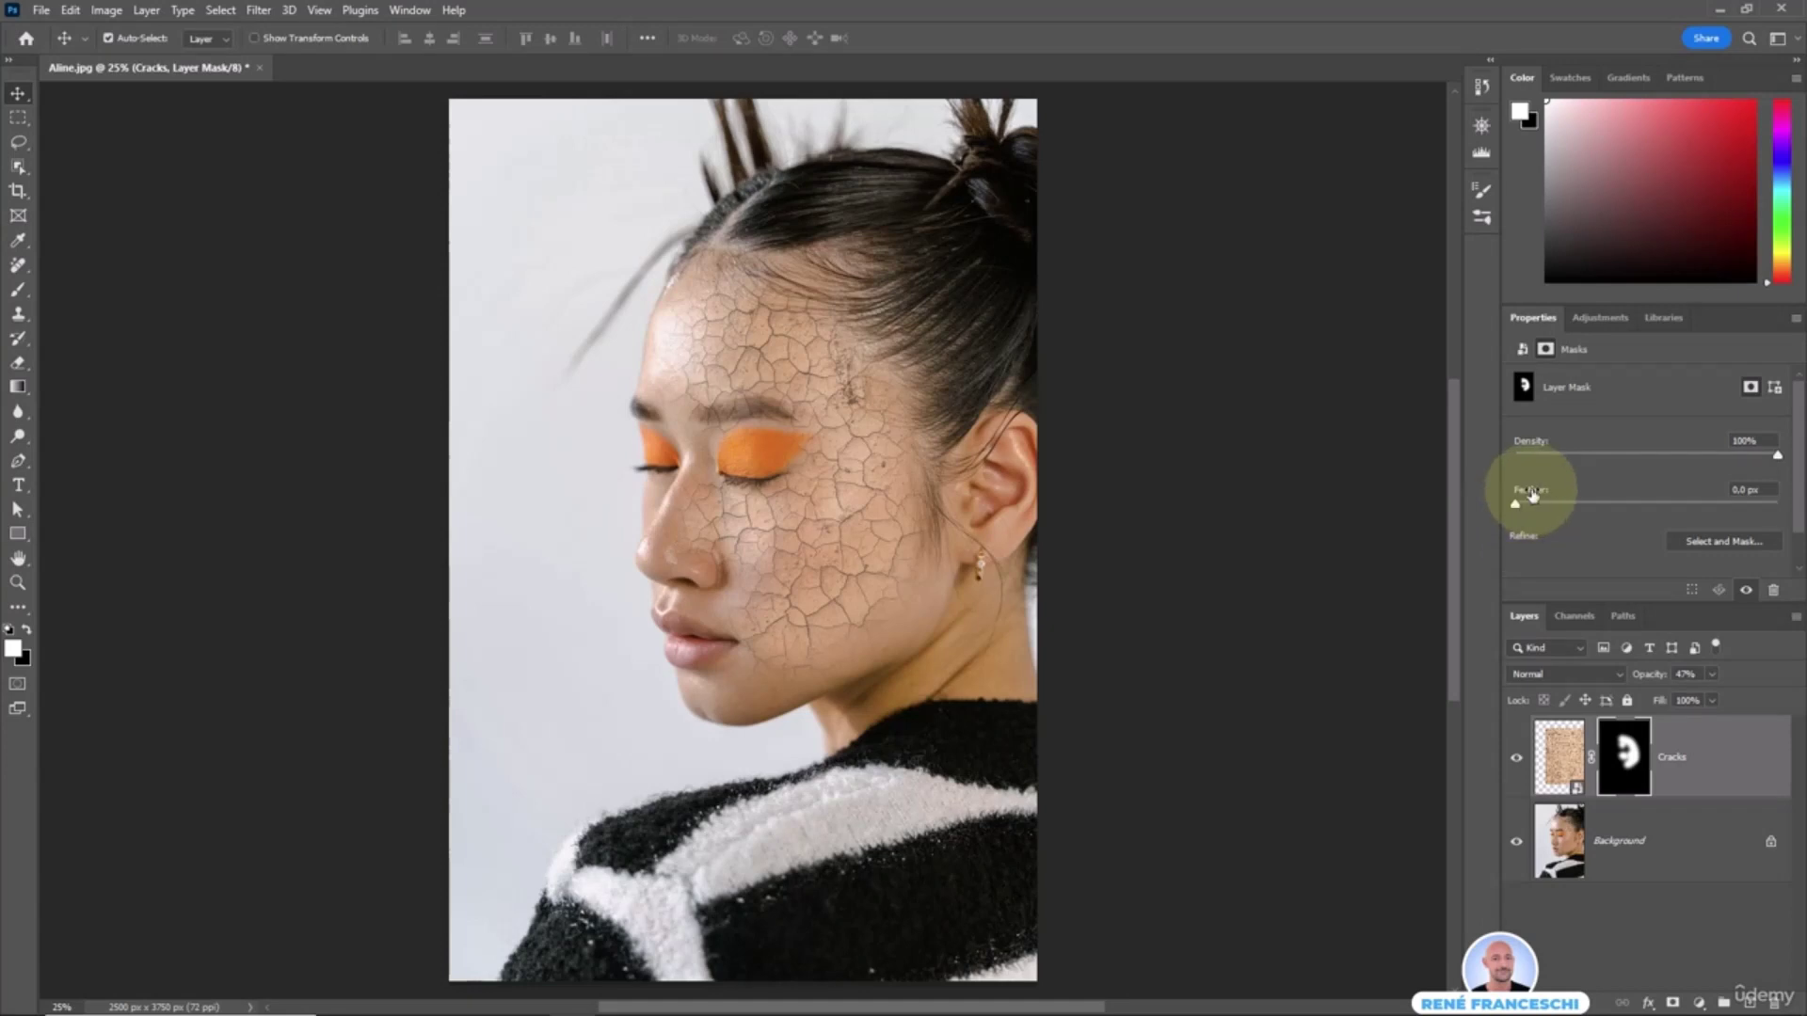
- Raise the Cracks mask's feather to 61.1 px, view the mask alone, and reset the feather to 0 px
{"action": "left_click_drag", "start_coordinate": [1517, 504], "coordinate": [1665, 505]}
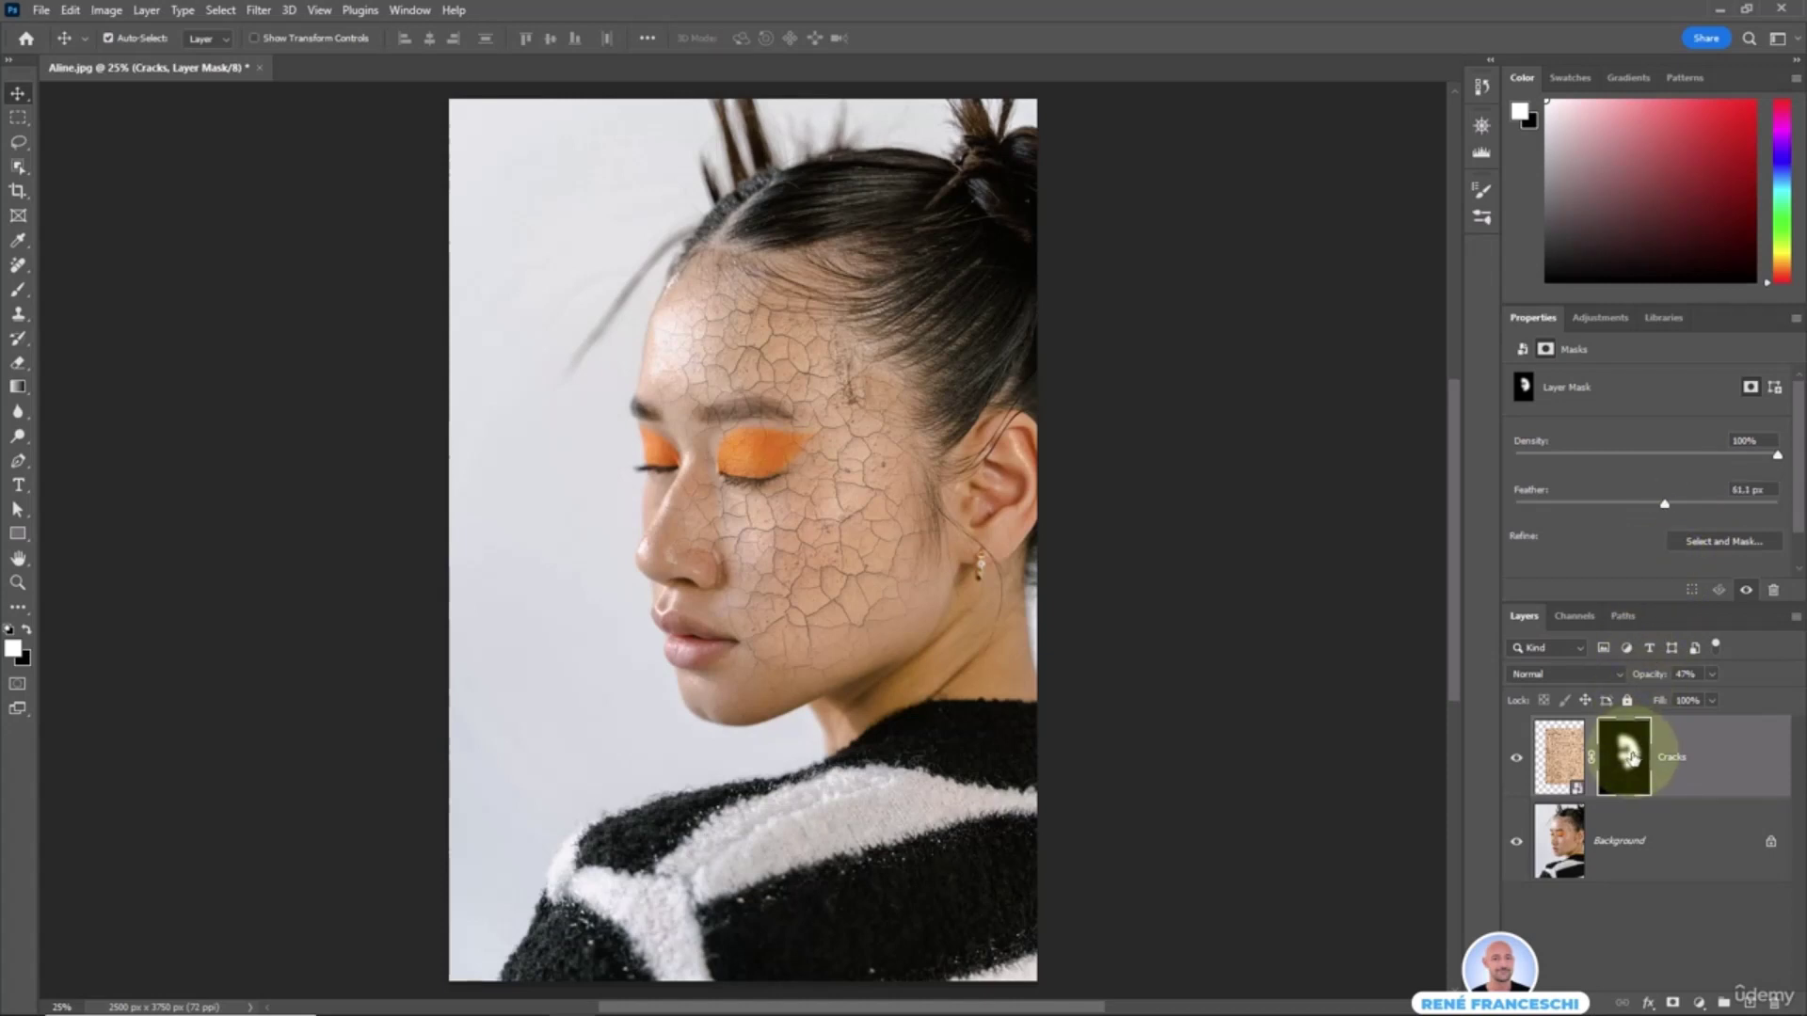
{"action": "left_click", "coordinate": [1632, 758], "text": "alt"}
{"action": "left_click_drag", "start_coordinate": [1663, 505], "coordinate": [1510, 511]}
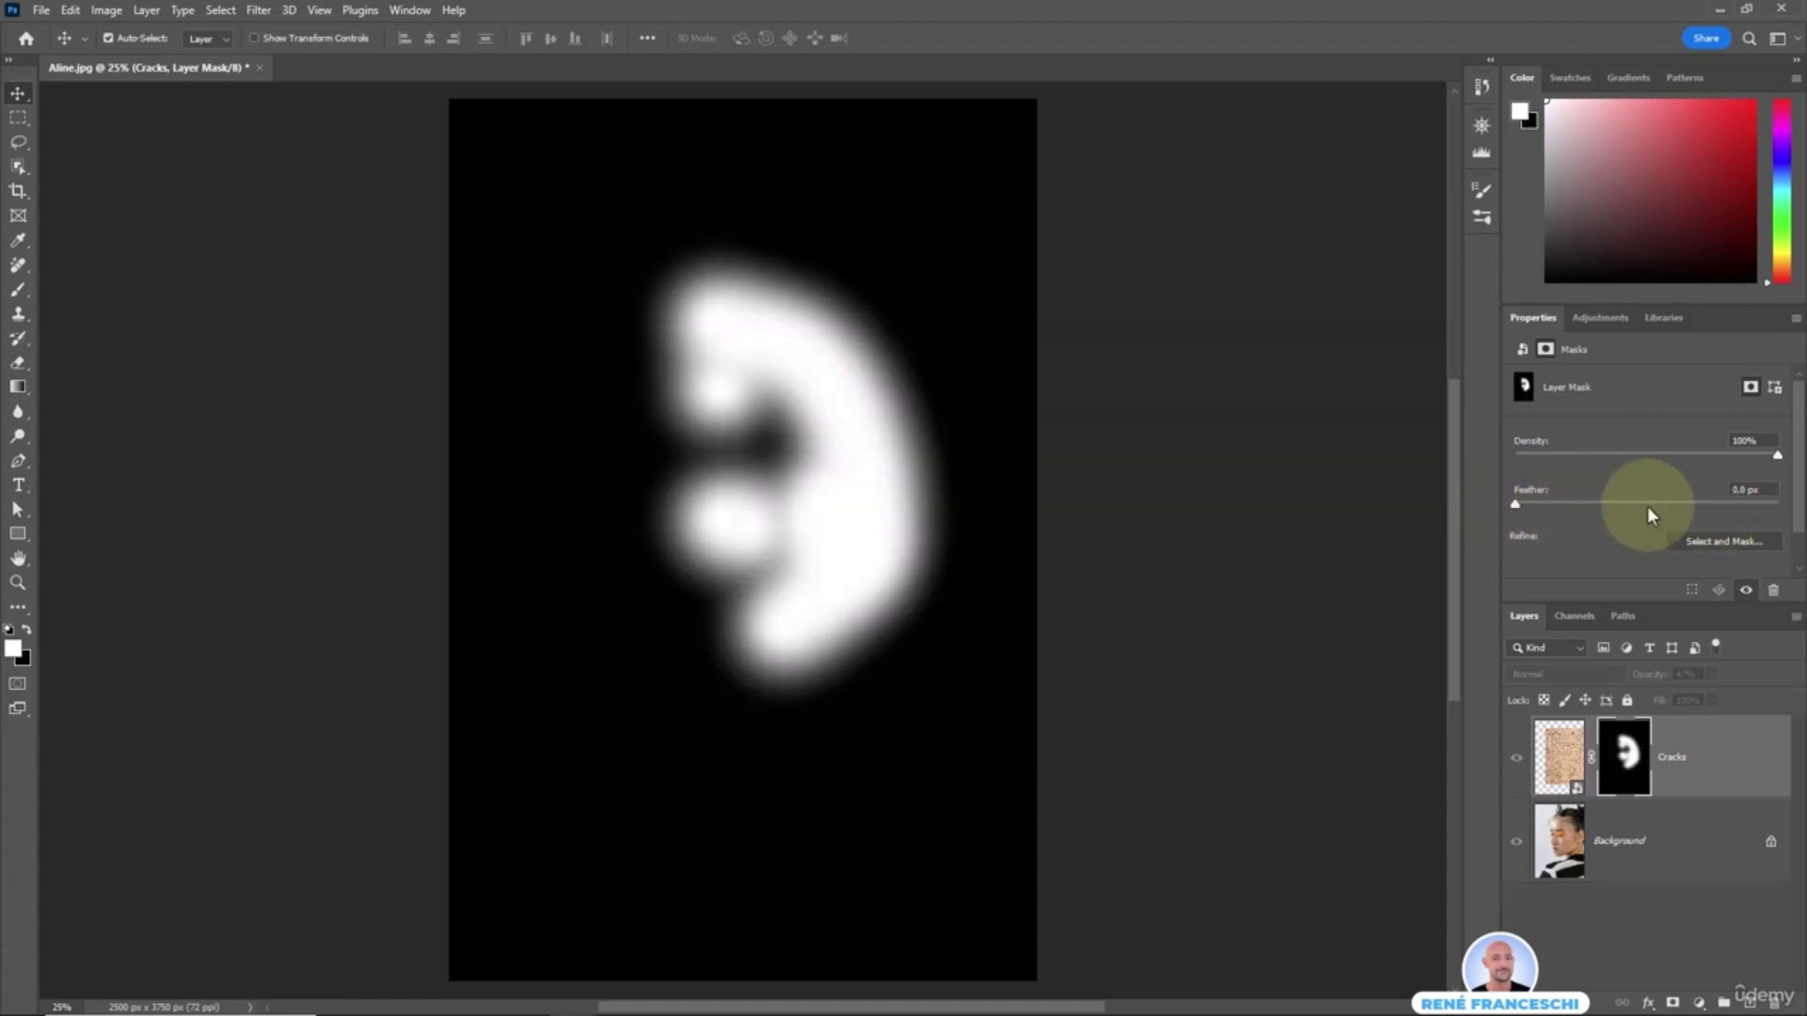
{"action": "left_click", "coordinate": [1626, 767], "text": "alt"}
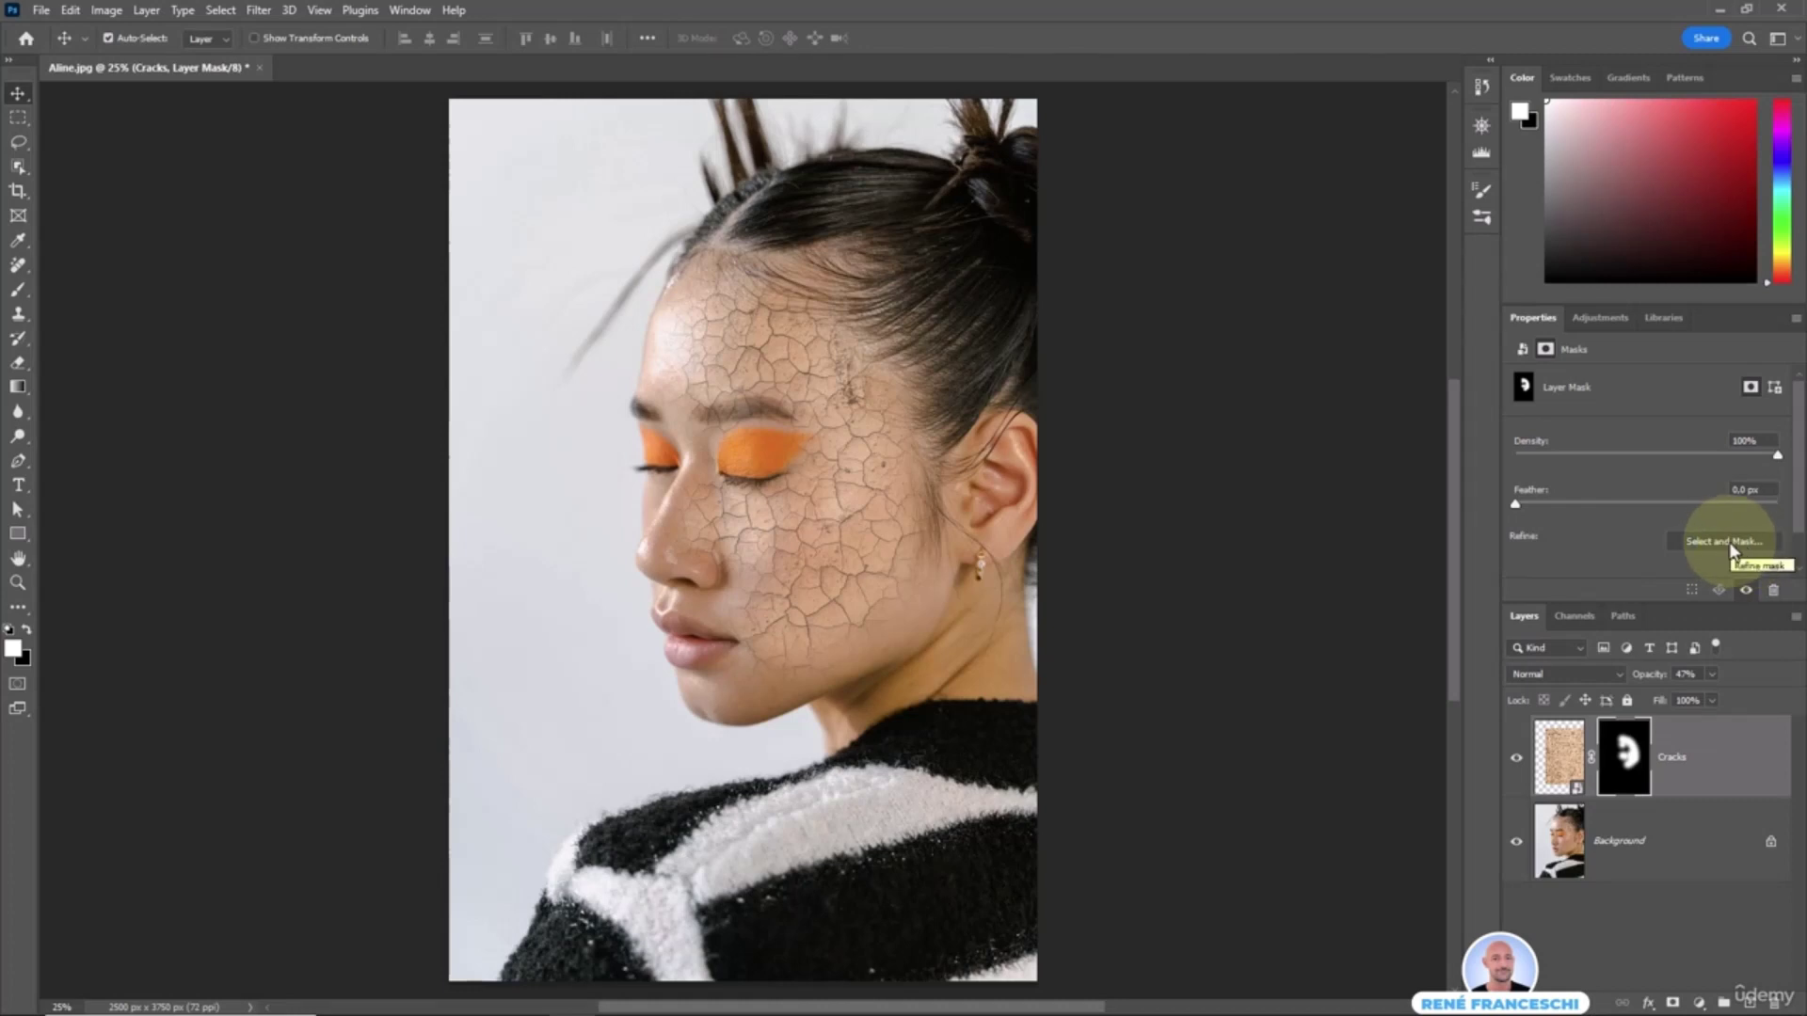
- Load a selection from the Cracks mask's properties and clear it
{"action": "left_click", "coordinate": [1691, 591]}
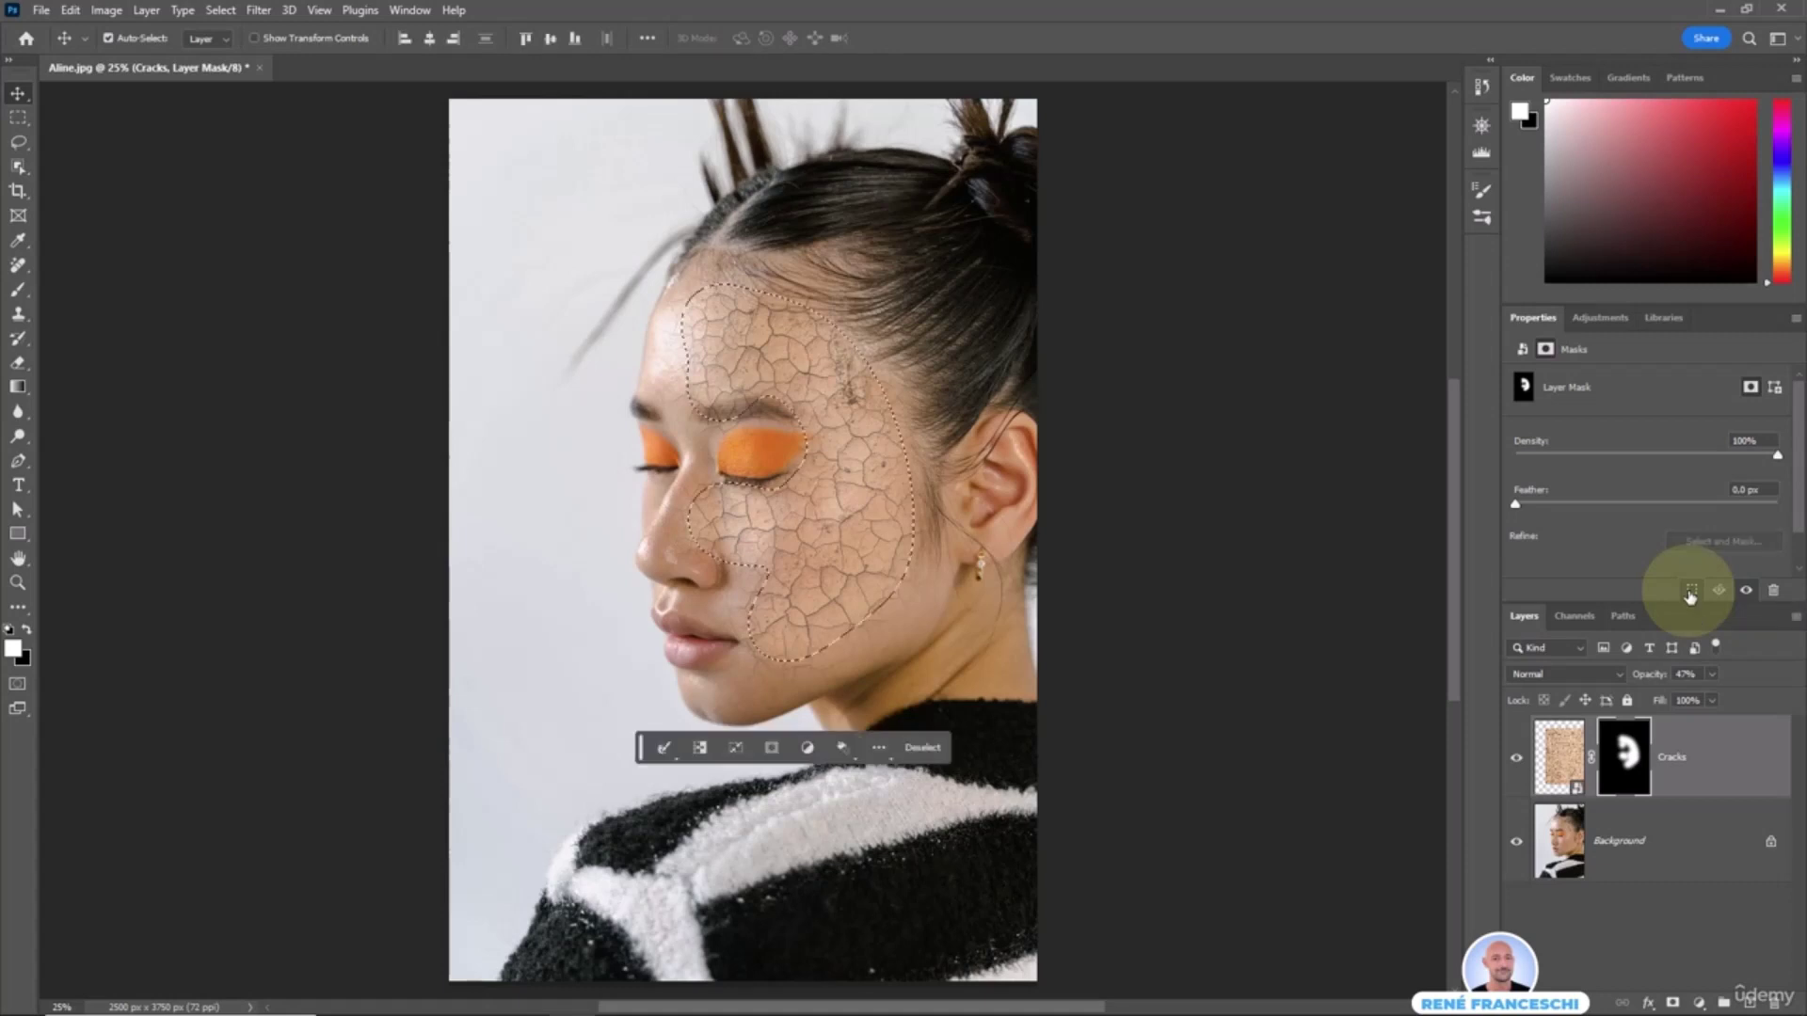
{"action": "key", "text": "ctrl+d"}
{"action": "right_click", "coordinate": [1621, 752]}
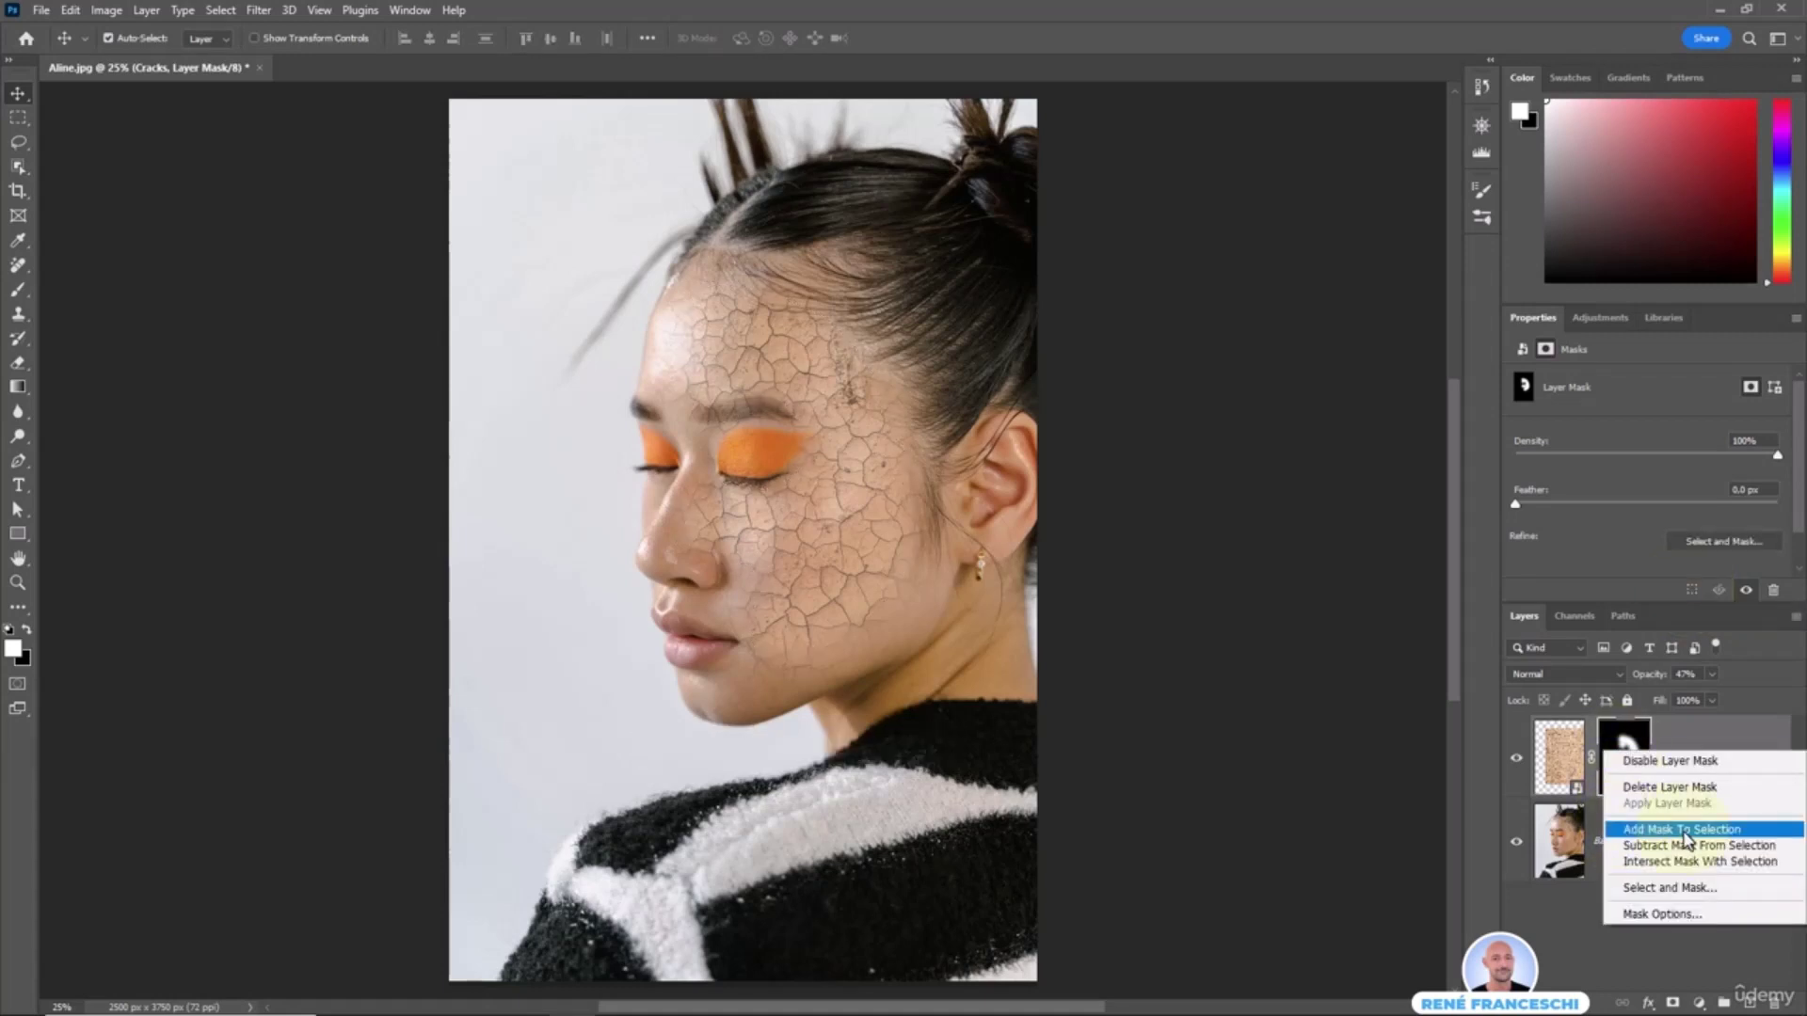
{"action": "left_click", "coordinate": [1676, 768]}
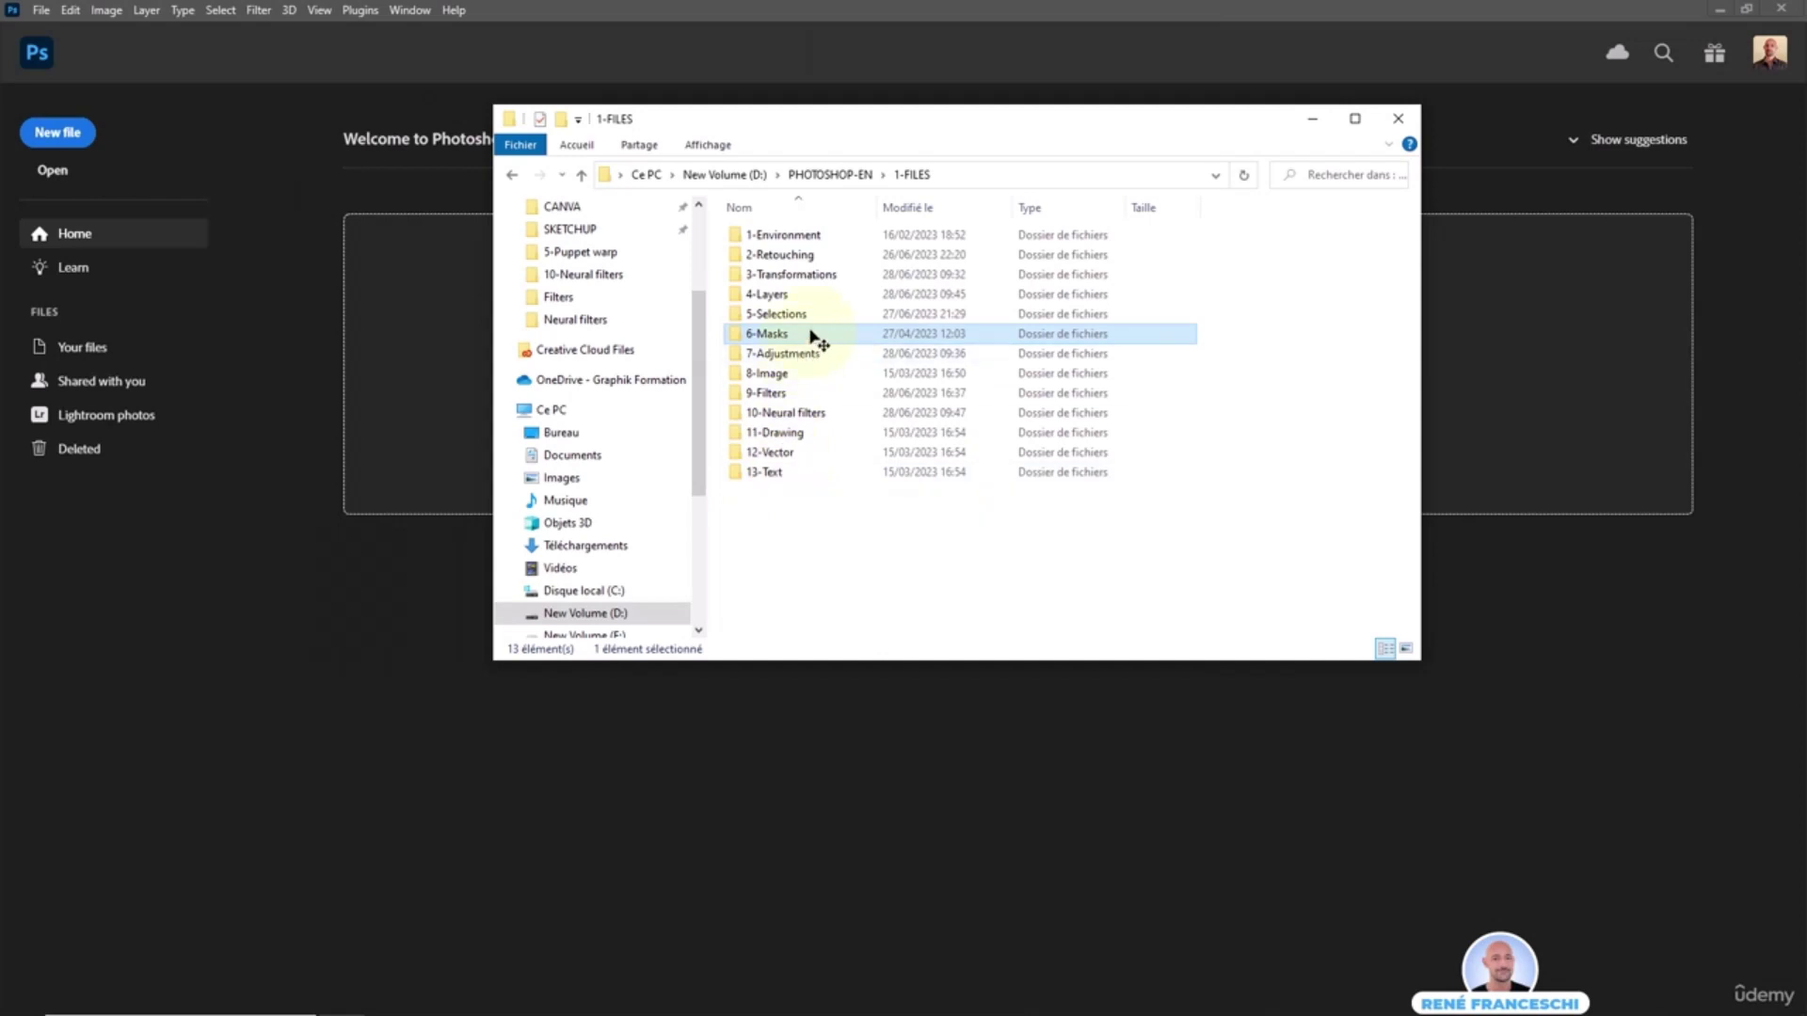
- Open the Laura image from the 3-Mask application folder inside 6-Masks
{"action": "double_click", "coordinate": [811, 335]}
{"action": "left_click", "coordinate": [856, 279]}
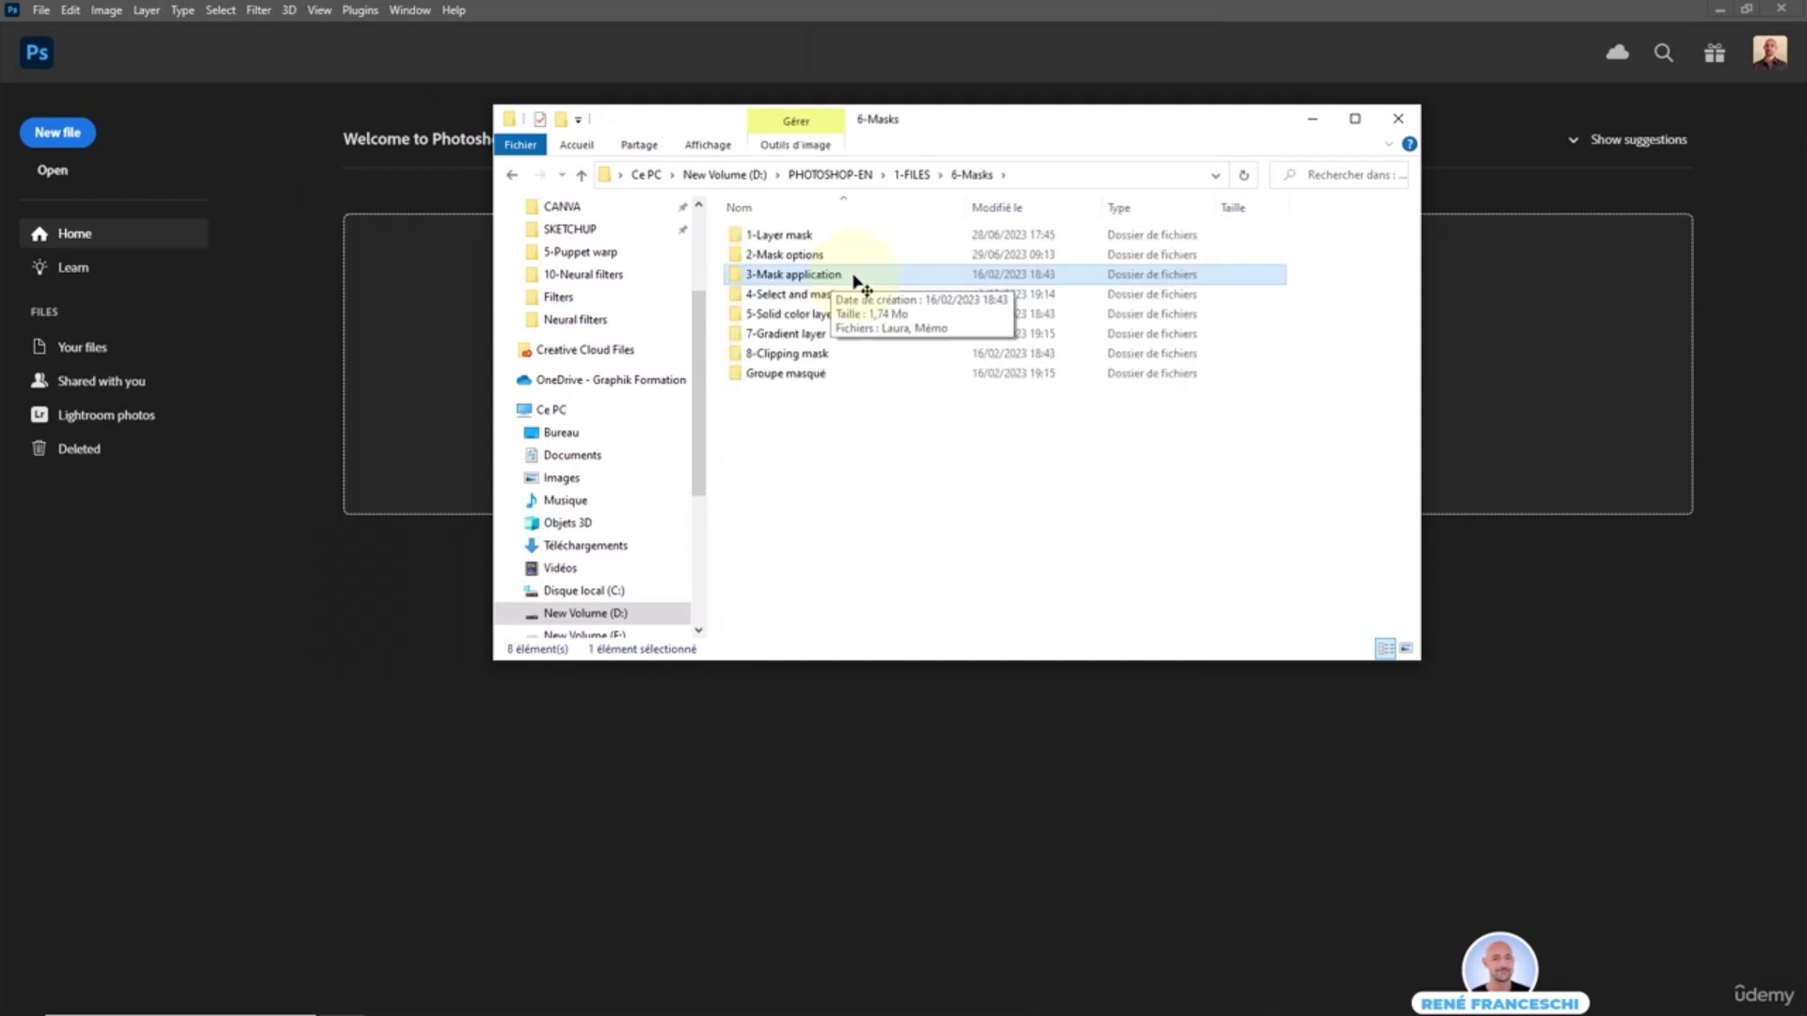
{"action": "double_click", "coordinate": [852, 279]}
{"action": "left_click", "coordinate": [776, 248]}
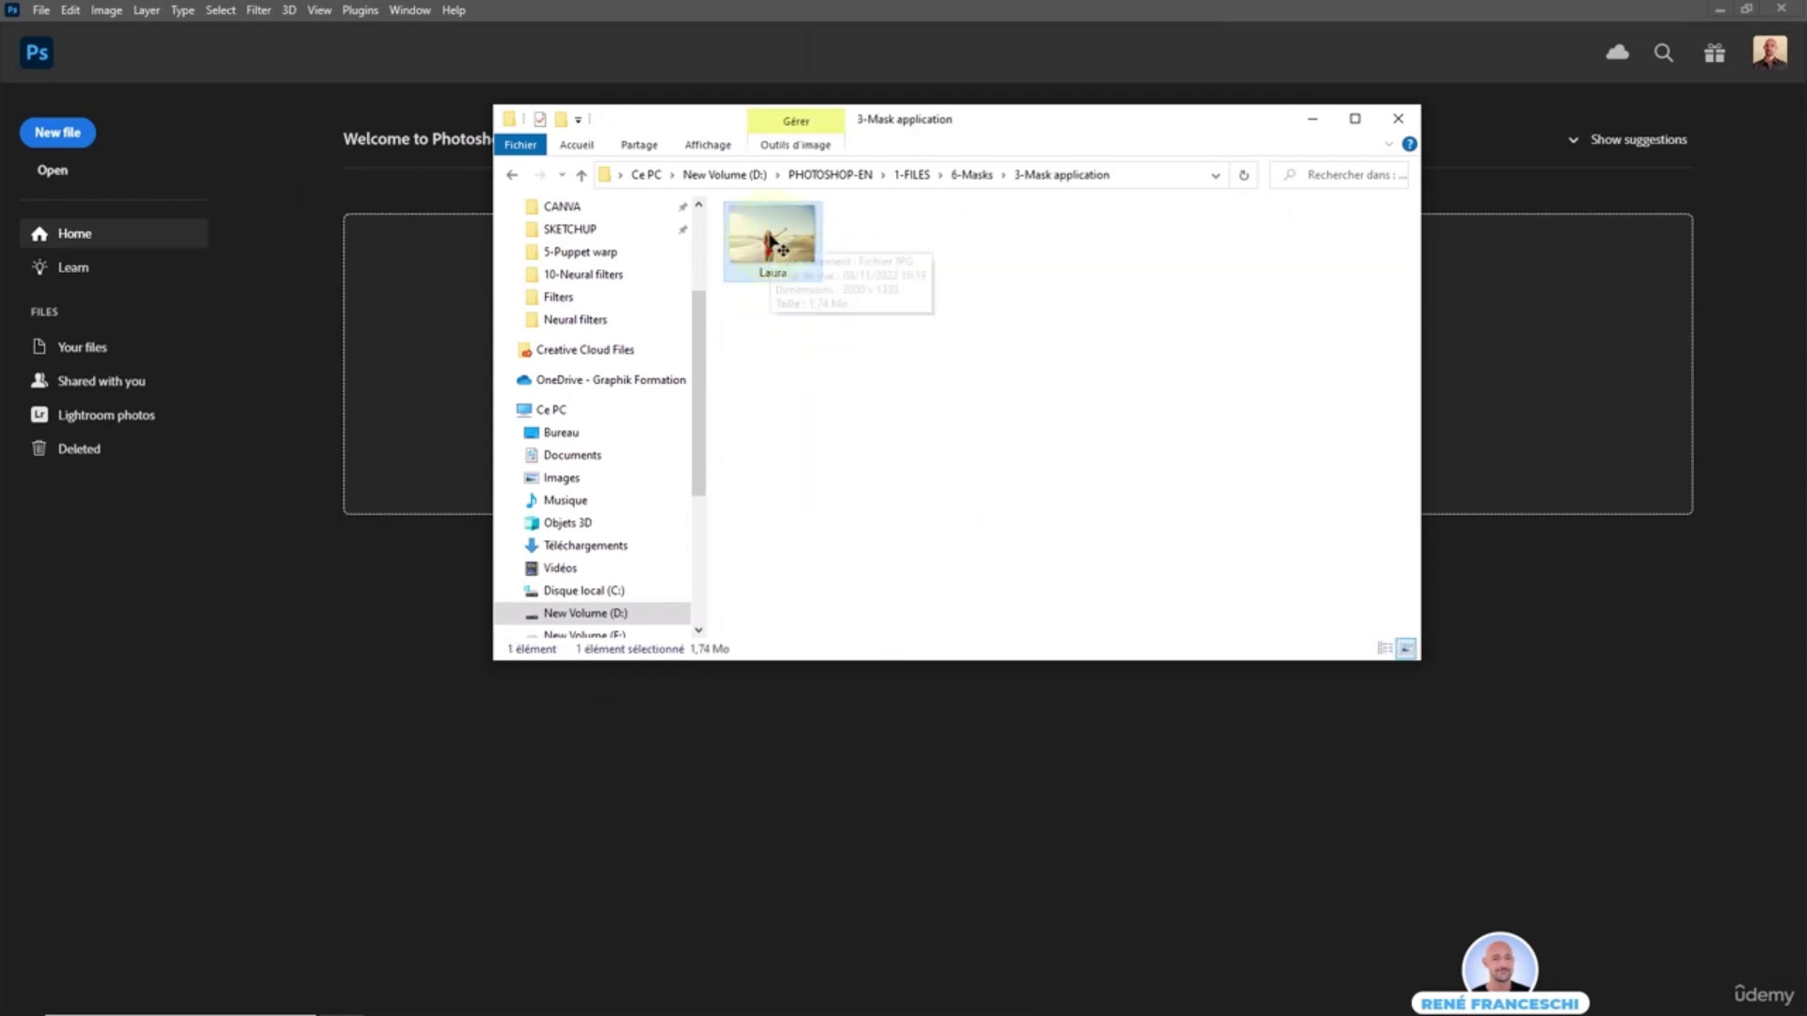
{"action": "left_click_drag", "start_coordinate": [782, 251], "coordinate": [452, 432]}
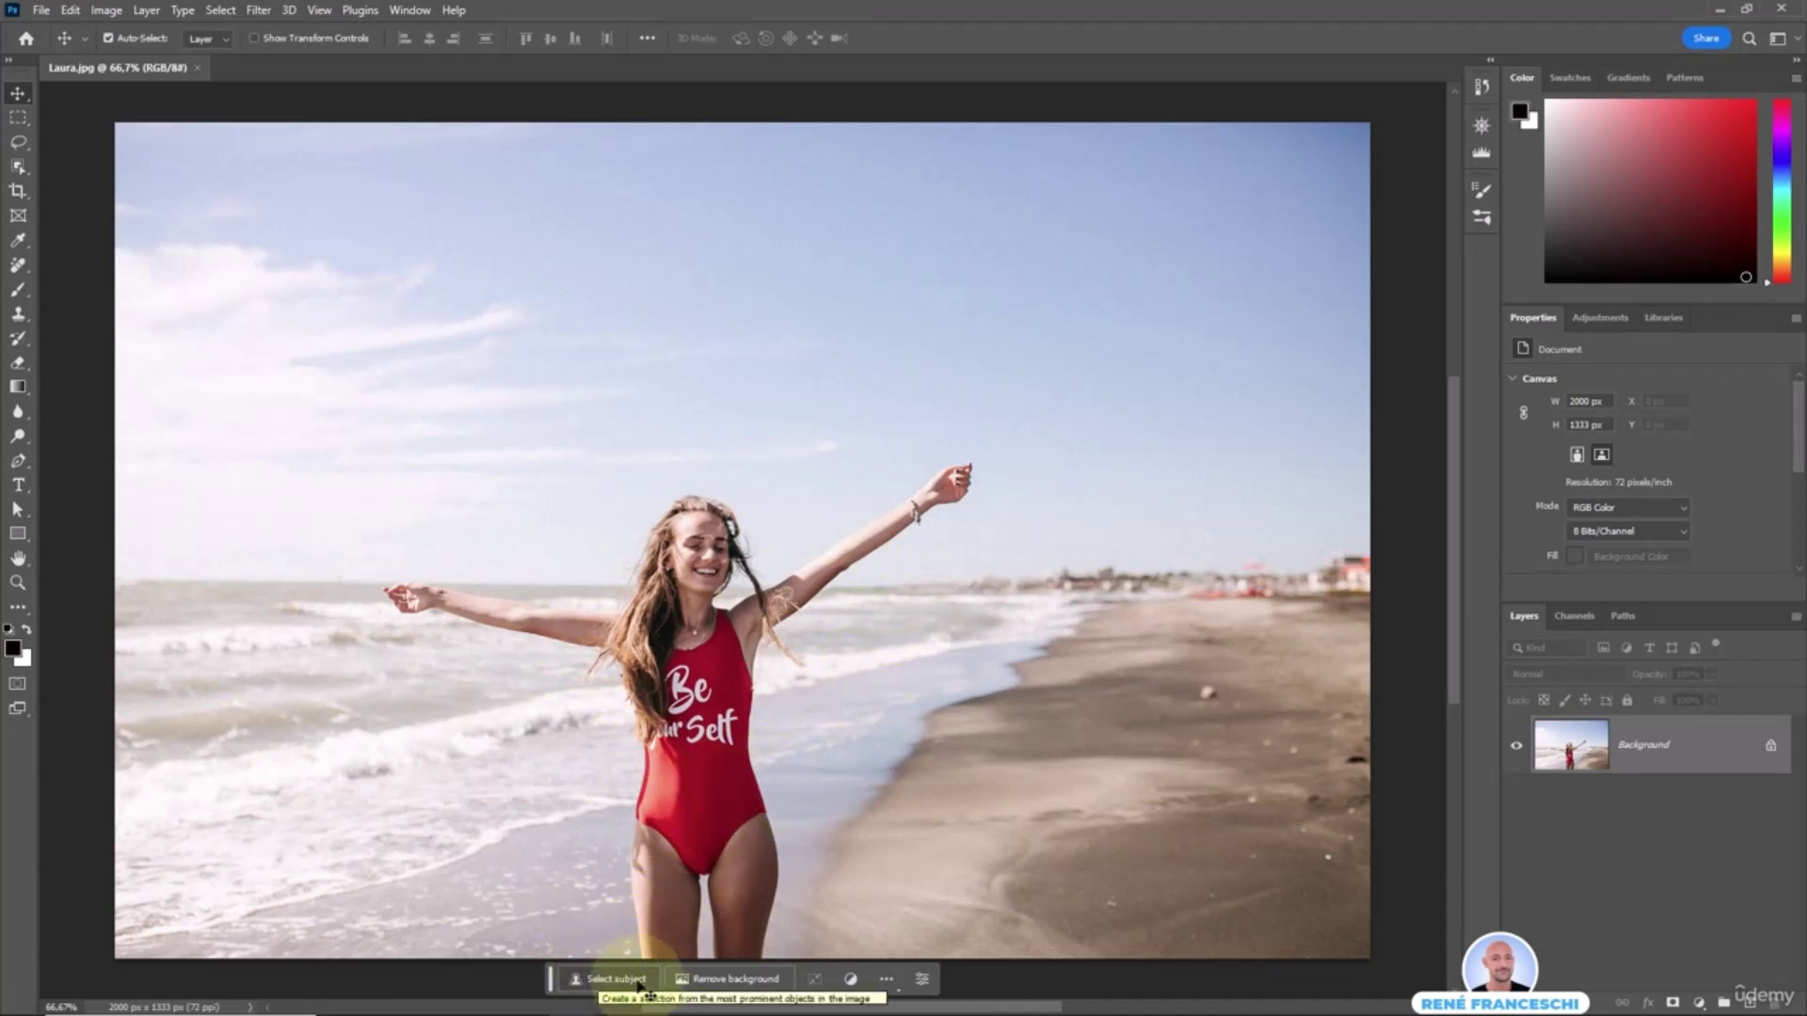
- Select the woman with the Subject command and add a layer mask that hides the beach around her
{"action": "left_click", "coordinate": [220, 9]}
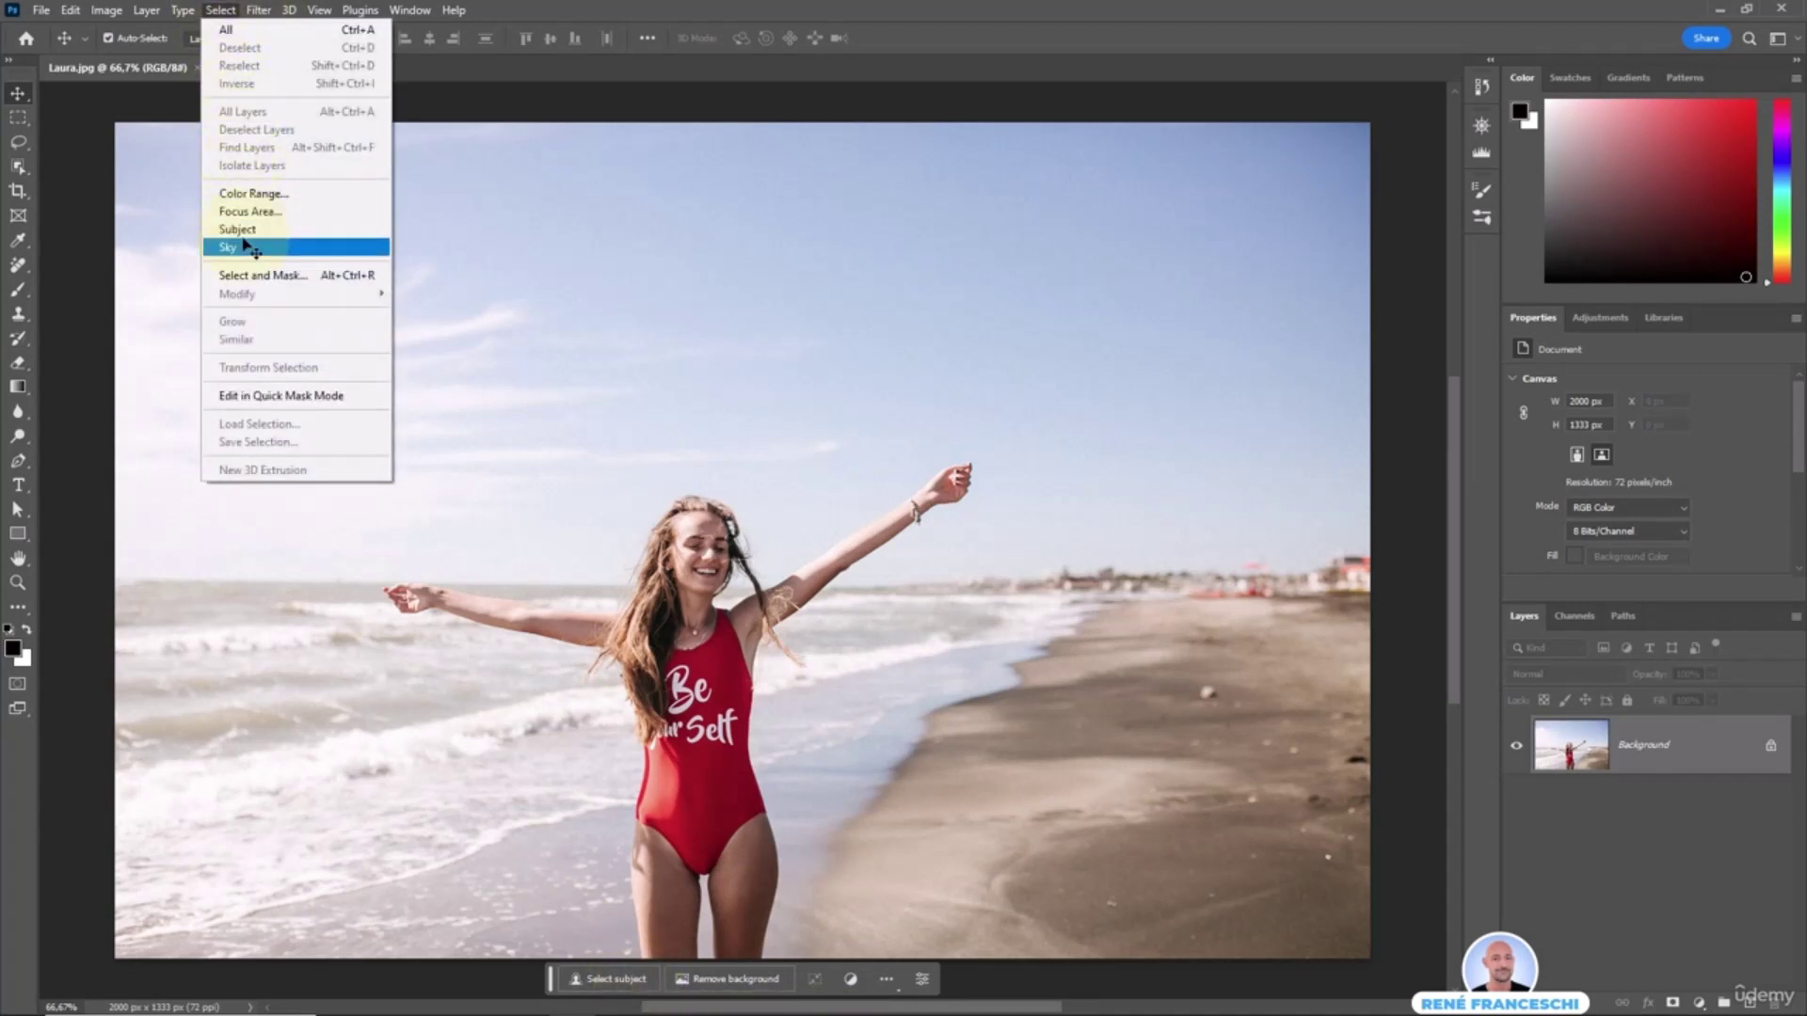
{"action": "left_click", "coordinate": [266, 229]}
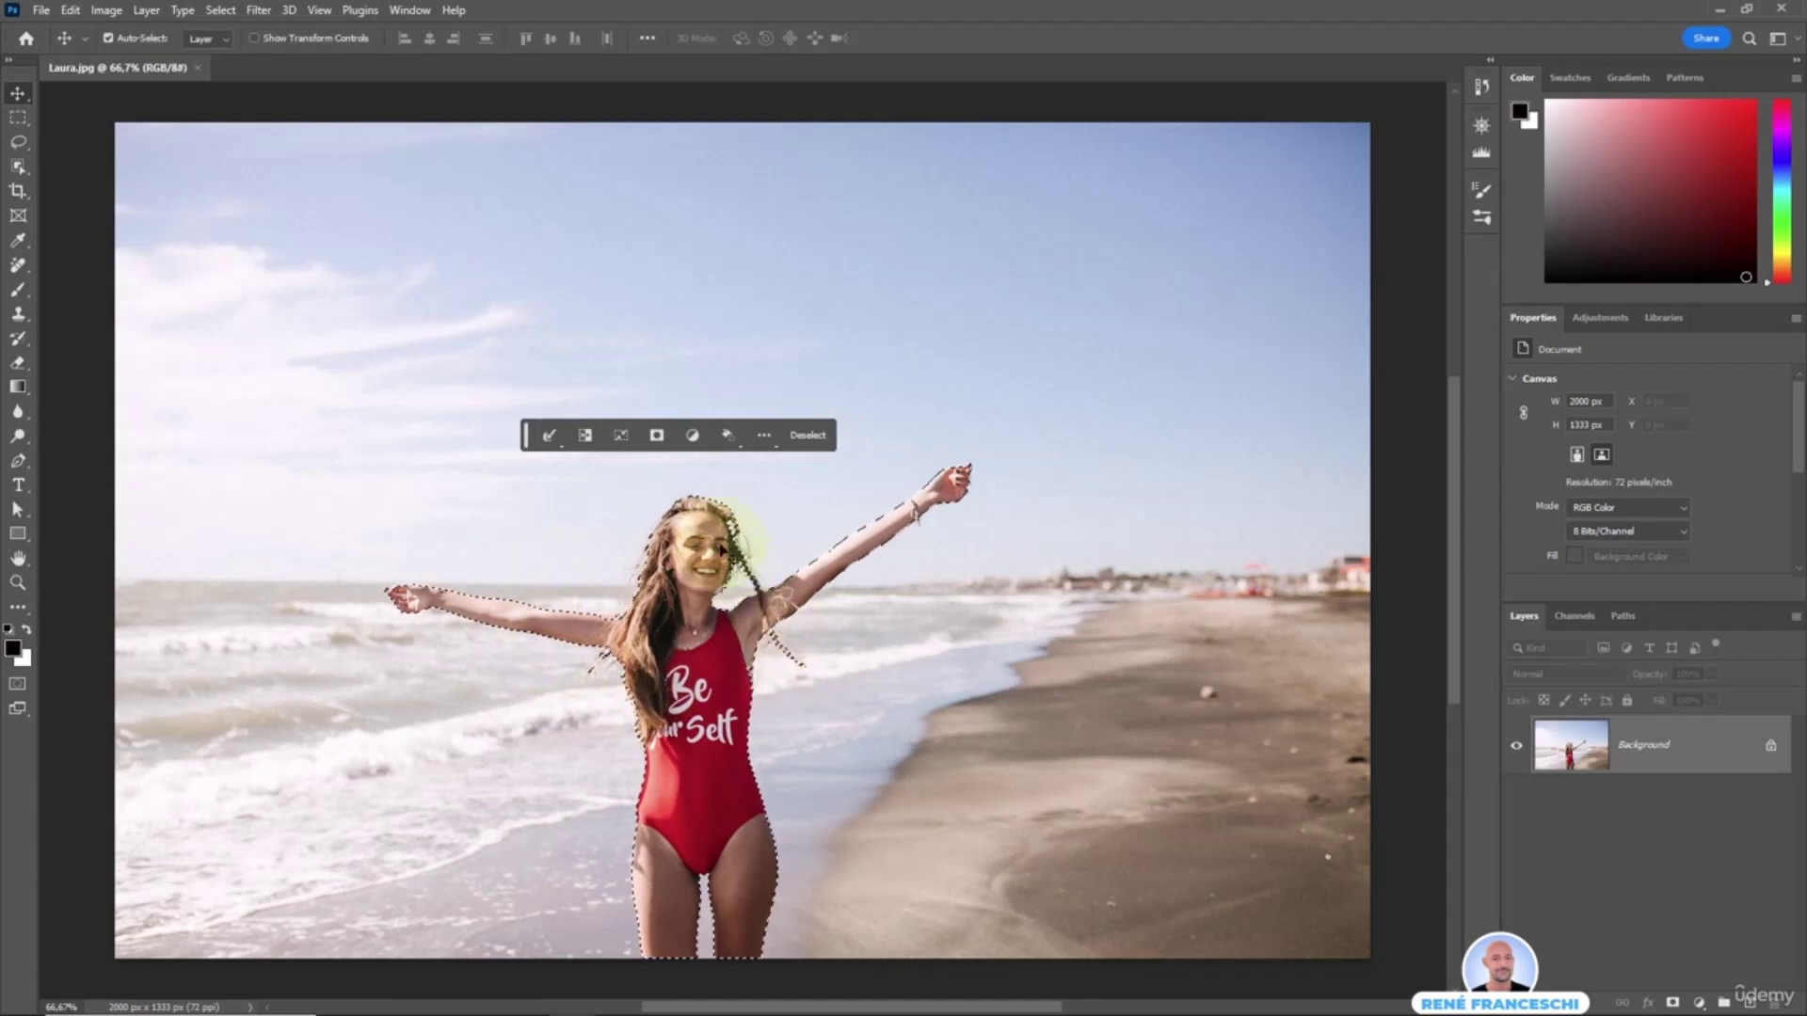
{"action": "left_click", "coordinate": [655, 438]}
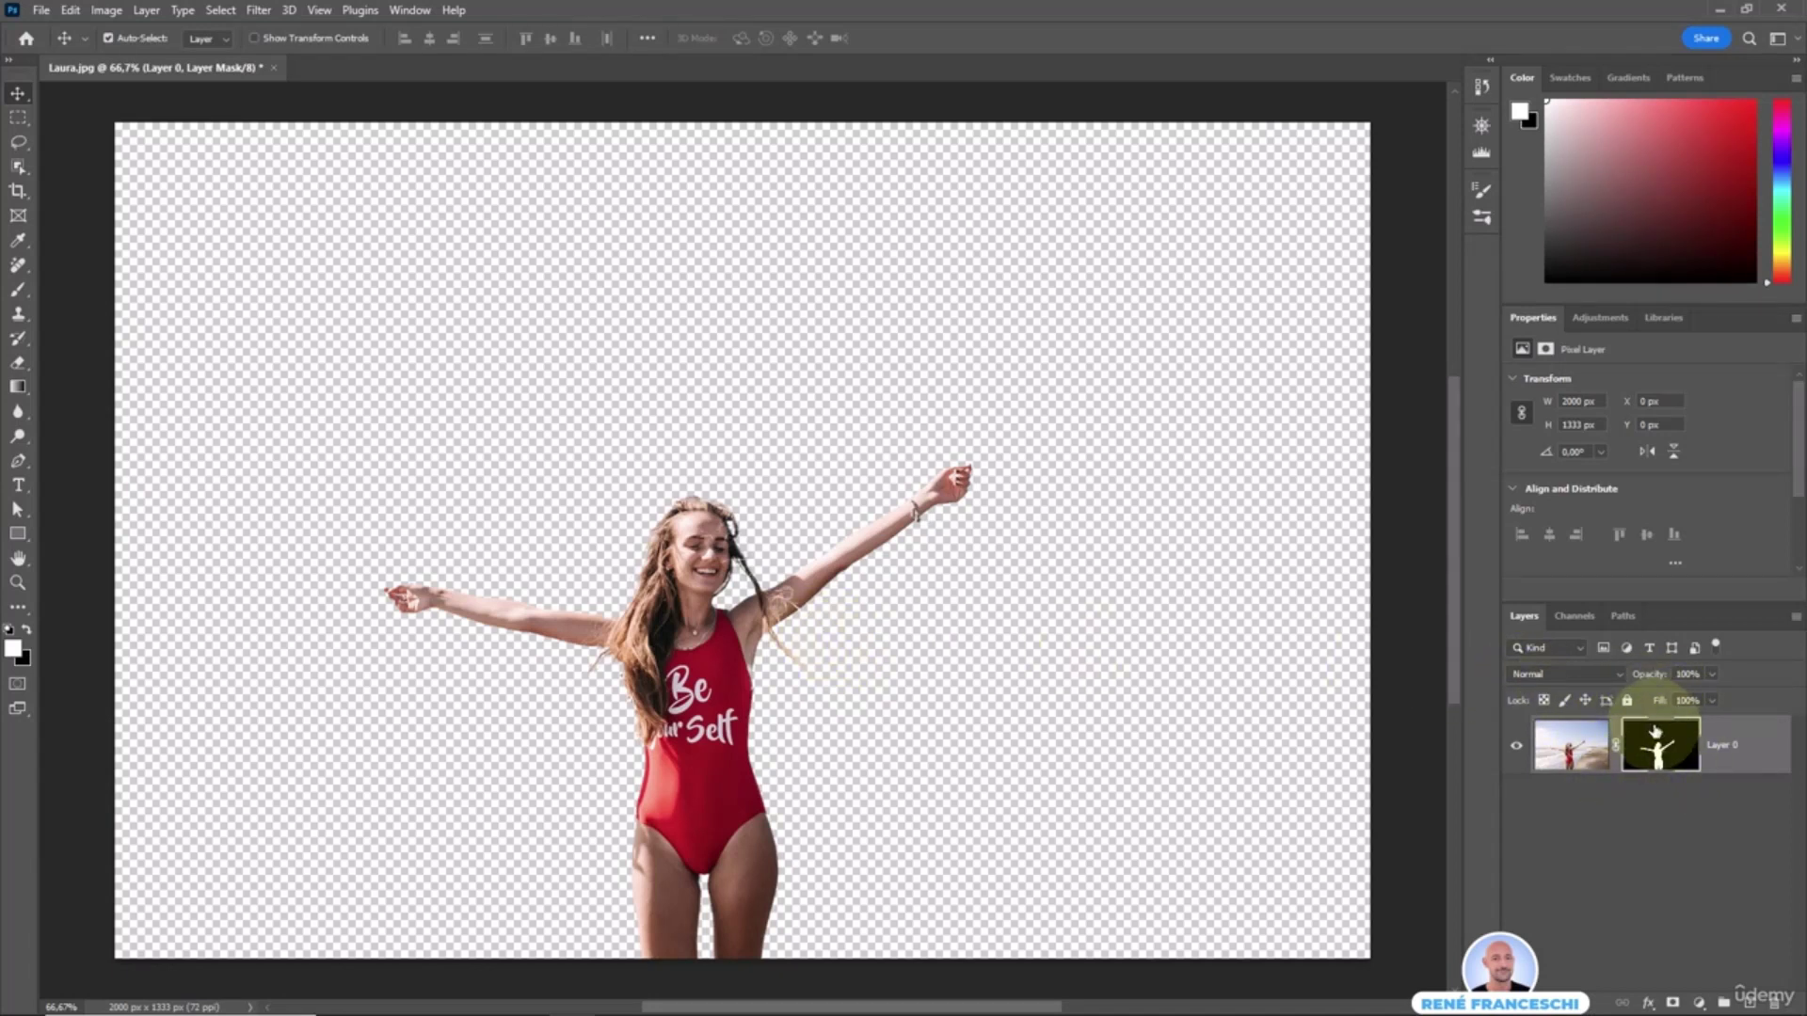
{"action": "key", "text": "ctrl+z"}
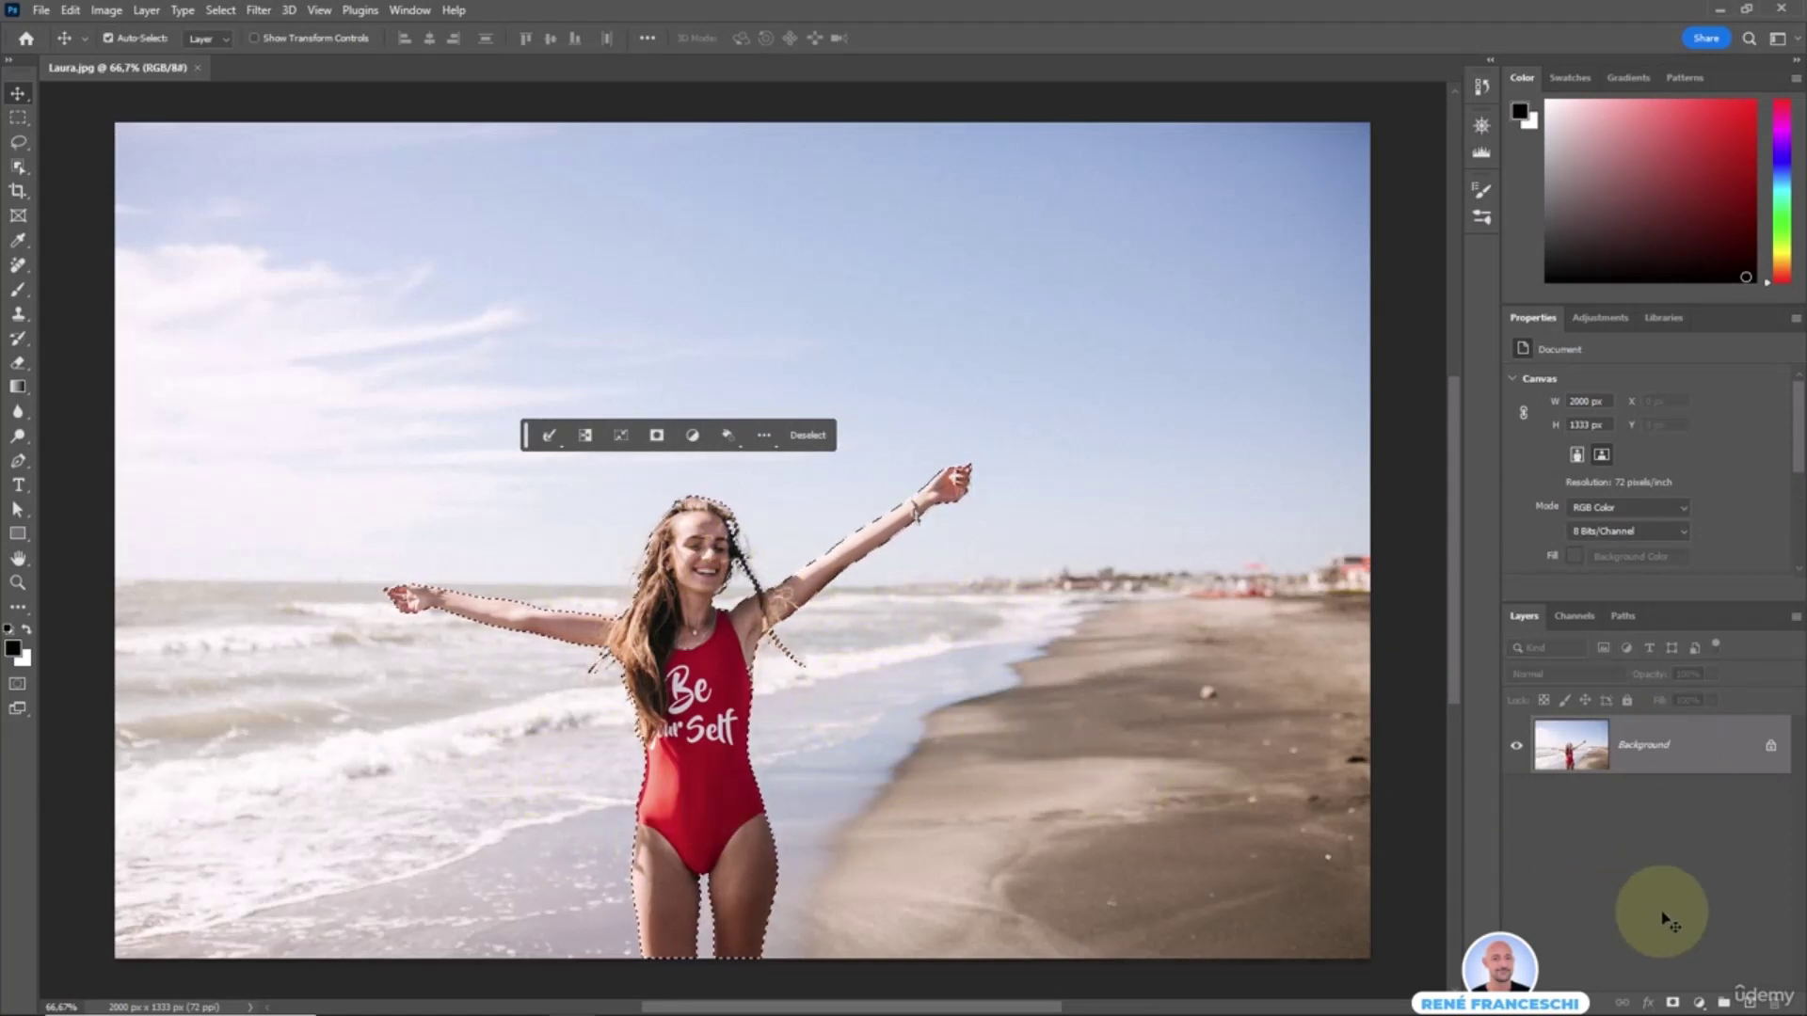
{"action": "left_click", "coordinate": [1672, 1000]}
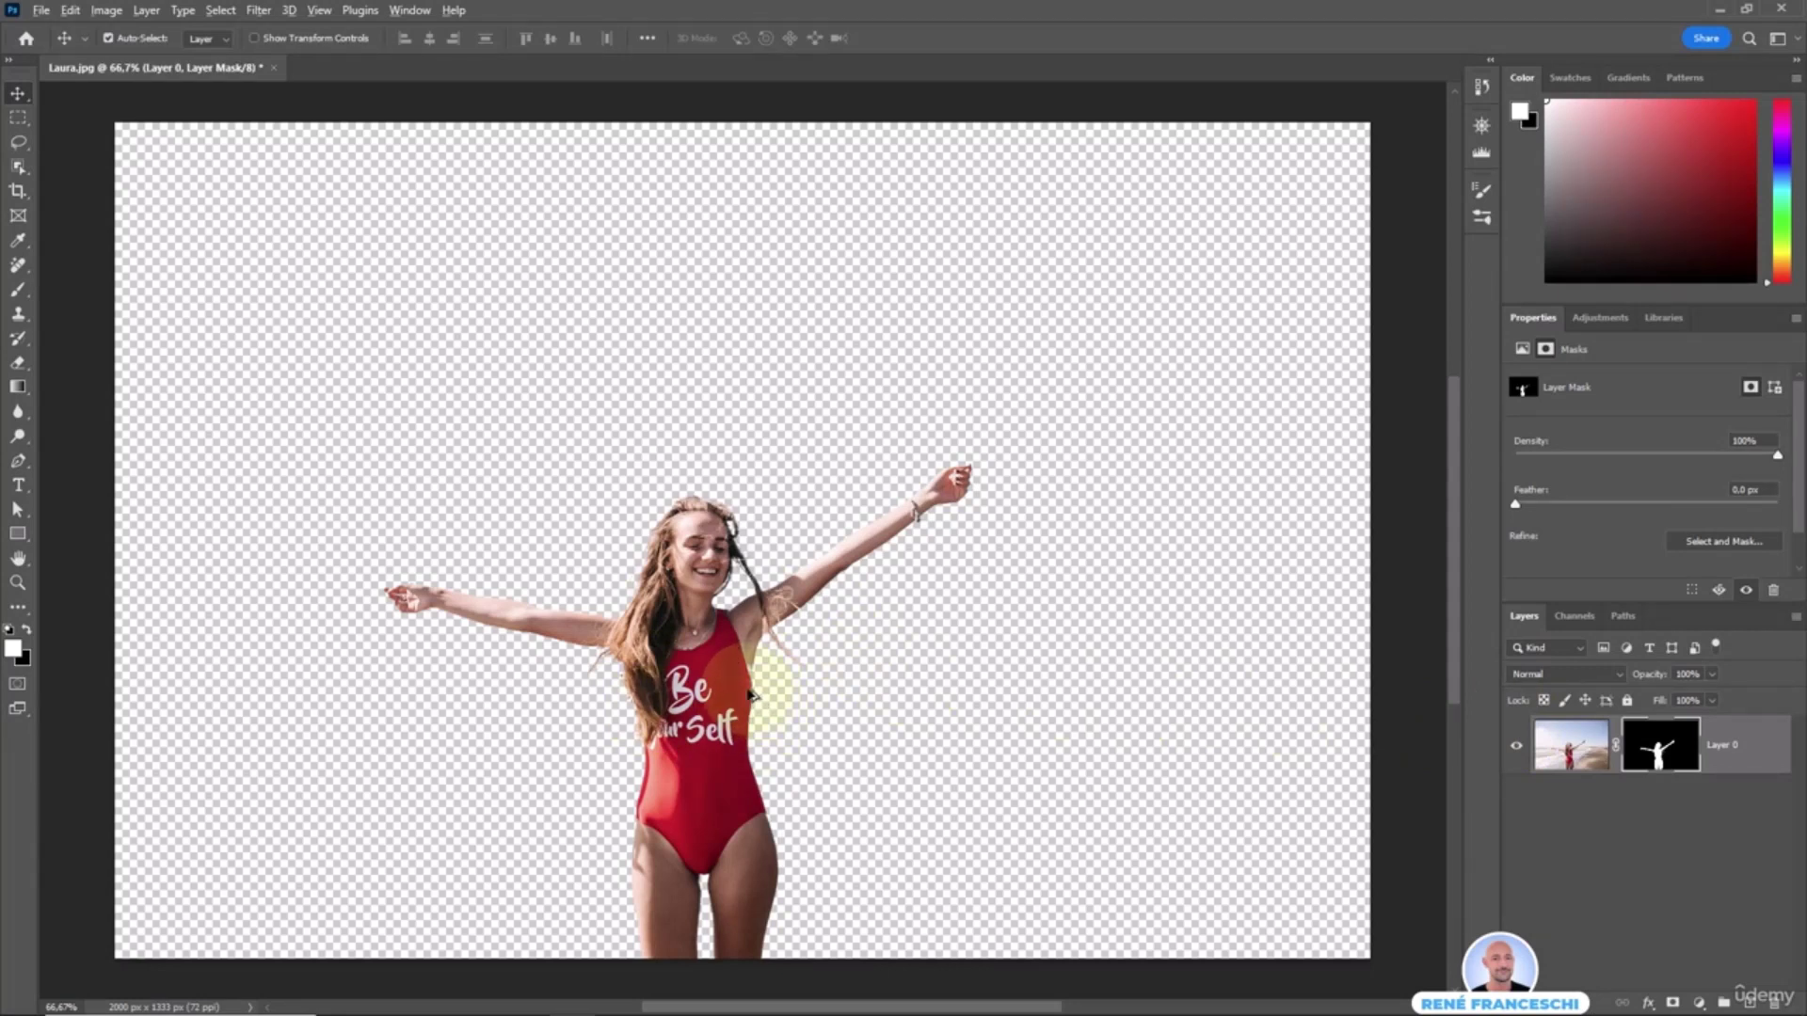
- Set the Brush tool to 20 px and 100% hardness, and paint white on the mask along the swimsuit's edge below the armpit
{"action": "scroll", "coordinate": [752, 686], "scroll_direction": "up", "scroll_amount": 5}
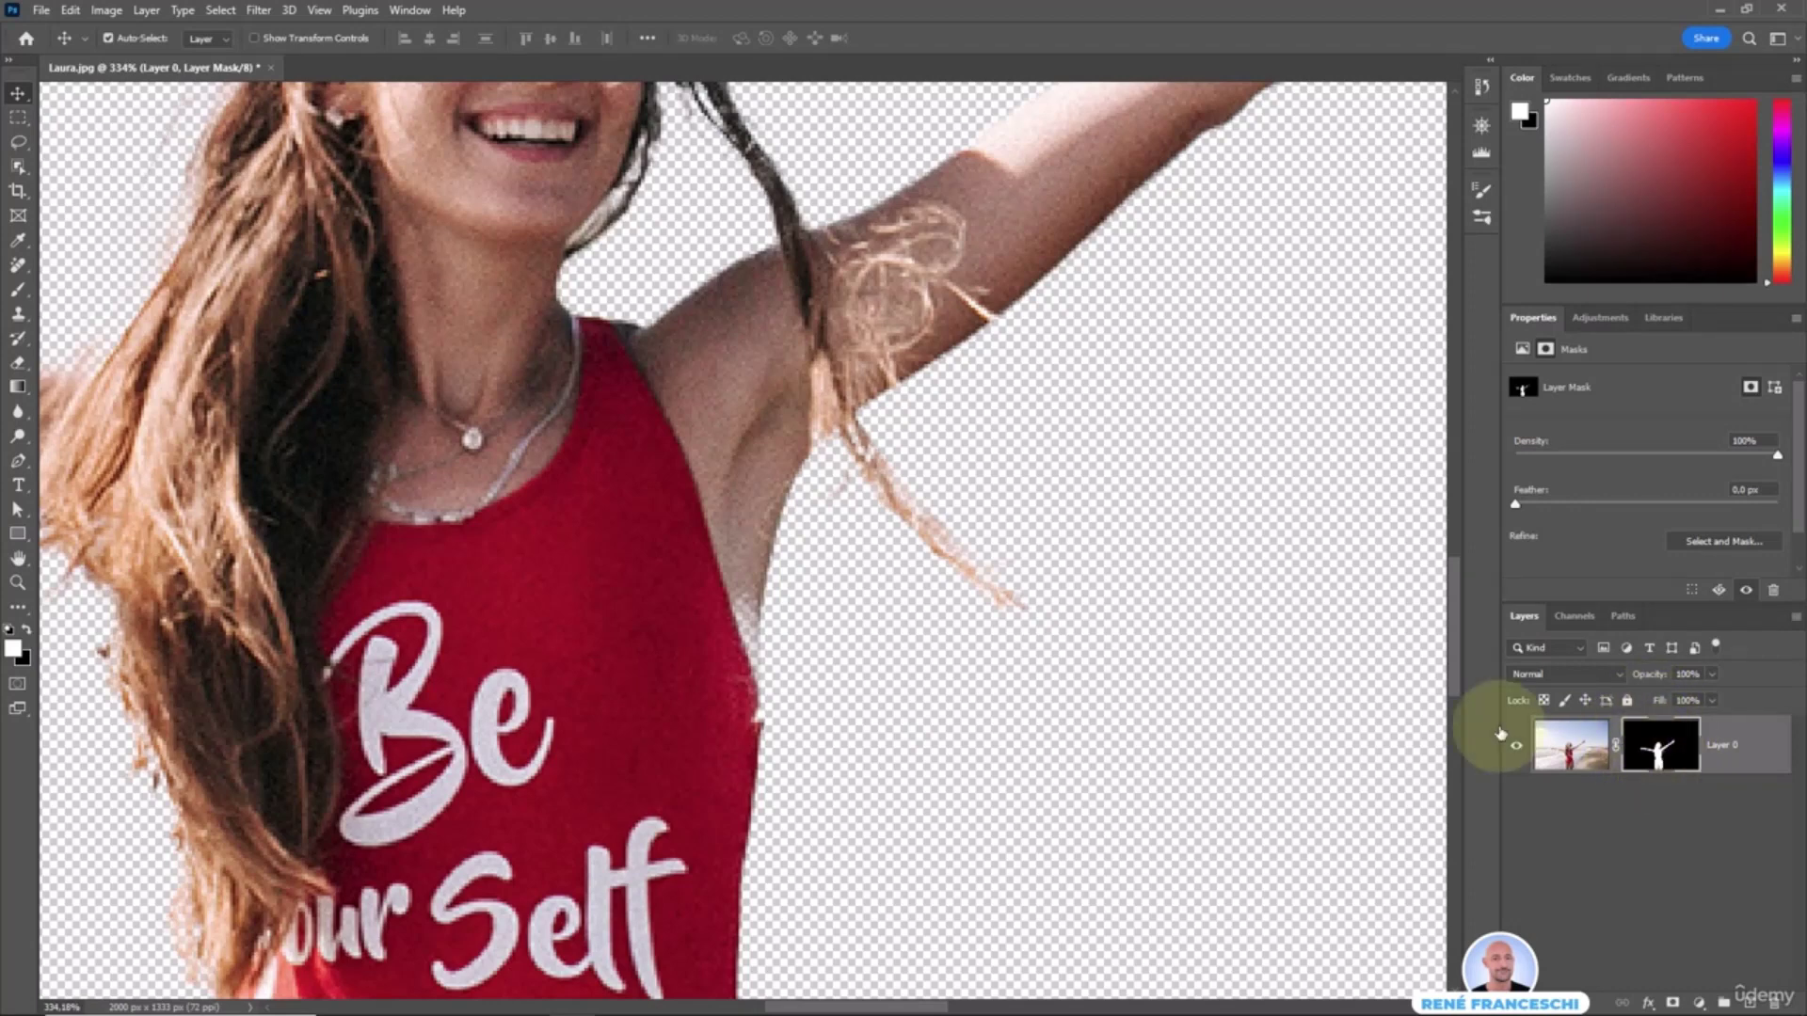
{"action": "left_click", "coordinate": [18, 288]}
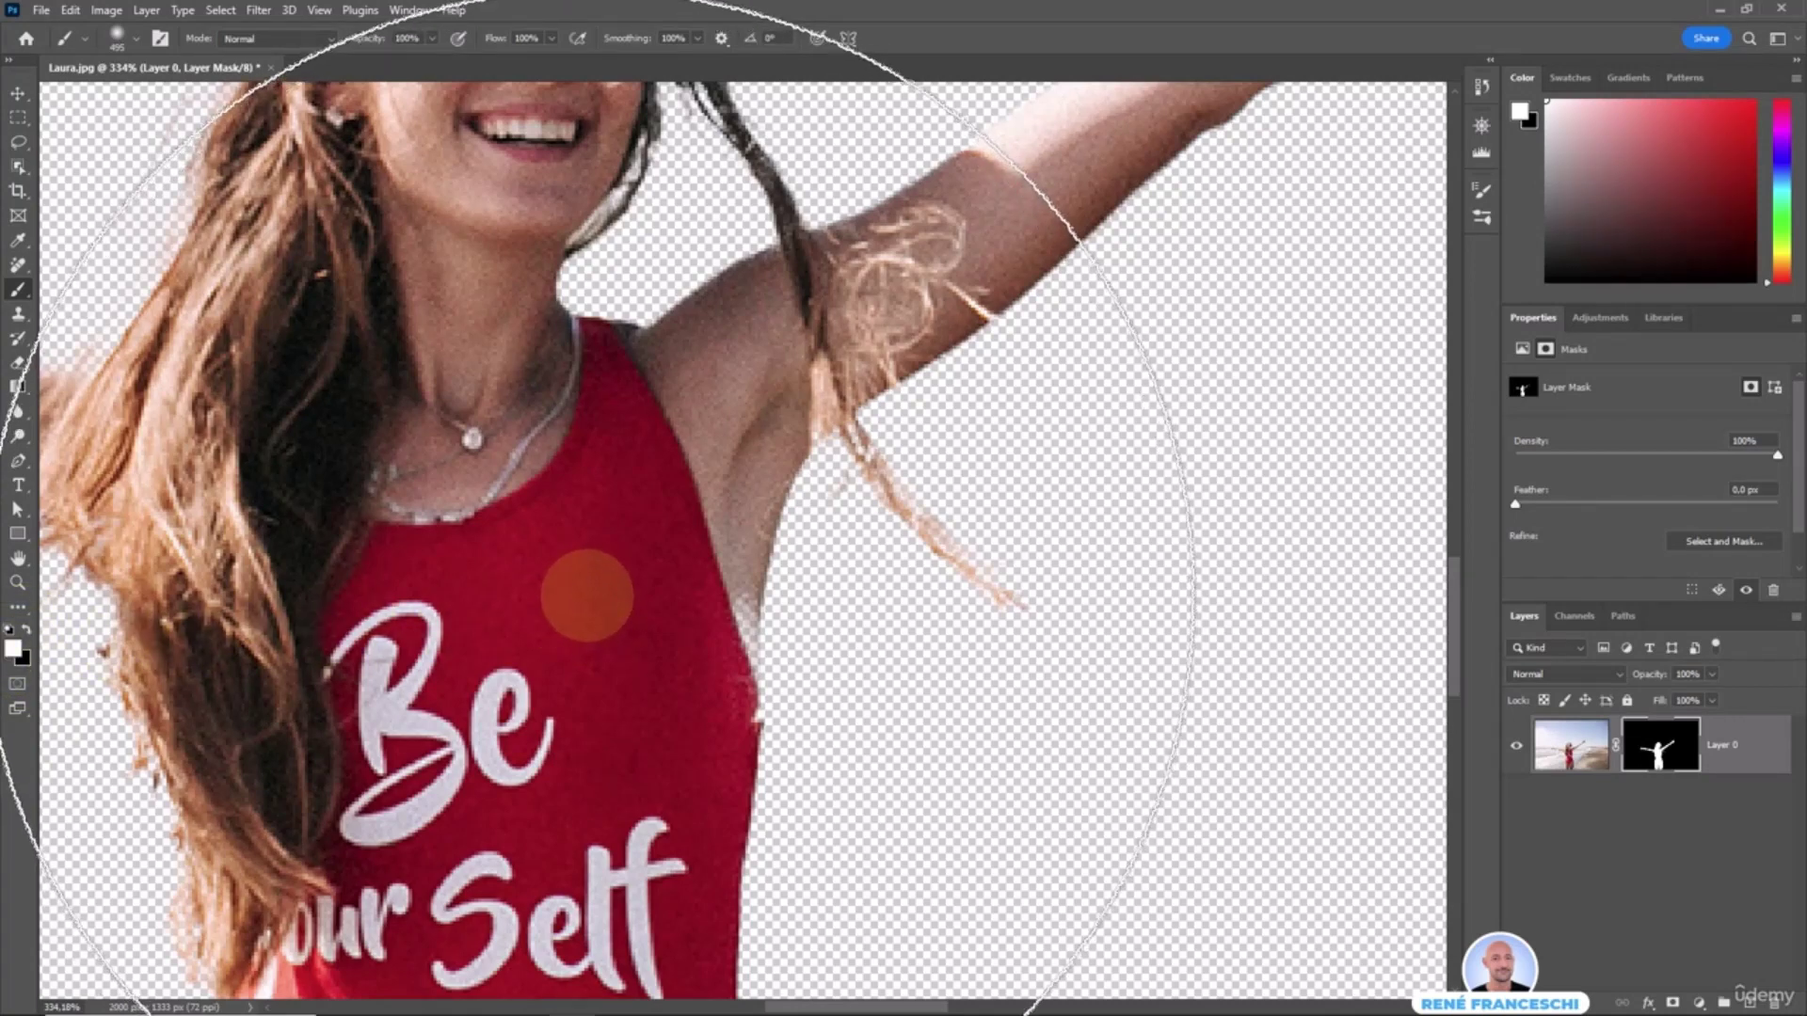
{"action": "right_click", "coordinate": [631, 585]}
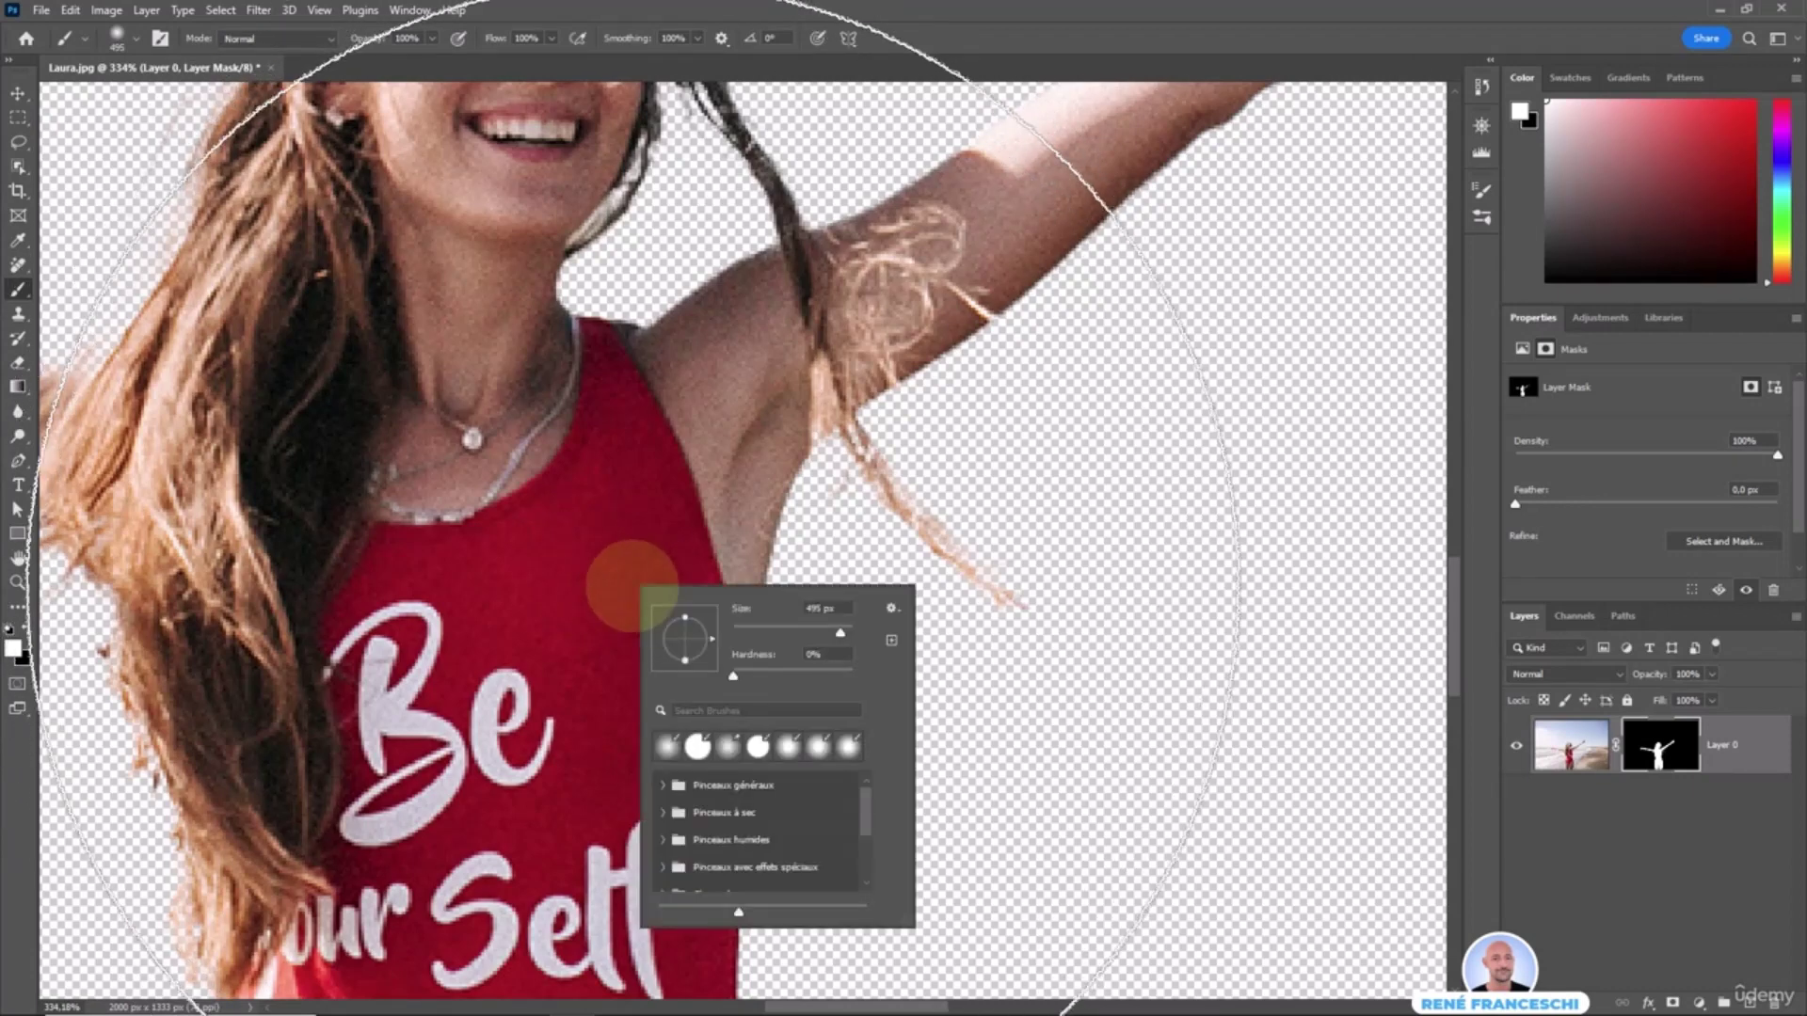
{"action": "mouse_move", "coordinate": [703, 629]}
{"action": "left_mouse_down"}
{"action": "mouse_move", "coordinate": [827, 625]}
{"action": "mouse_move", "coordinate": [763, 638]}
{"action": "left_mouse_up"}
{"action": "left_click", "coordinate": [745, 634]}
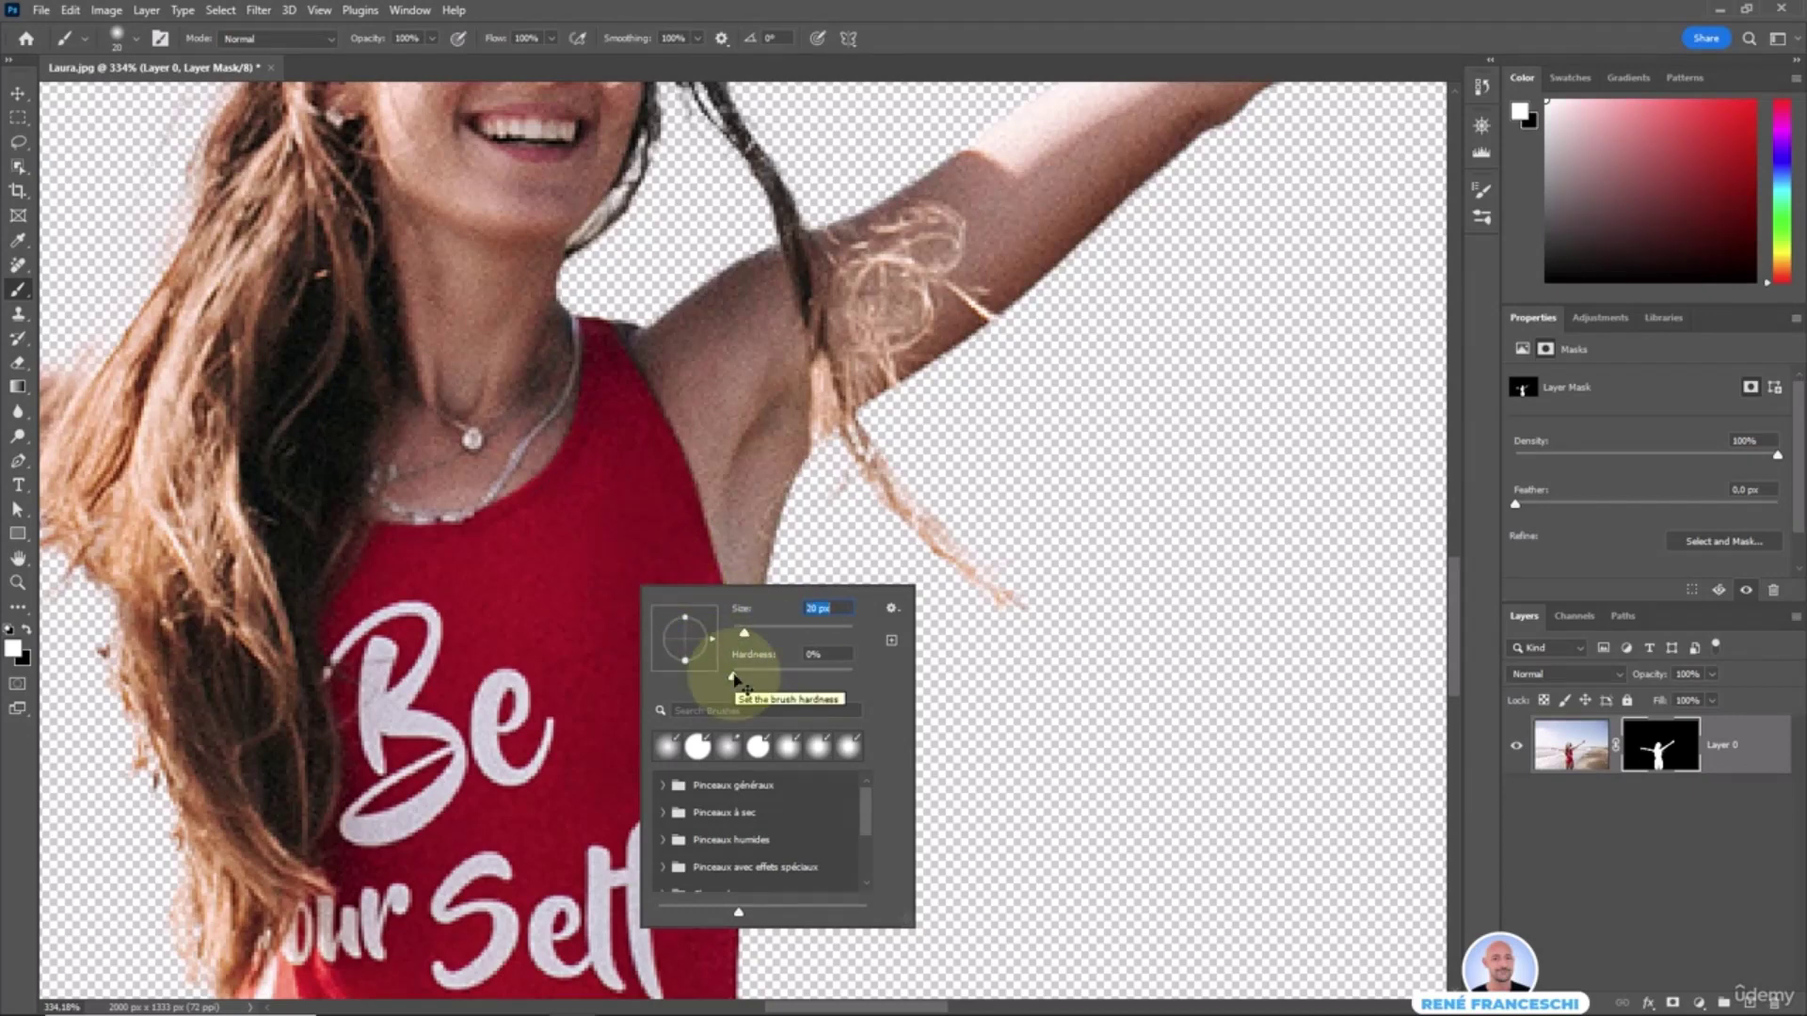
{"action": "left_click_drag", "start_coordinate": [733, 677], "coordinate": [854, 682]}
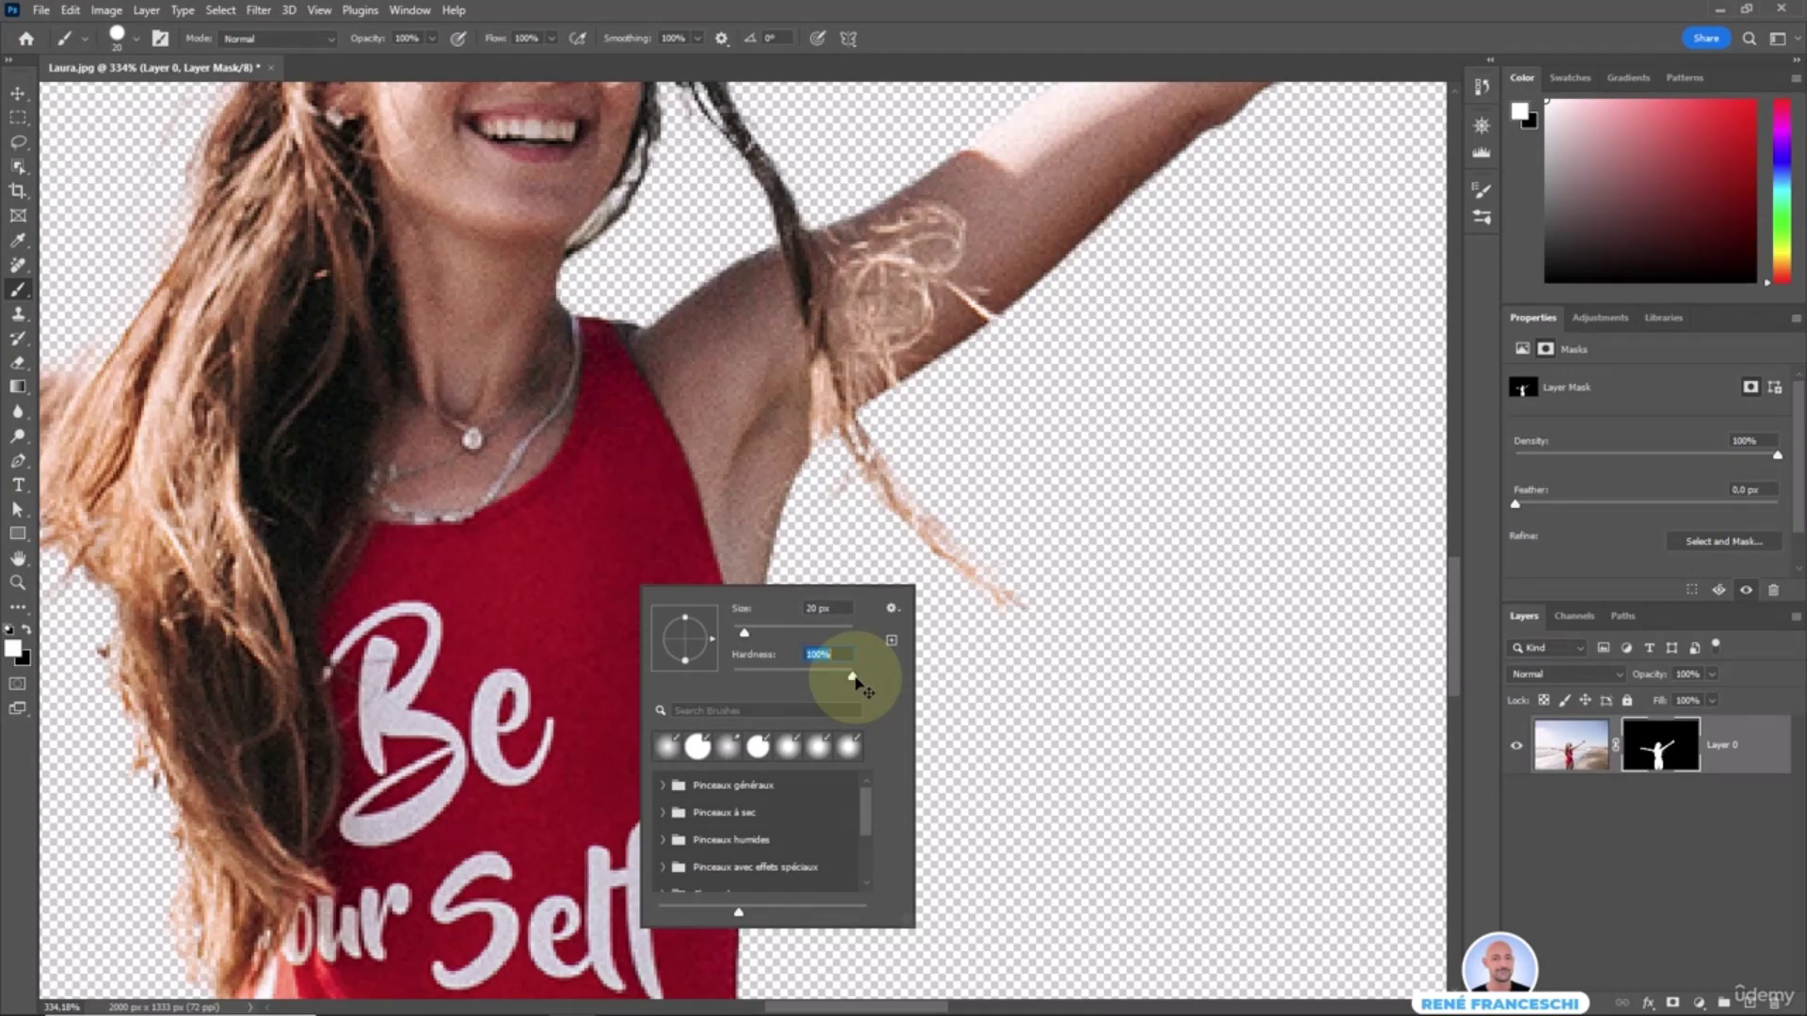
{"action": "key", "text": "Return"}
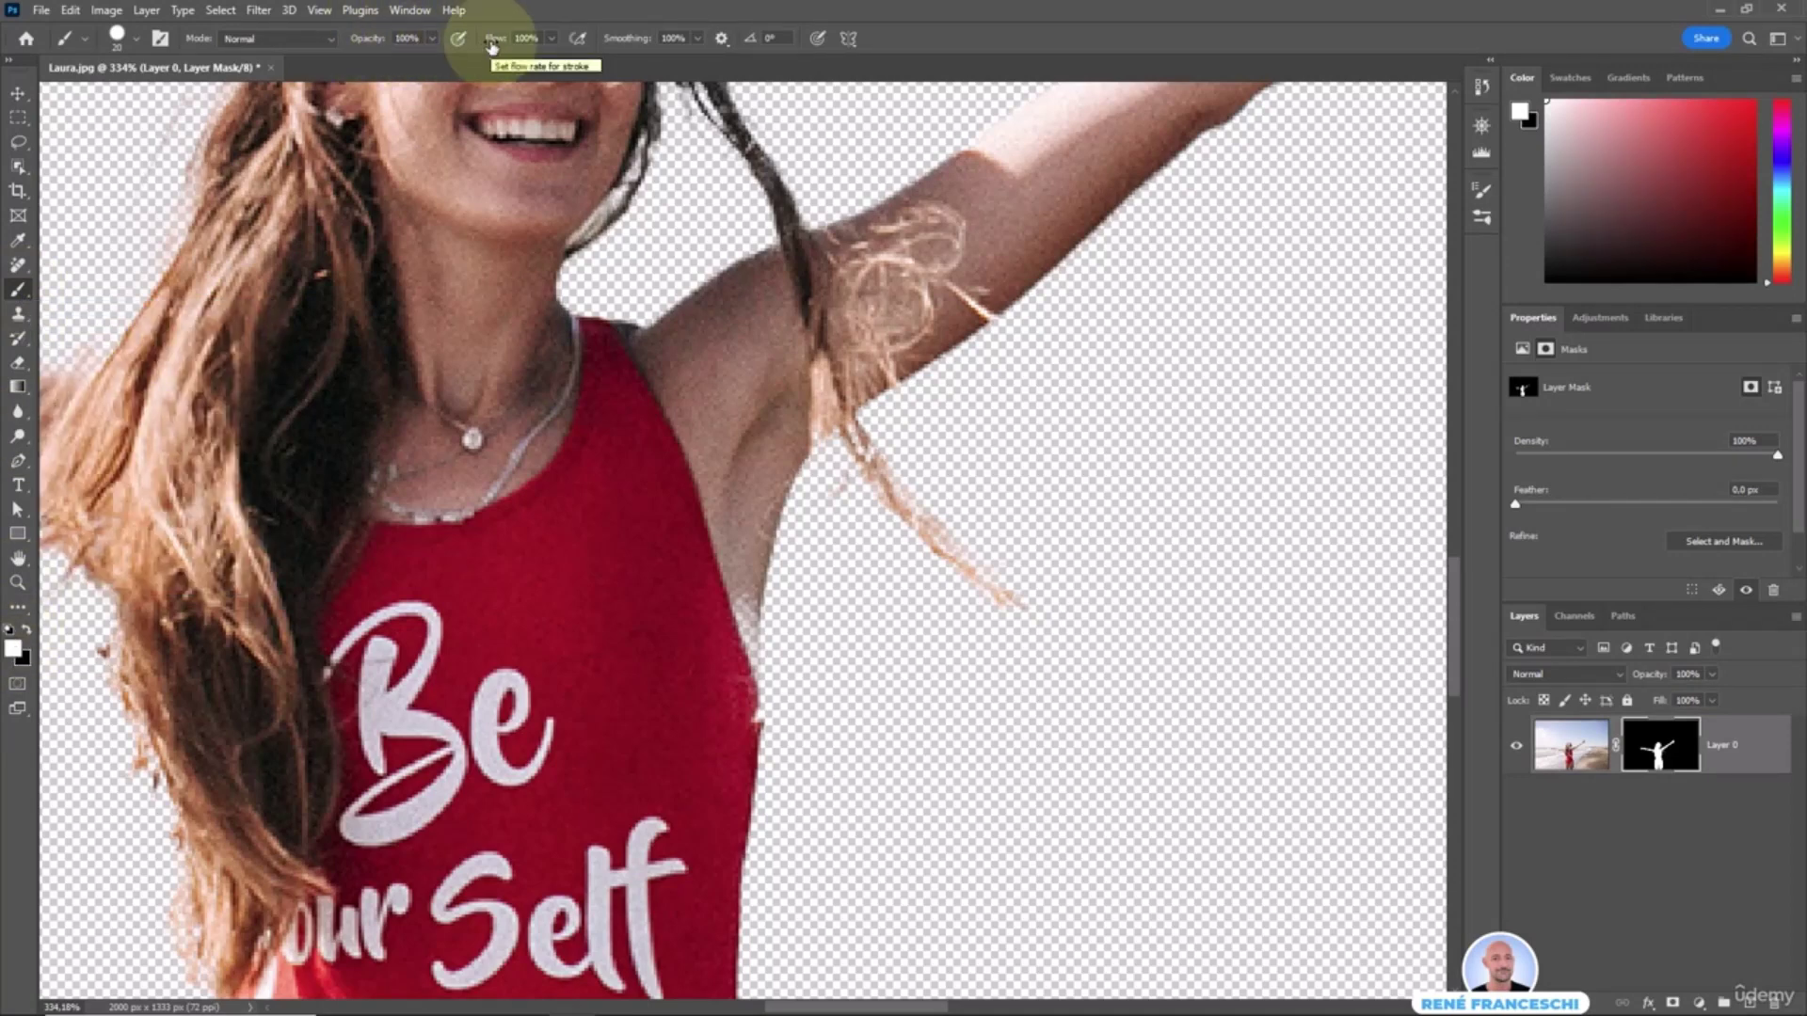
{"action": "mouse_move", "coordinate": [716, 593]}
{"action": "left_mouse_down"}
{"action": "mouse_move", "coordinate": [722, 665]}
{"action": "mouse_move", "coordinate": [729, 587]}
{"action": "mouse_move", "coordinate": [725, 730]}
{"action": "left_mouse_up"}
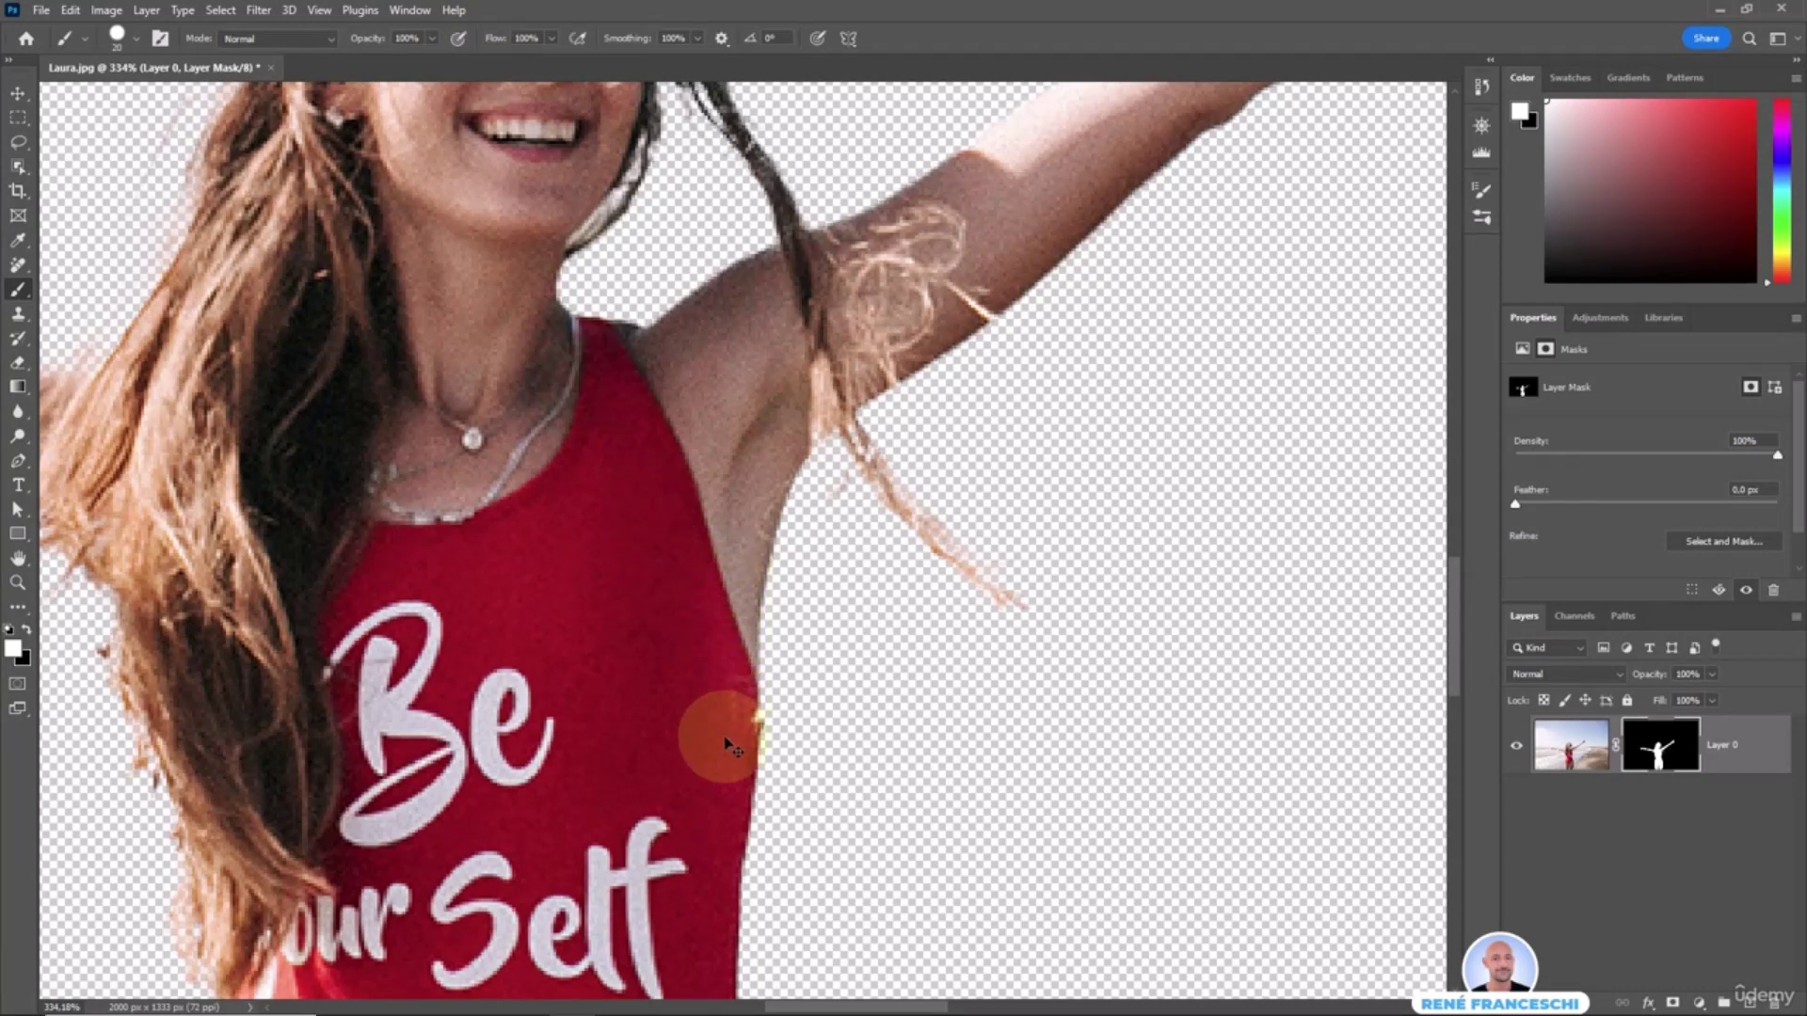
- Lower the layer mask's density to 2% to compare the woman's bare-wristed hand with the original photo
{"action": "left_click_drag", "start_coordinate": [1037, 203], "coordinate": [383, 653]}
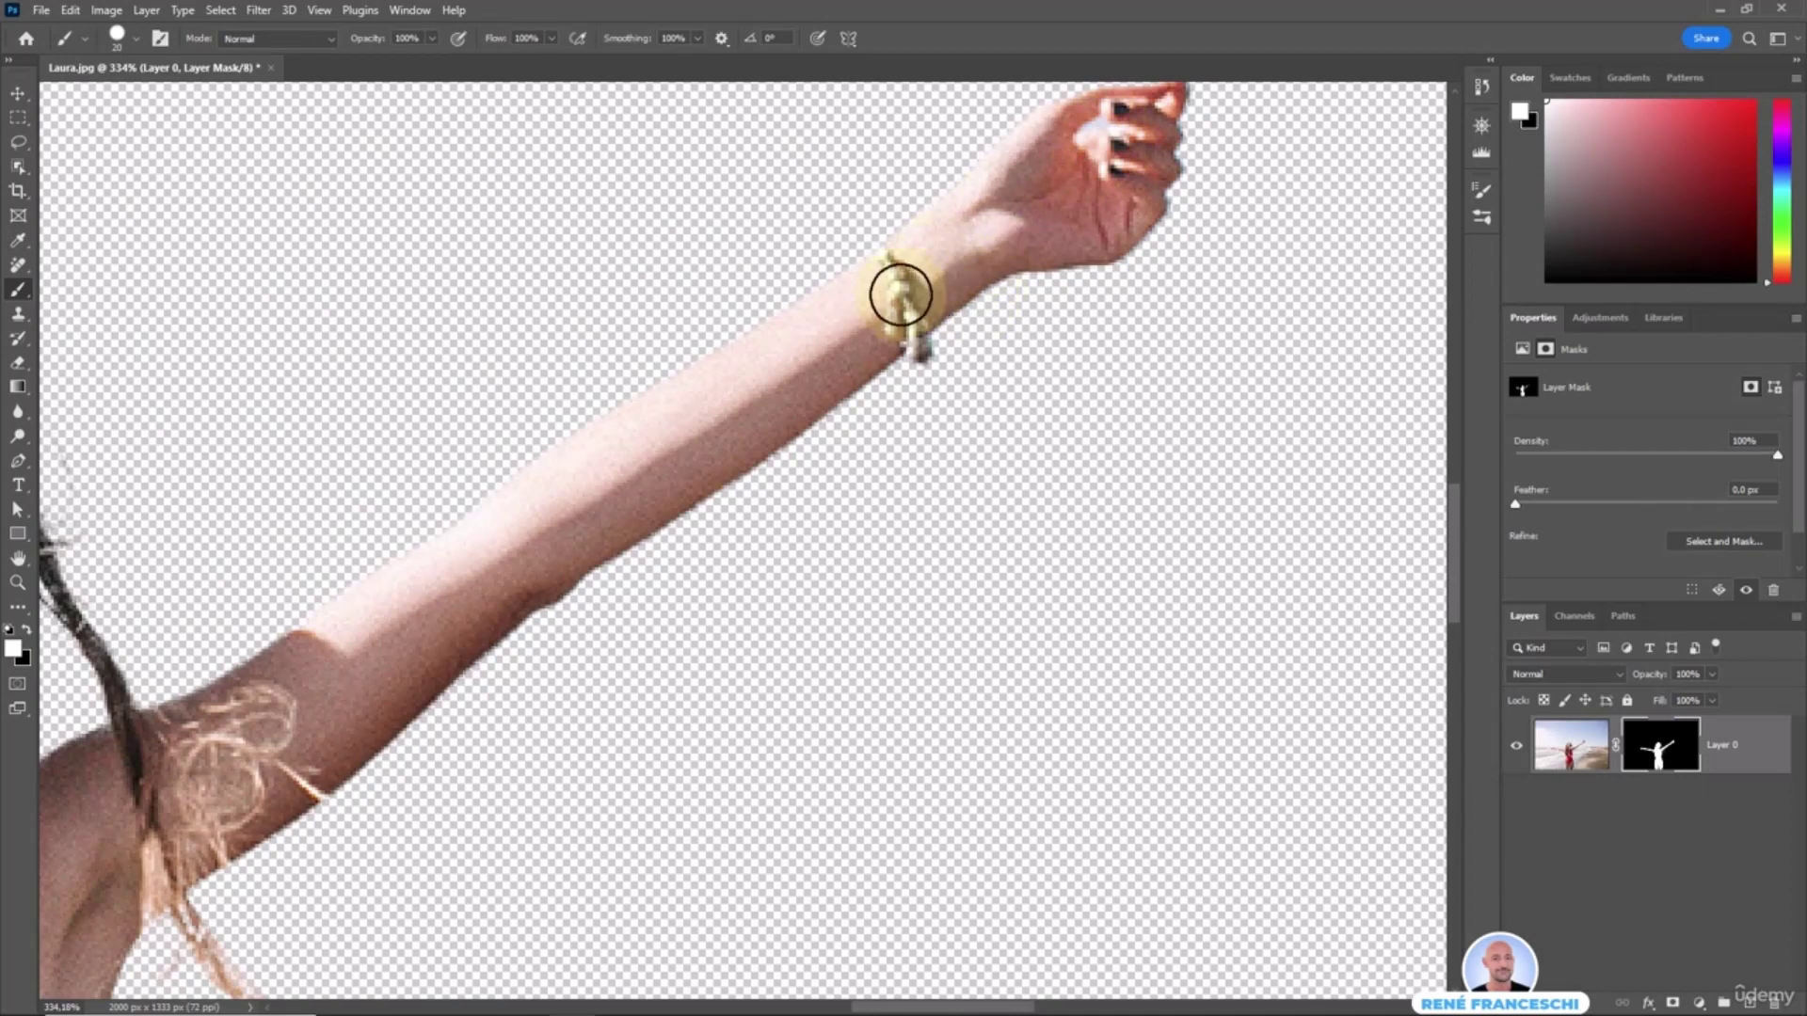
{"action": "left_click_drag", "start_coordinate": [166, 829], "coordinate": [371, 809]}
{"action": "left_click_drag", "start_coordinate": [241, 803], "coordinate": [1398, 481]}
{"action": "left_click_drag", "start_coordinate": [766, 718], "coordinate": [1310, 720]}
{"action": "left_click_drag", "start_coordinate": [690, 540], "coordinate": [1007, 710]}
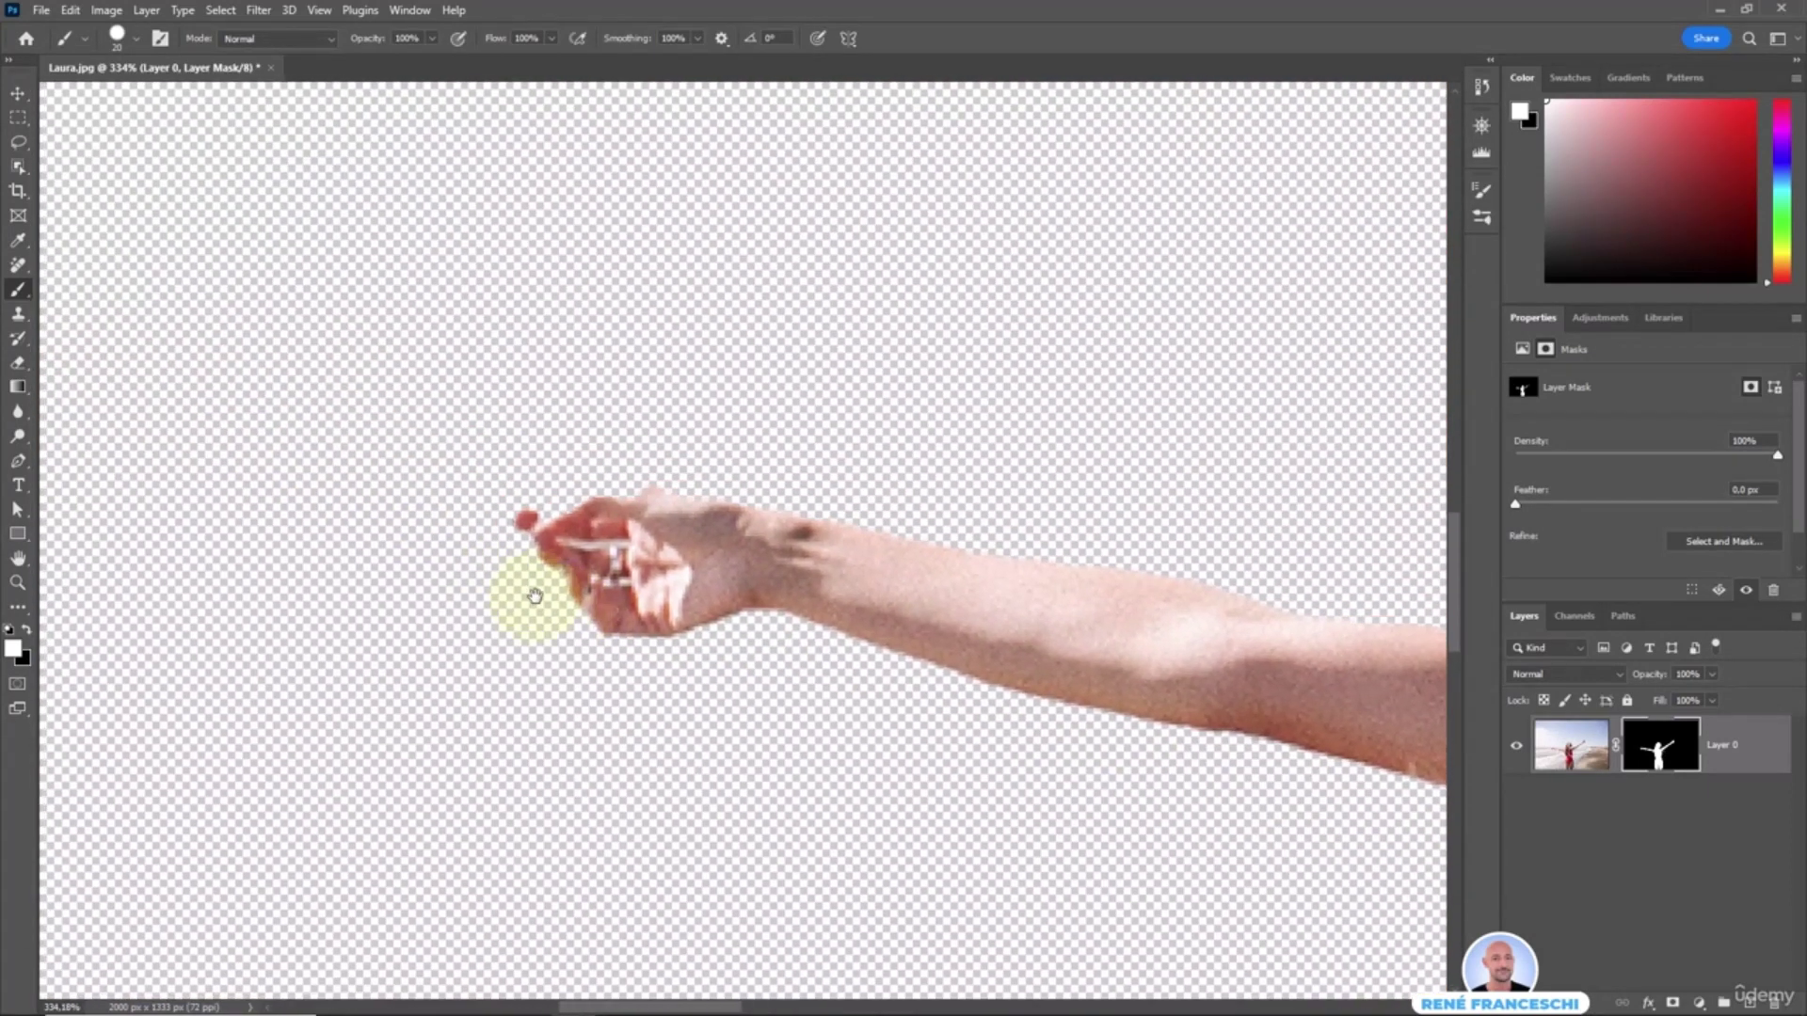
{"action": "scroll", "coordinate": [585, 524], "scroll_direction": "up", "scroll_amount": 3}
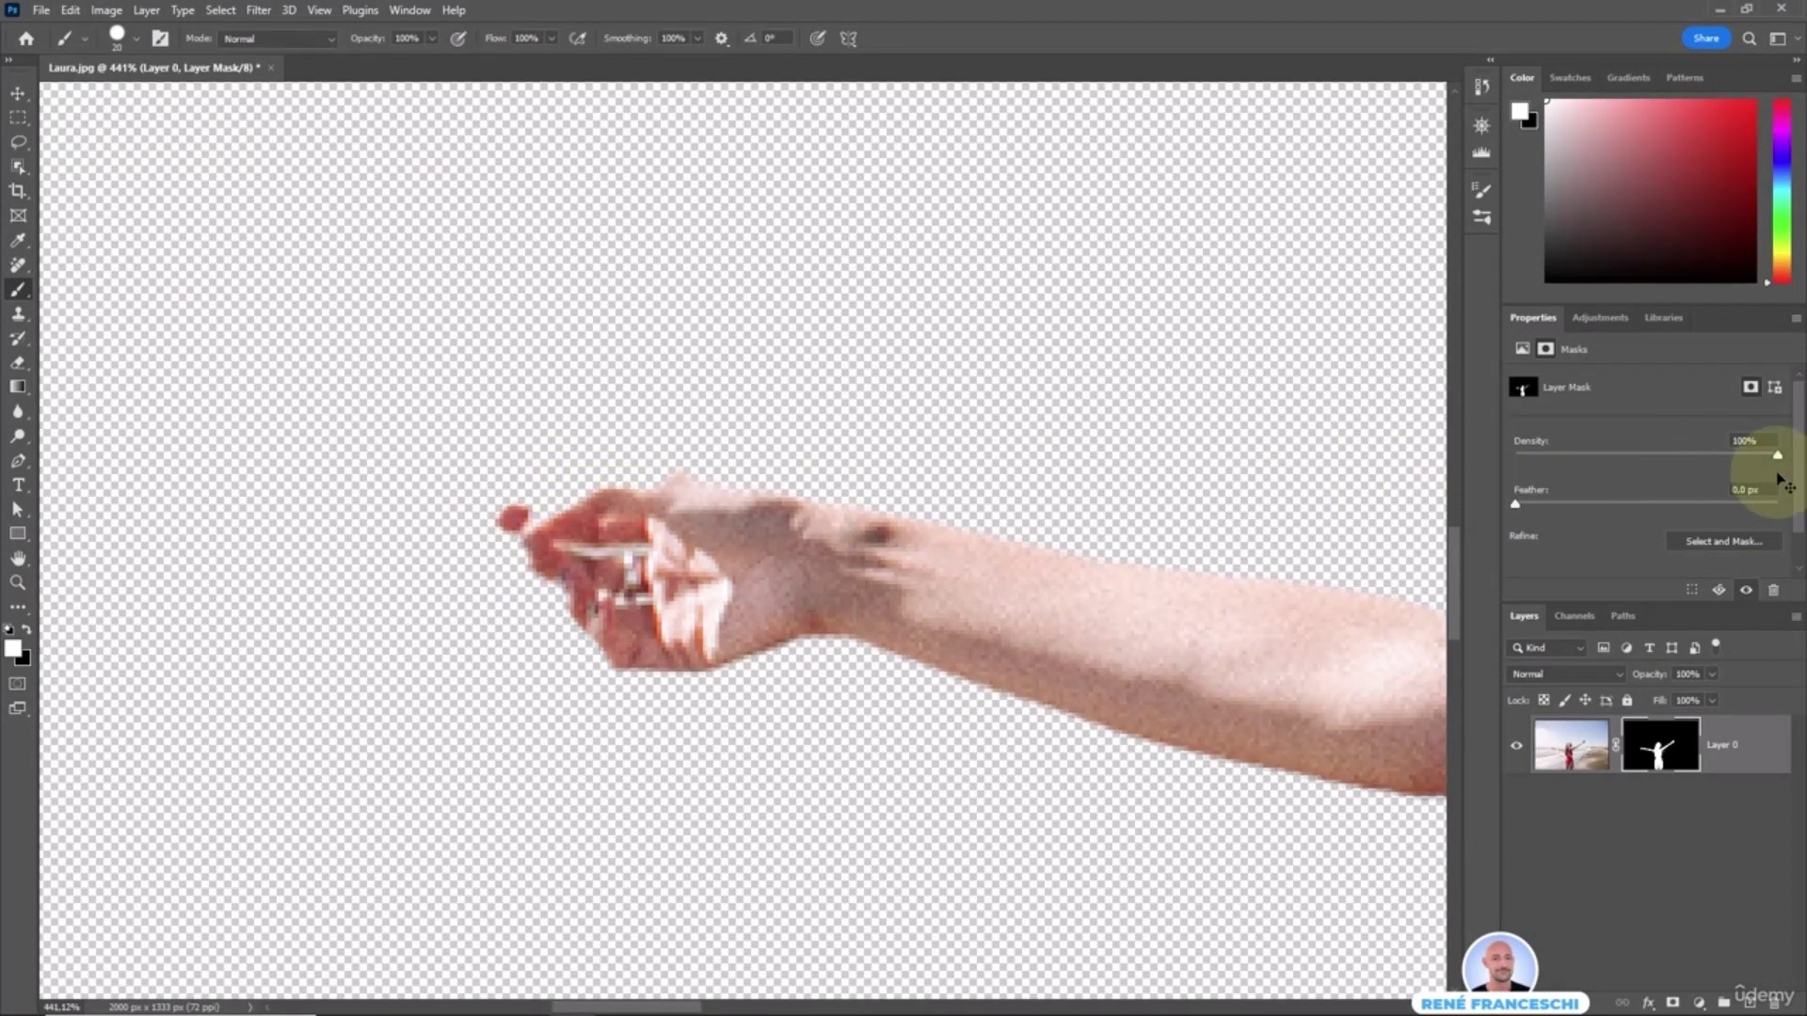
{"action": "left_click_drag", "start_coordinate": [1771, 458], "coordinate": [1519, 458]}
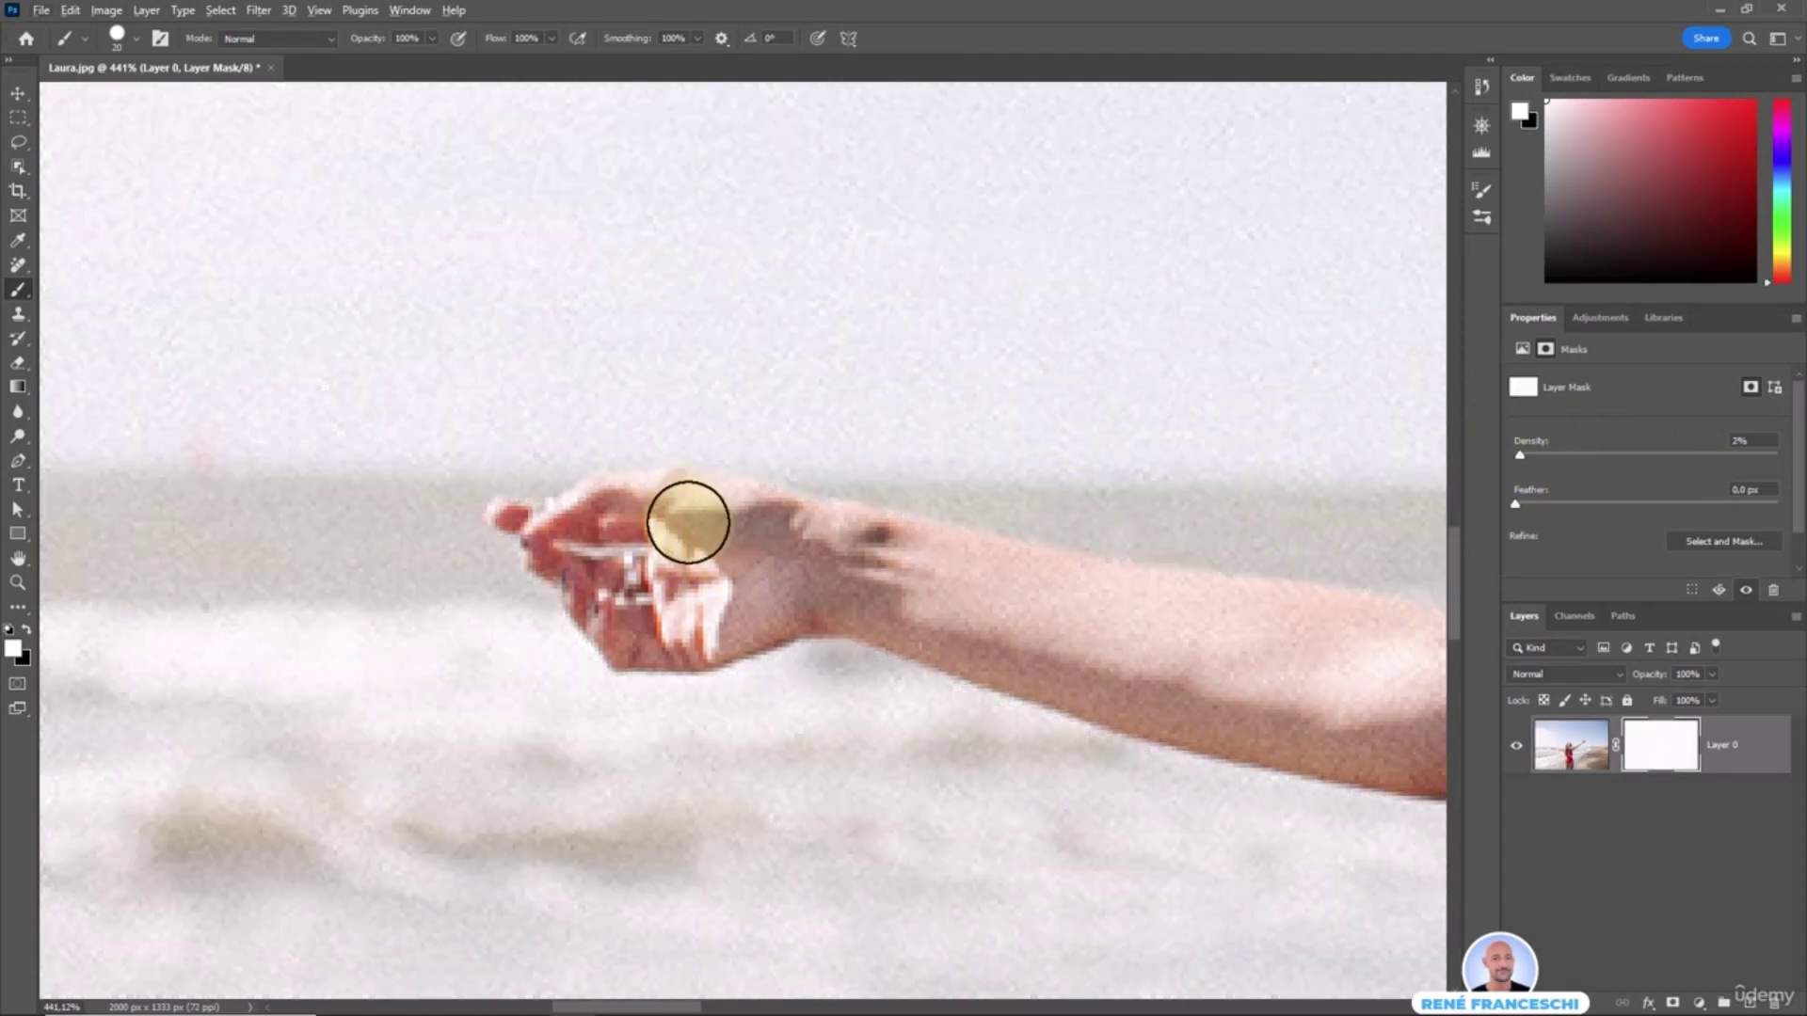
- Paint white over the hand on the mask with a 12 px brush and return the mask density to 100%
{"action": "right_click", "coordinate": [725, 511]}
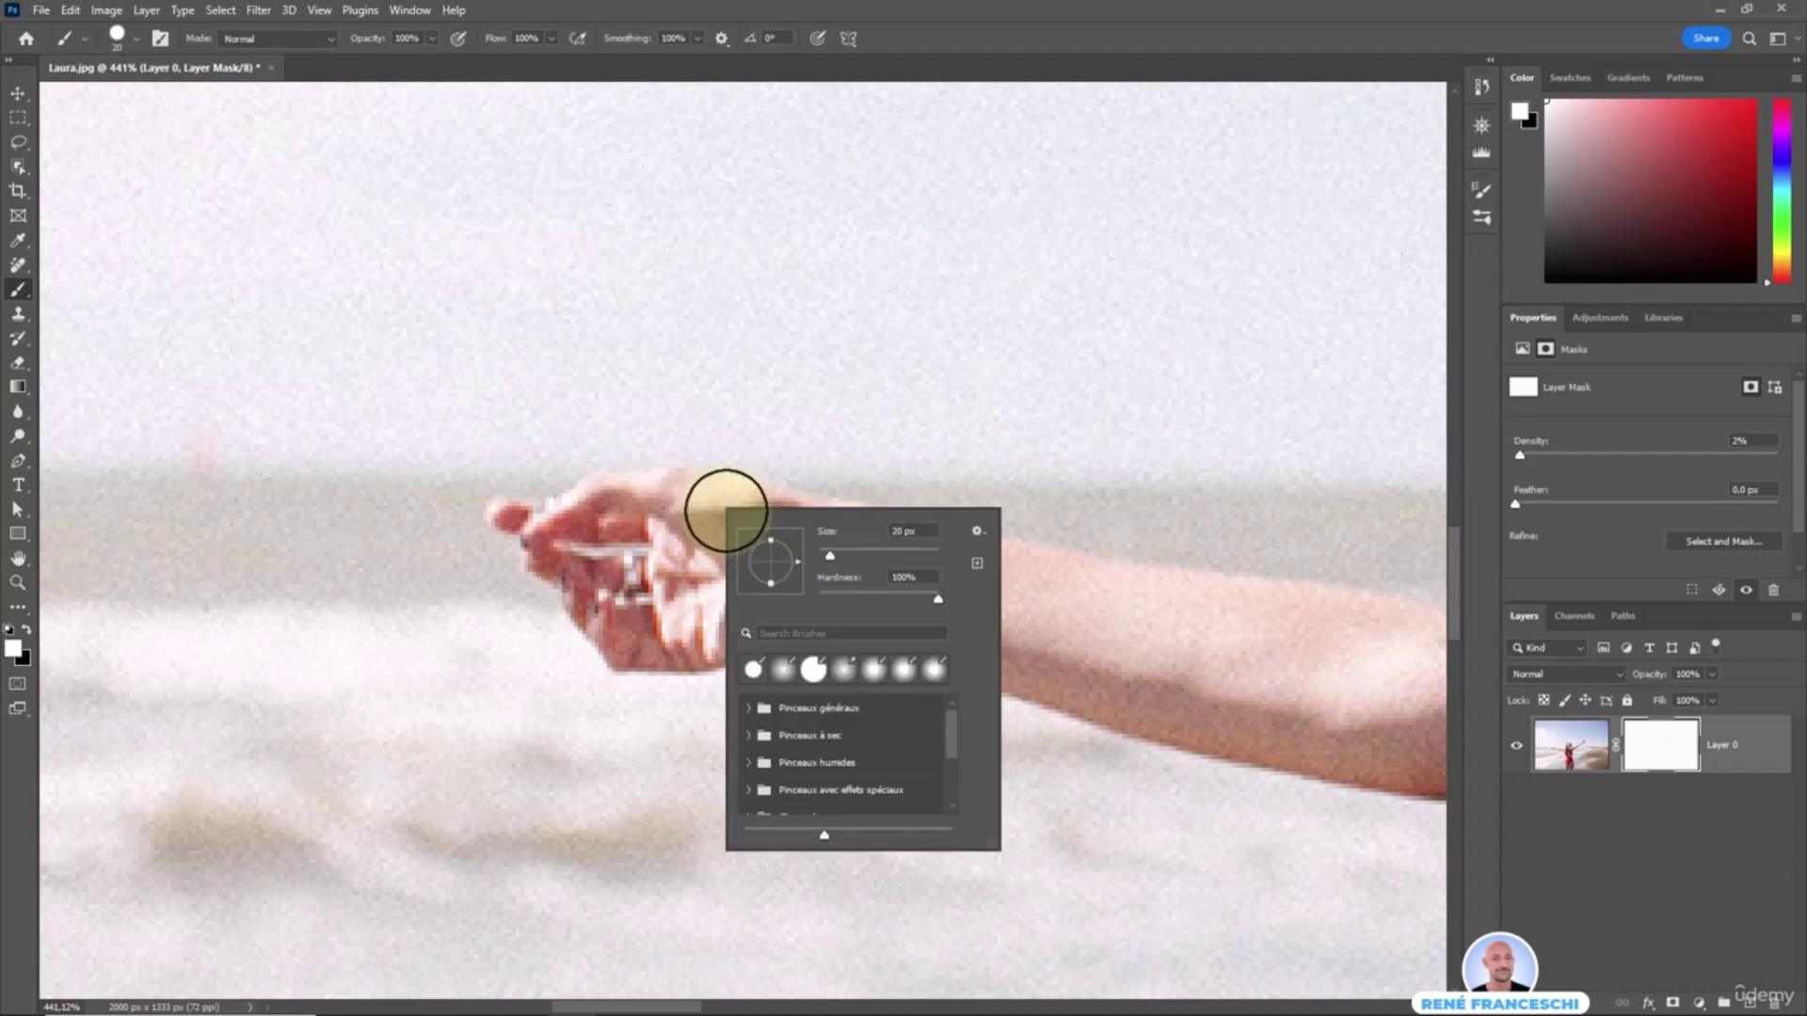
{"action": "left_click_drag", "start_coordinate": [830, 544], "coordinate": [824, 544]}
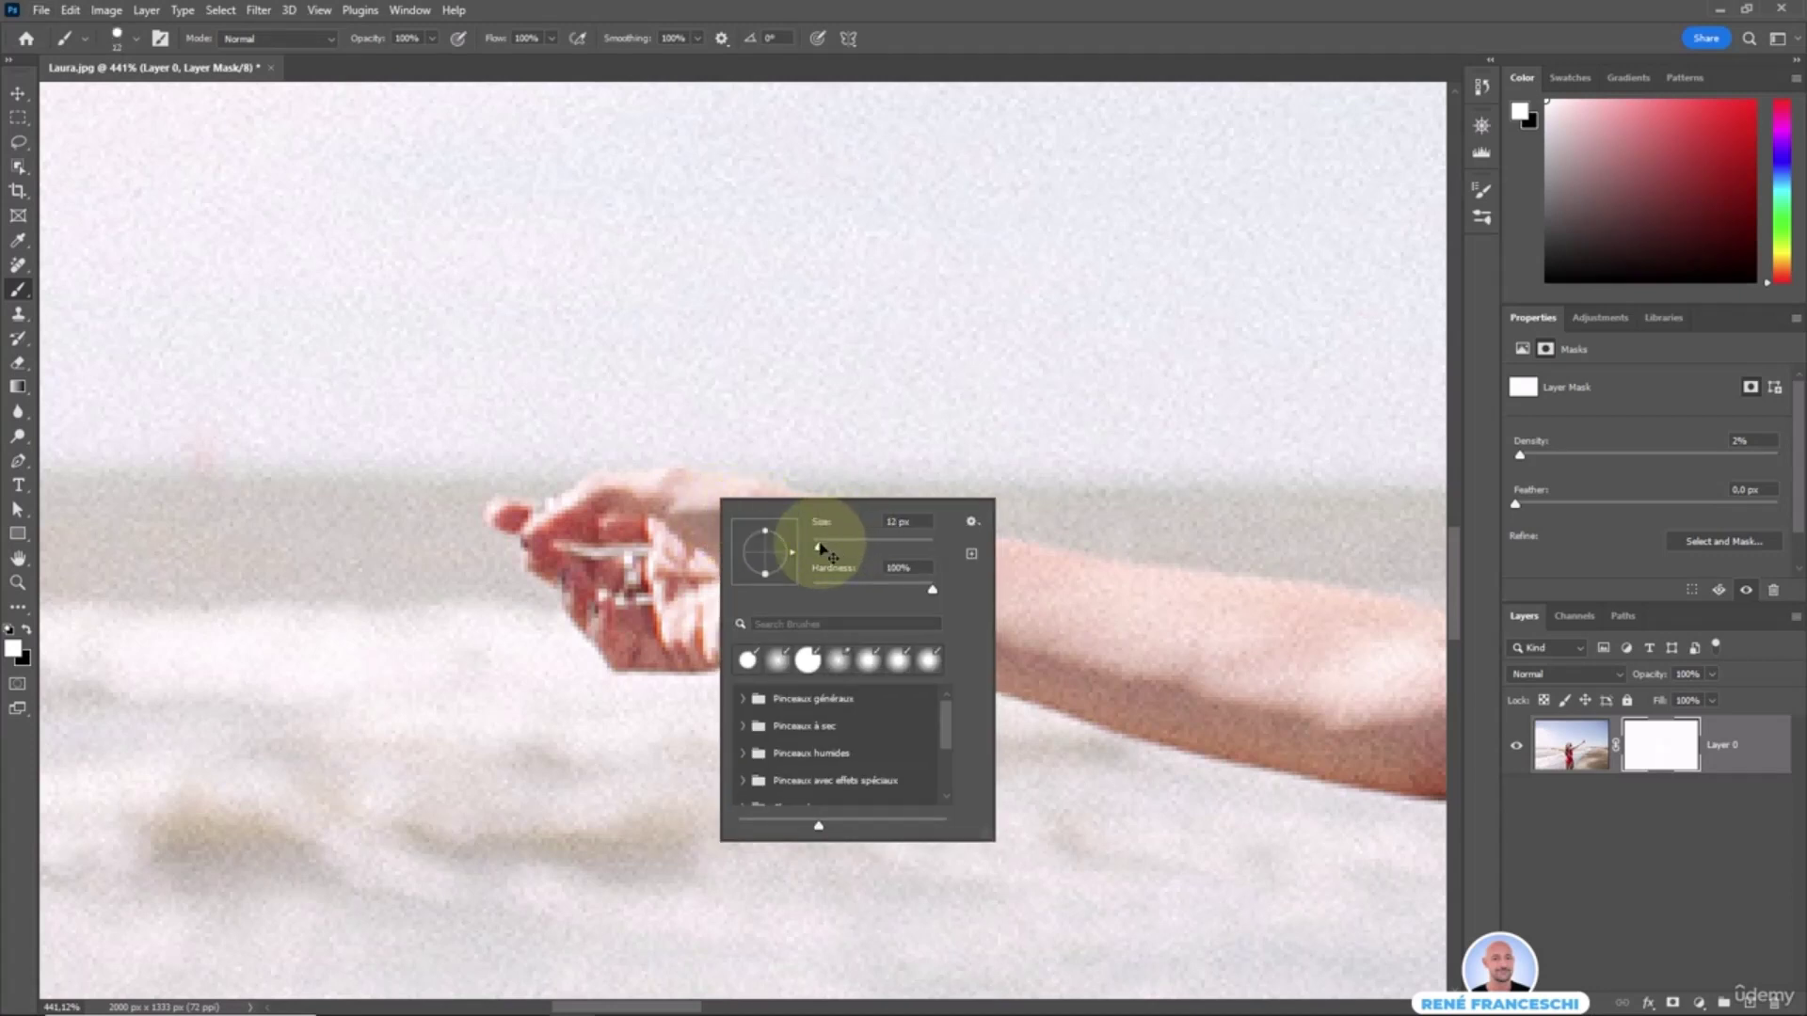
{"action": "key", "text": "Return"}
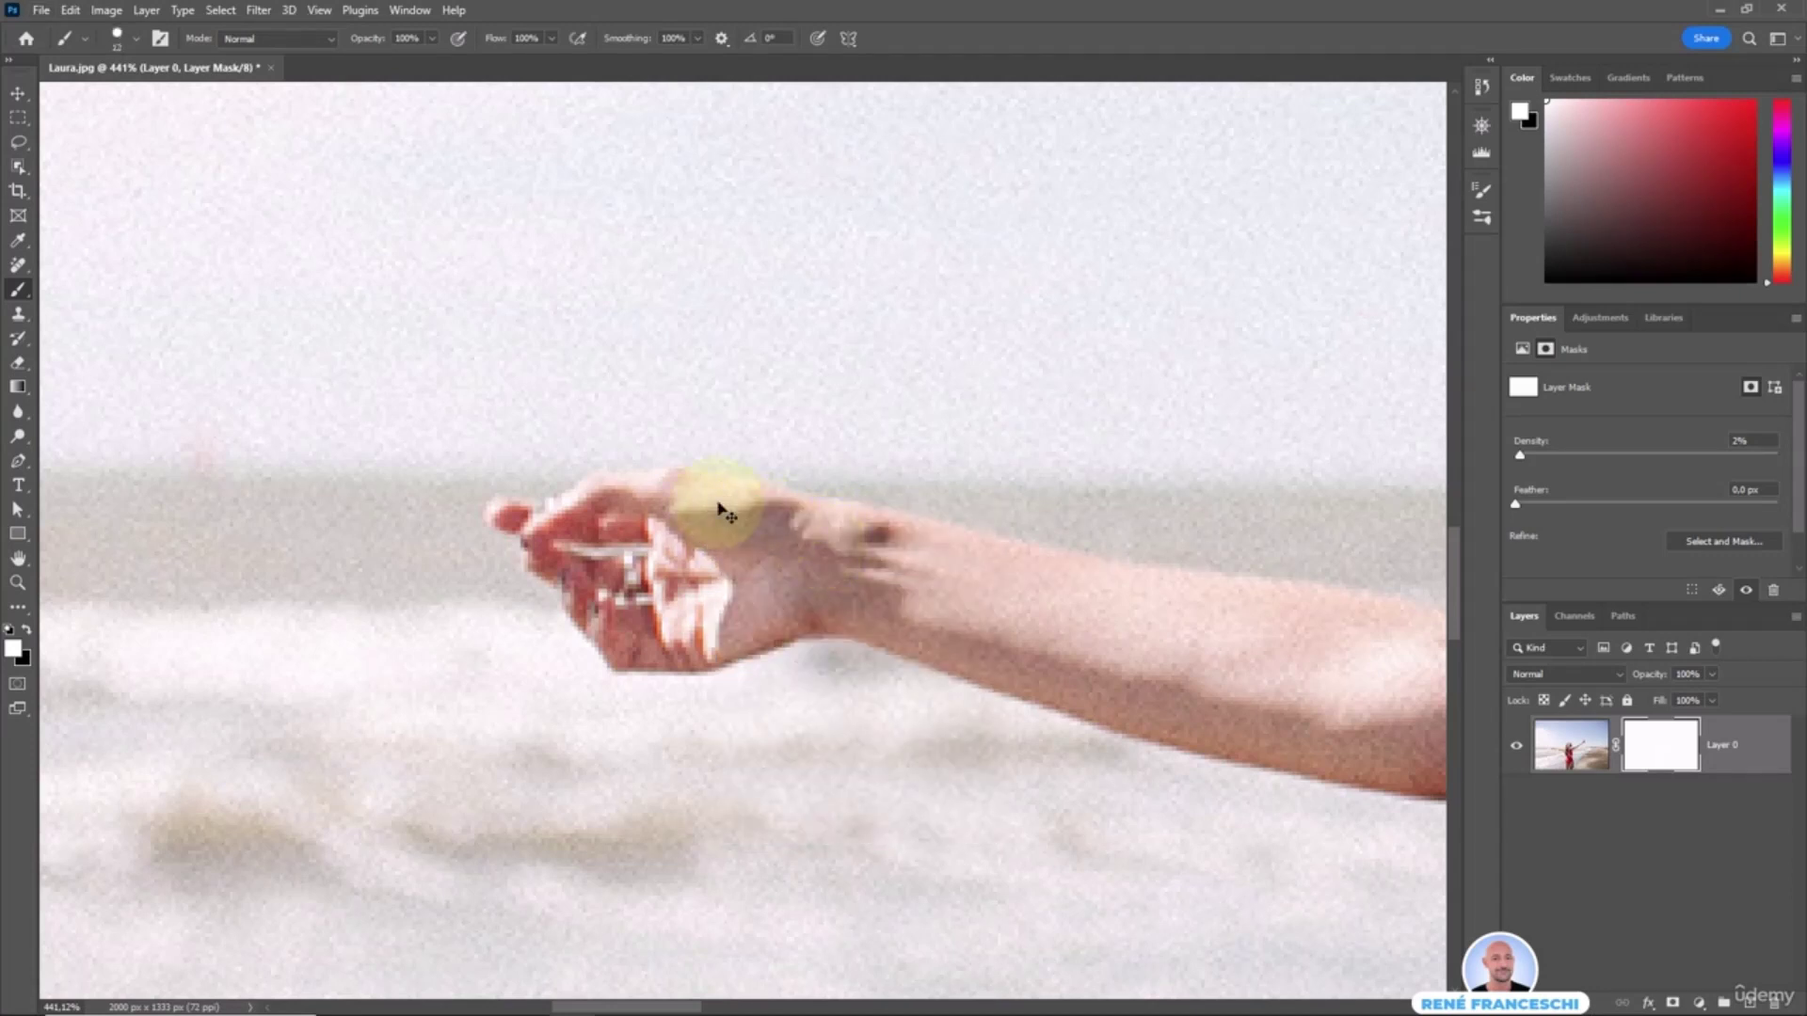
{"action": "left_click_drag", "start_coordinate": [715, 508], "coordinate": [619, 505]}
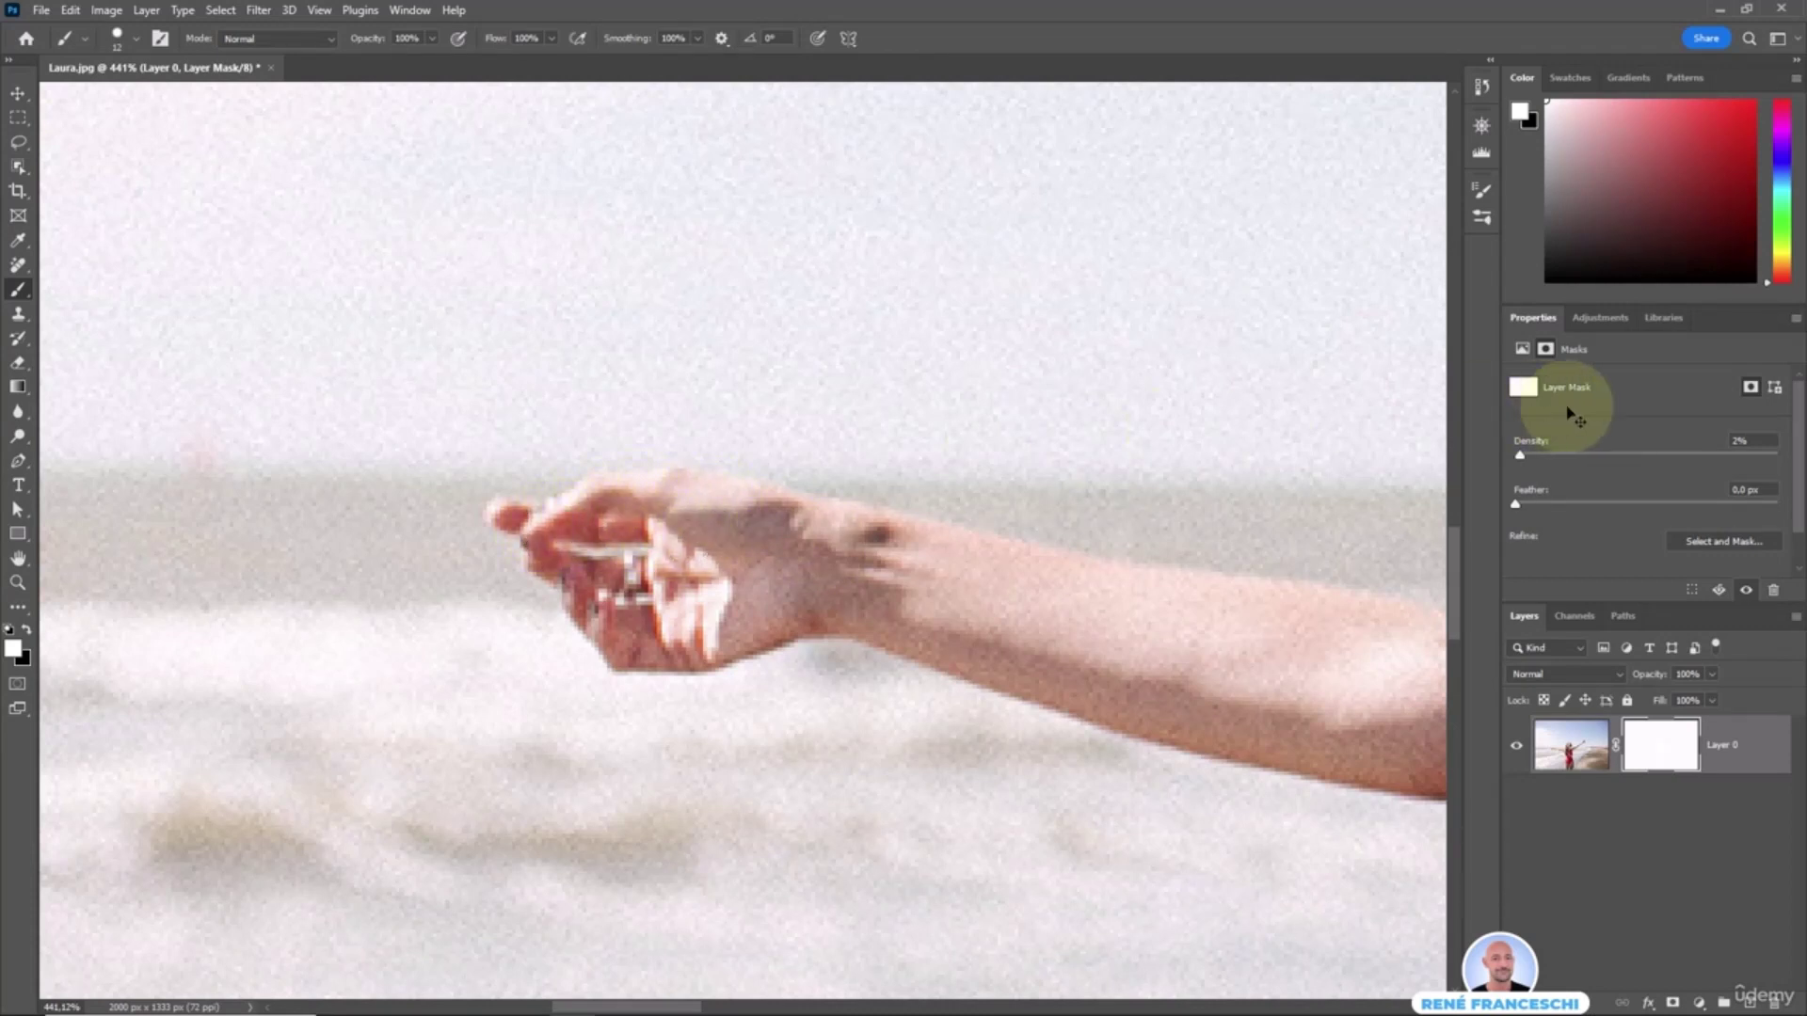
{"action": "left_click_drag", "start_coordinate": [1519, 456], "coordinate": [1777, 455]}
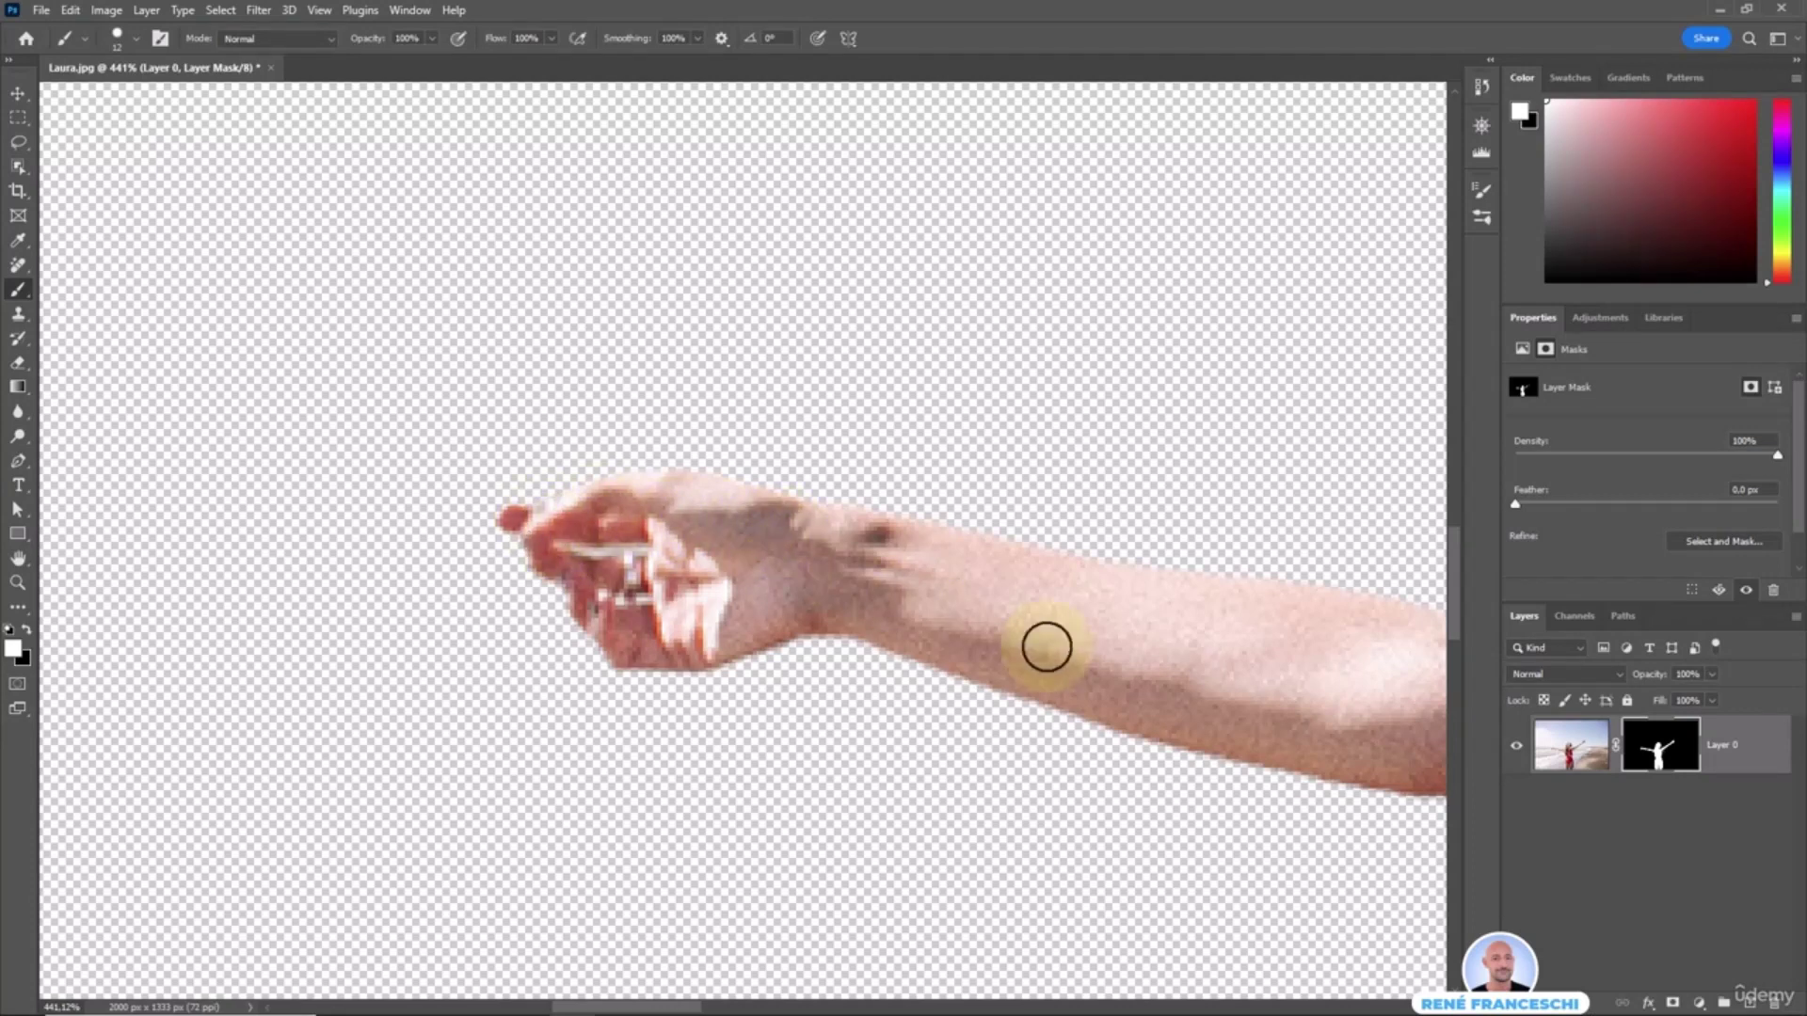
- Paint white on the mask along the underarm edge below the loose hair strand
{"action": "left_click_drag", "start_coordinate": [1045, 645], "coordinate": [436, 364]}
{"action": "left_click_drag", "start_coordinate": [1087, 795], "coordinate": [752, 348]}
{"action": "left_click_drag", "start_coordinate": [789, 673], "coordinate": [792, 311]}
{"action": "left_click_drag", "start_coordinate": [801, 734], "coordinate": [812, 336]}
{"action": "left_click_drag", "start_coordinate": [767, 527], "coordinate": [697, 818]}
{"action": "left_click_drag", "start_coordinate": [828, 311], "coordinate": [694, 629]}
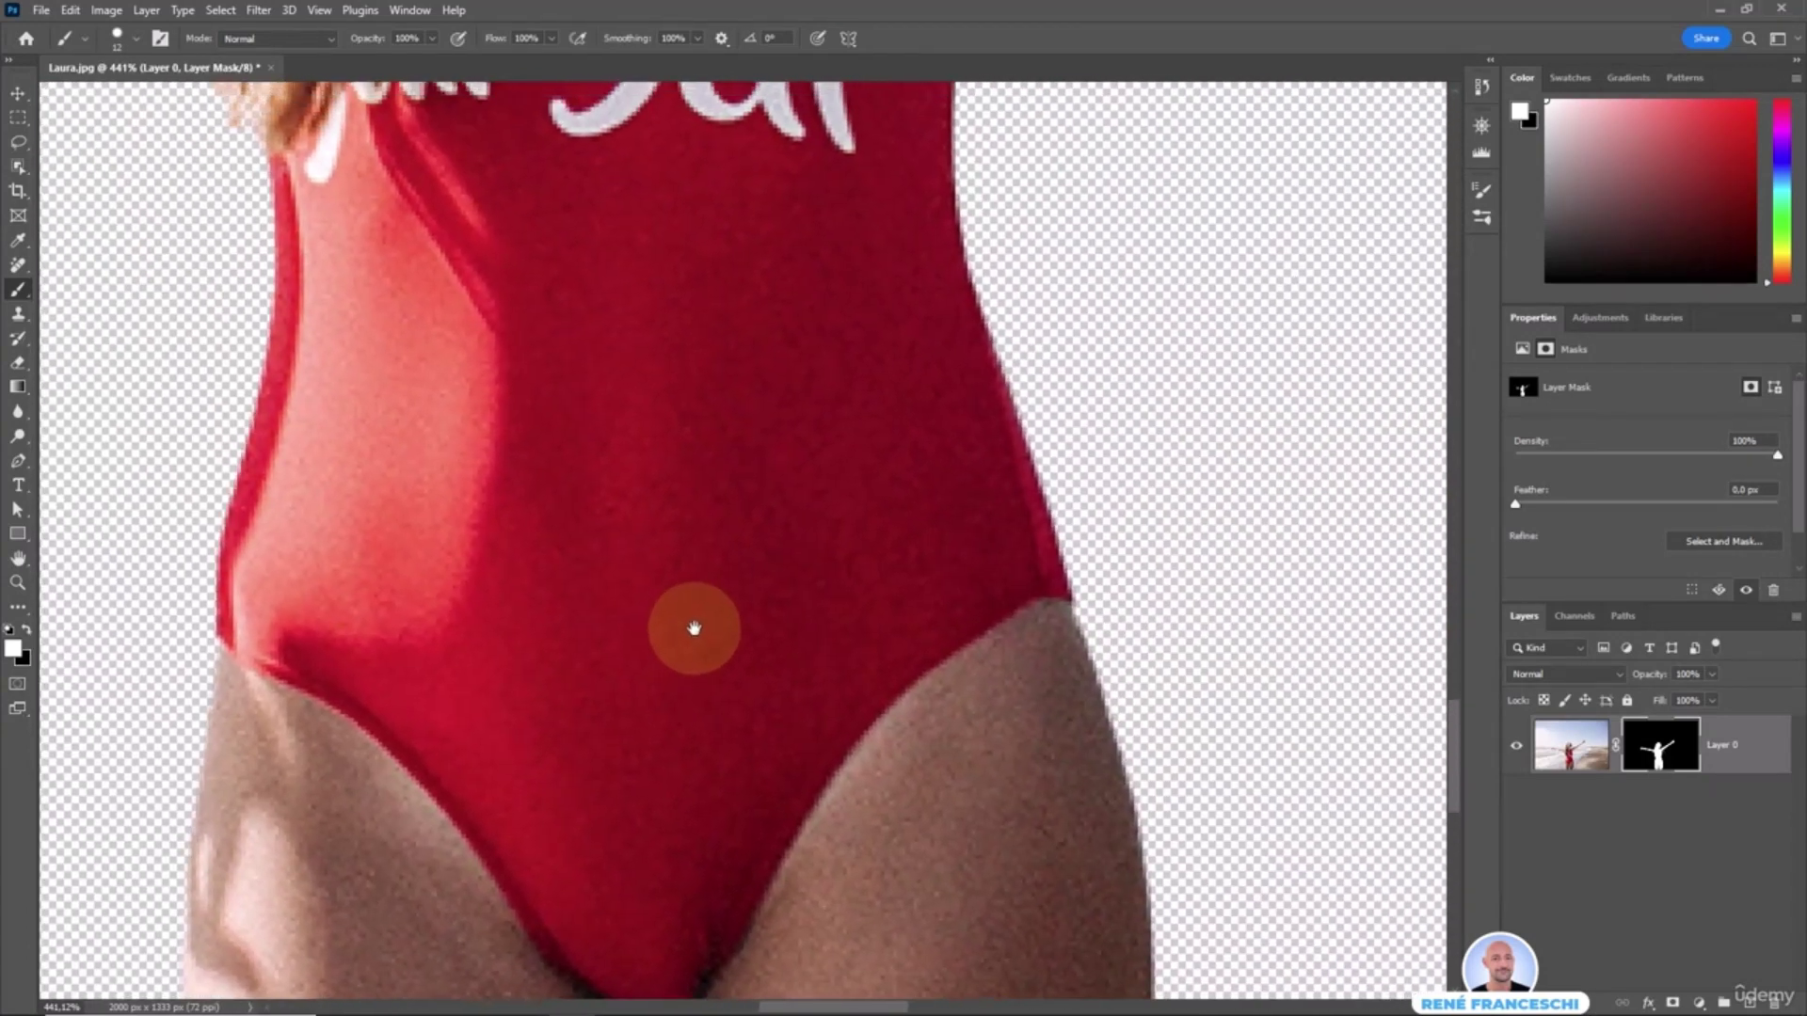
{"action": "left_click_drag", "start_coordinate": [712, 402], "coordinate": [649, 810]}
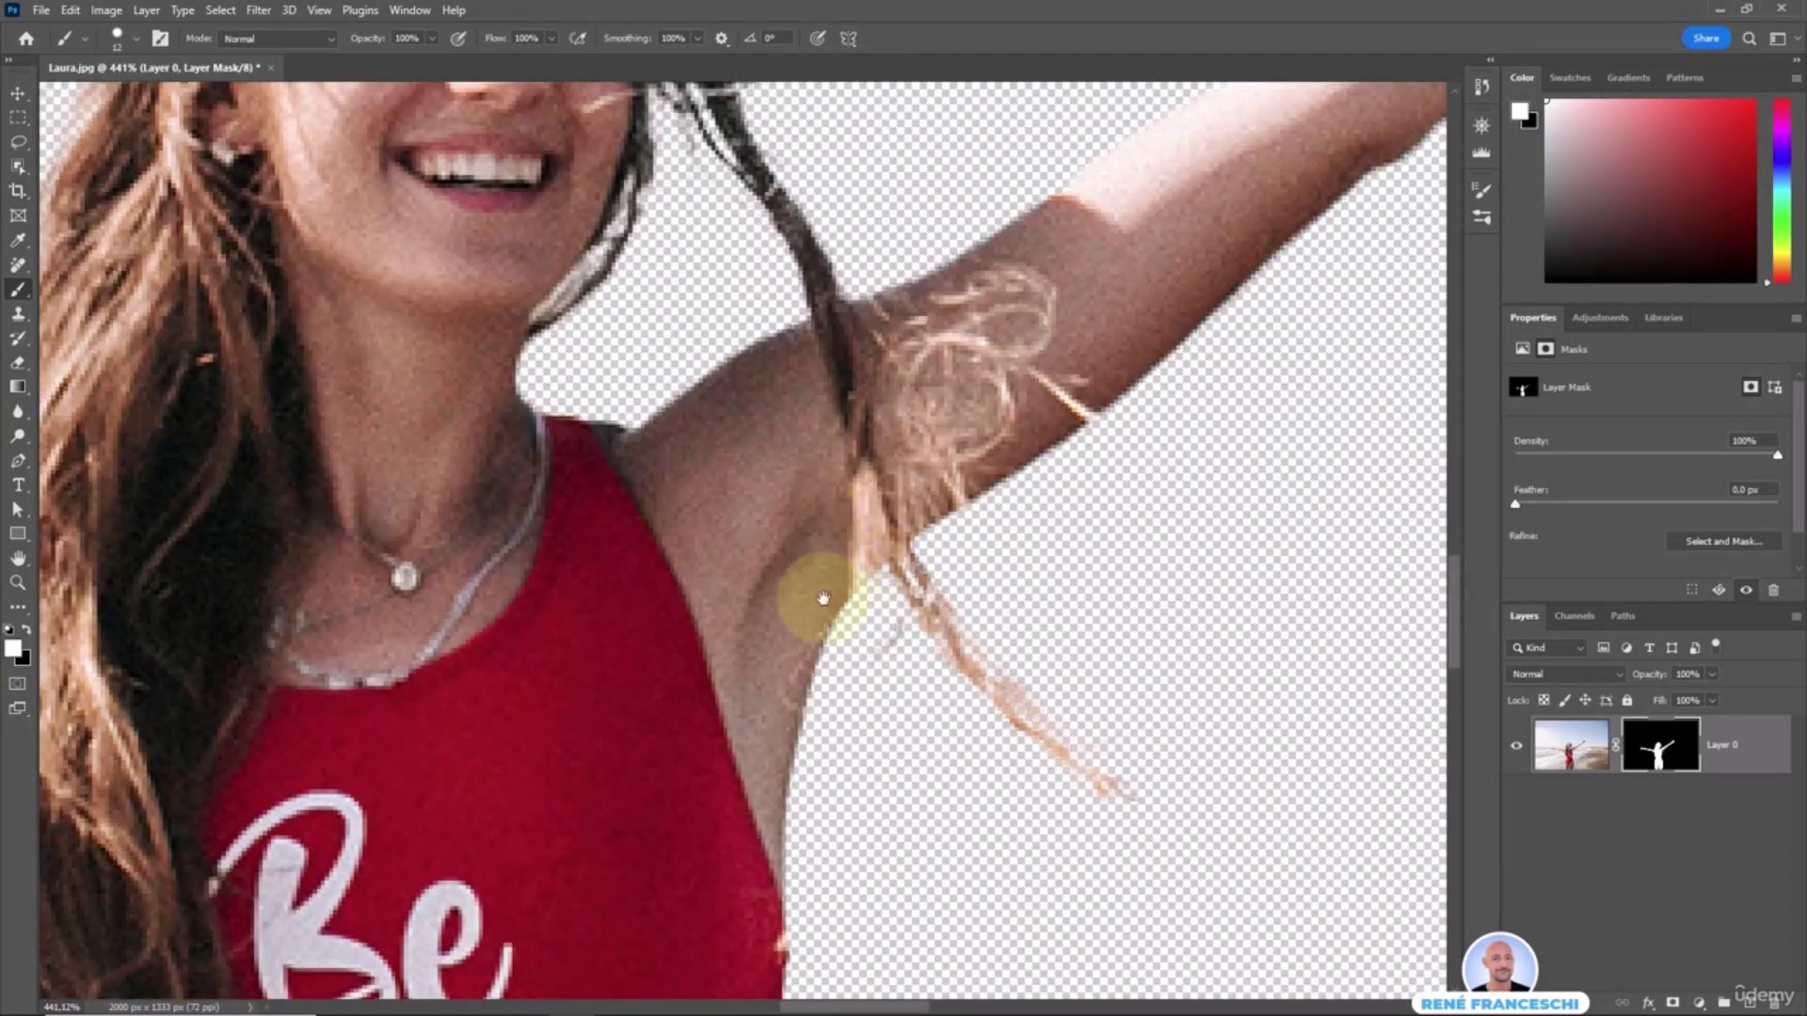
{"action": "mouse_move", "coordinate": [855, 533]}
{"action": "left_mouse_down"}
{"action": "mouse_move", "coordinate": [799, 605]}
{"action": "mouse_move", "coordinate": [827, 725]}
{"action": "mouse_move", "coordinate": [805, 786]}
{"action": "mouse_move", "coordinate": [782, 781]}
{"action": "mouse_move", "coordinate": [809, 665]}
{"action": "left_mouse_up"}
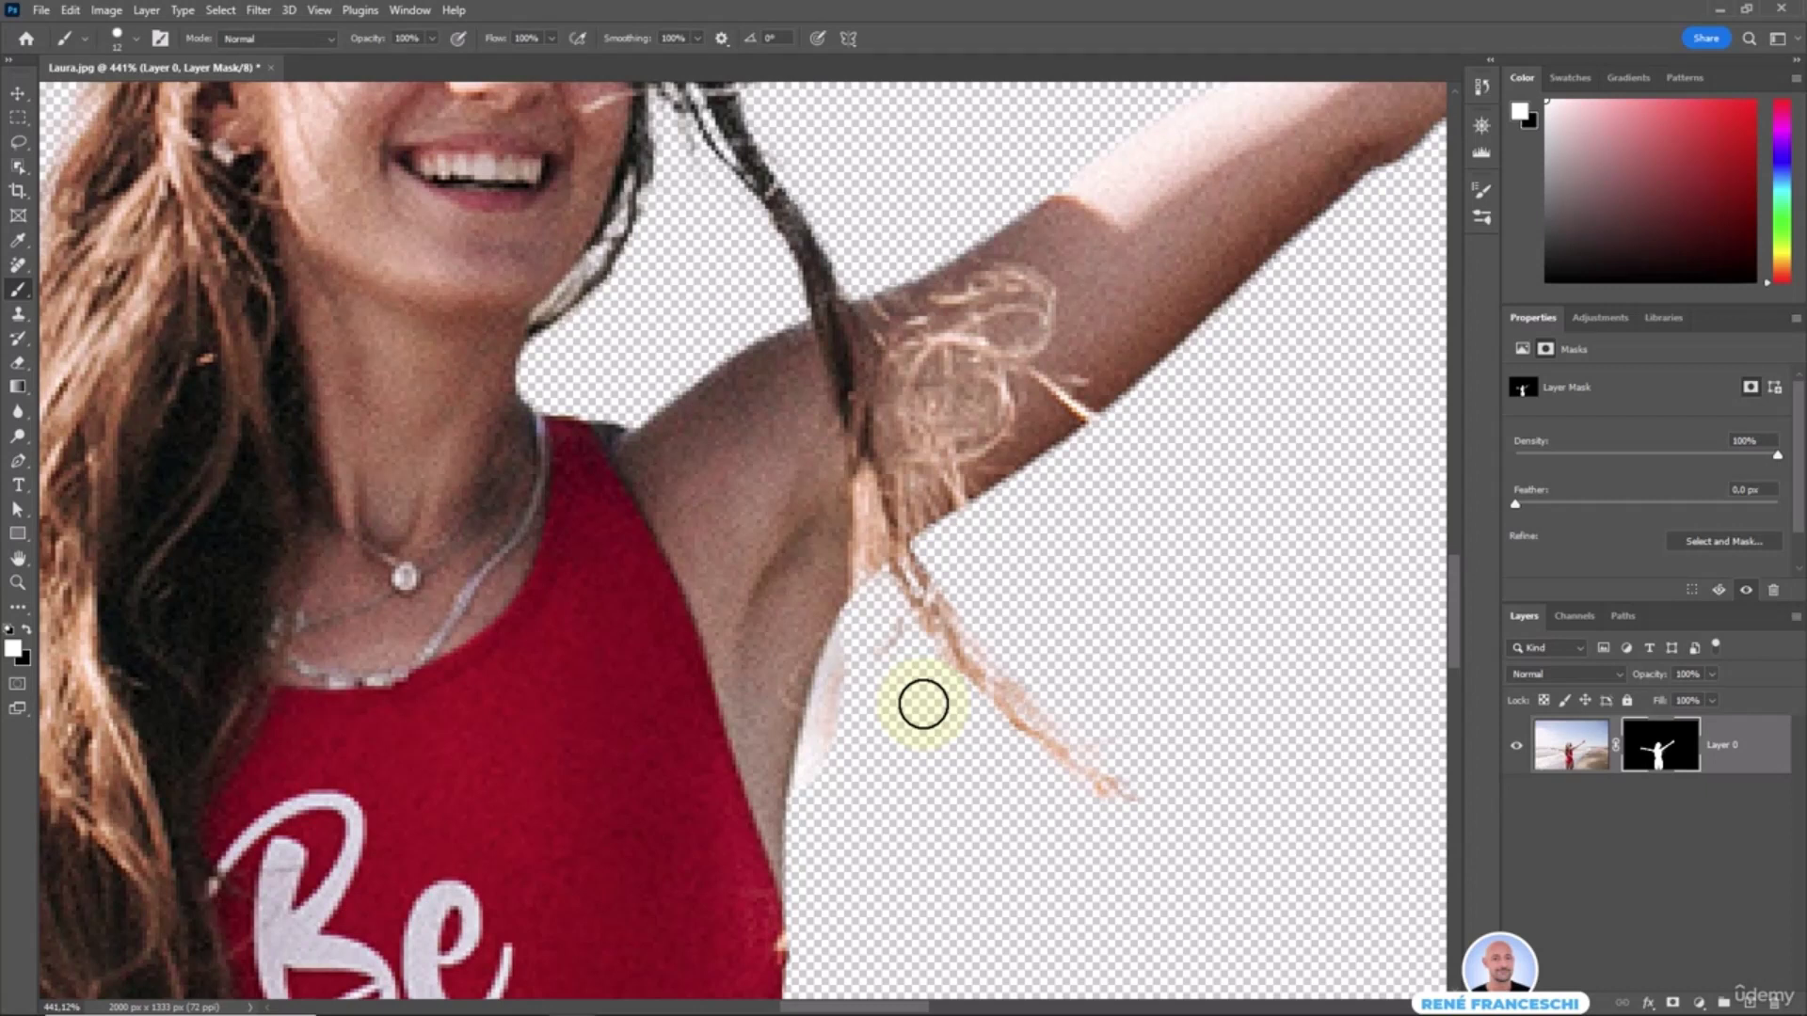
- Switch the painting colour to black and hide the background patch between the underarm and the hair strand
{"action": "key", "text": "x"}
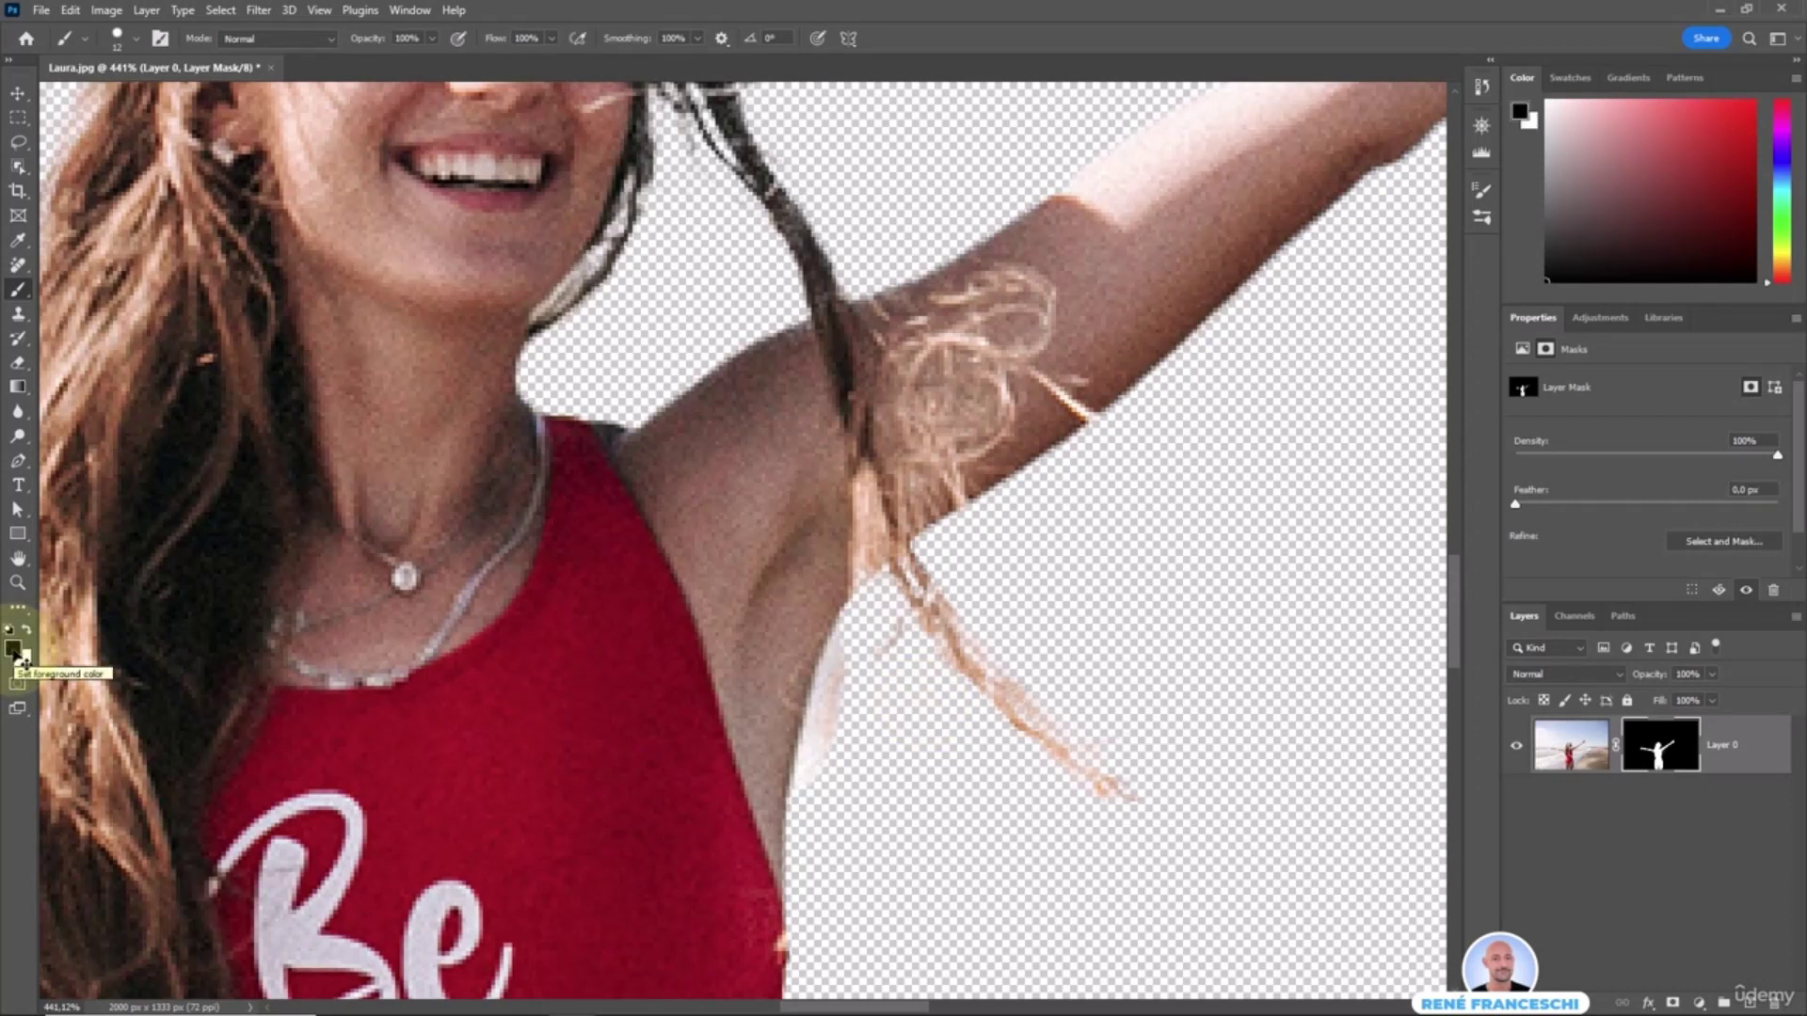
{"action": "mouse_move", "coordinate": [862, 631]}
{"action": "left_mouse_down"}
{"action": "mouse_move", "coordinate": [816, 795]}
{"action": "mouse_move", "coordinate": [821, 712]}
{"action": "mouse_move", "coordinate": [877, 607]}
{"action": "left_mouse_up"}
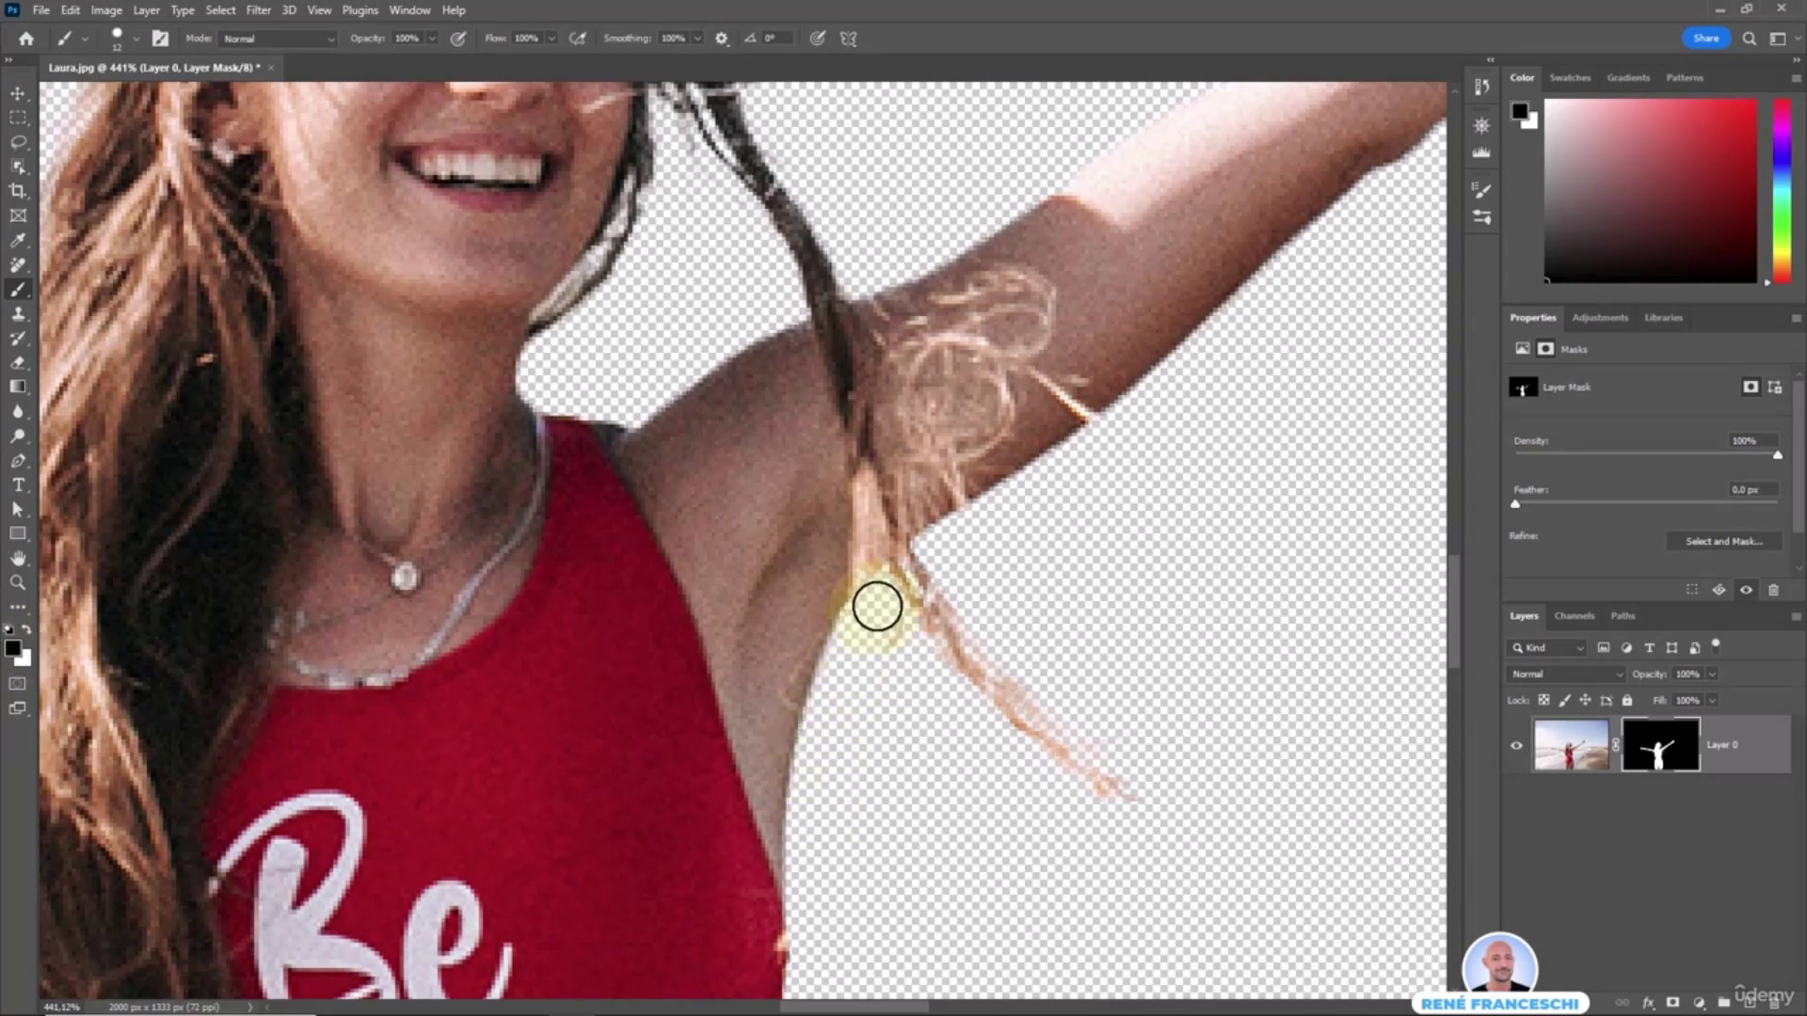
{"action": "double_click", "coordinate": [19, 561]}
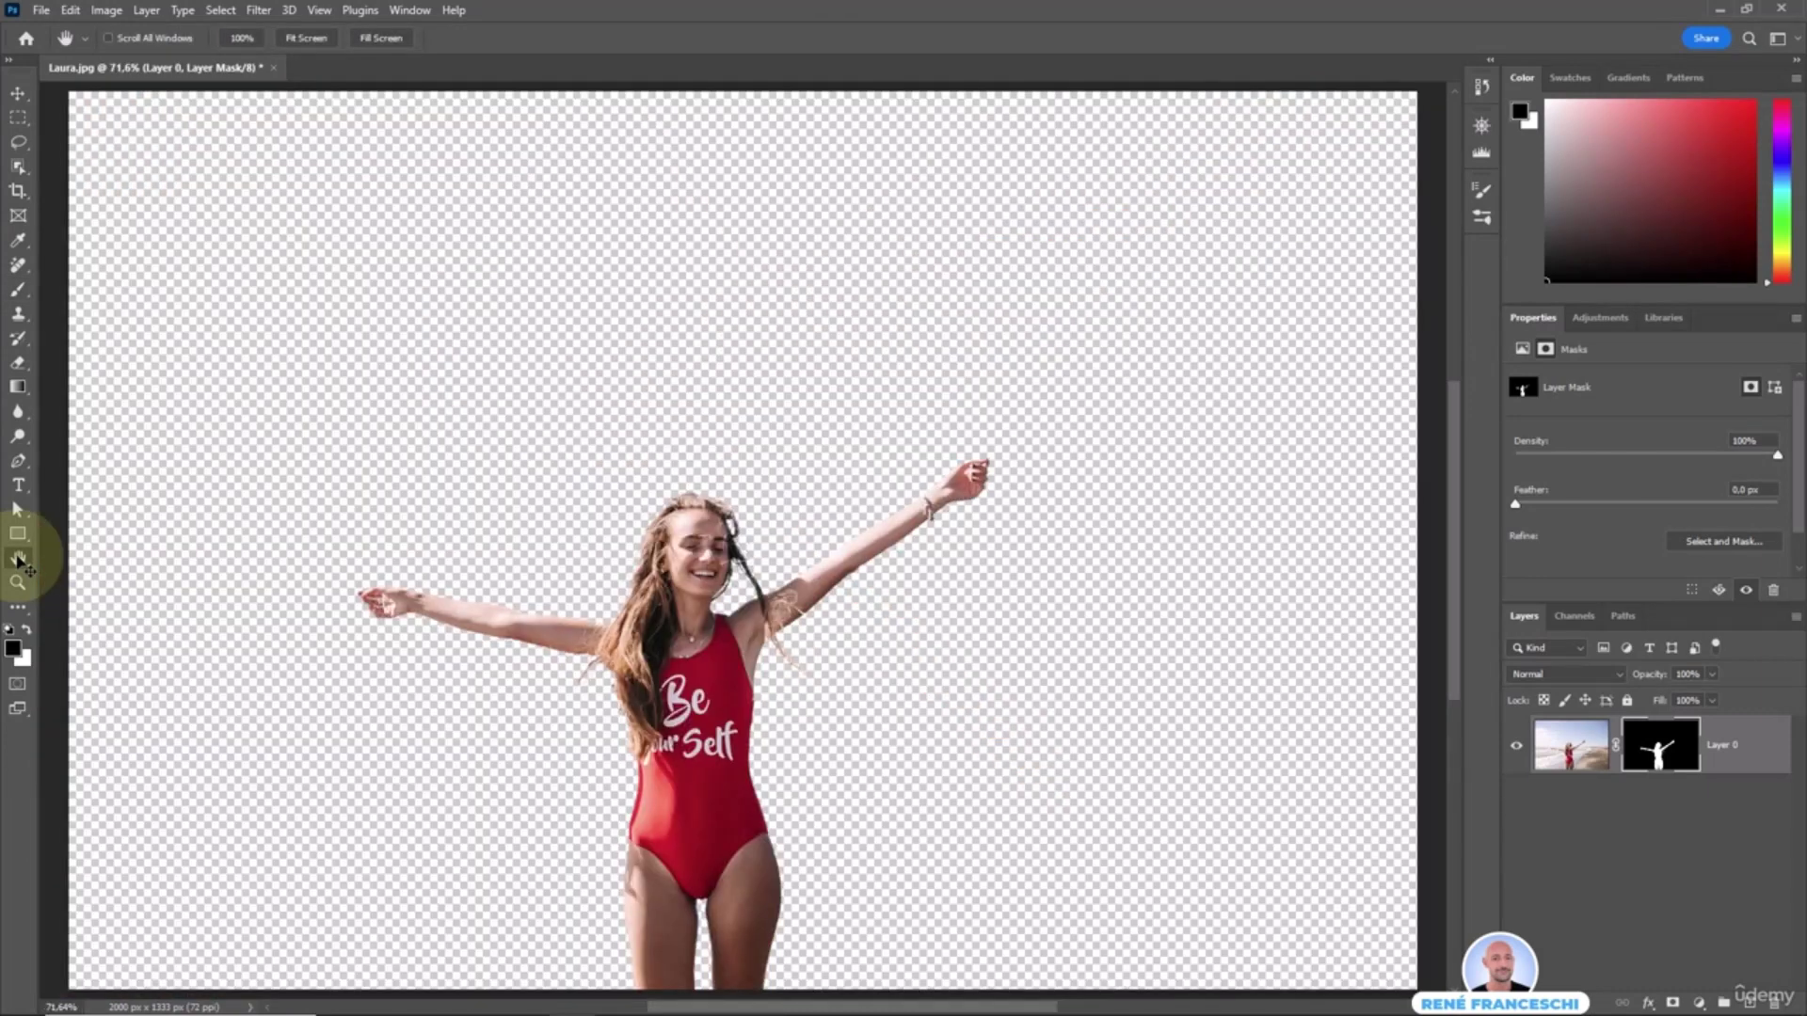
{"action": "key", "text": "v"}
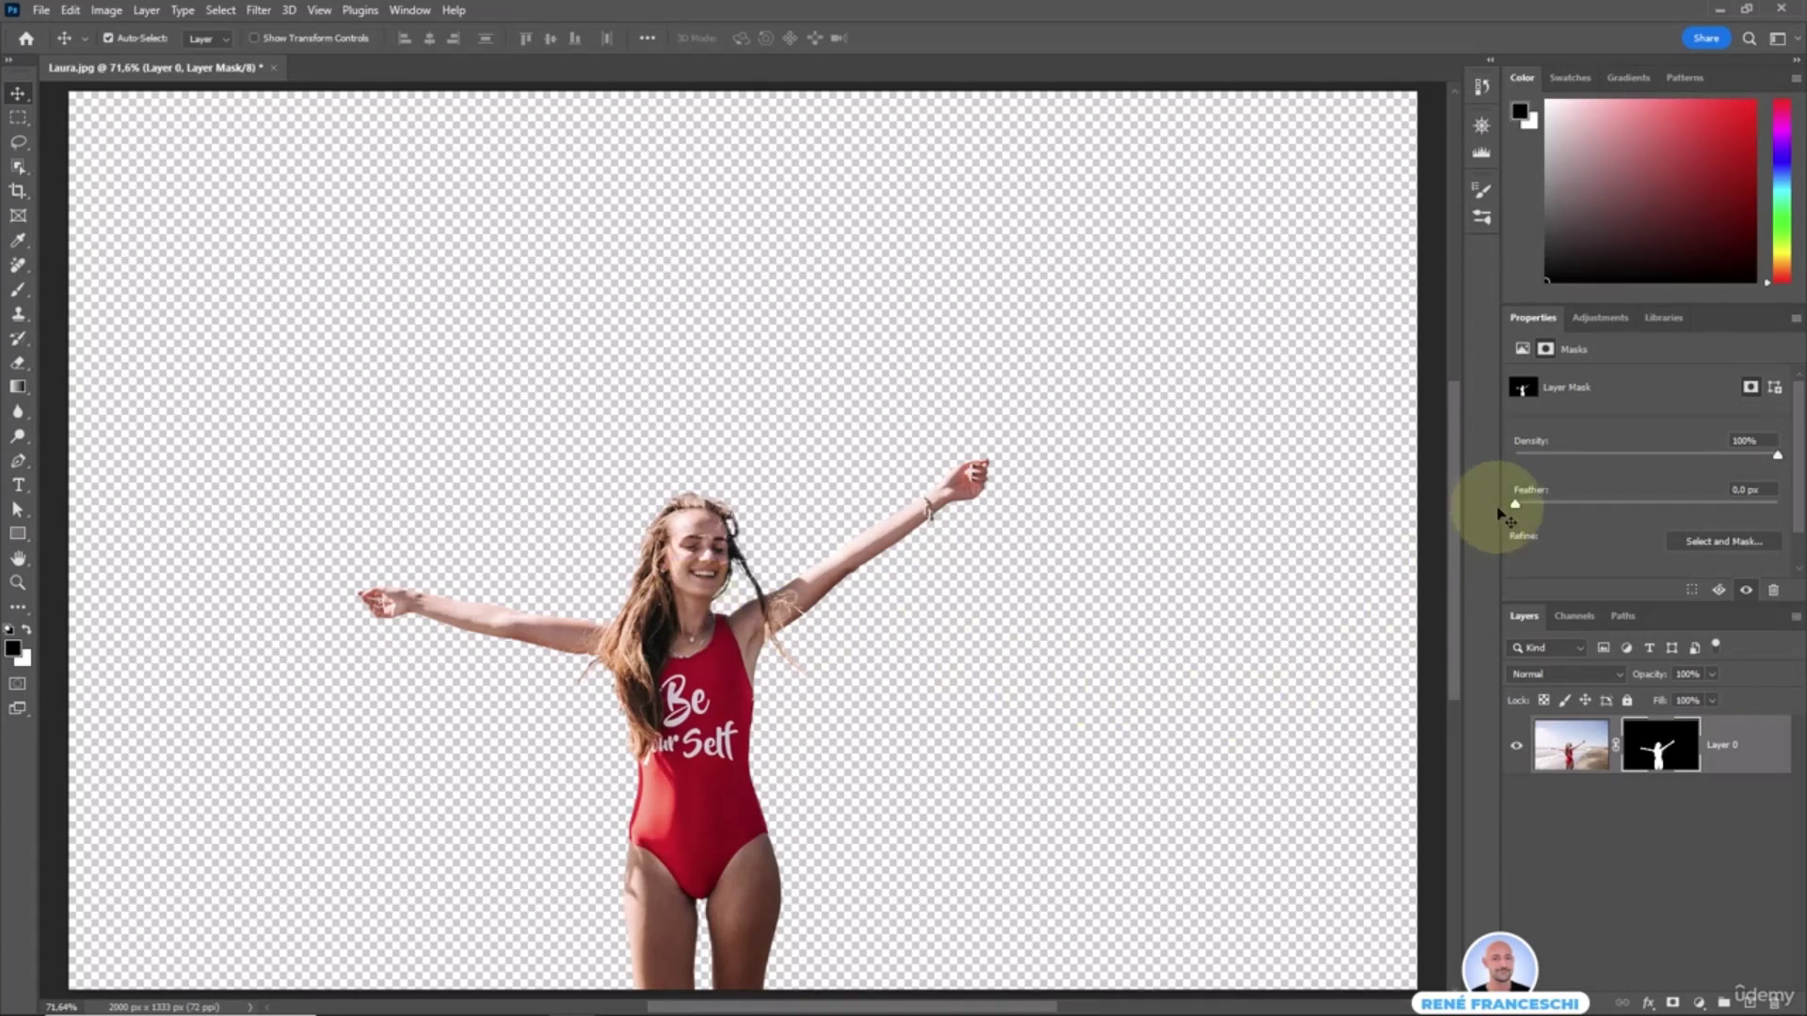
- Feather the layer mask by 0.5 px, and raise the feather slightly further while viewing the mask alone
{"action": "left_click_drag", "start_coordinate": [1514, 506], "coordinate": [1522, 506]}
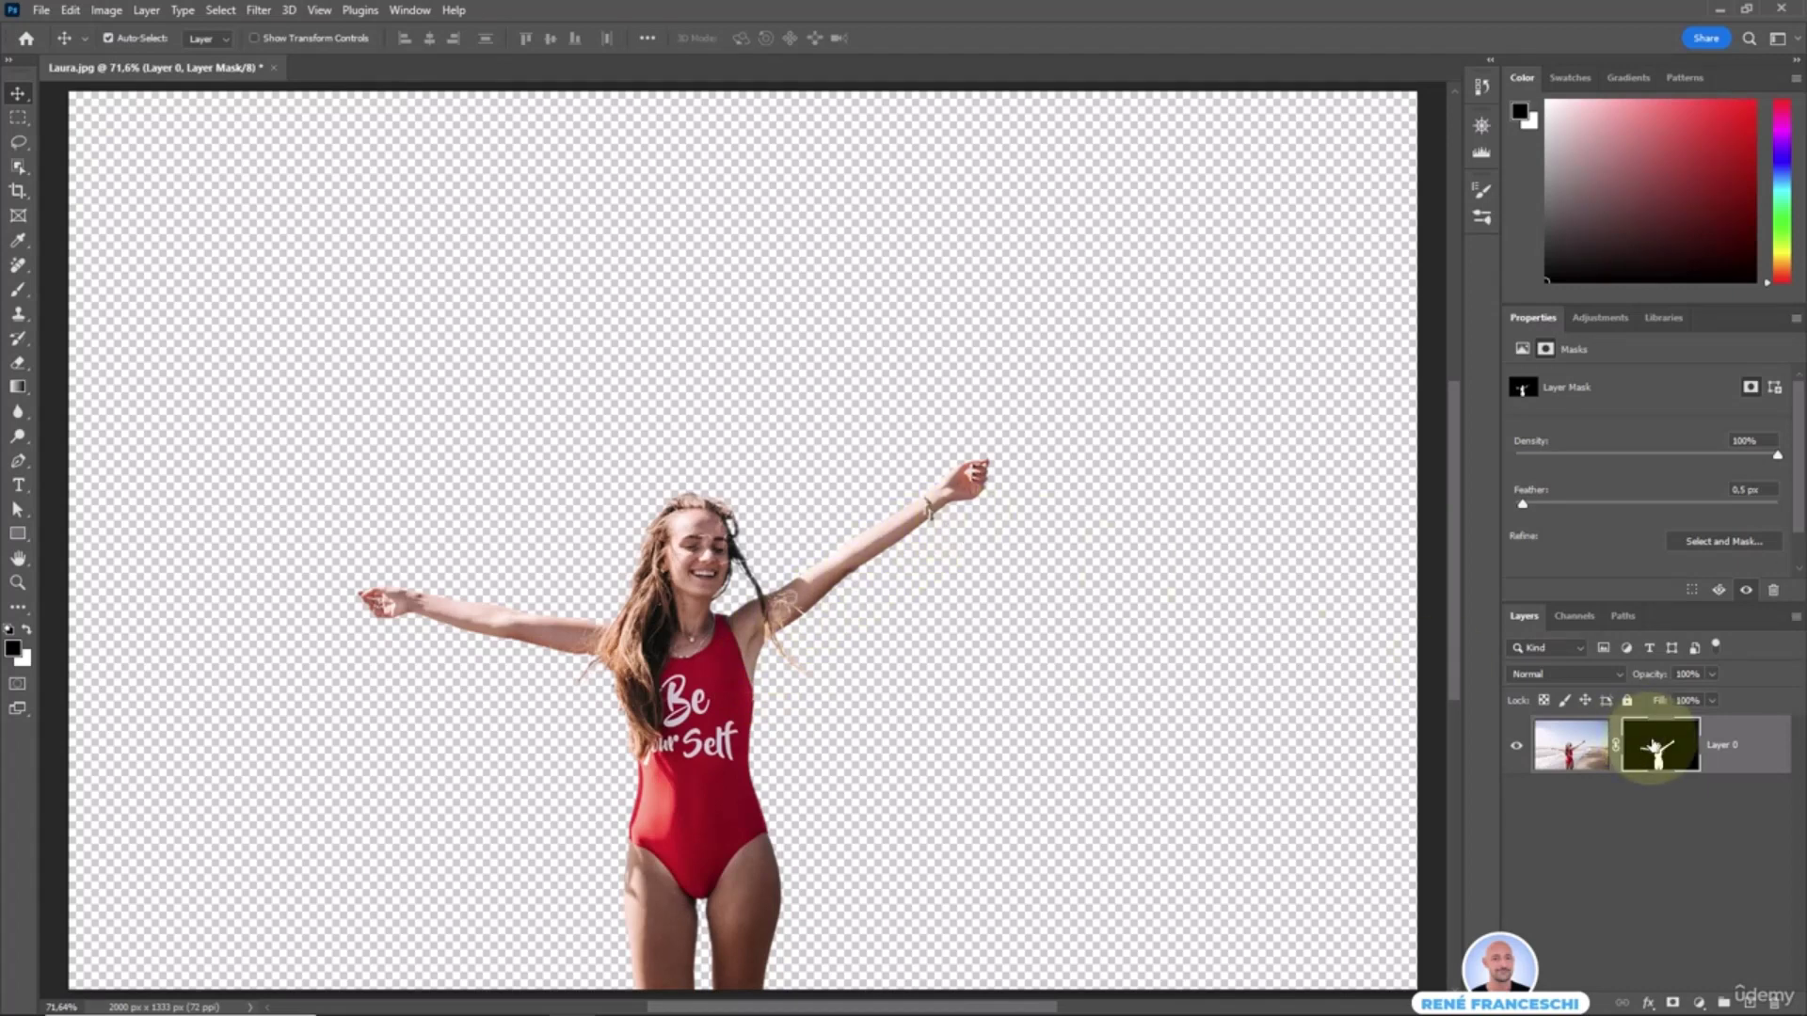
{"action": "left_click", "coordinate": [1657, 740], "text": "alt"}
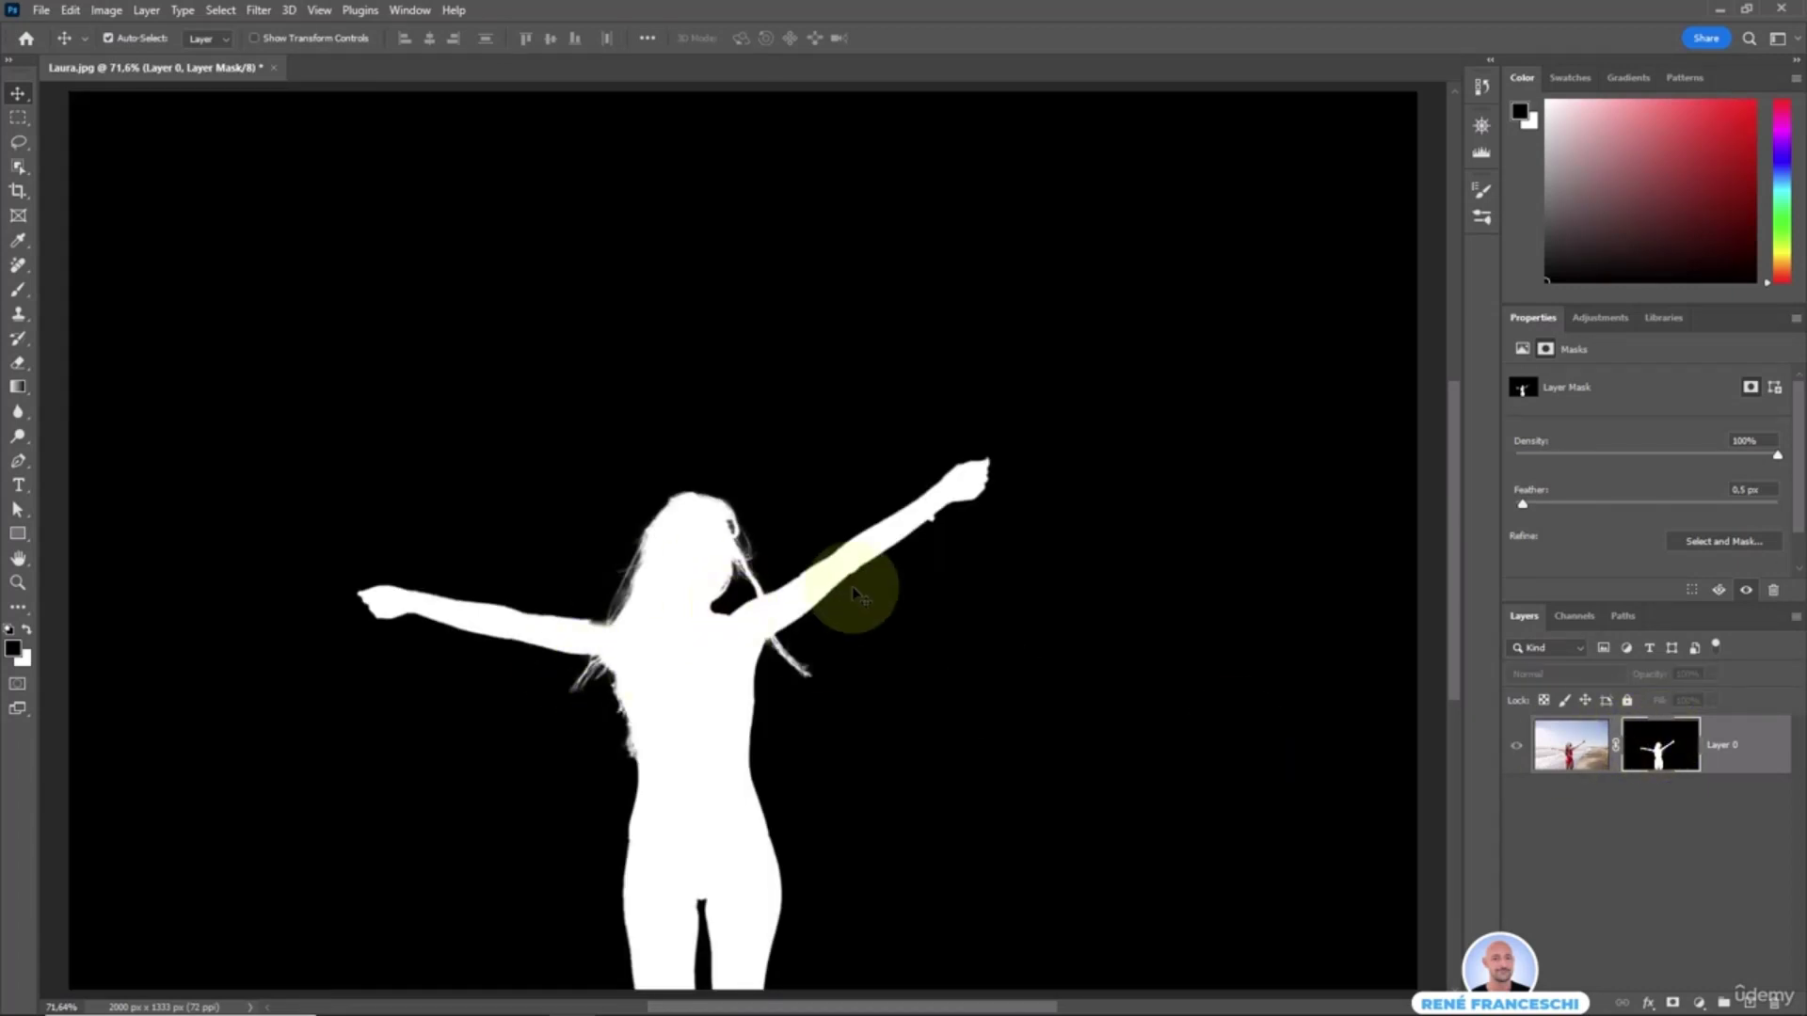
{"action": "scroll", "coordinate": [779, 598], "scroll_direction": "up", "scroll_amount": 1}
{"action": "scroll", "coordinate": [779, 603], "scroll_direction": "up", "scroll_amount": 3}
{"action": "left_click_drag", "start_coordinate": [421, 761], "coordinate": [429, 763]}
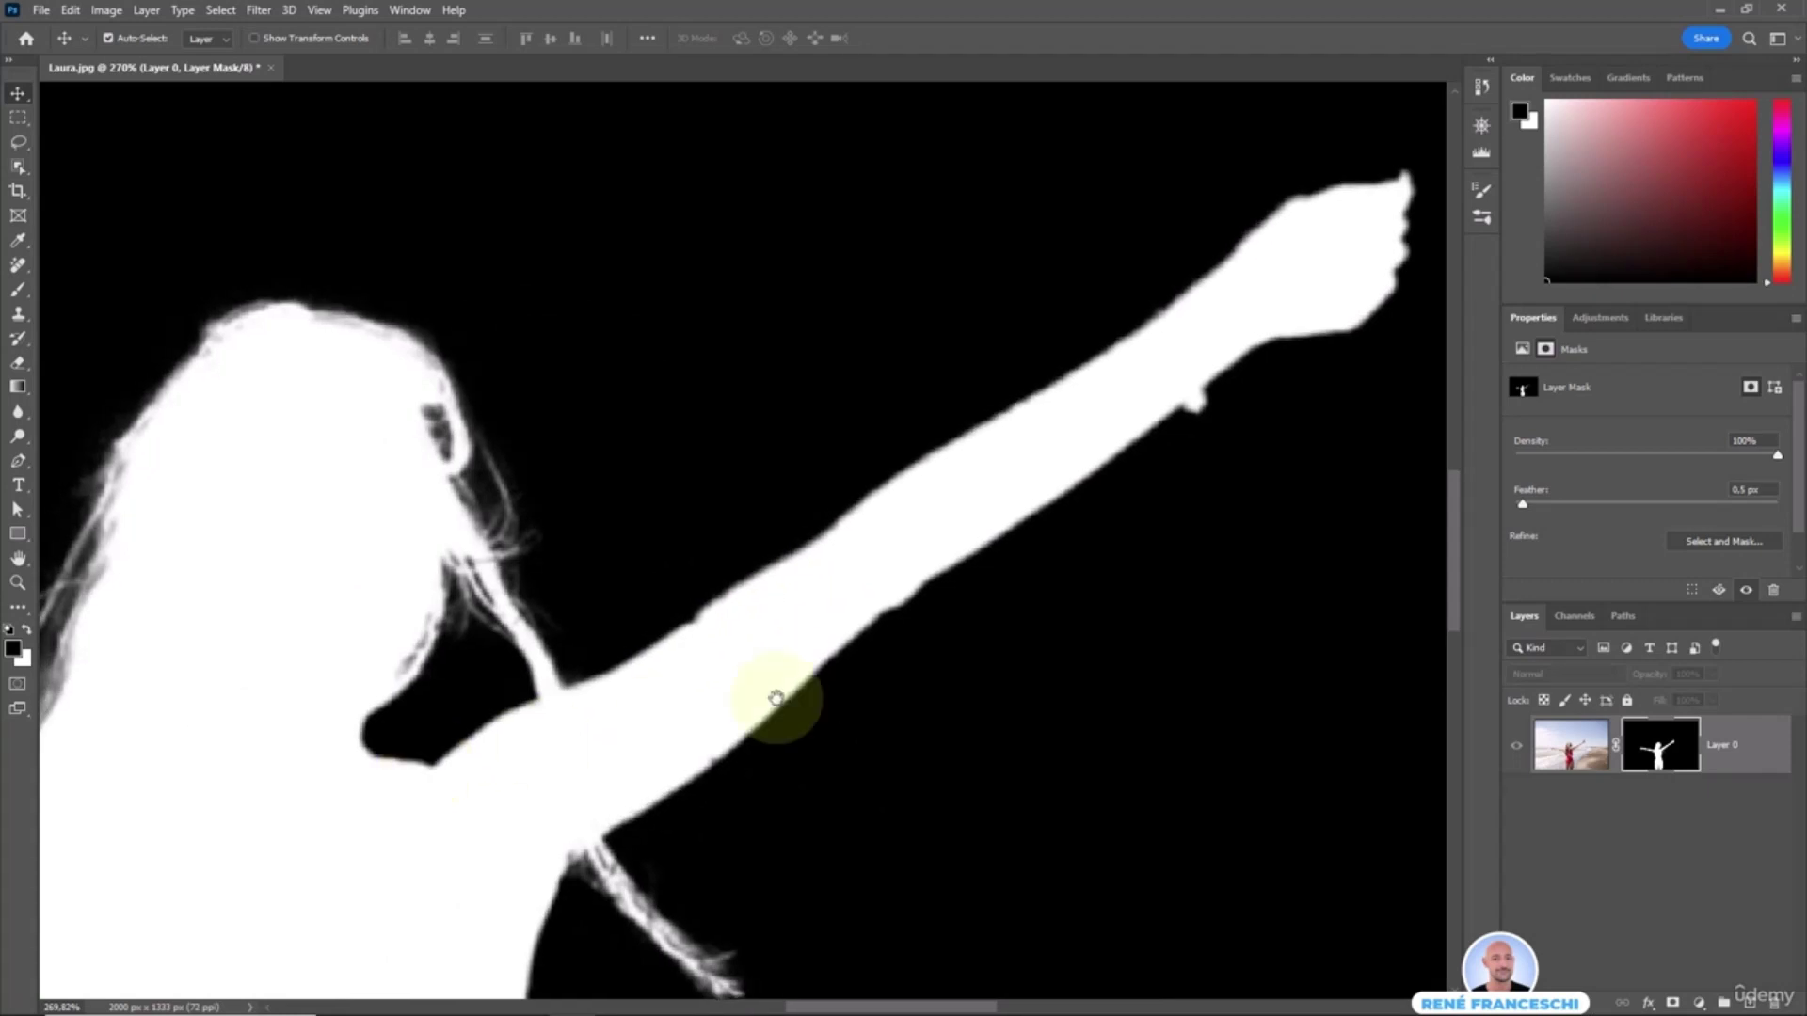
{"action": "mouse_move", "coordinate": [1522, 505]}
{"action": "left_mouse_down"}
{"action": "mouse_move", "coordinate": [1577, 505]}
{"action": "mouse_move", "coordinate": [1531, 513]}
{"action": "left_mouse_up"}
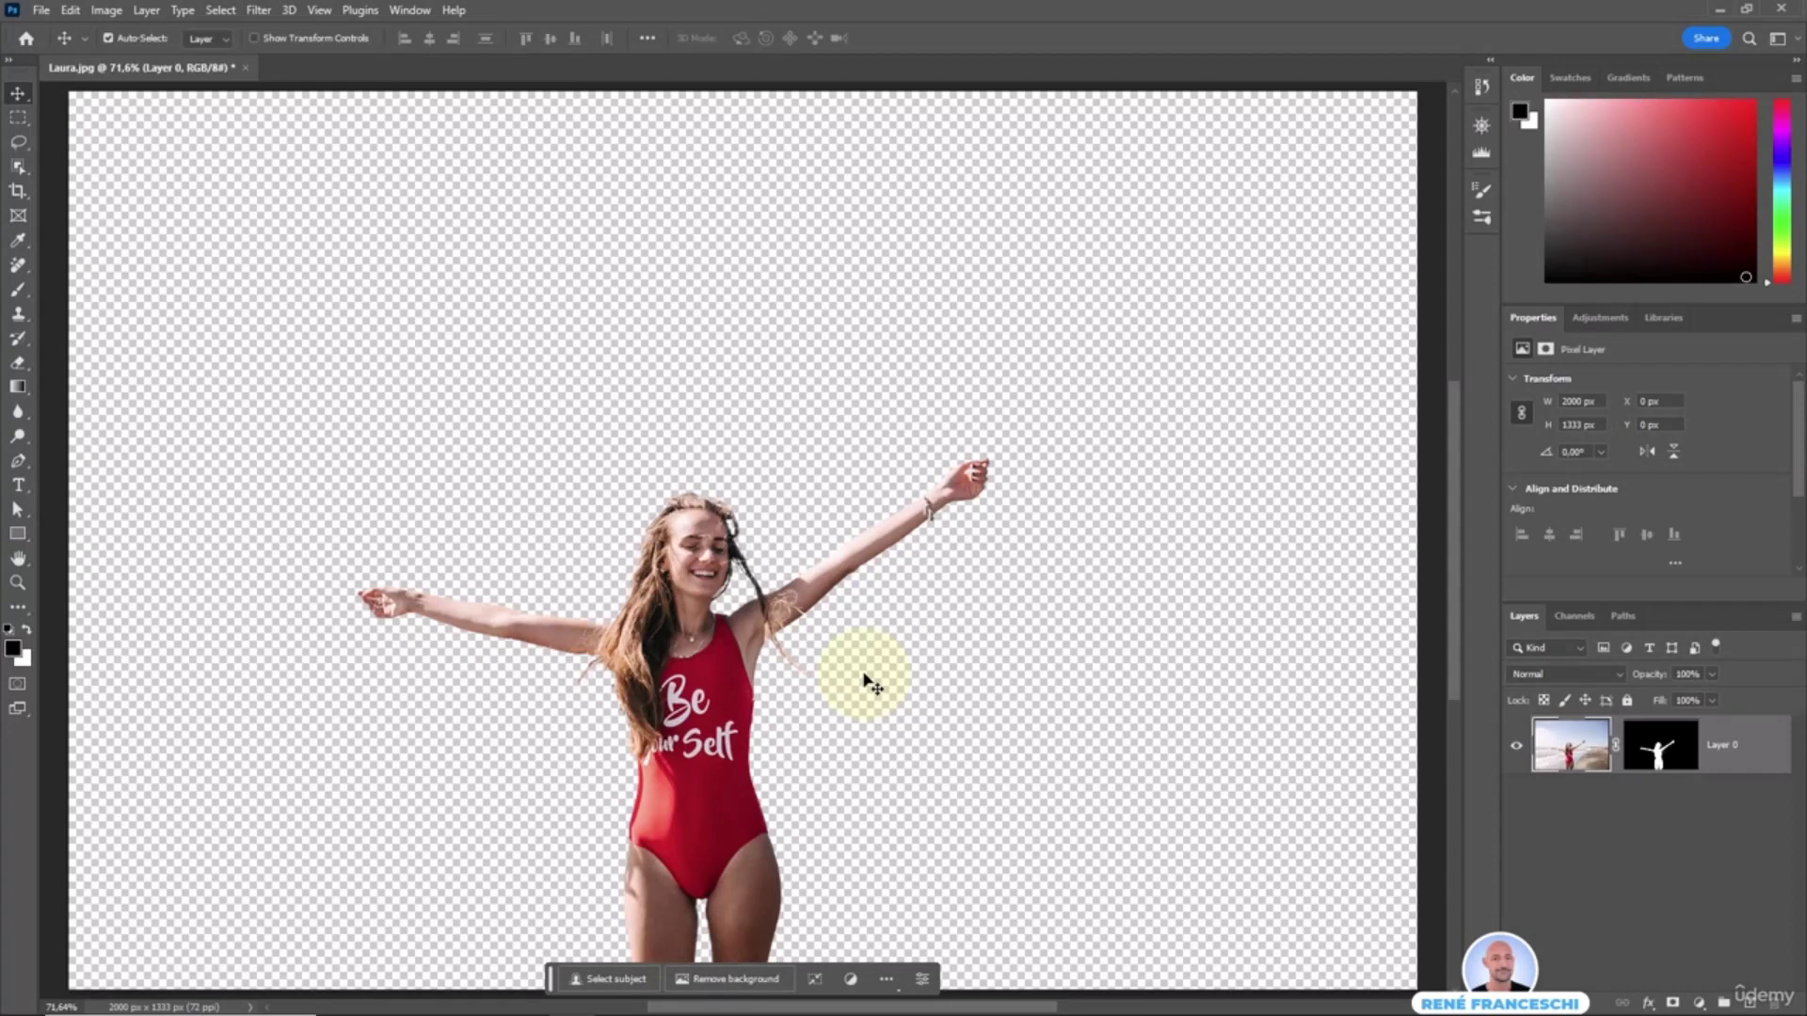
{"action": "key", "text": "space"}
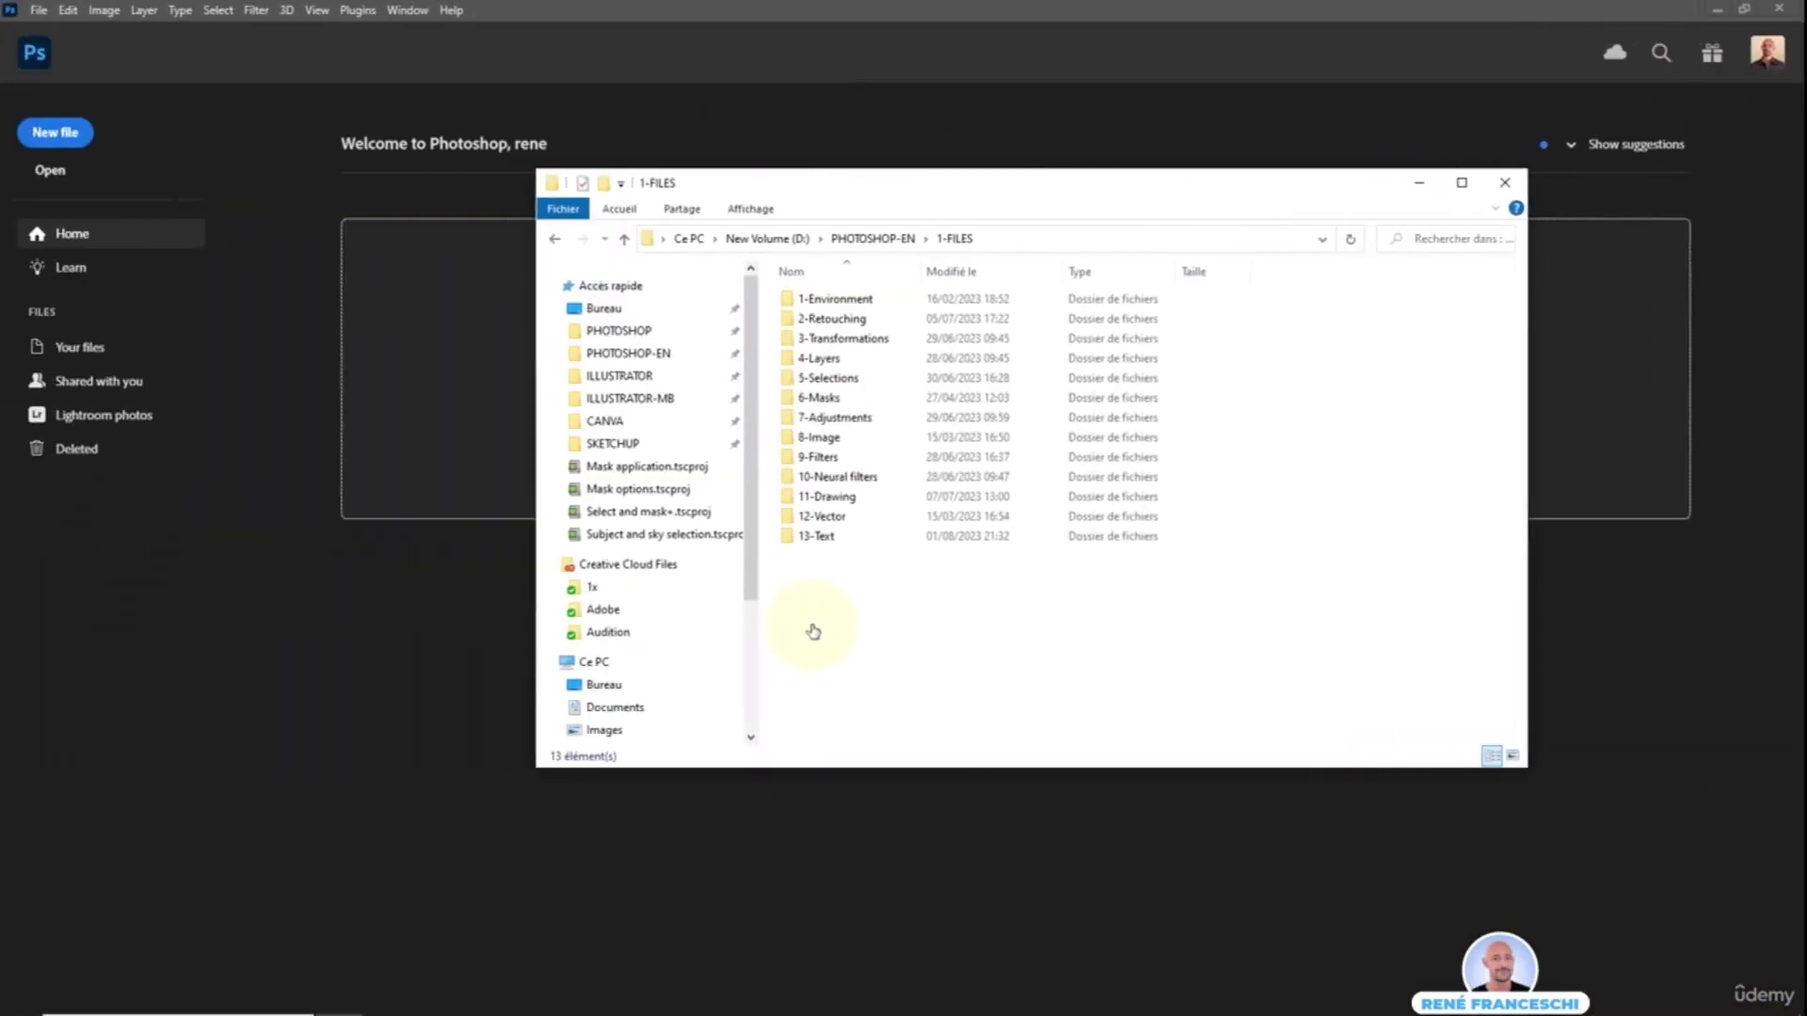
- Open the landscape image from the 4-Select and mask folder inside 6-Masks in Photoshop
{"action": "double_click", "coordinate": [818, 397]}
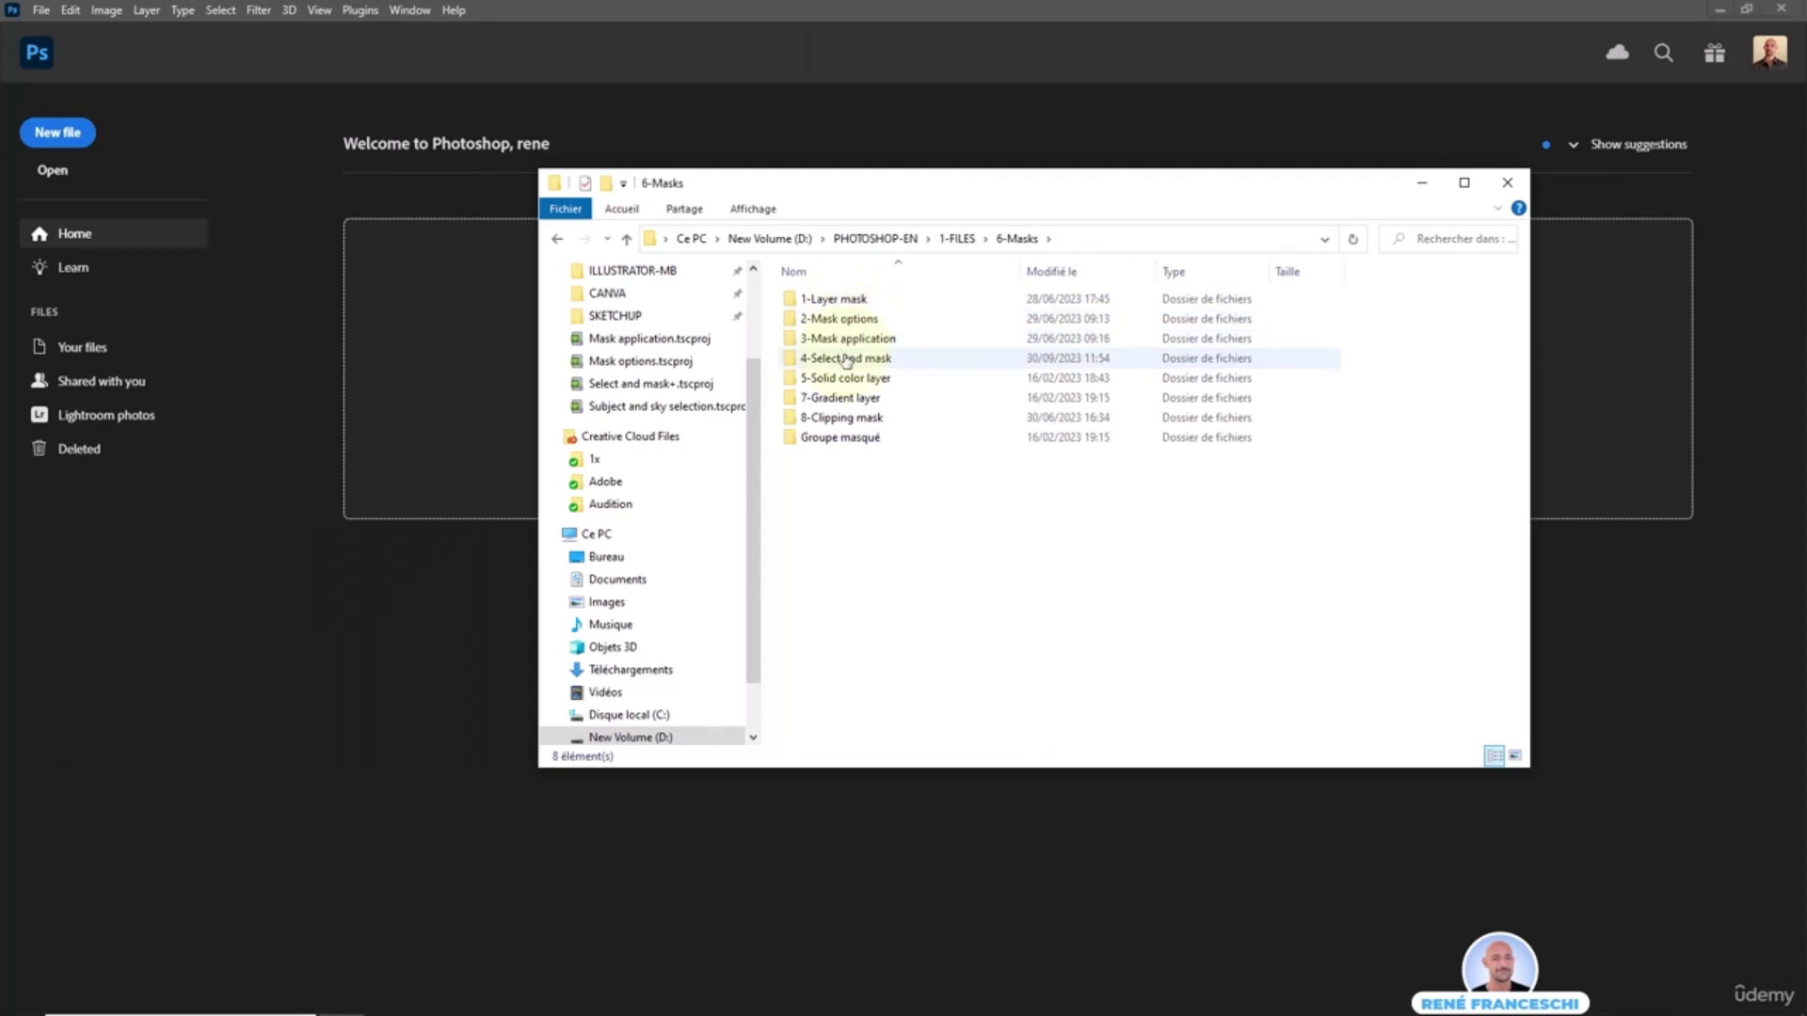
{"action": "double_click", "coordinate": [845, 359]}
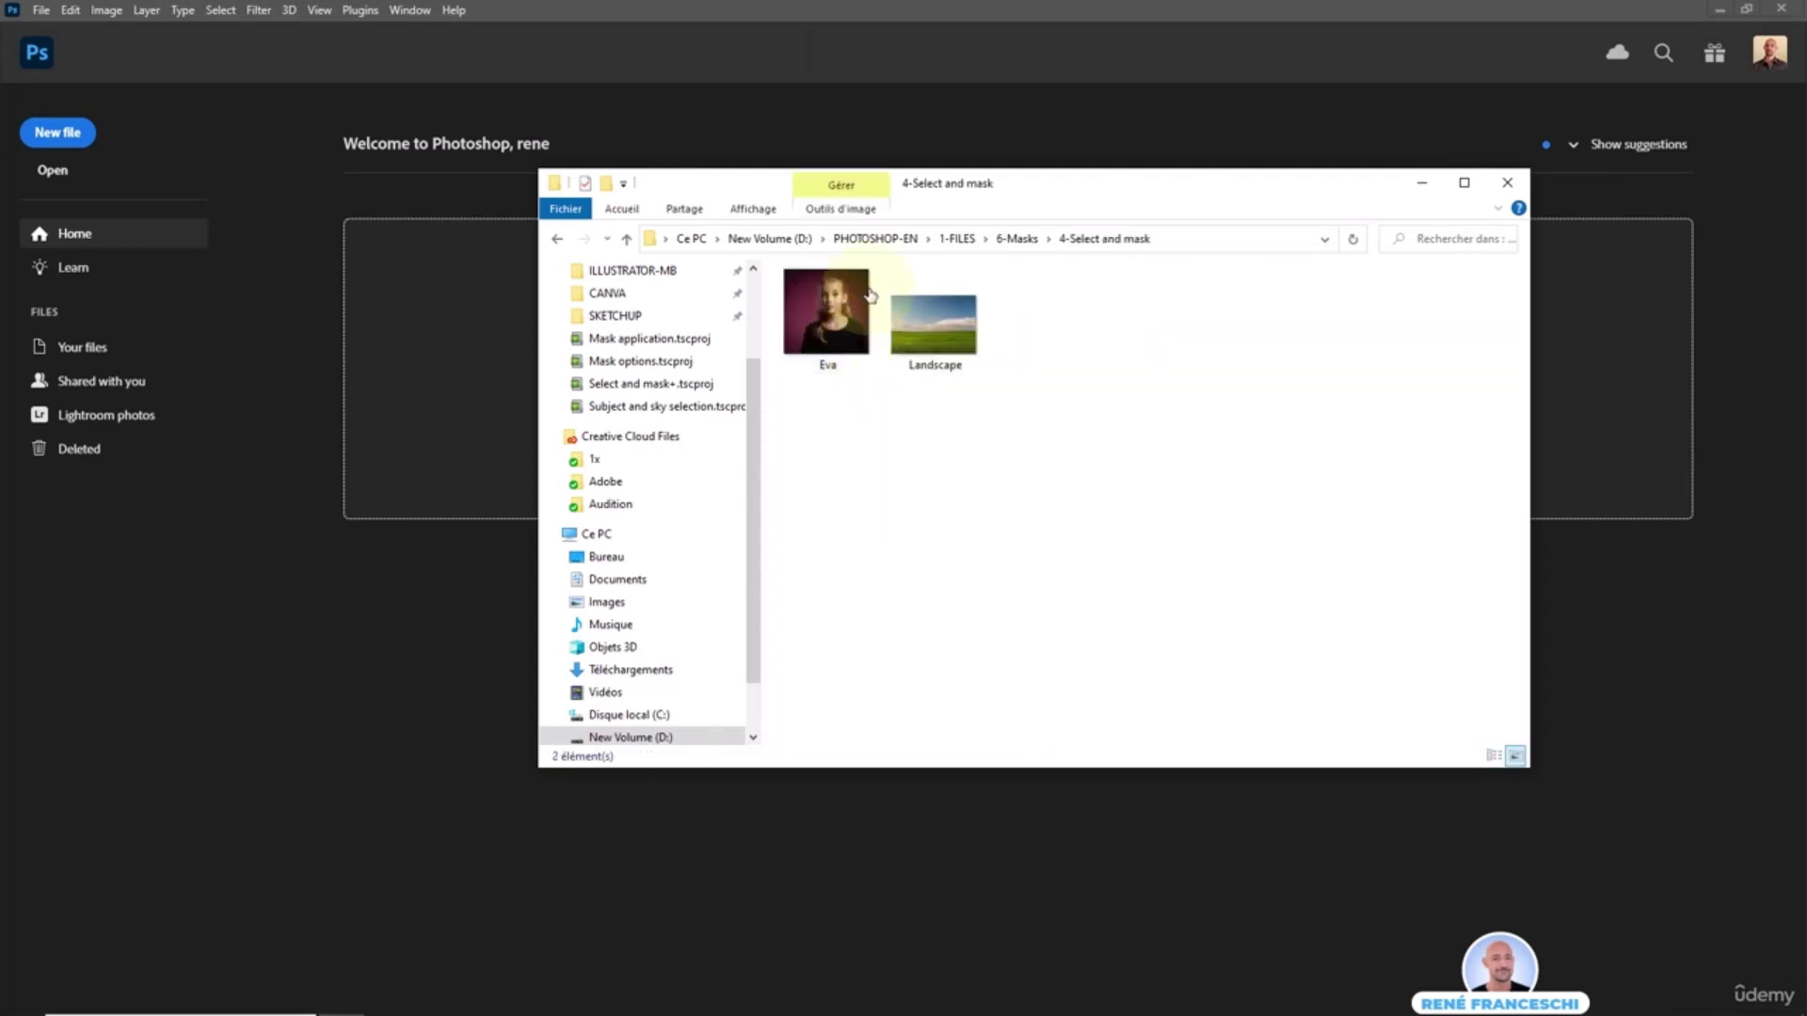
{"action": "left_click", "coordinate": [922, 326]}
{"action": "left_click_drag", "start_coordinate": [940, 339], "coordinate": [395, 442]}
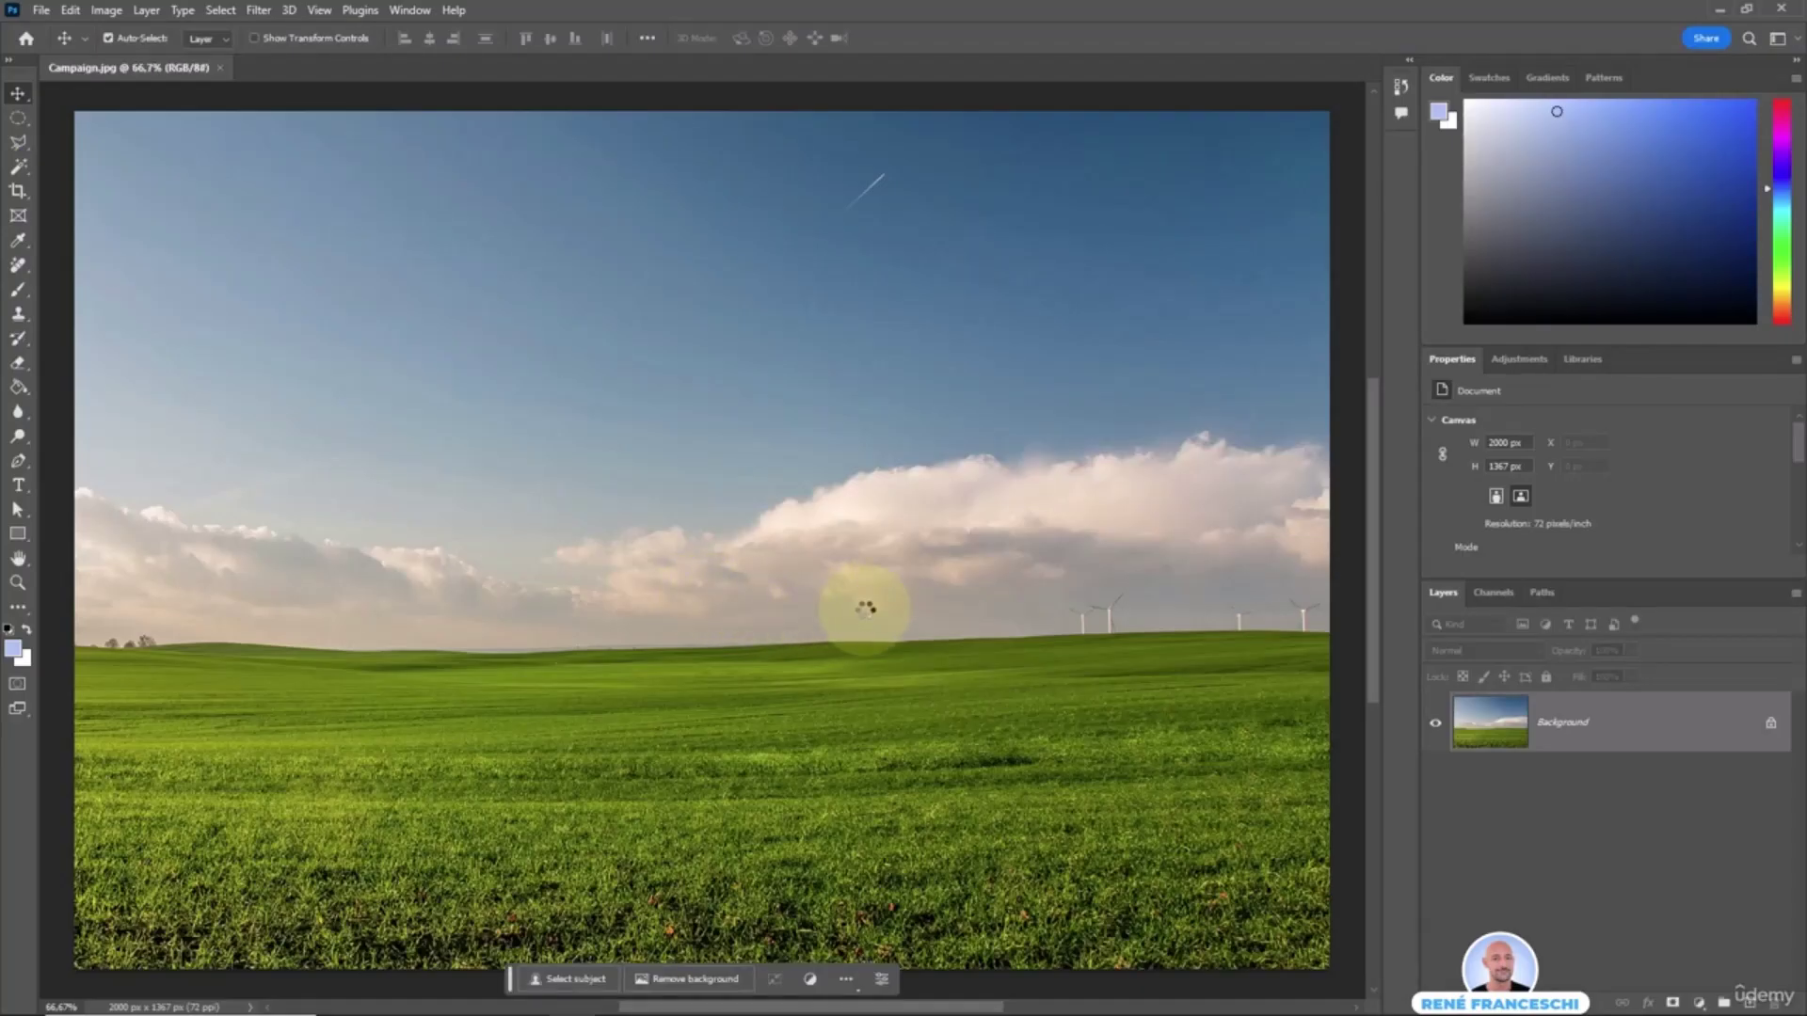
- Place the Eva image from the 4-Select and mask folder over the landscape and move it to the right
{"action": "left_click", "coordinate": [341, 998]}
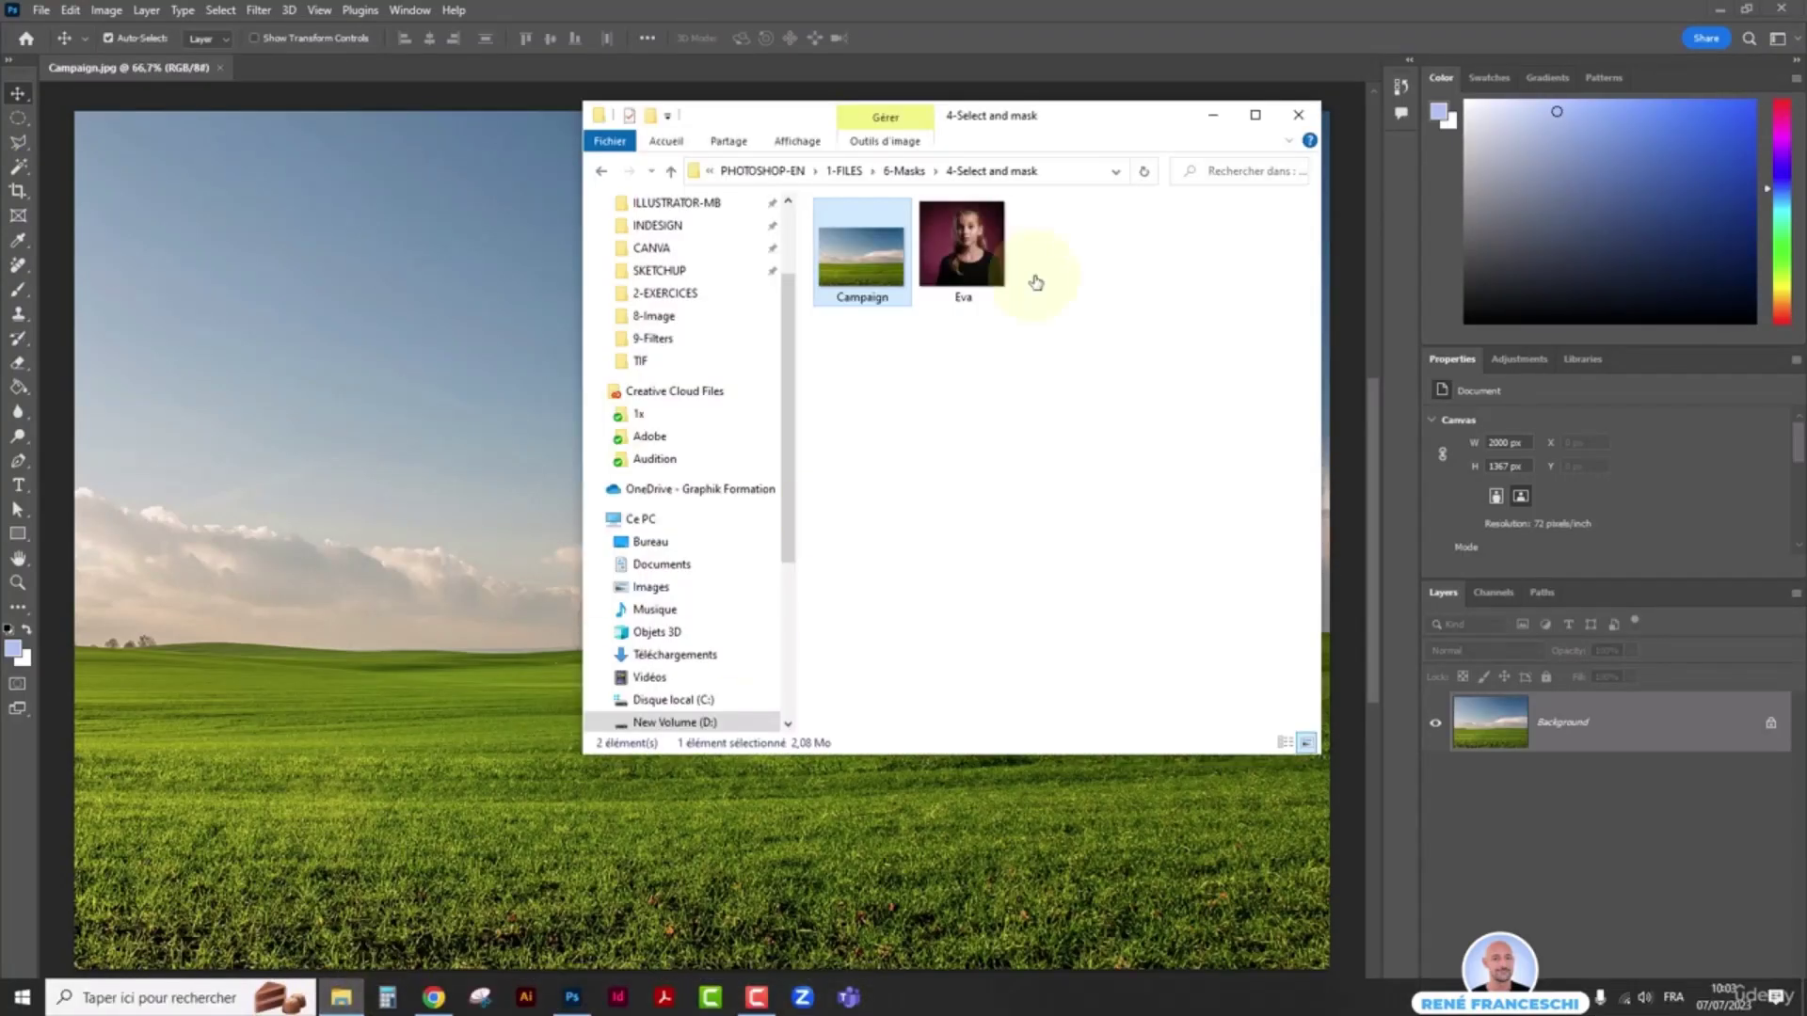
{"action": "left_click", "coordinate": [960, 247]}
{"action": "left_click_drag", "start_coordinate": [958, 245], "coordinate": [374, 464]}
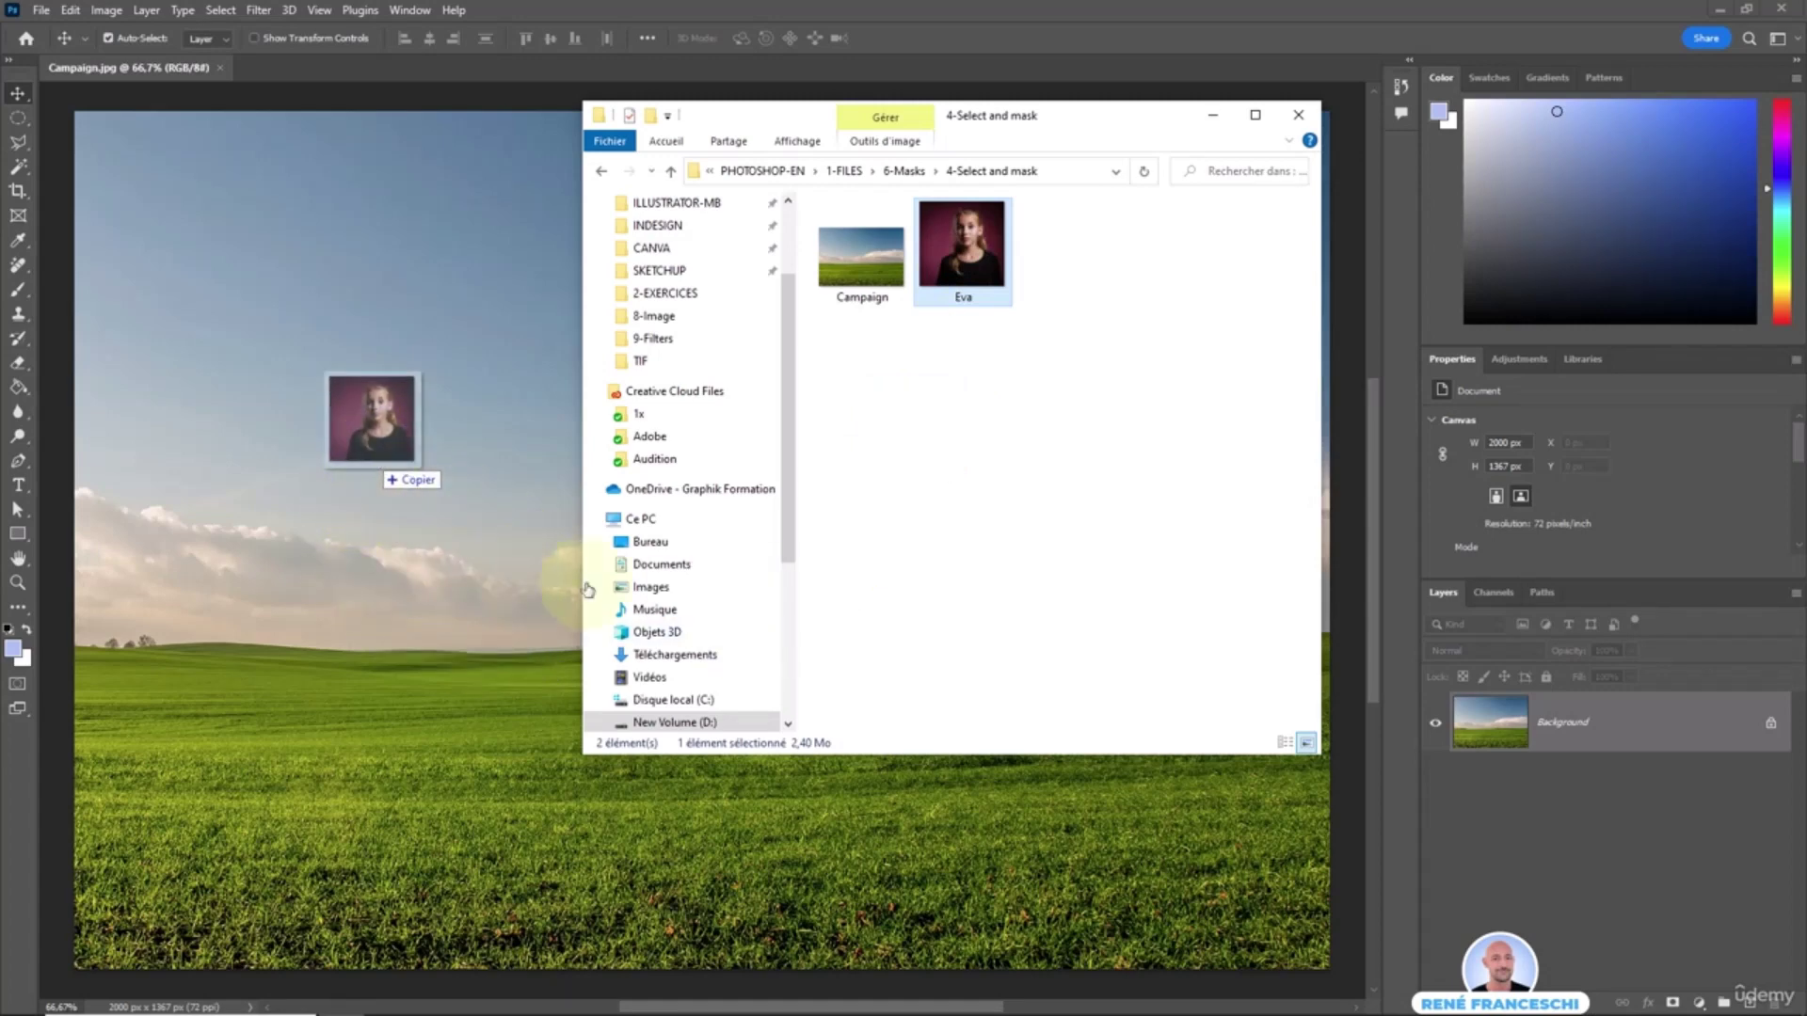
{"action": "left_click_drag", "start_coordinate": [1130, 112], "coordinate": [914, 367]}
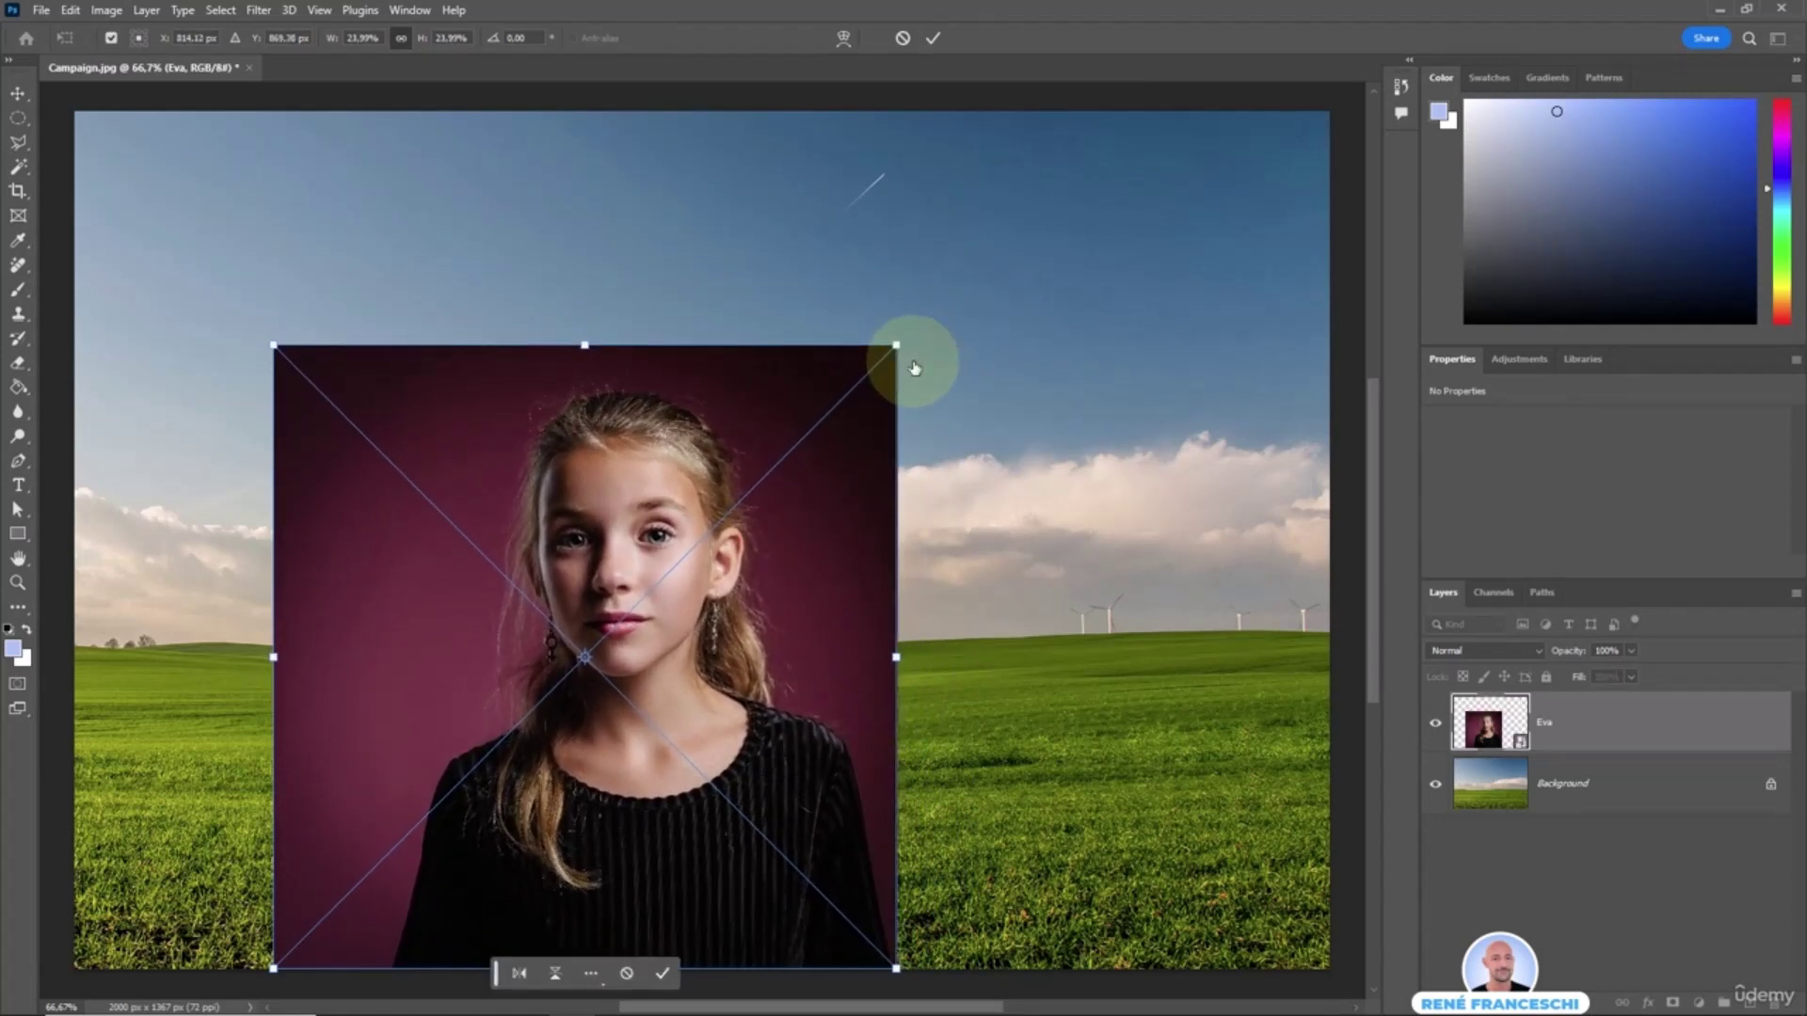
{"action": "key", "text": "Return"}
{"action": "left_click_drag", "start_coordinate": [611, 701], "coordinate": [732, 686]}
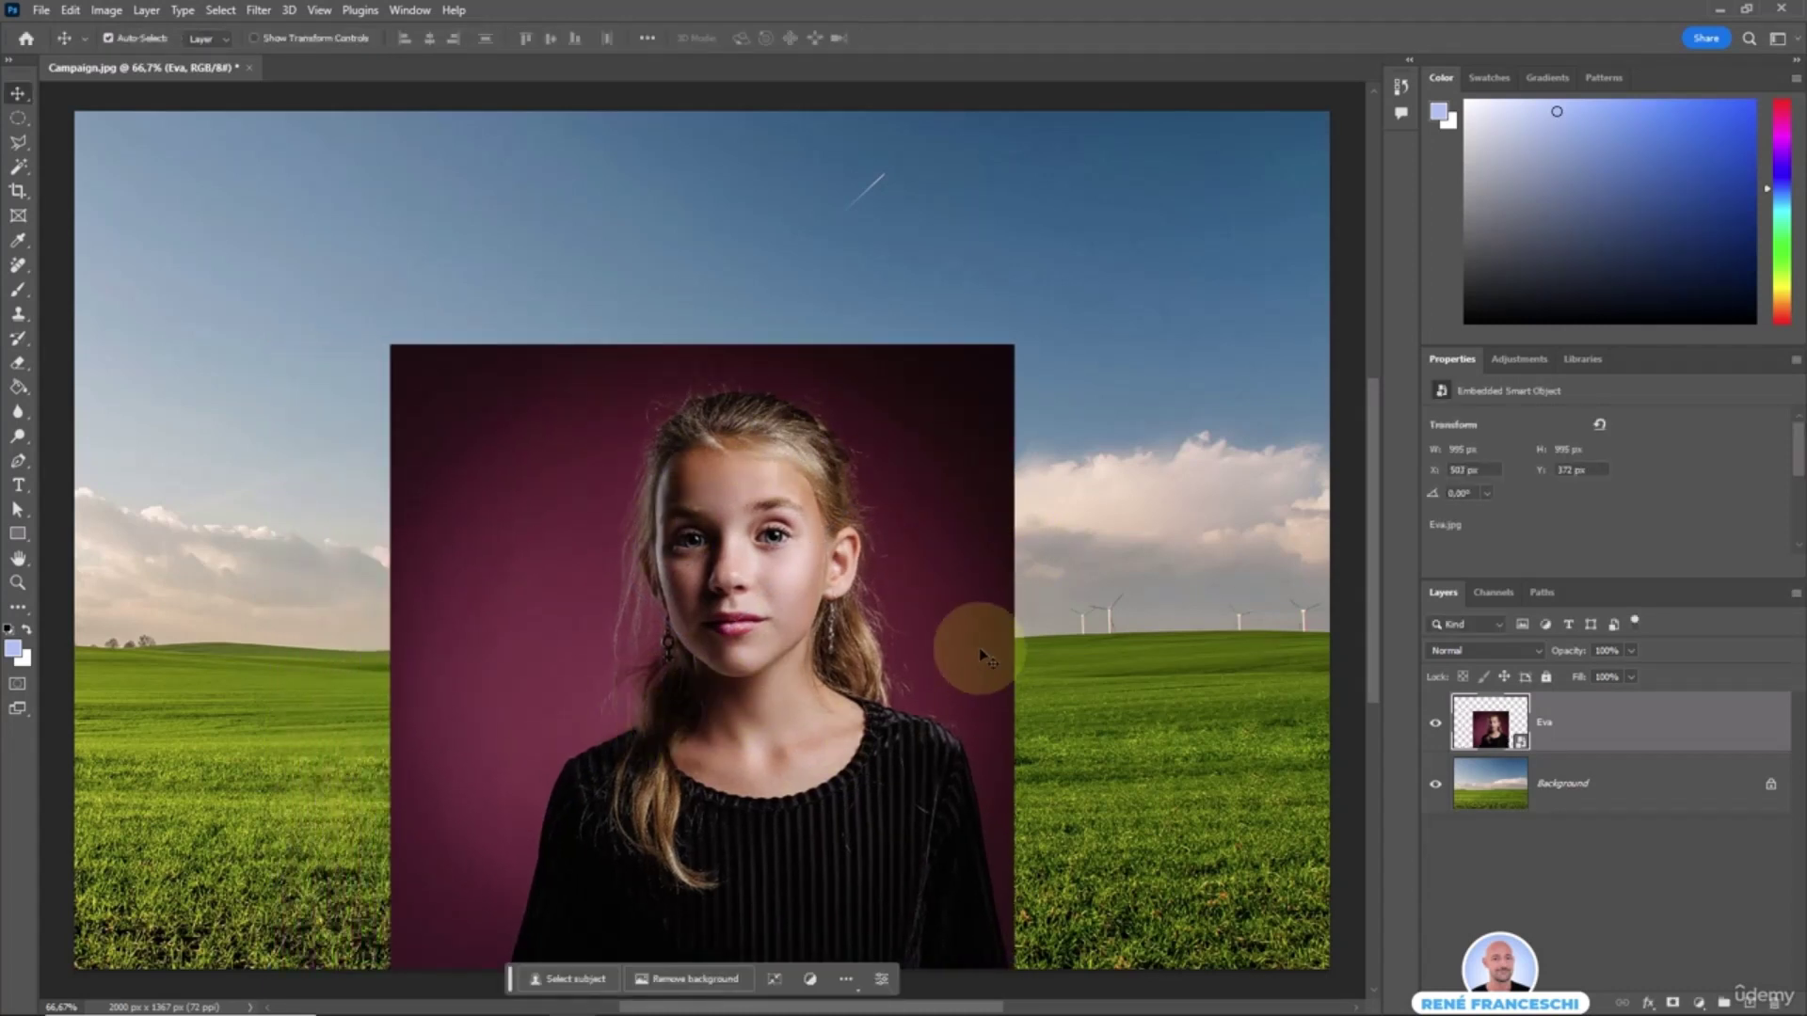
- Remove the background from the Eva layer so that it becomes masked around the girl
{"action": "left_click", "coordinate": [702, 979]}
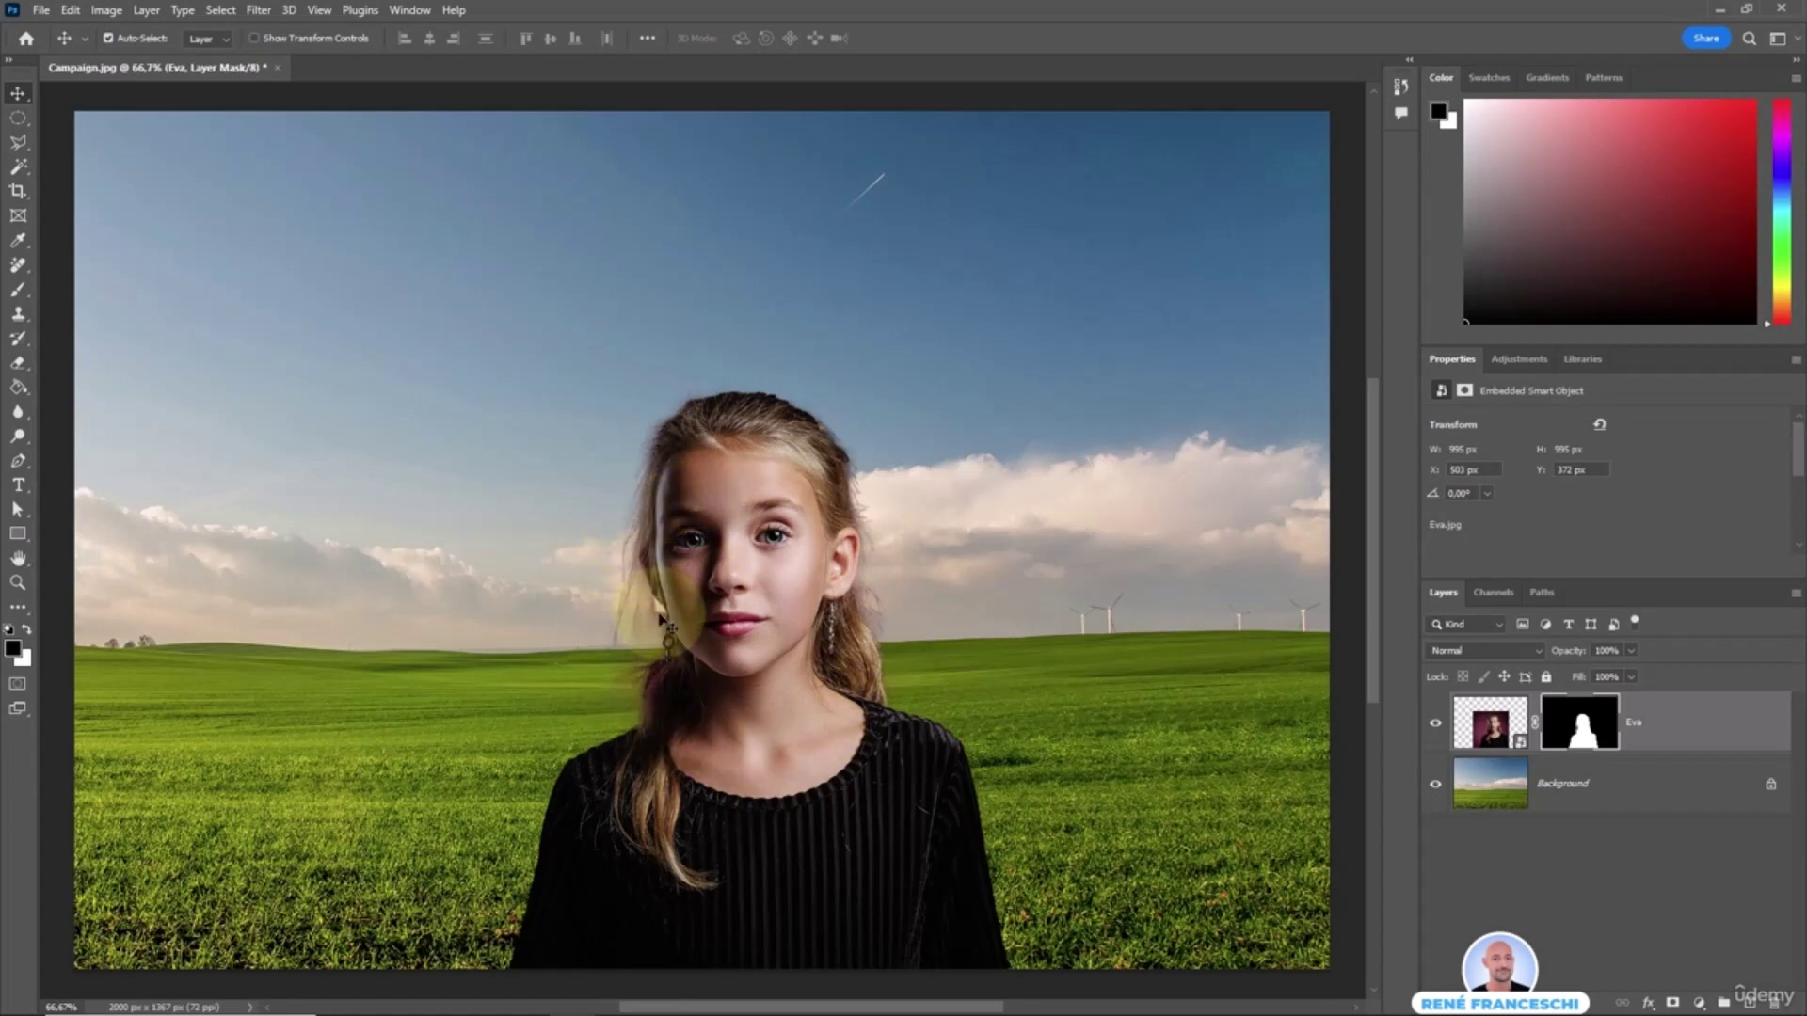
- Inspect the cutout's edges around the head, ear, loose hair strands and earring against the landscape
{"action": "scroll", "coordinate": [661, 620], "scroll_direction": "up", "scroll_amount": 2}
{"action": "scroll", "coordinate": [661, 620], "scroll_direction": "up", "scroll_amount": 3}
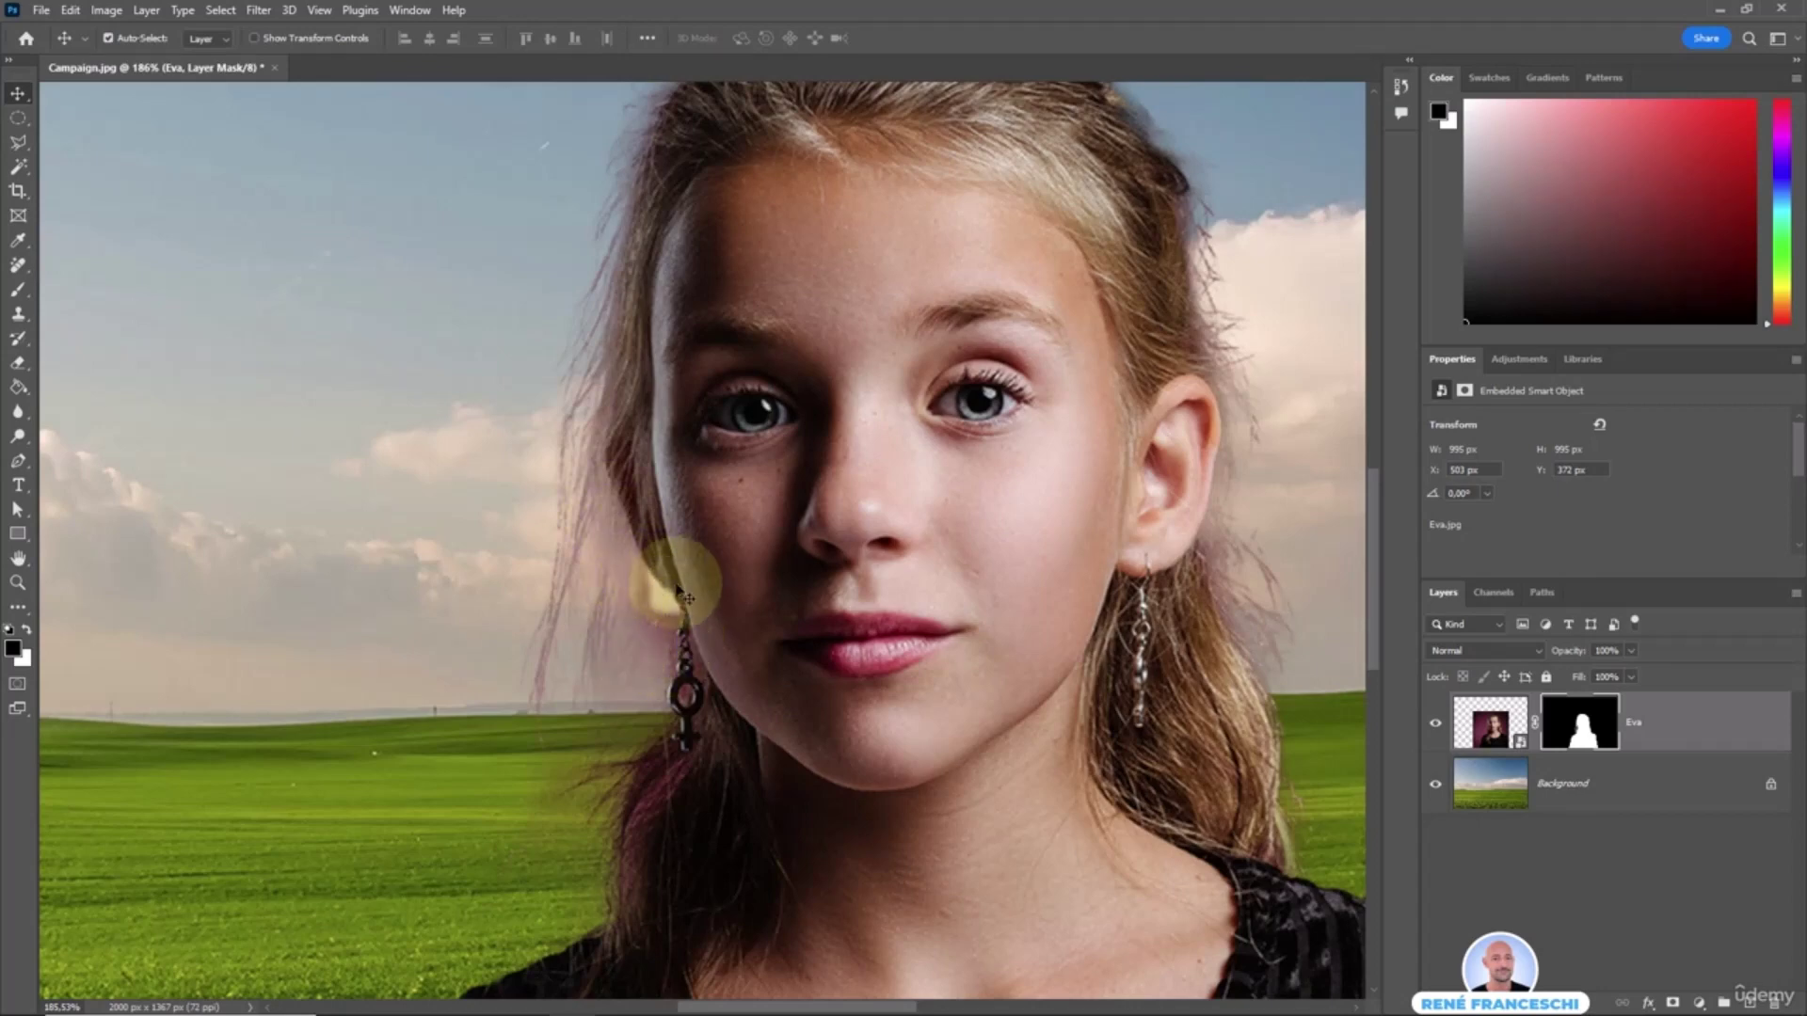
{"action": "scroll", "coordinate": [988, 484], "scroll_direction": "down", "scroll_amount": 2}
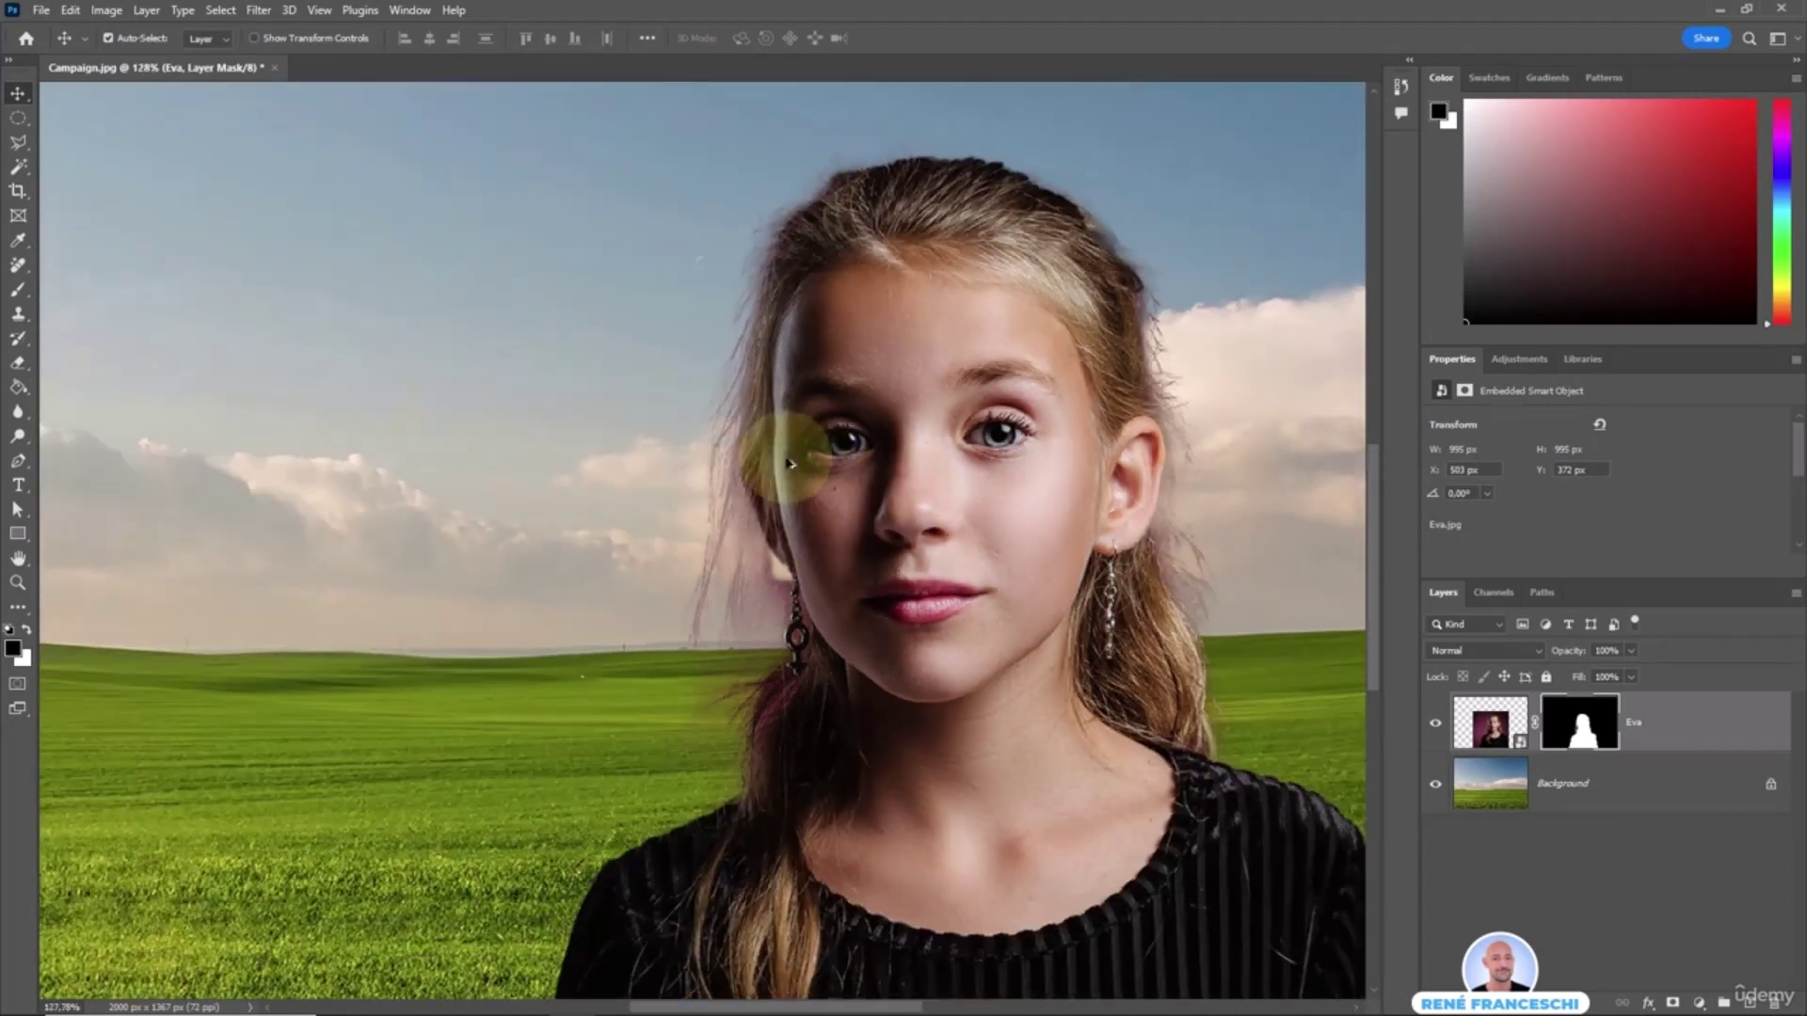
{"action": "scroll", "coordinate": [791, 471], "scroll_direction": "up", "scroll_amount": 2}
{"action": "left_click_drag", "start_coordinate": [858, 258], "coordinate": [746, 612]}
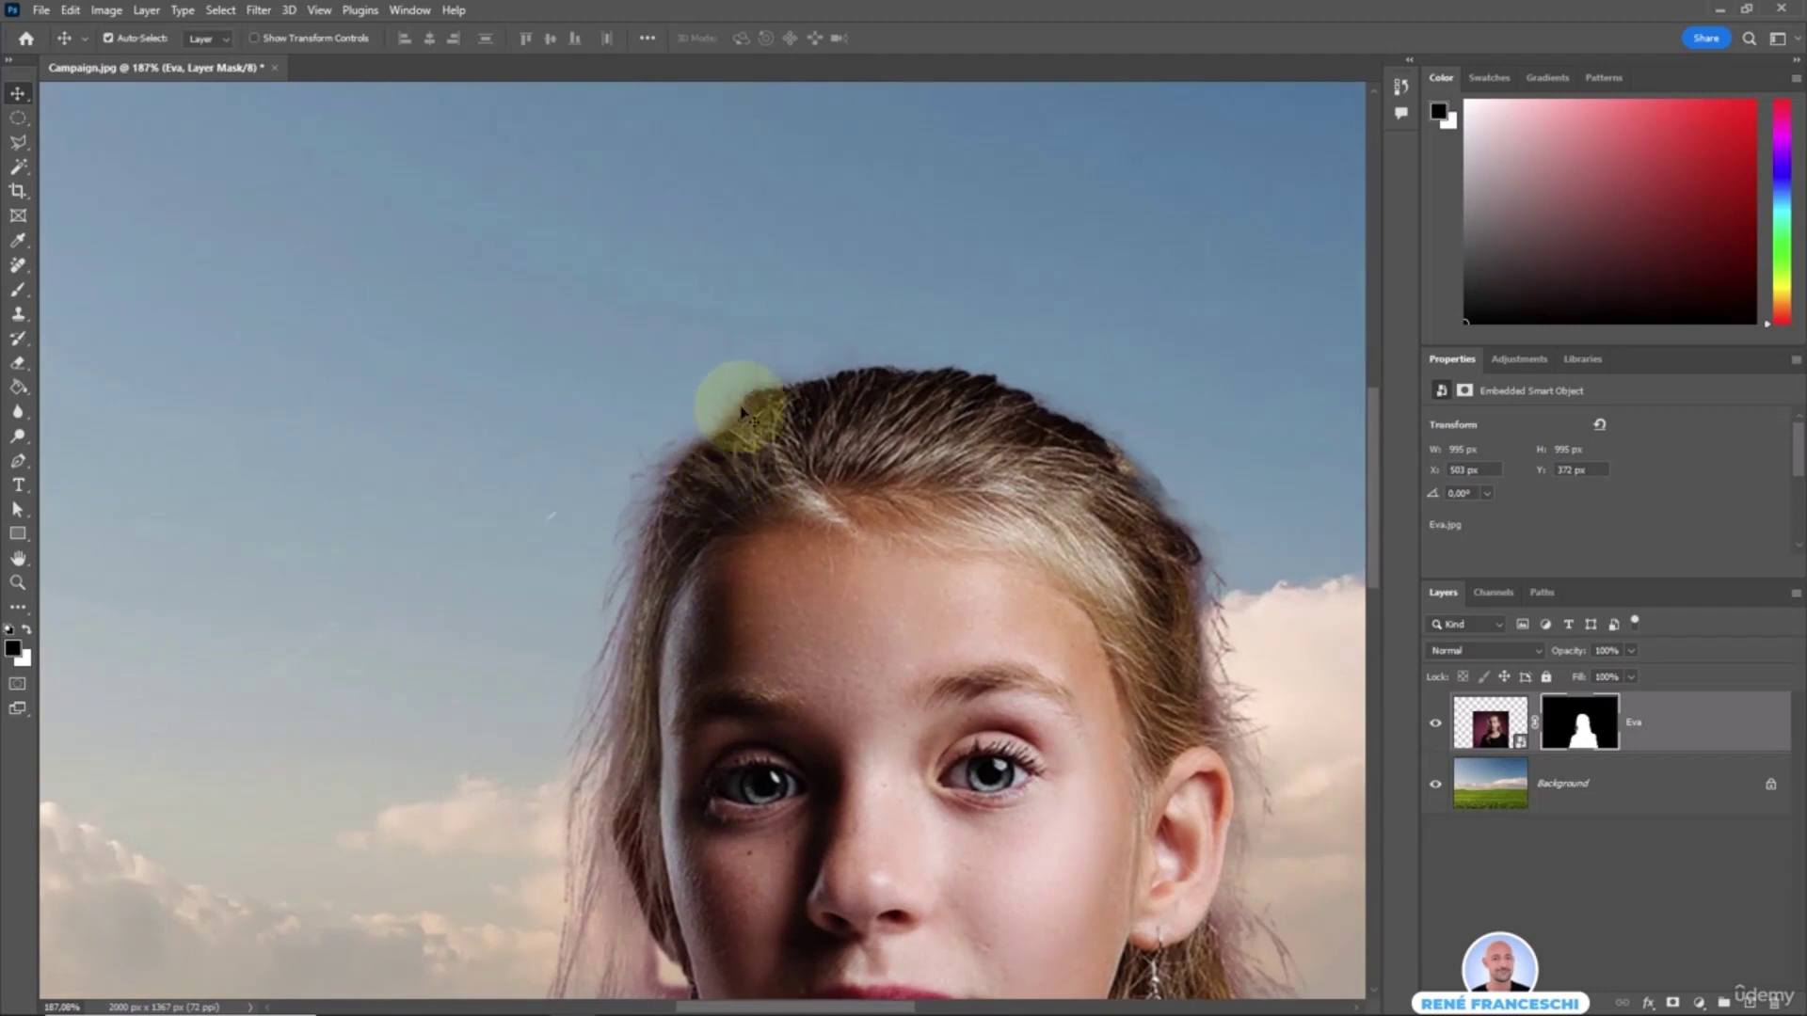
{"action": "left_click_drag", "start_coordinate": [1080, 672], "coordinate": [664, 493]}
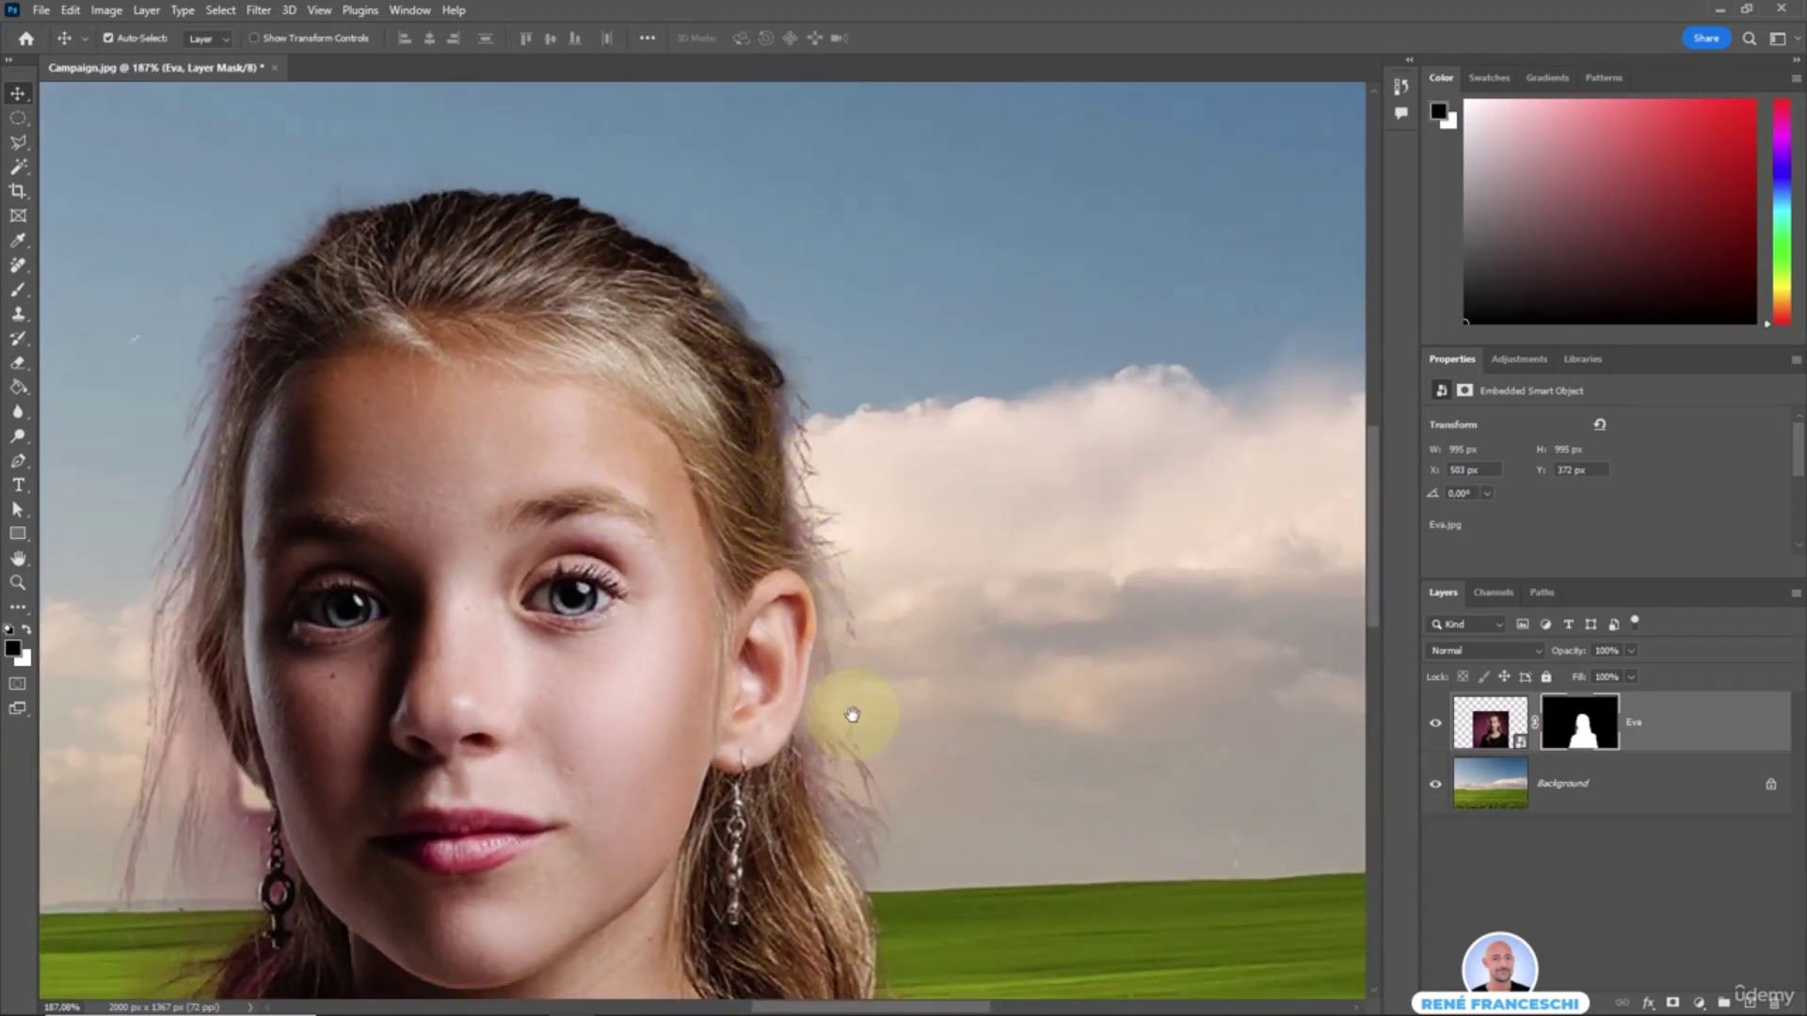
{"action": "left_click_drag", "start_coordinate": [853, 715], "coordinate": [799, 521]}
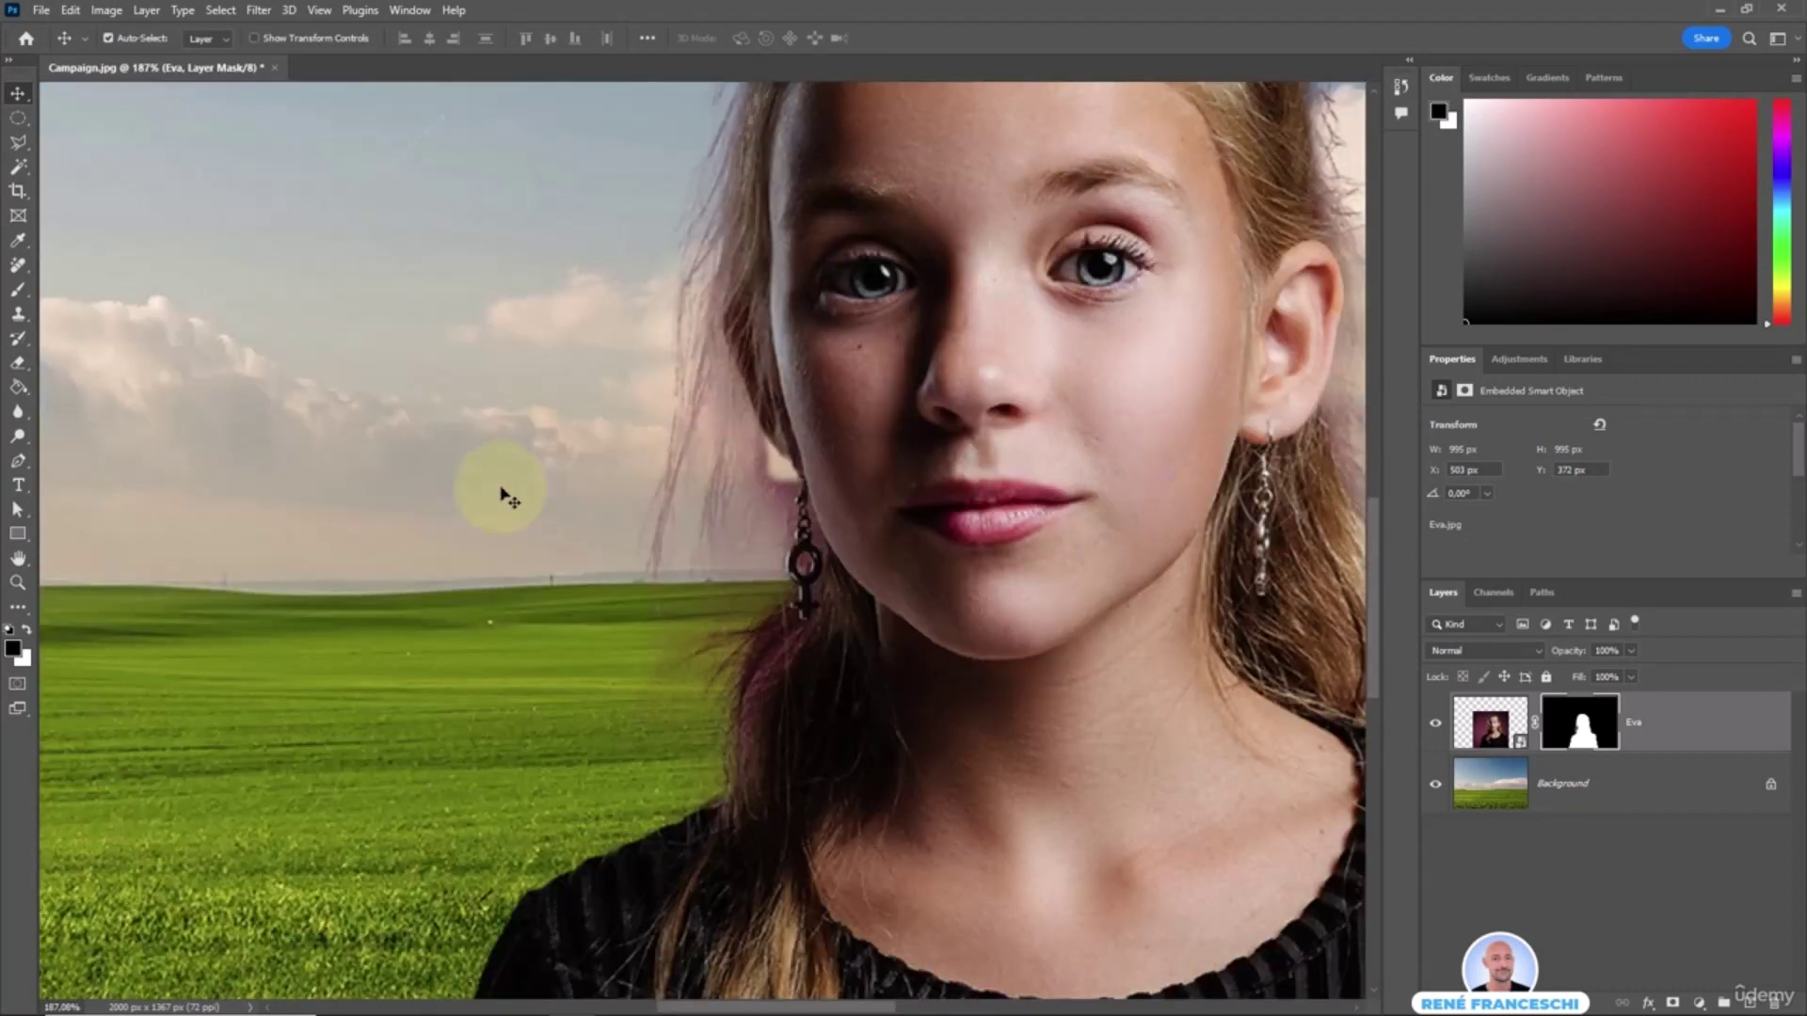
{"action": "double_click", "coordinate": [17, 558]}
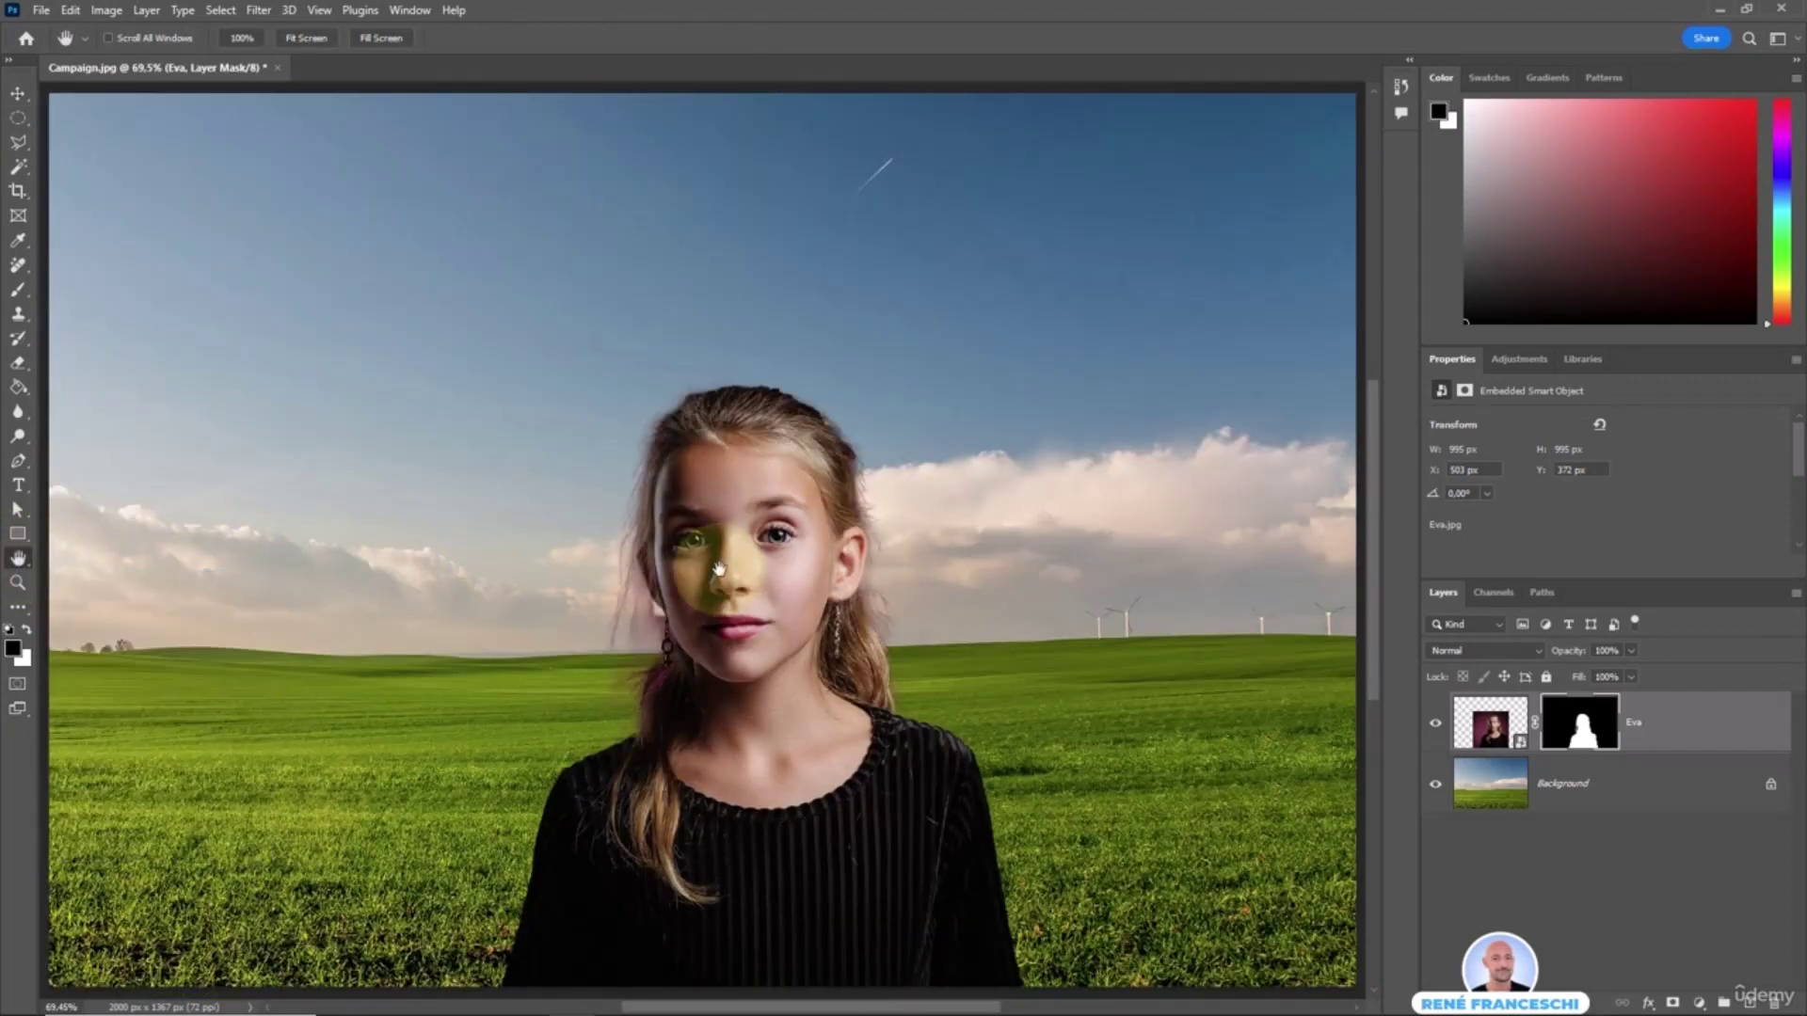
- Open the Eva layer's mask in the Select and Mask workspace
{"action": "key", "text": "v"}
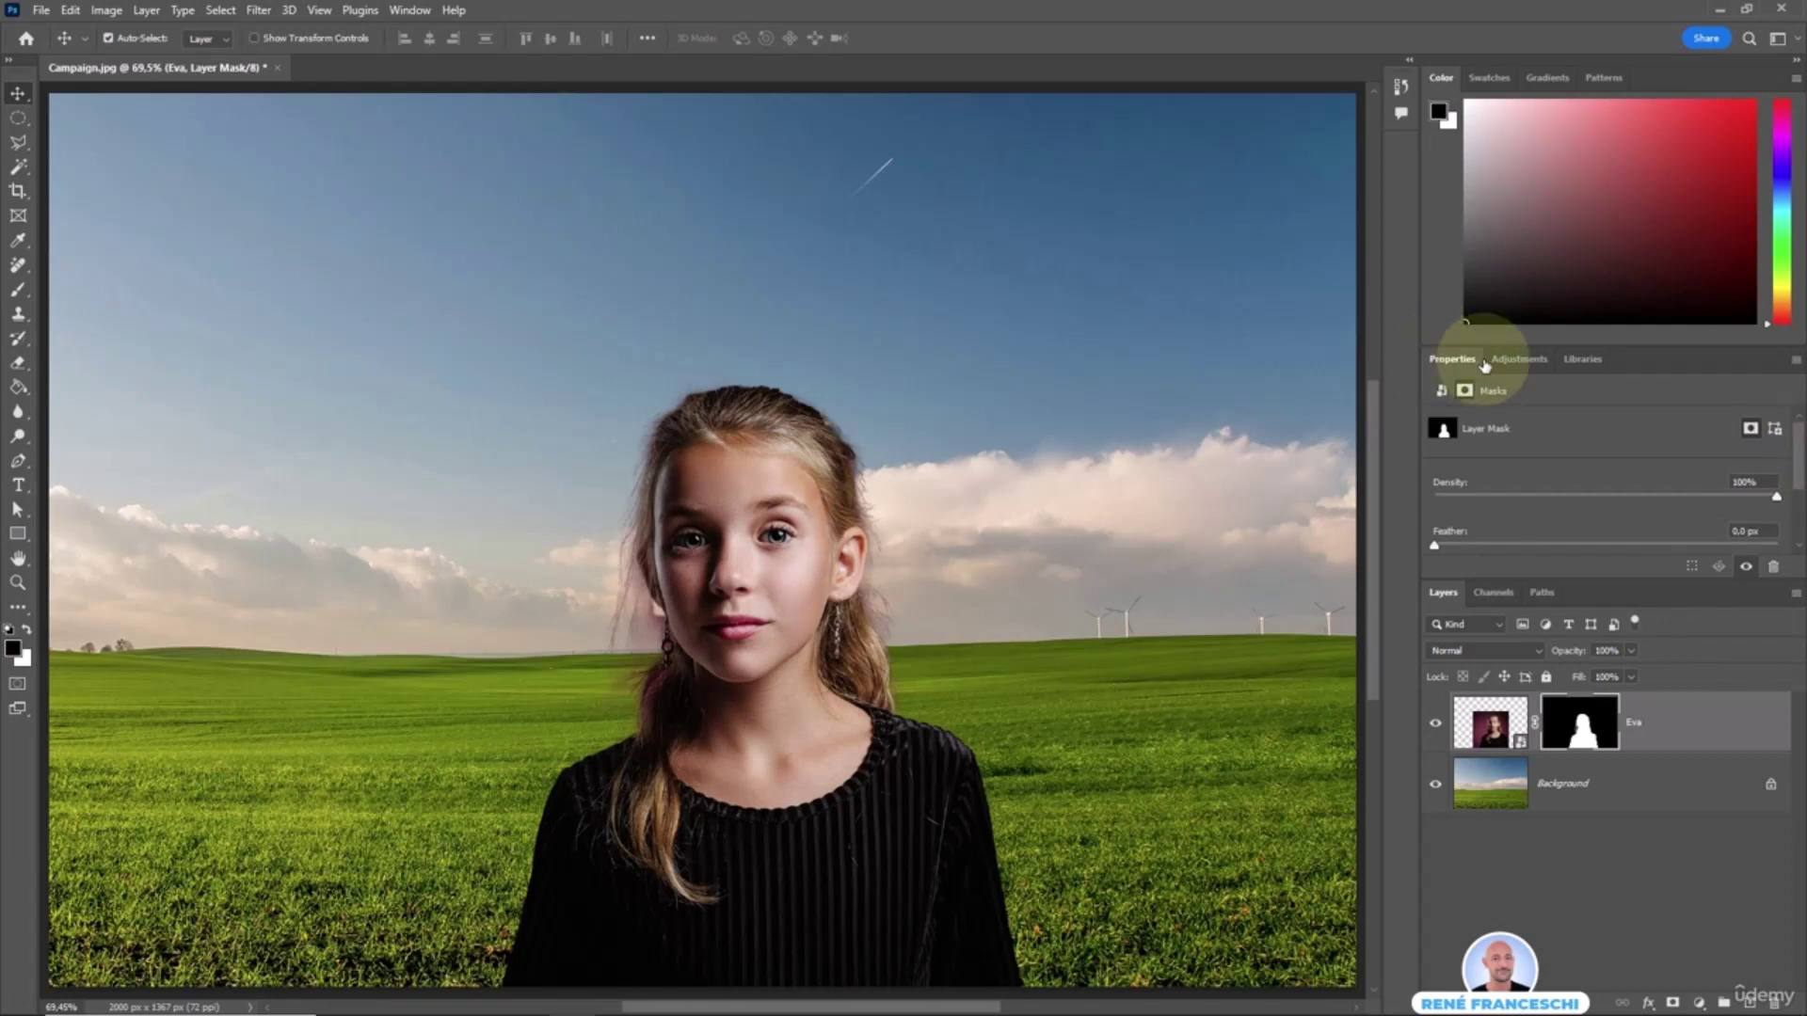
{"action": "scroll", "coordinate": [1722, 475], "scroll_direction": "down", "scroll_amount": 3}
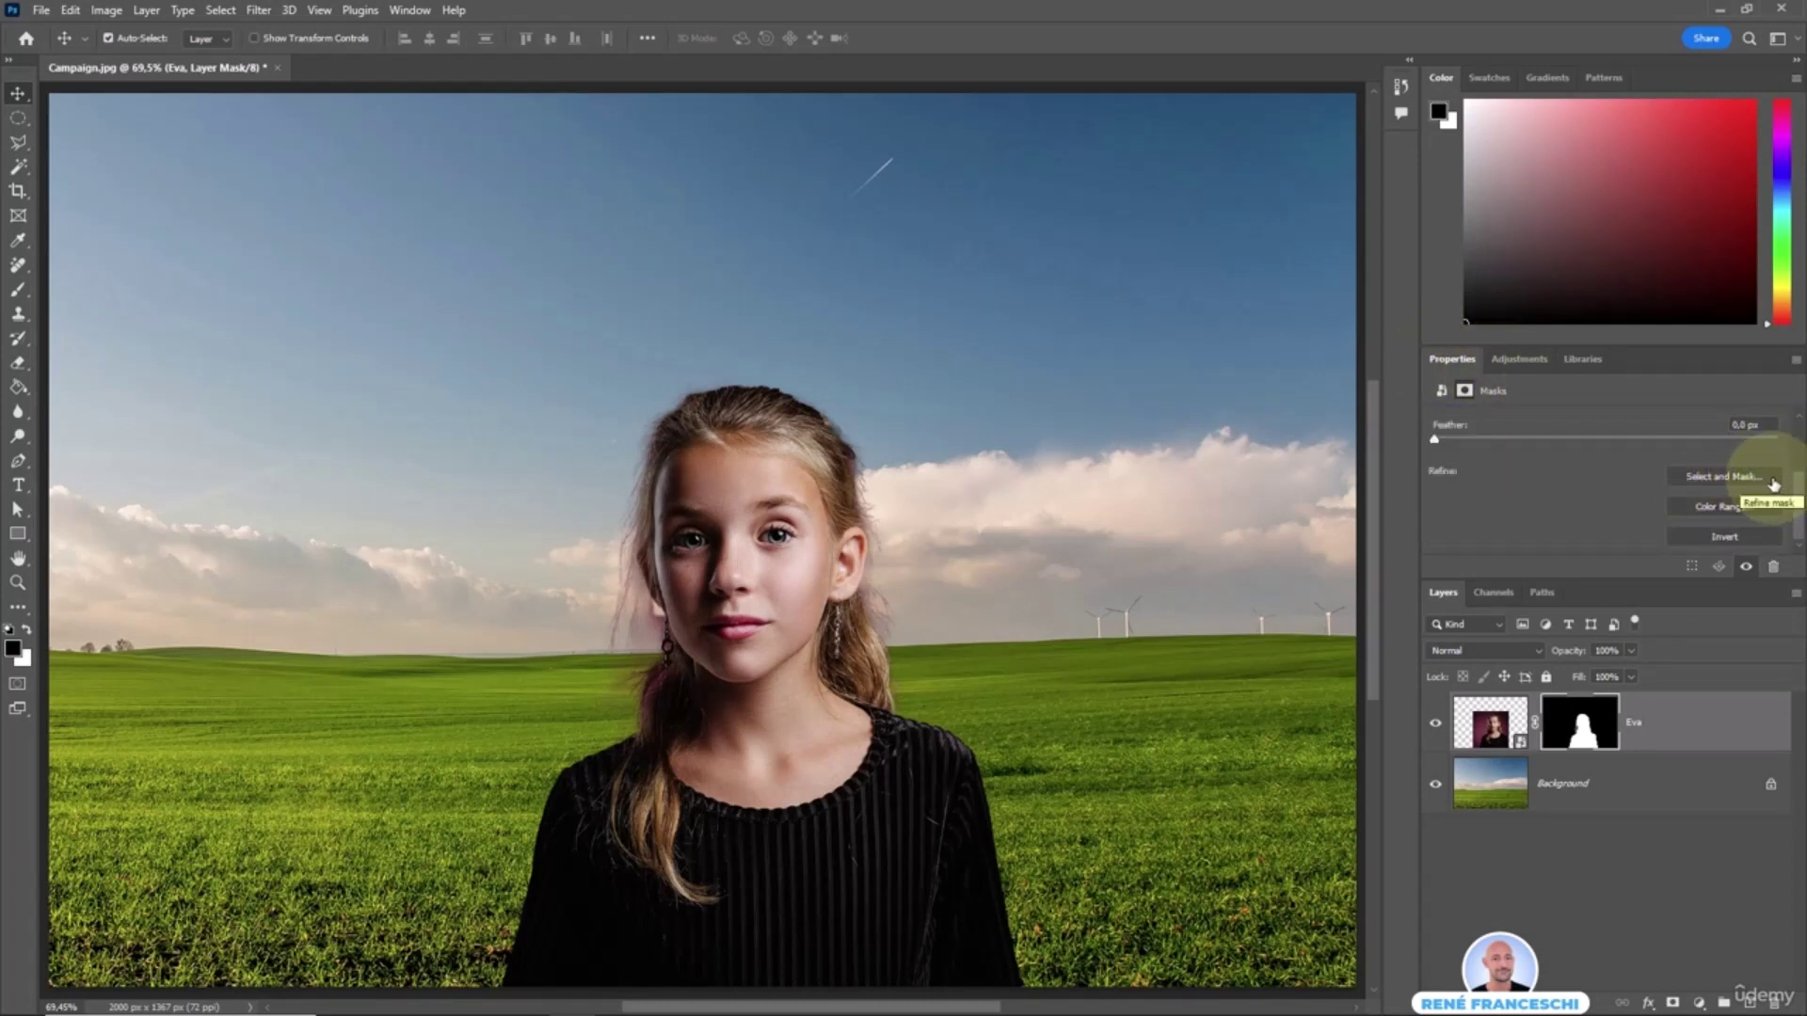
{"action": "double_click", "coordinate": [1584, 723]}
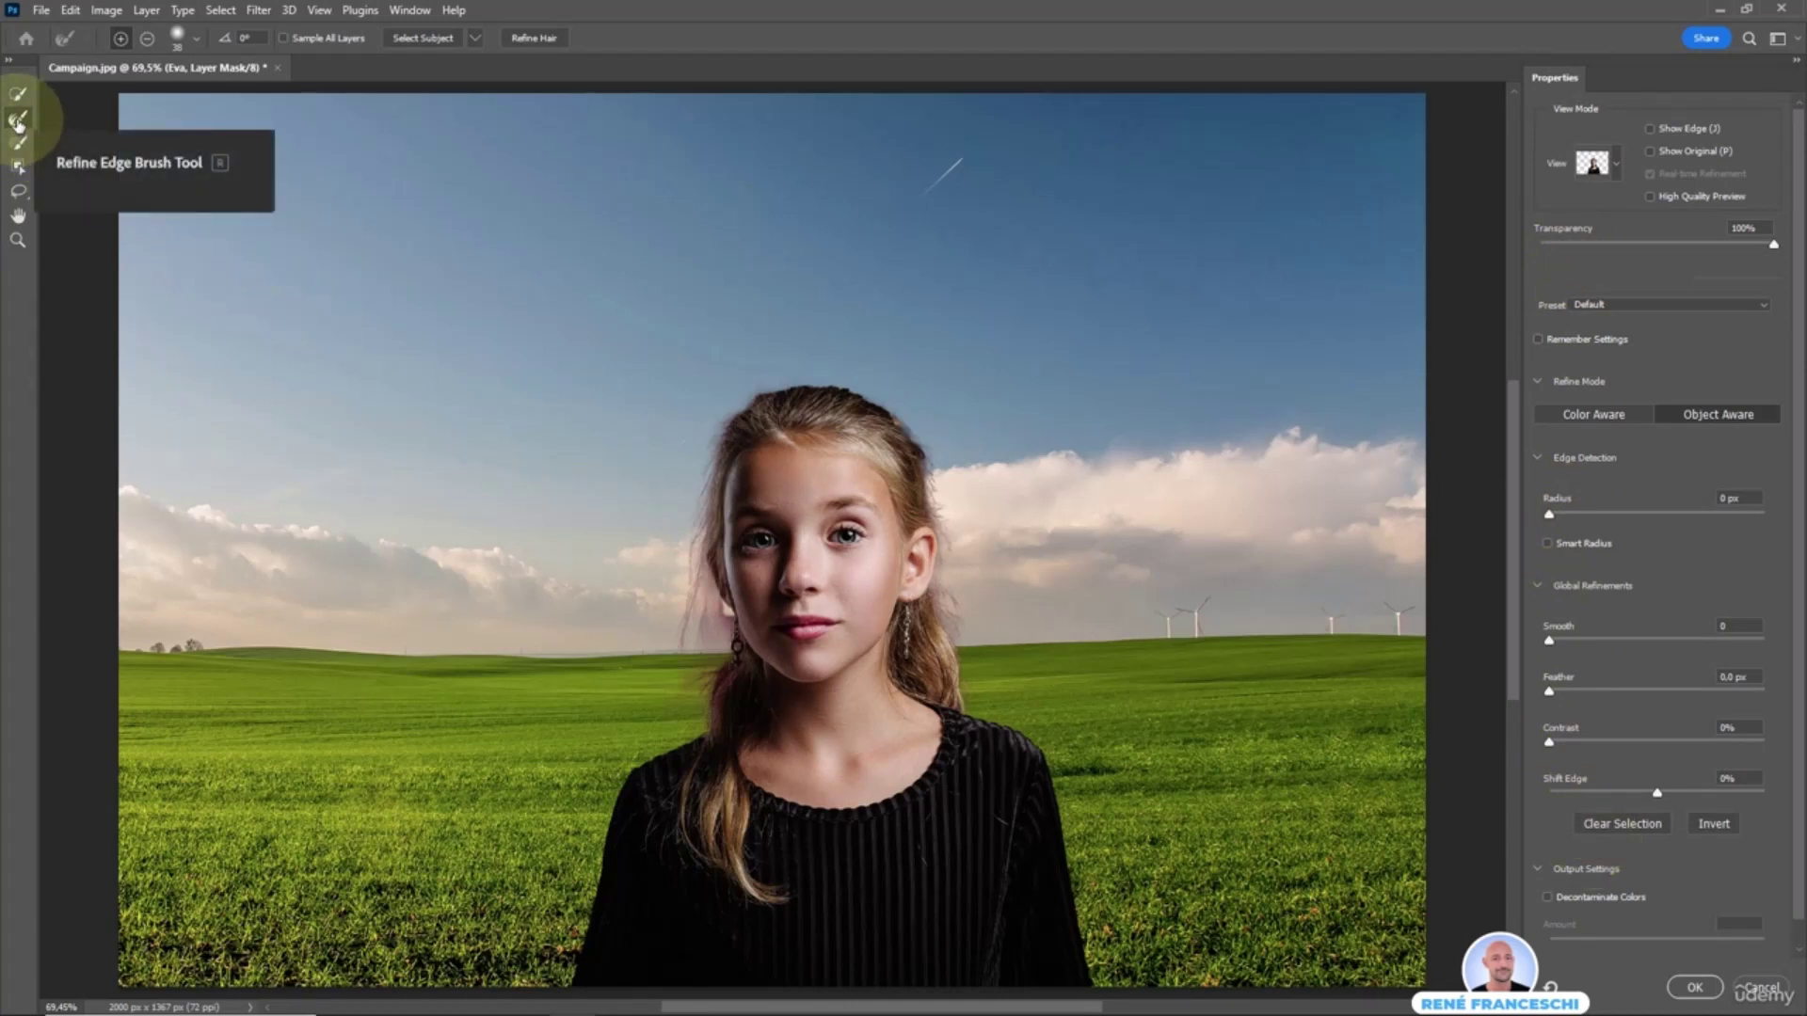
- Set up the Refine Edge Brush with a size of 61 px for the hair
{"action": "left_click", "coordinate": [196, 40]}
{"action": "mouse_move", "coordinate": [125, 93]}
{"action": "left_mouse_down"}
{"action": "mouse_move", "coordinate": [152, 97]}
{"action": "mouse_move", "coordinate": [133, 99]}
{"action": "left_mouse_up"}
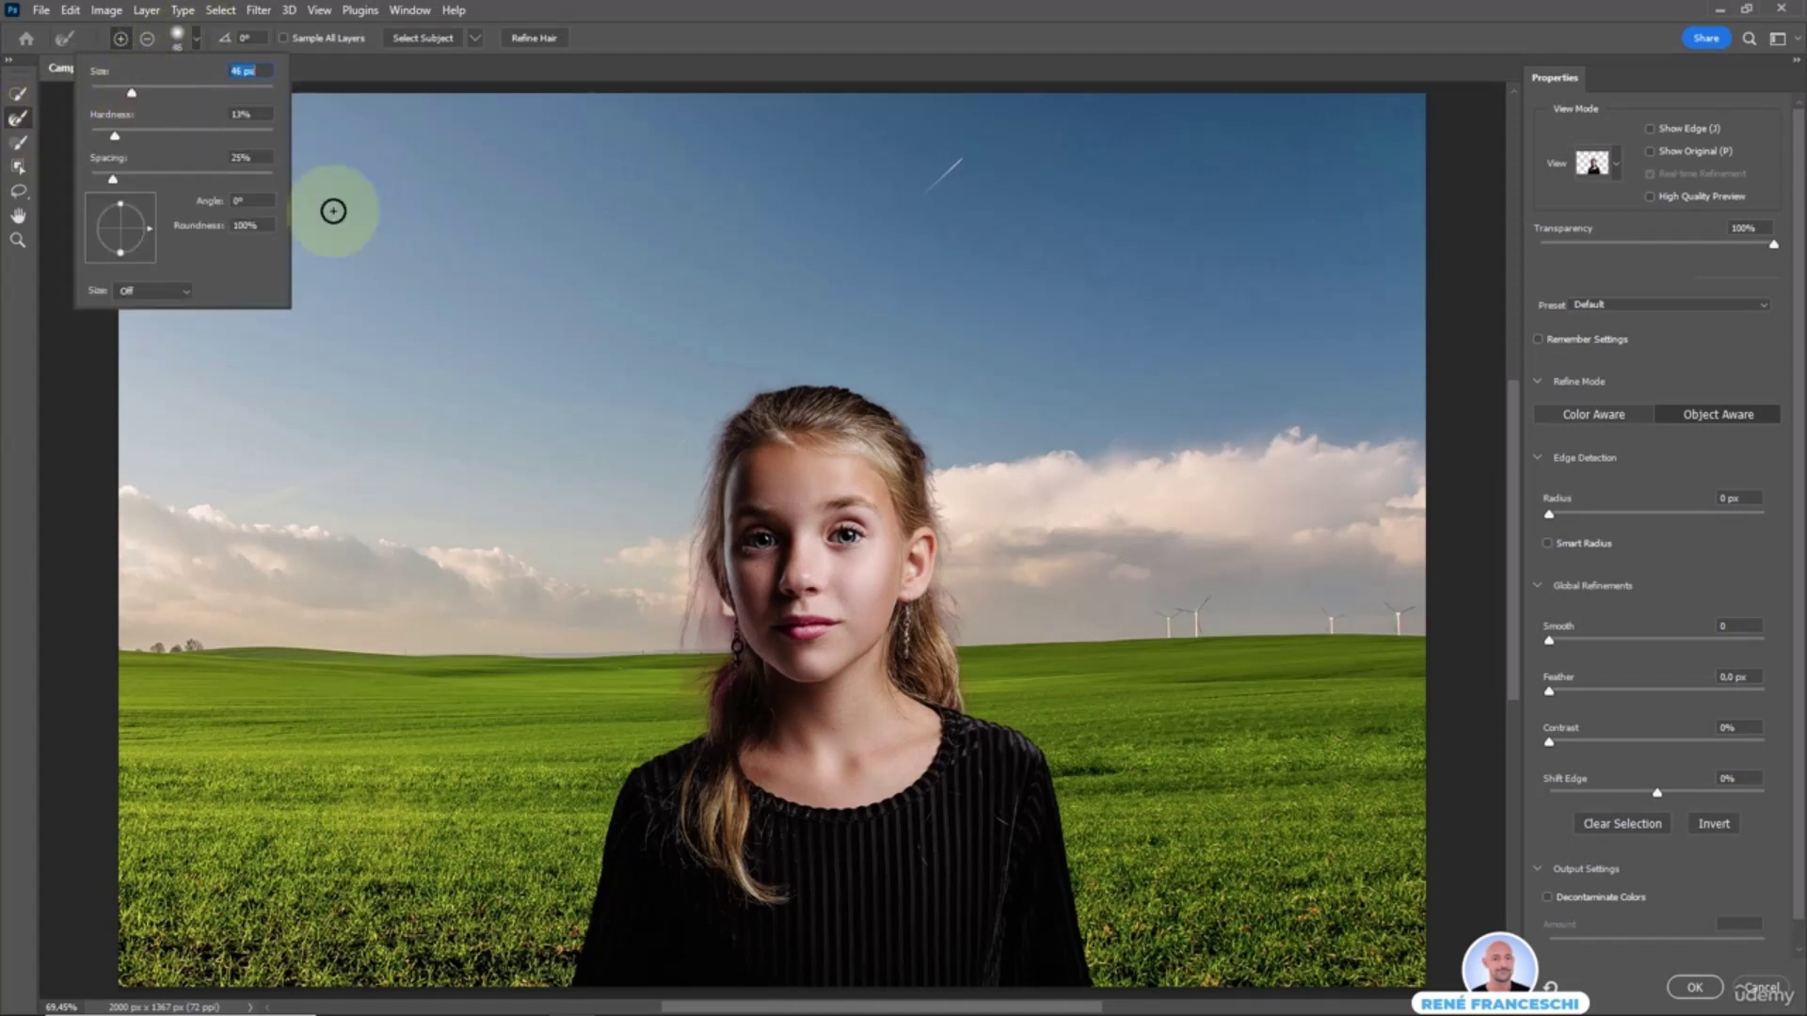
{"action": "key", "text": "bracketright"}
{"action": "key", "text": "bracketright"}
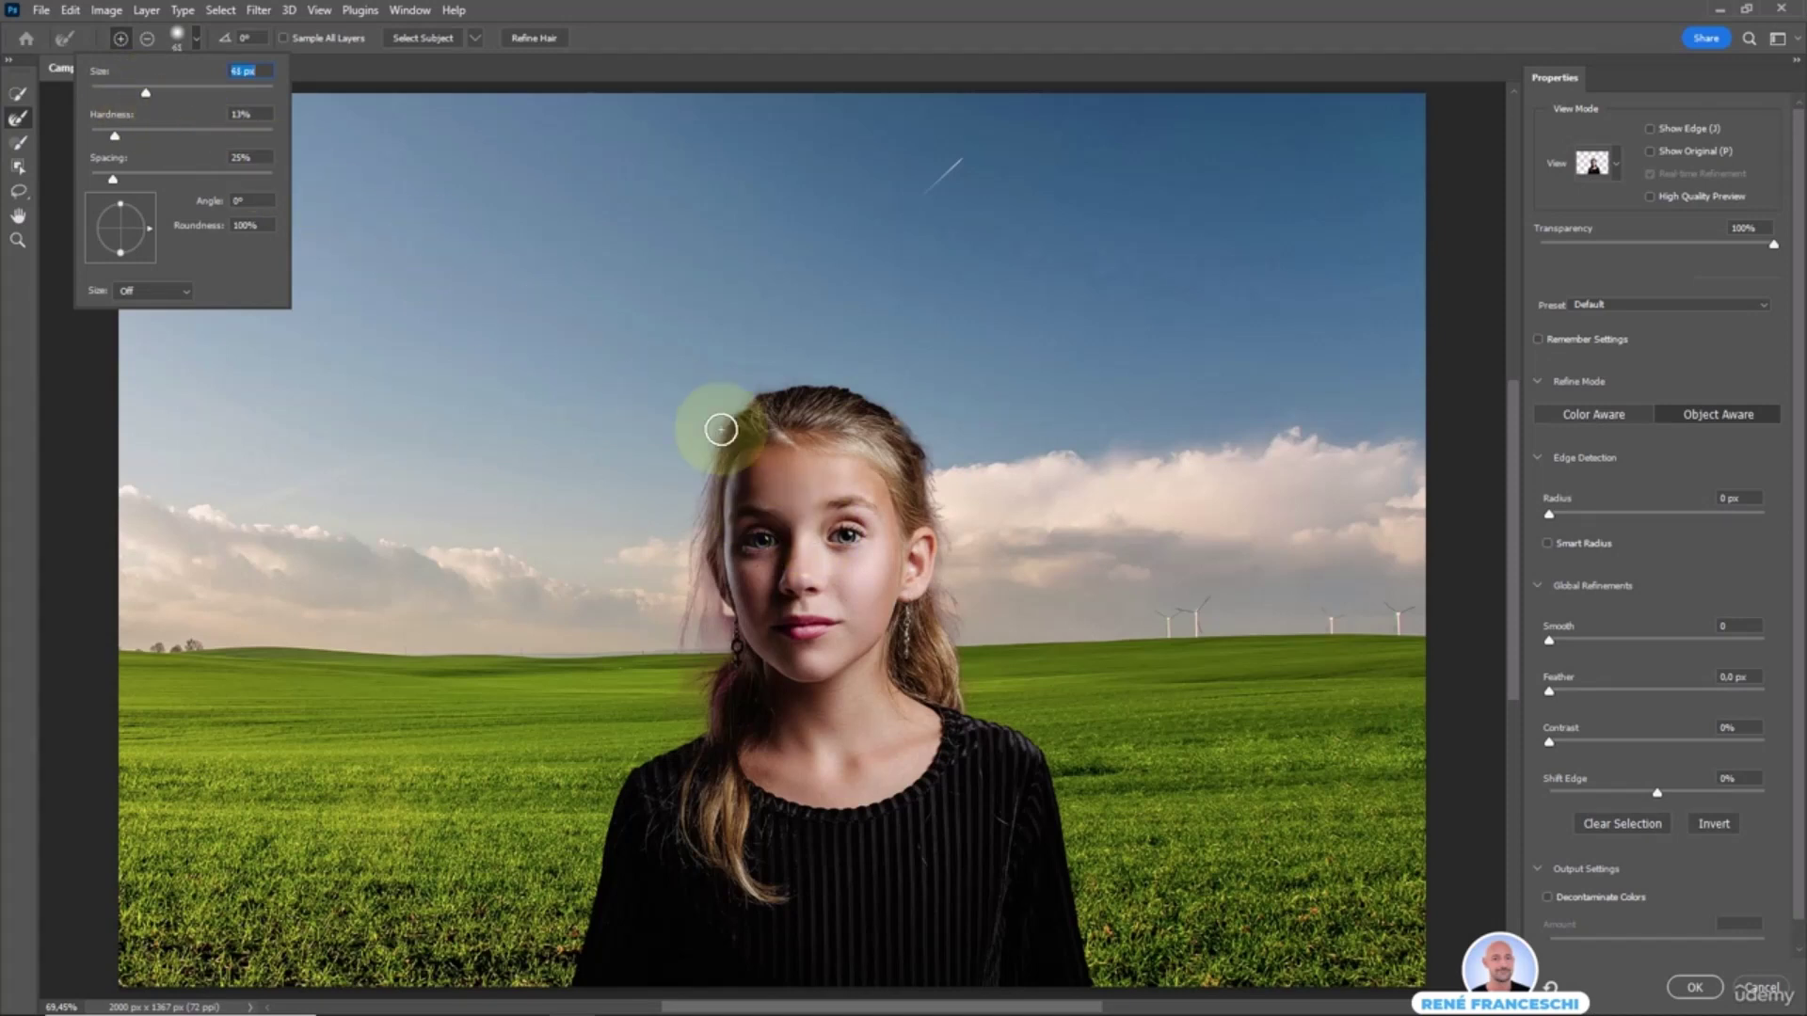
- Refine the mask over the loose hair strands and background patch beside the cheek and ring-shaped earring with the Refine Edge Brush
{"action": "mouse_move", "coordinate": [725, 433]}
{"action": "left_mouse_down"}
{"action": "mouse_move", "coordinate": [810, 388]}
{"action": "mouse_move", "coordinate": [883, 403]}
{"action": "mouse_move", "coordinate": [932, 468]}
{"action": "mouse_move", "coordinate": [948, 619]}
{"action": "left_mouse_up"}
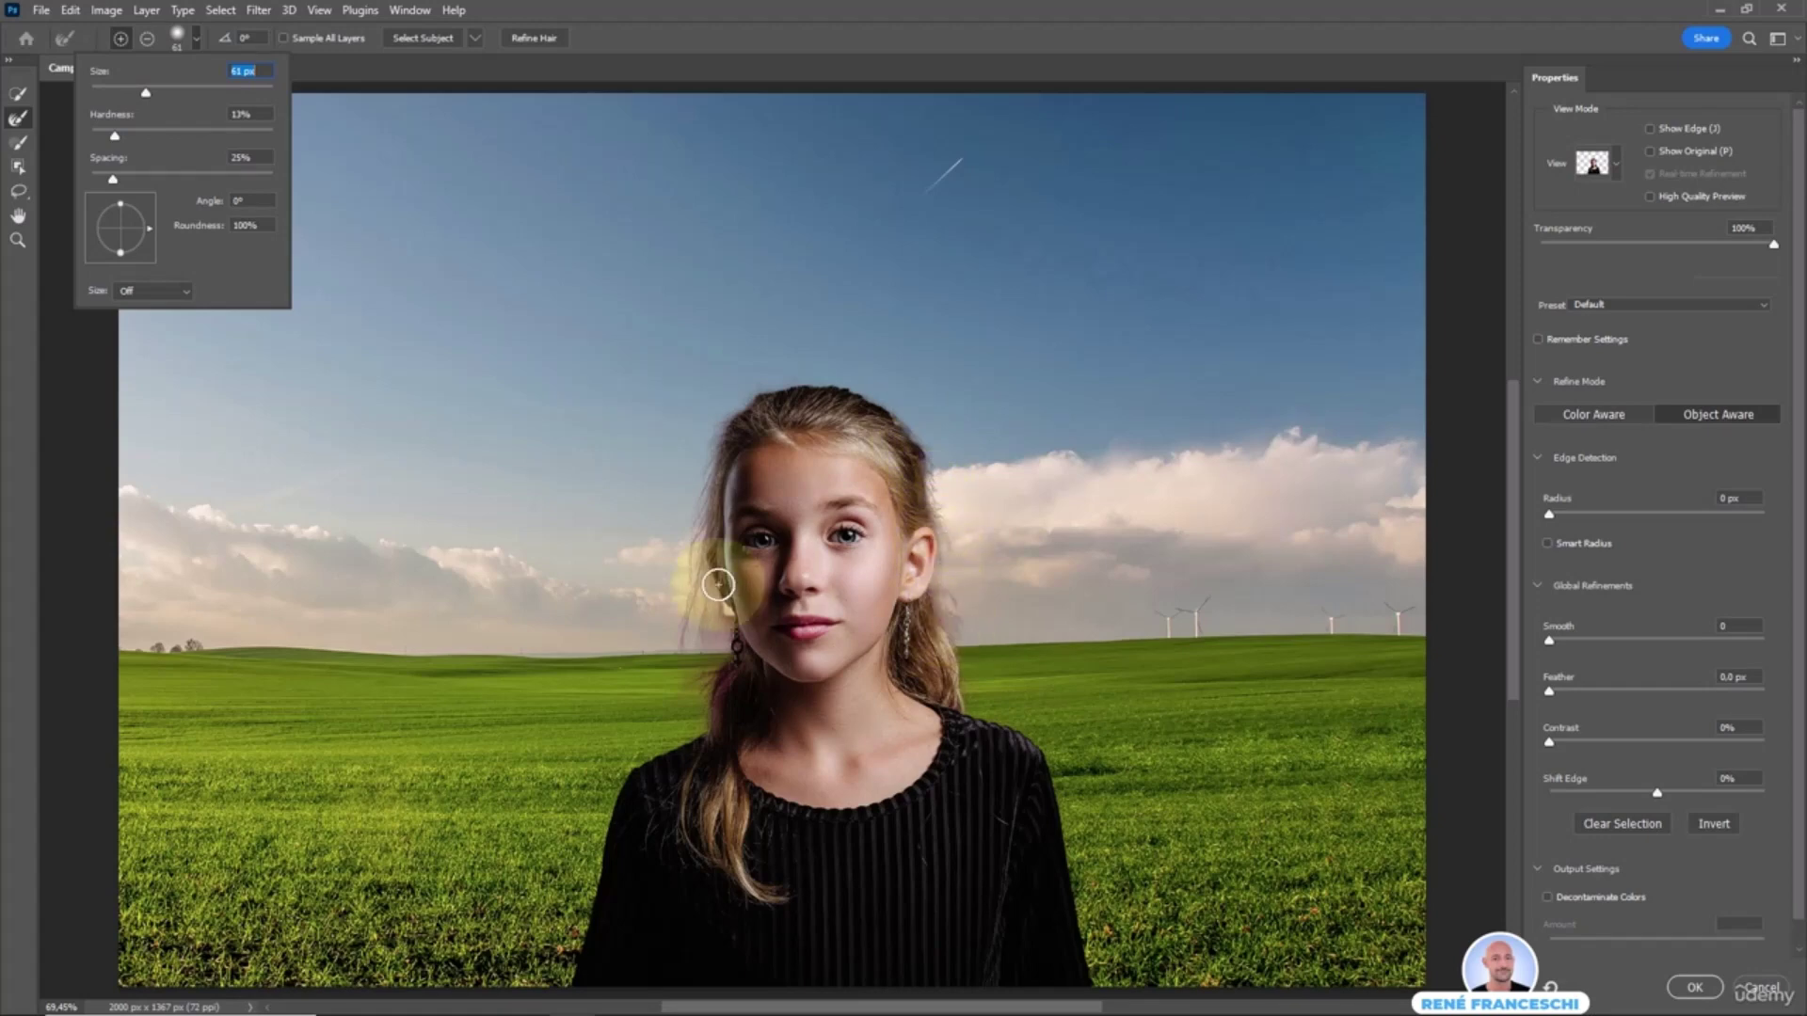
{"action": "key", "text": "Escape"}
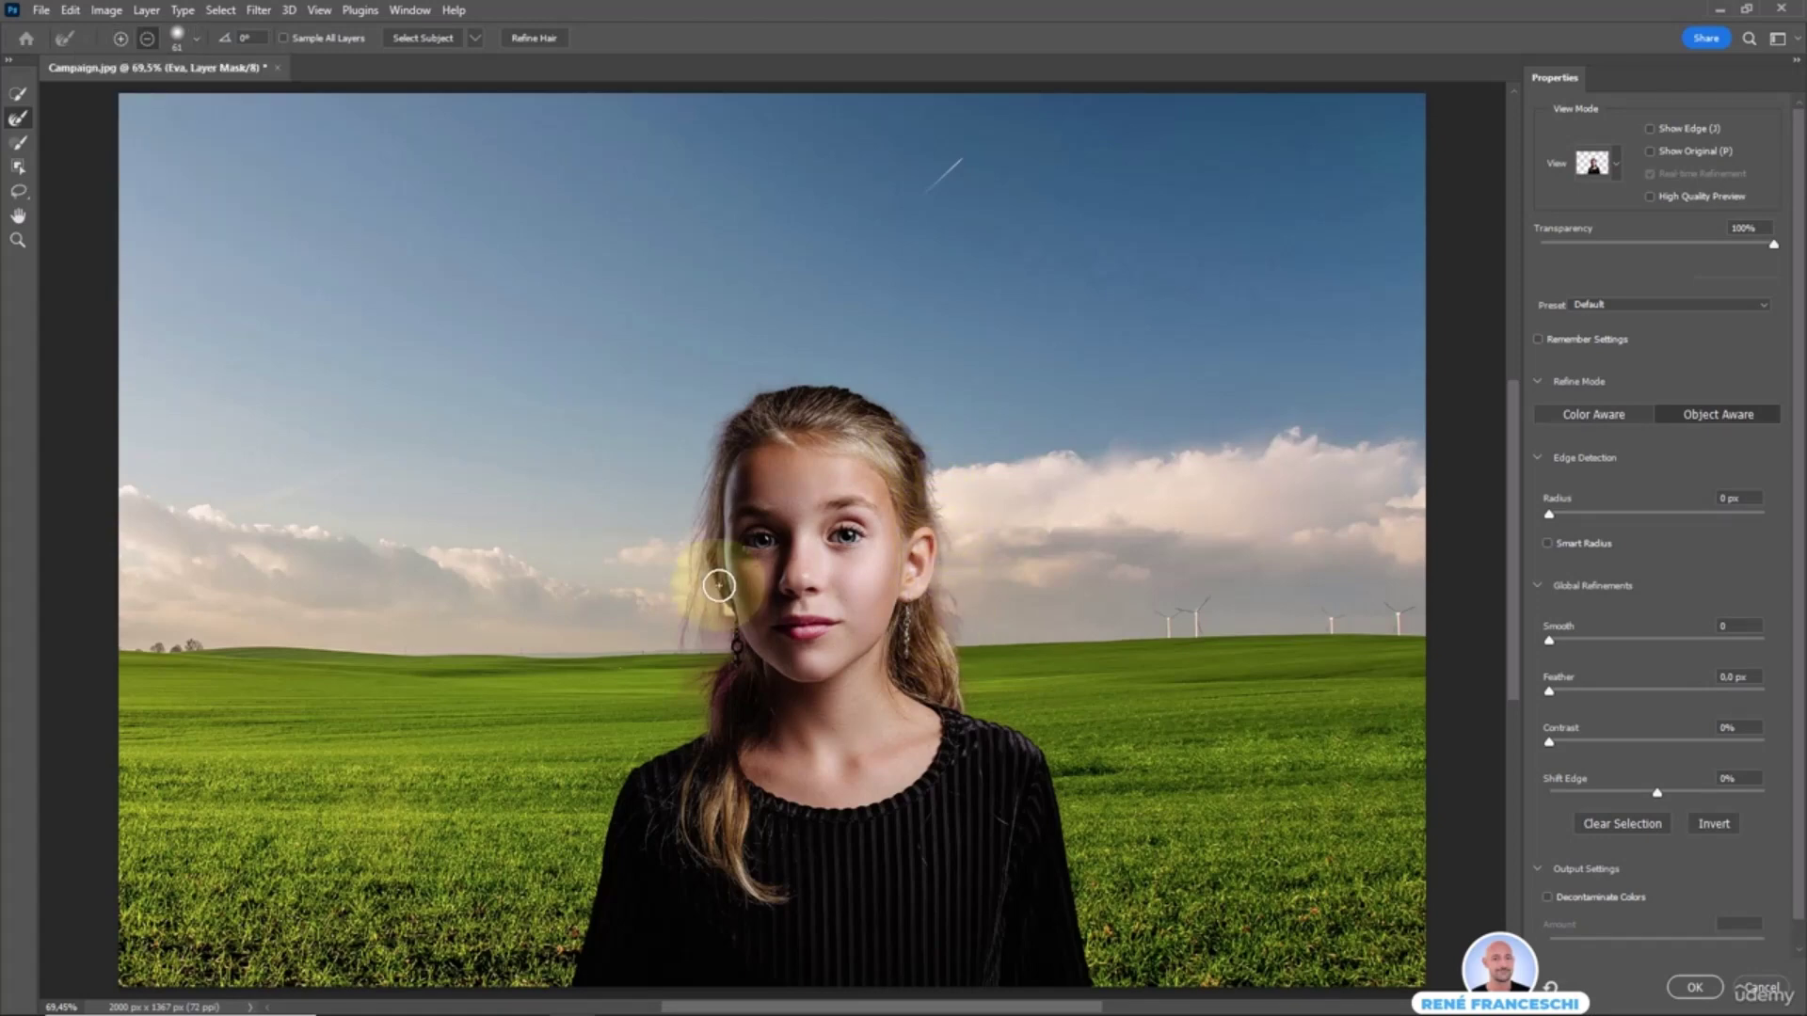
{"action": "scroll", "coordinate": [719, 585], "scroll_direction": "up", "scroll_amount": 3}
{"action": "left_click", "coordinate": [736, 640], "text": "alt"}
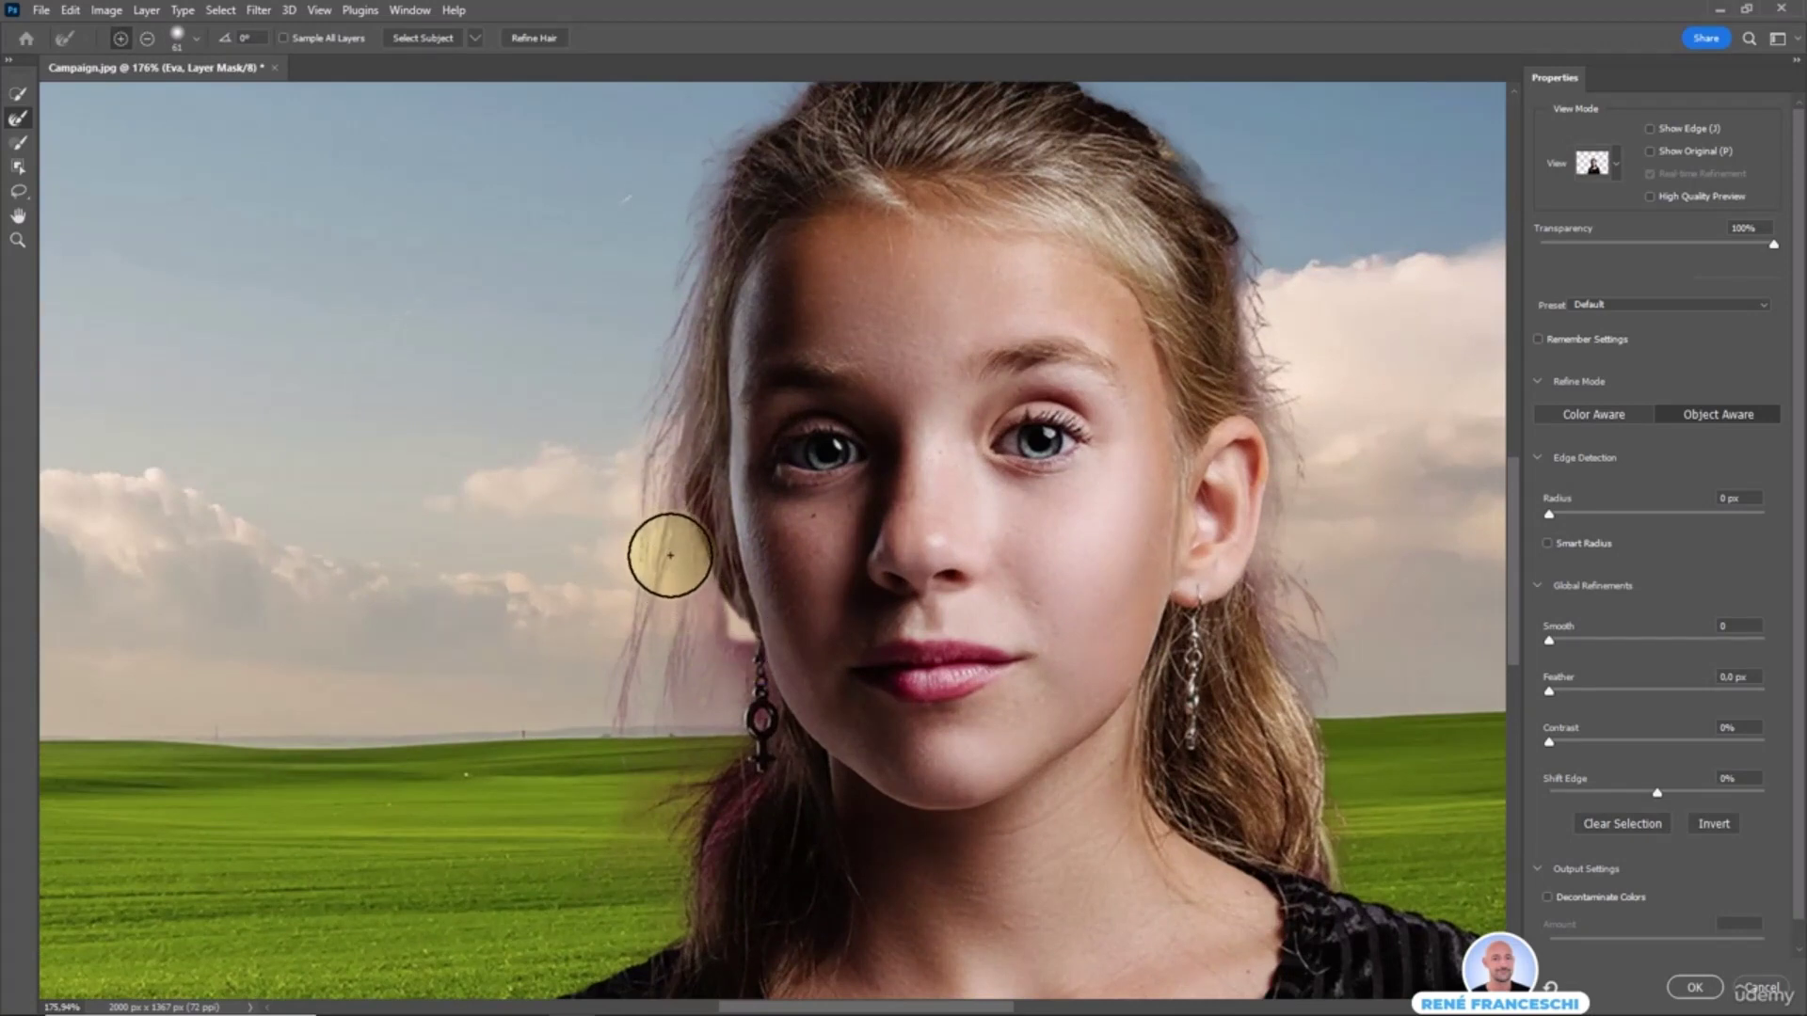
{"action": "mouse_move", "coordinate": [673, 550]}
{"action": "left_mouse_down"}
{"action": "mouse_move", "coordinate": [712, 655]}
{"action": "mouse_move", "coordinate": [689, 713]}
{"action": "mouse_move", "coordinate": [659, 727]}
{"action": "mouse_move", "coordinate": [654, 645]}
{"action": "mouse_move", "coordinate": [715, 664]}
{"action": "mouse_move", "coordinate": [704, 618]}
{"action": "left_mouse_up"}
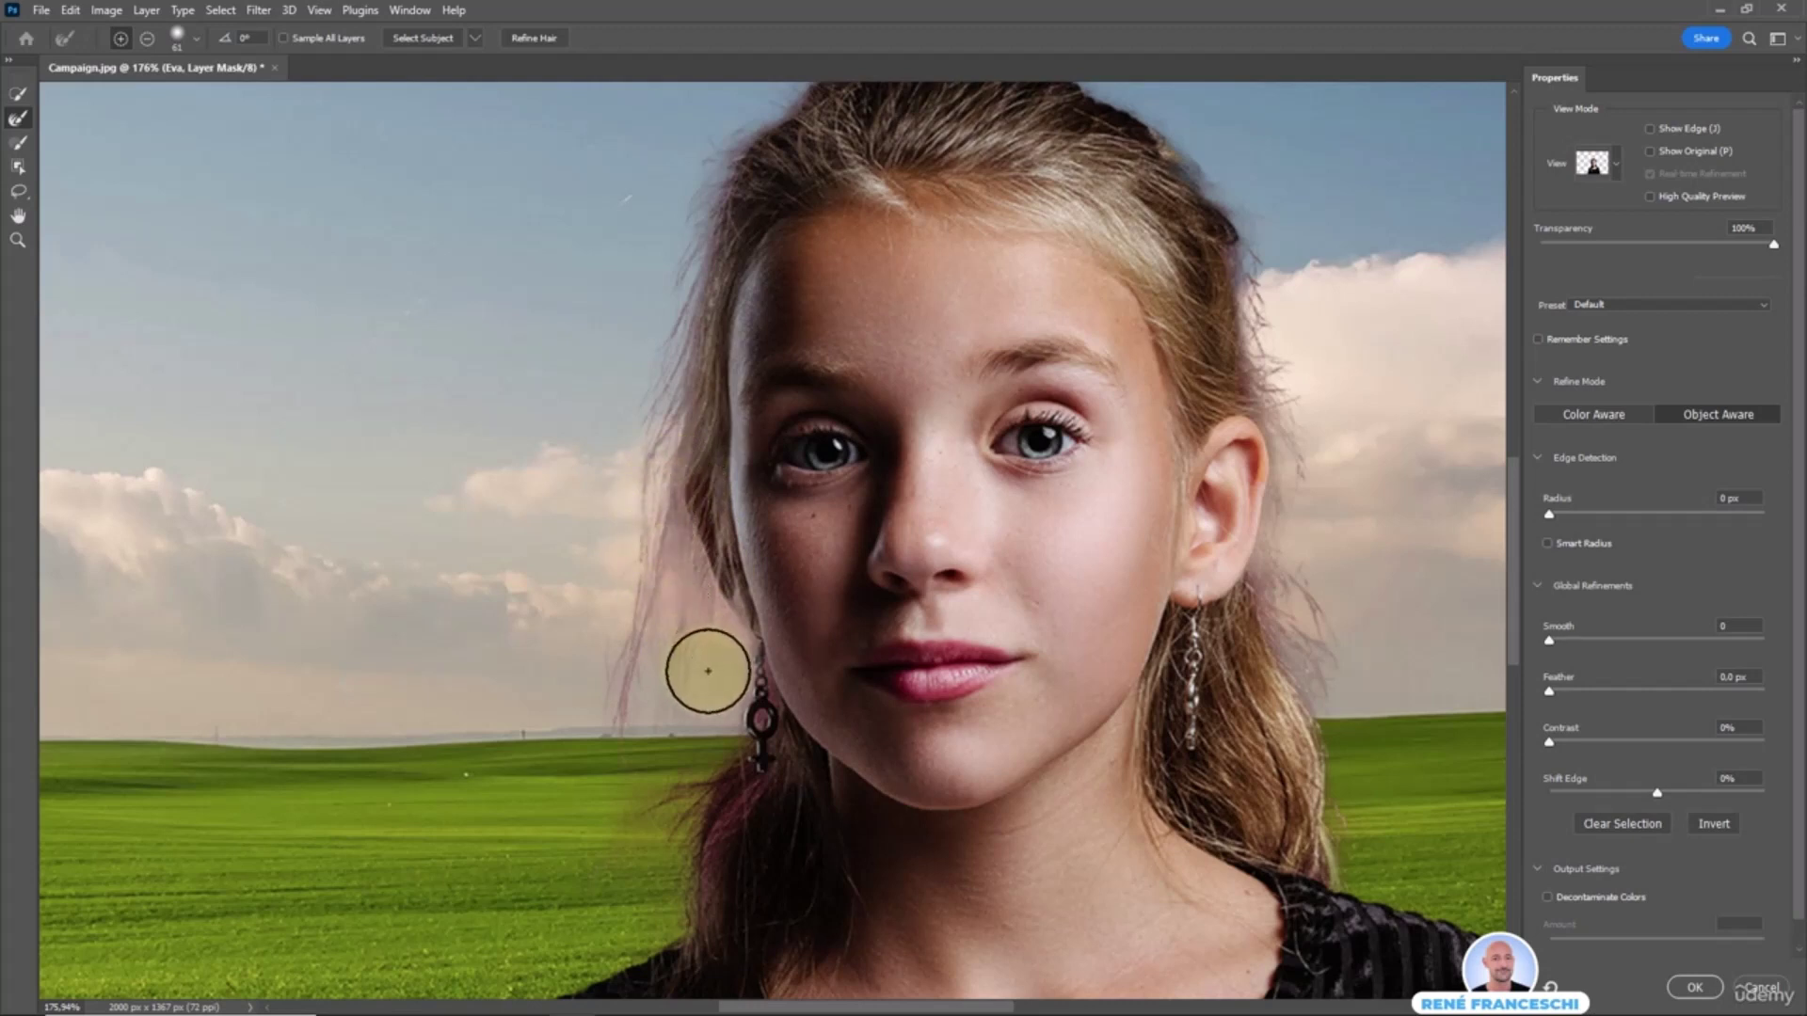
{"action": "left_click_drag", "start_coordinate": [630, 586], "coordinate": [502, 643]}
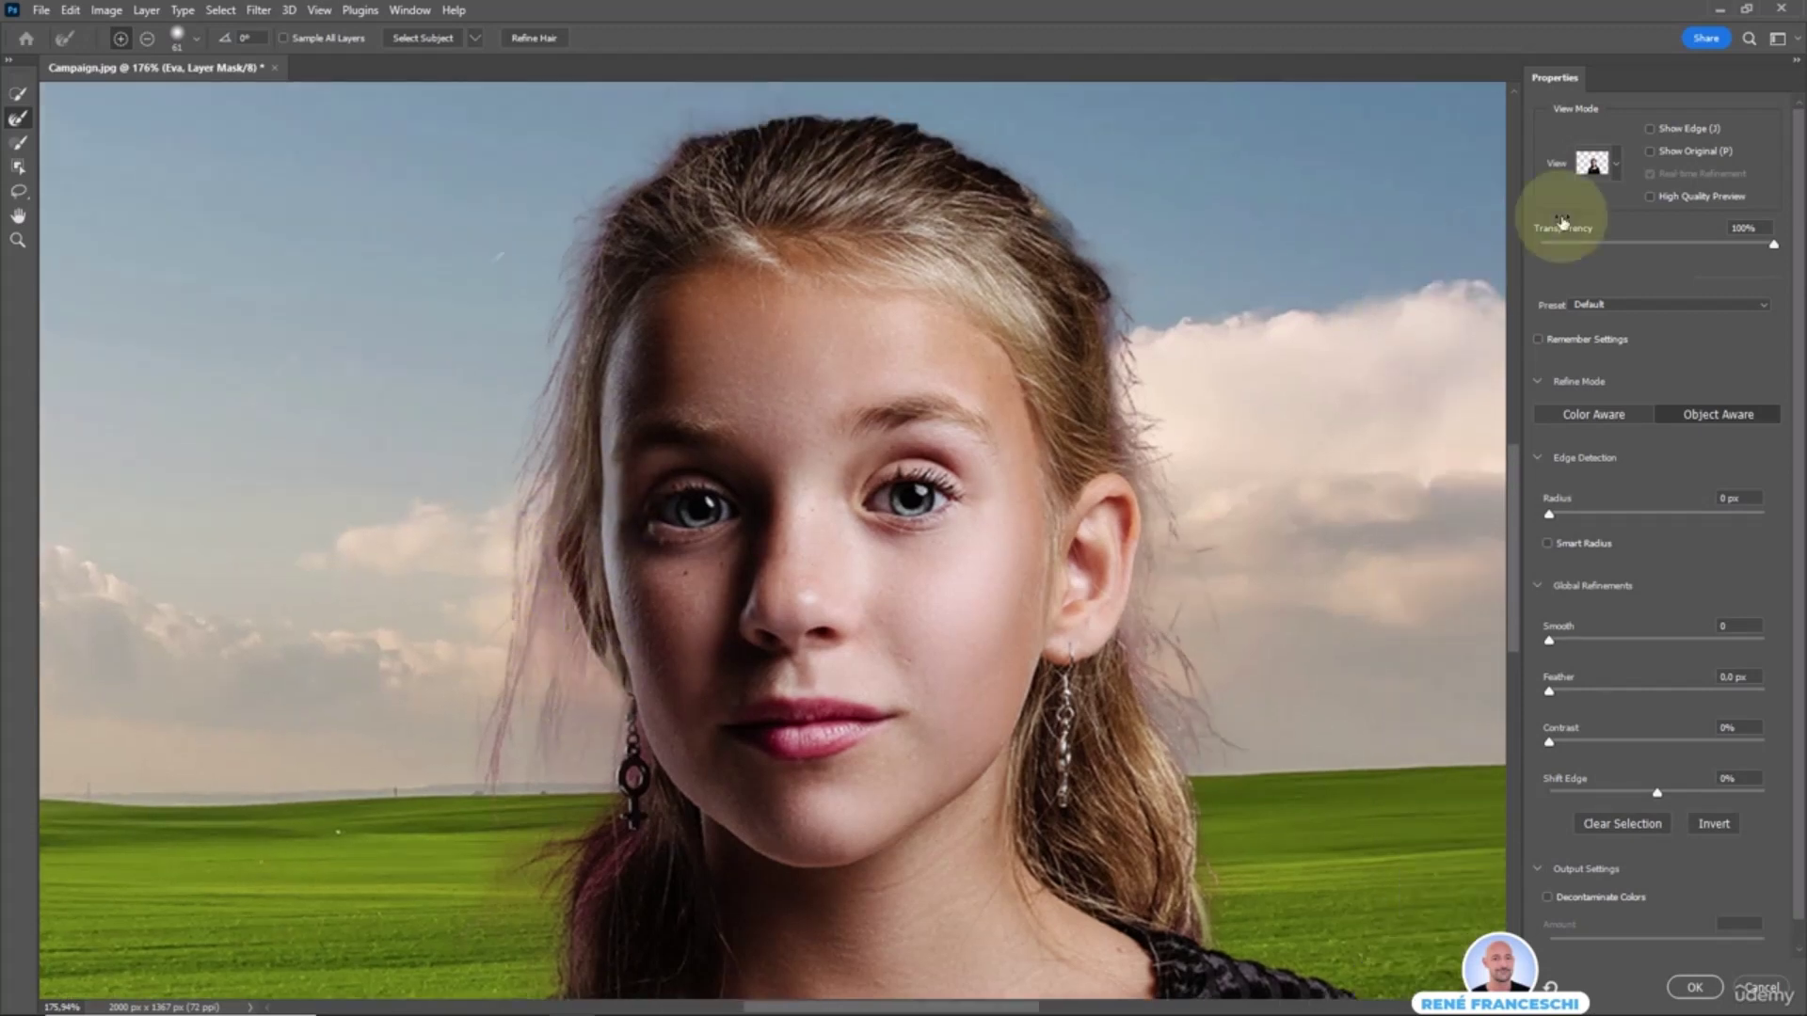
- Compare the refined hair edge with the original mask and touch up the loose strands beside the cheek
{"action": "left_click", "coordinate": [1651, 152]}
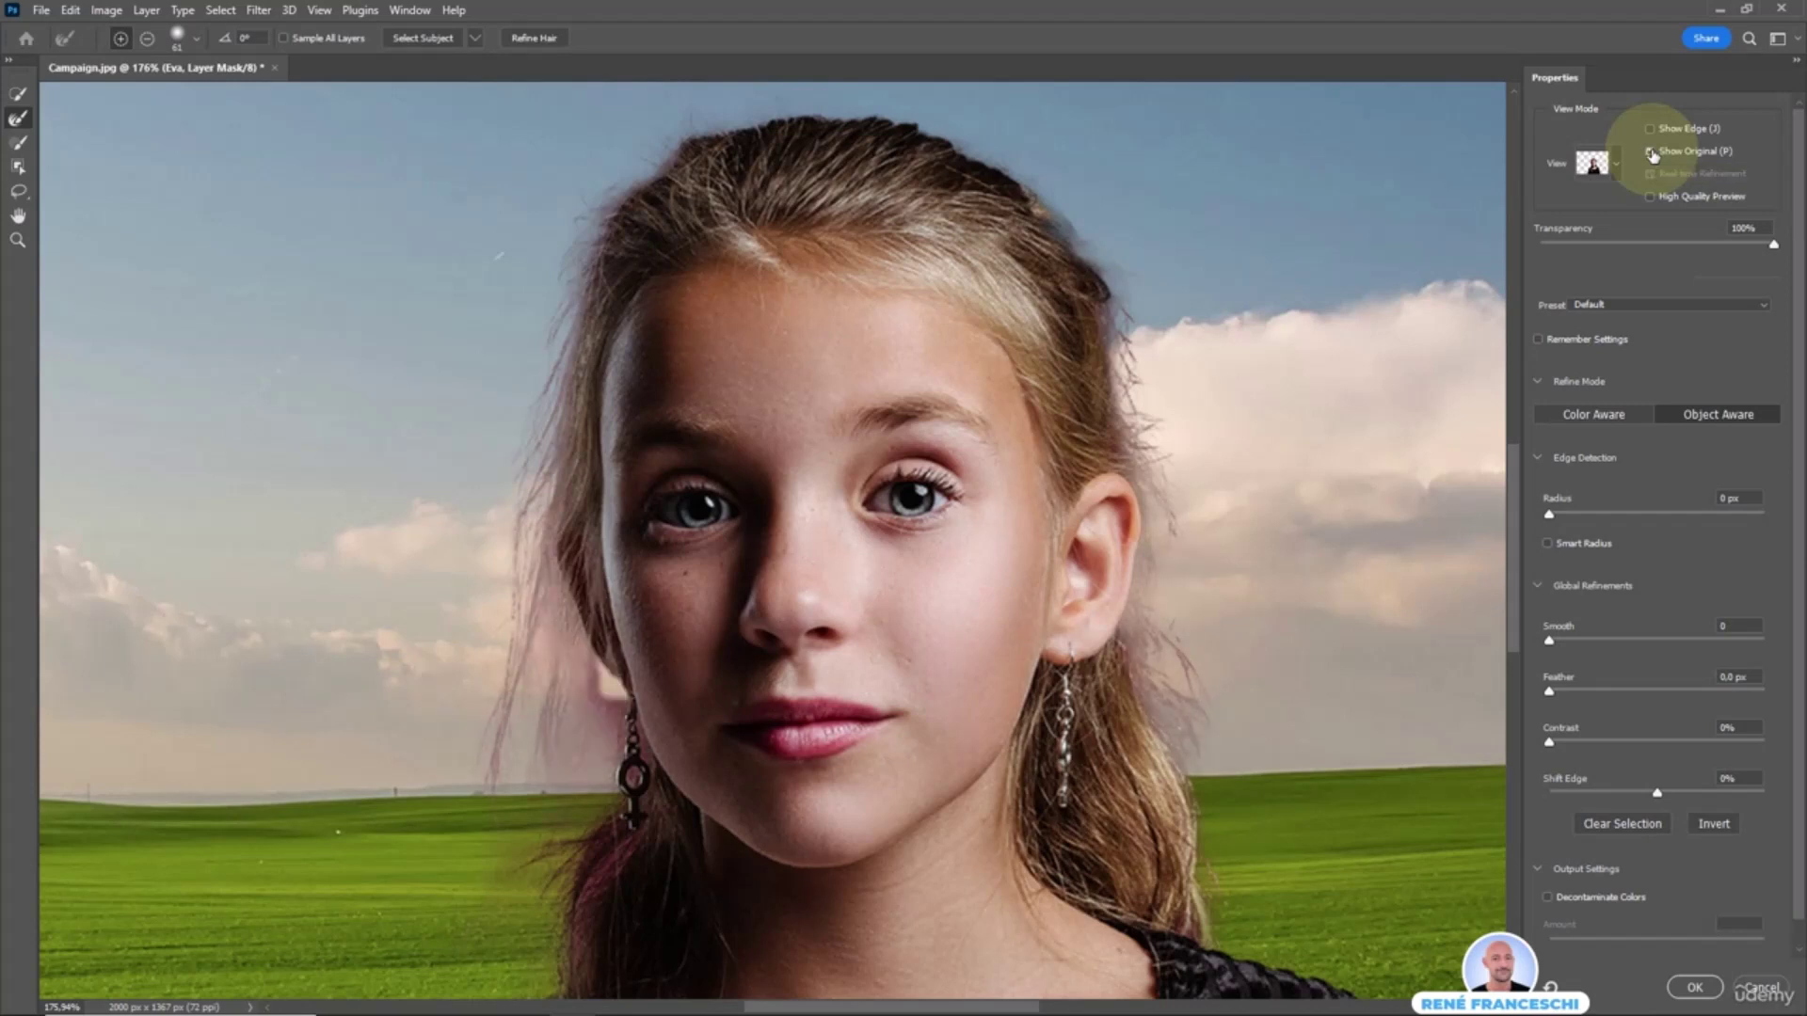
{"action": "left_click", "coordinate": [1653, 156]}
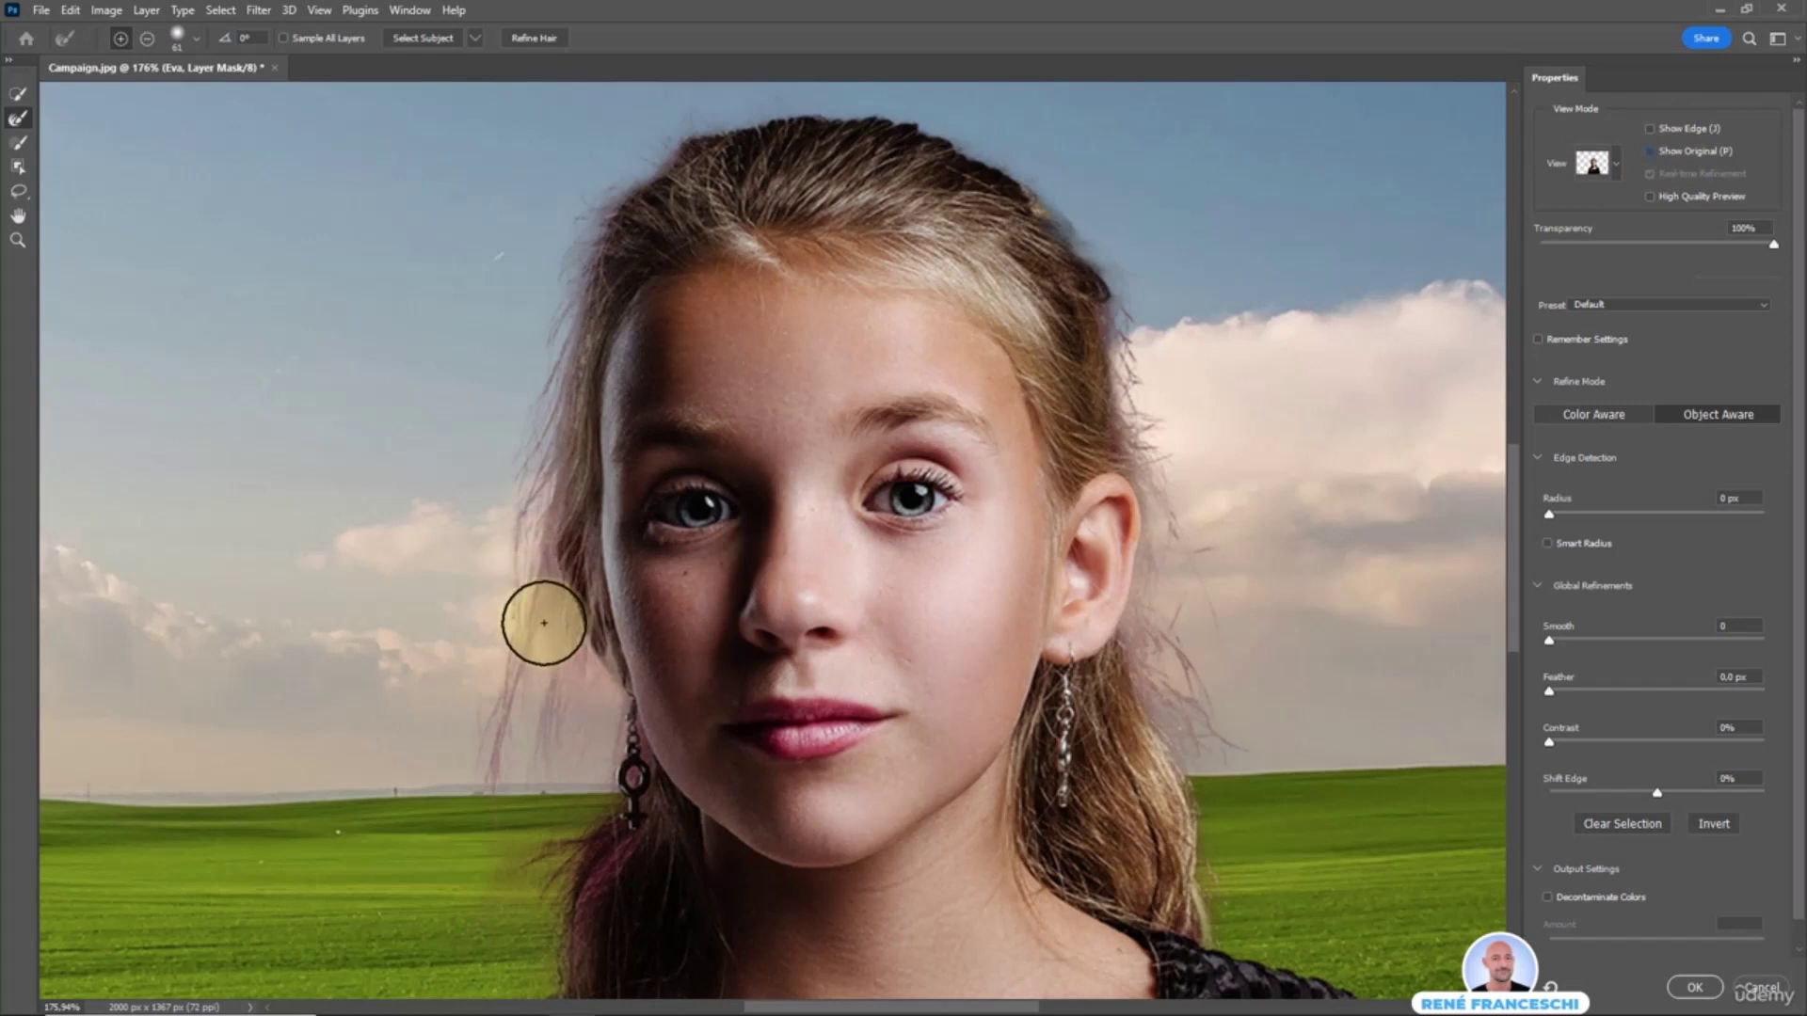
{"action": "left_click_drag", "start_coordinate": [534, 651], "coordinate": [497, 651]}
{"action": "scroll", "coordinate": [520, 657], "scroll_direction": "up", "scroll_amount": 2}
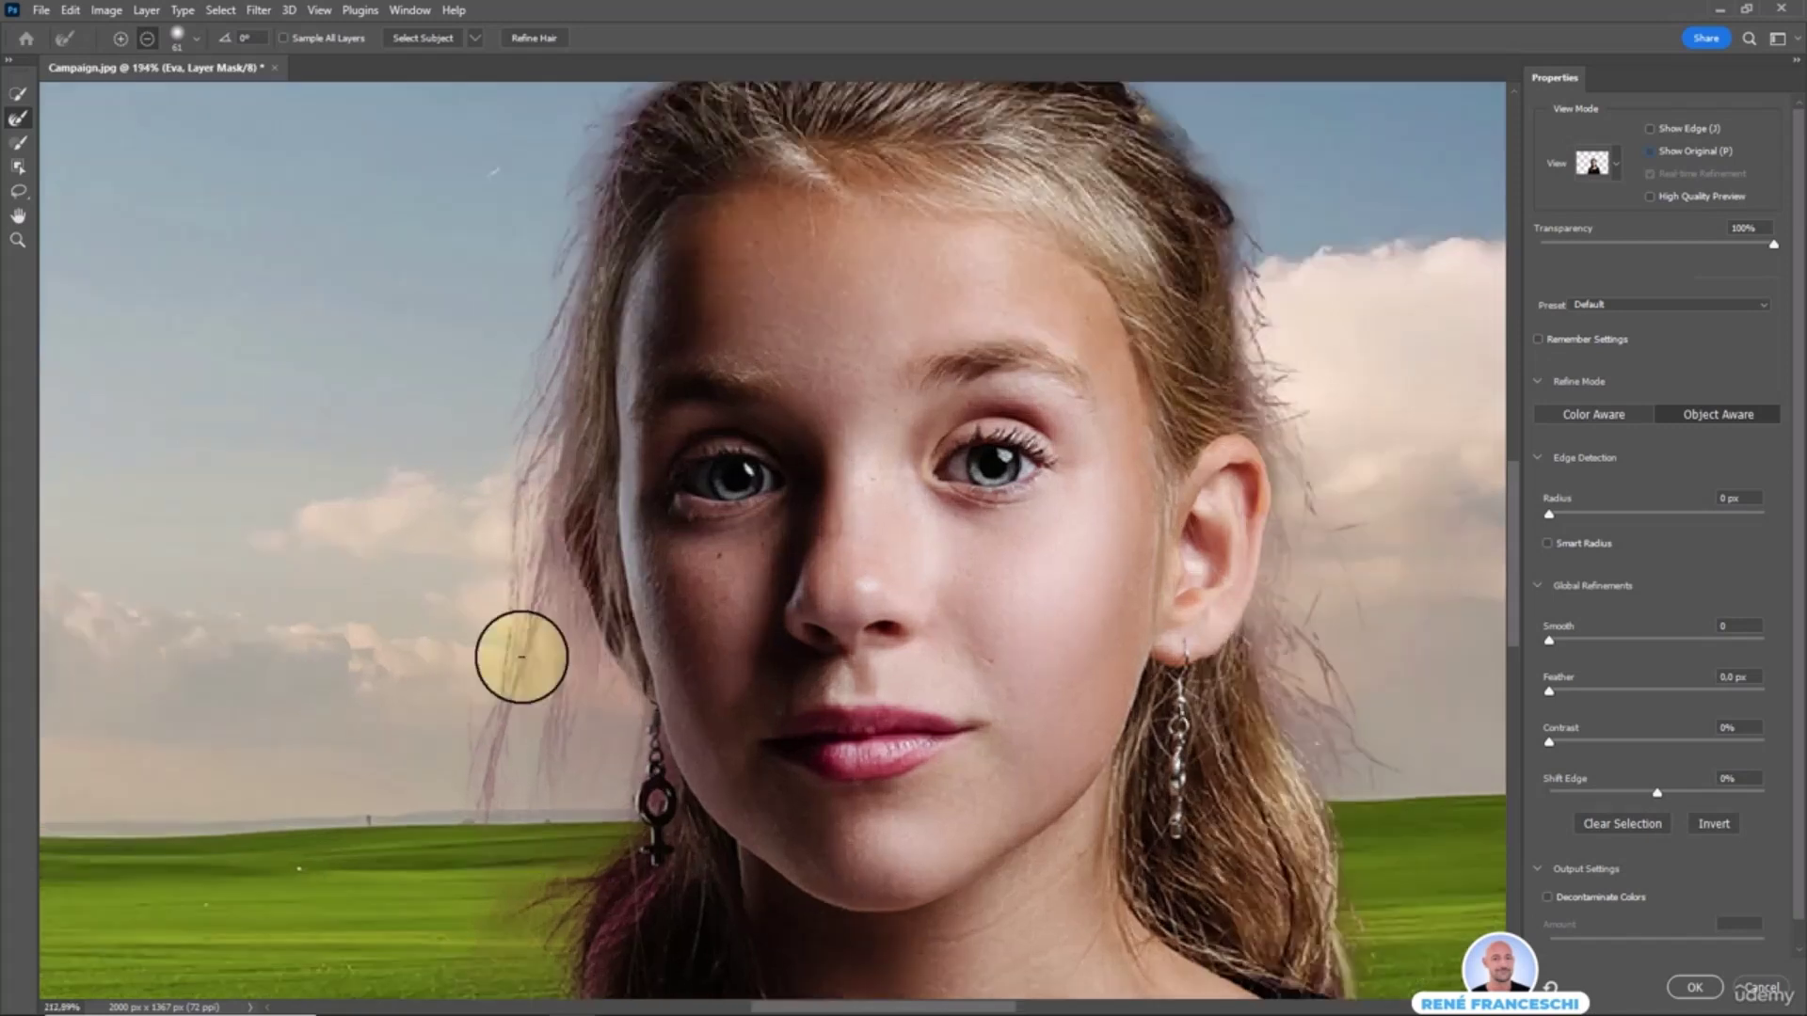
{"action": "scroll", "coordinate": [521, 656], "scroll_direction": "up", "scroll_amount": 6}
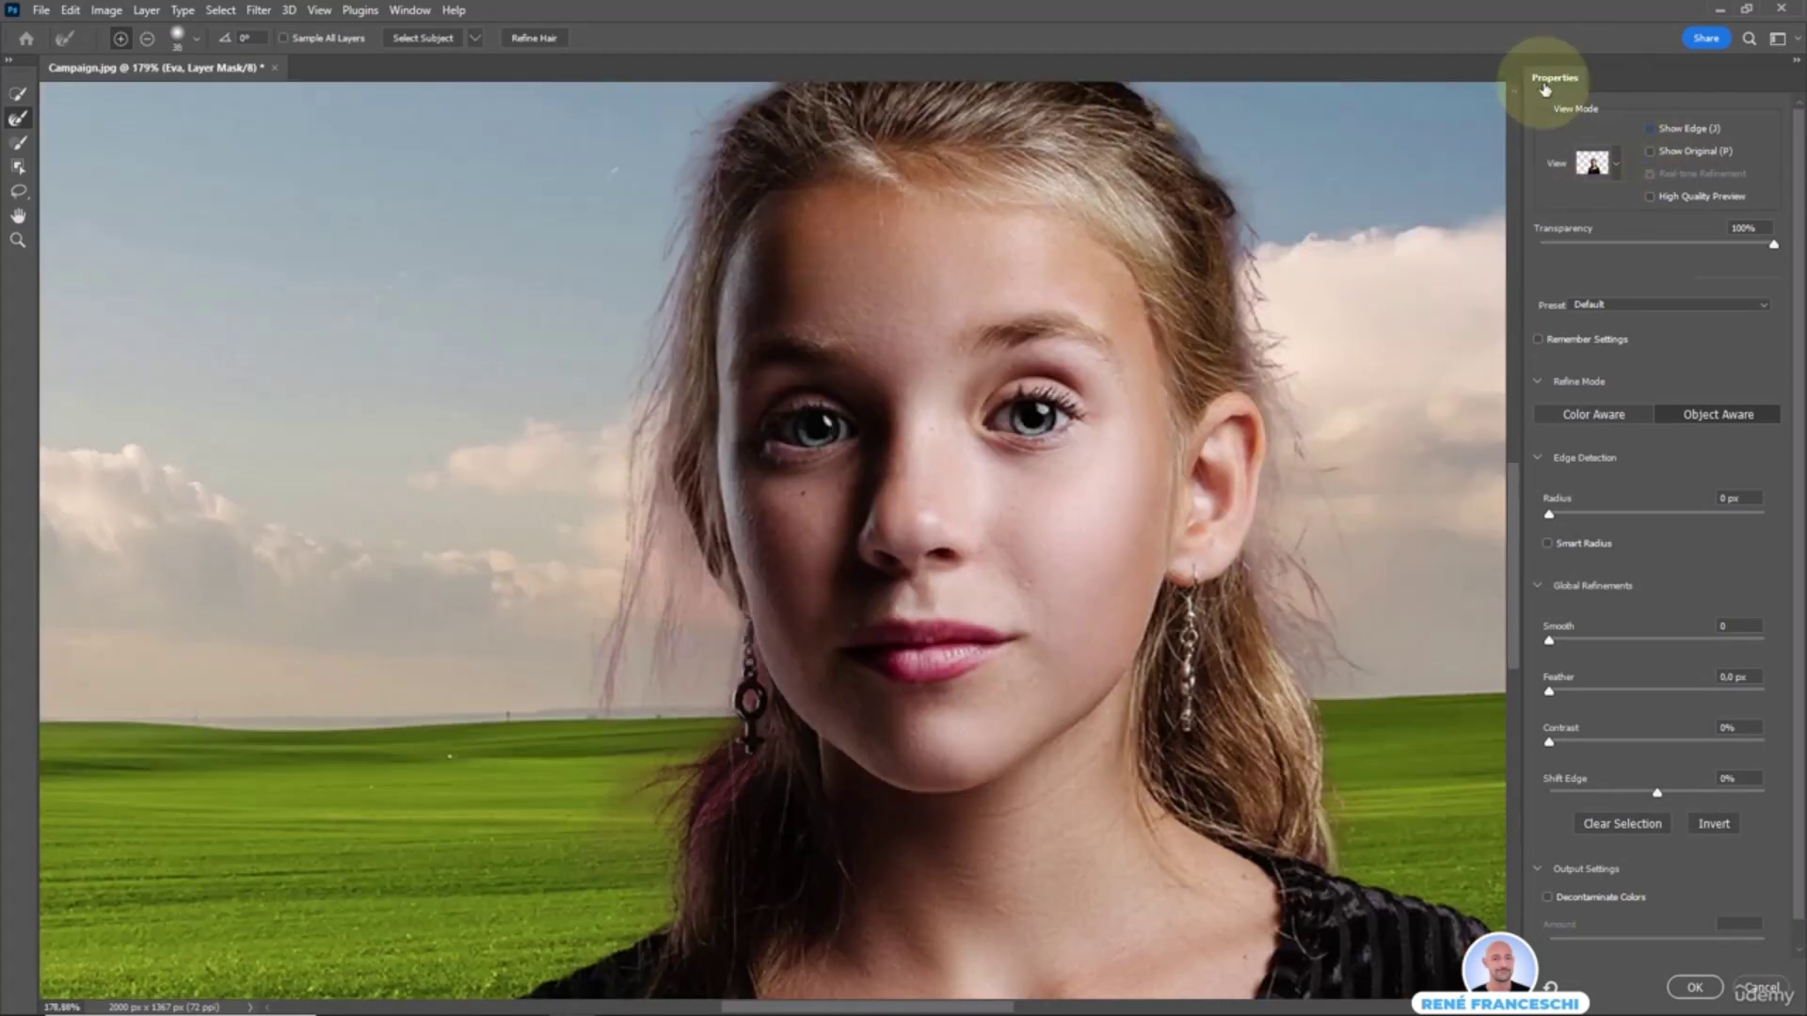
- Try a slightly lower transparency in the Onion Skin view and restore it to 100%
{"action": "left_click", "coordinate": [1615, 166]}
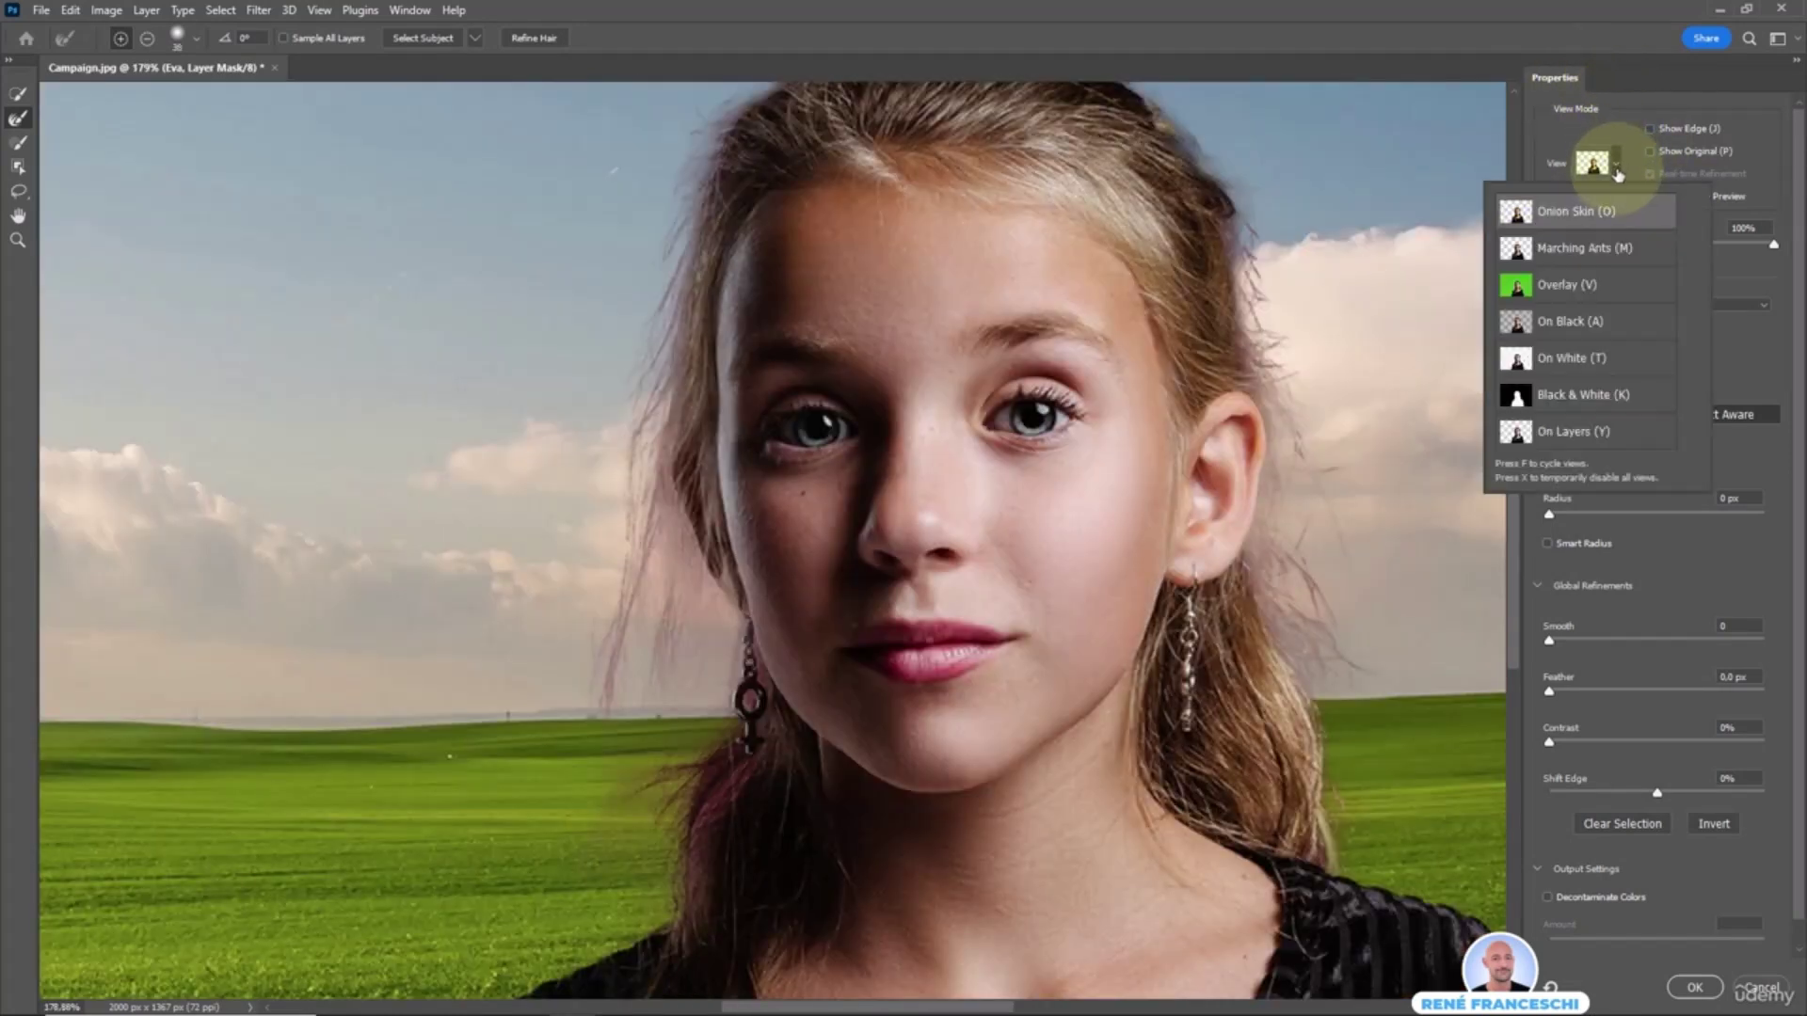
{"action": "left_click", "coordinate": [1615, 174]}
{"action": "left_click", "coordinate": [1614, 183]}
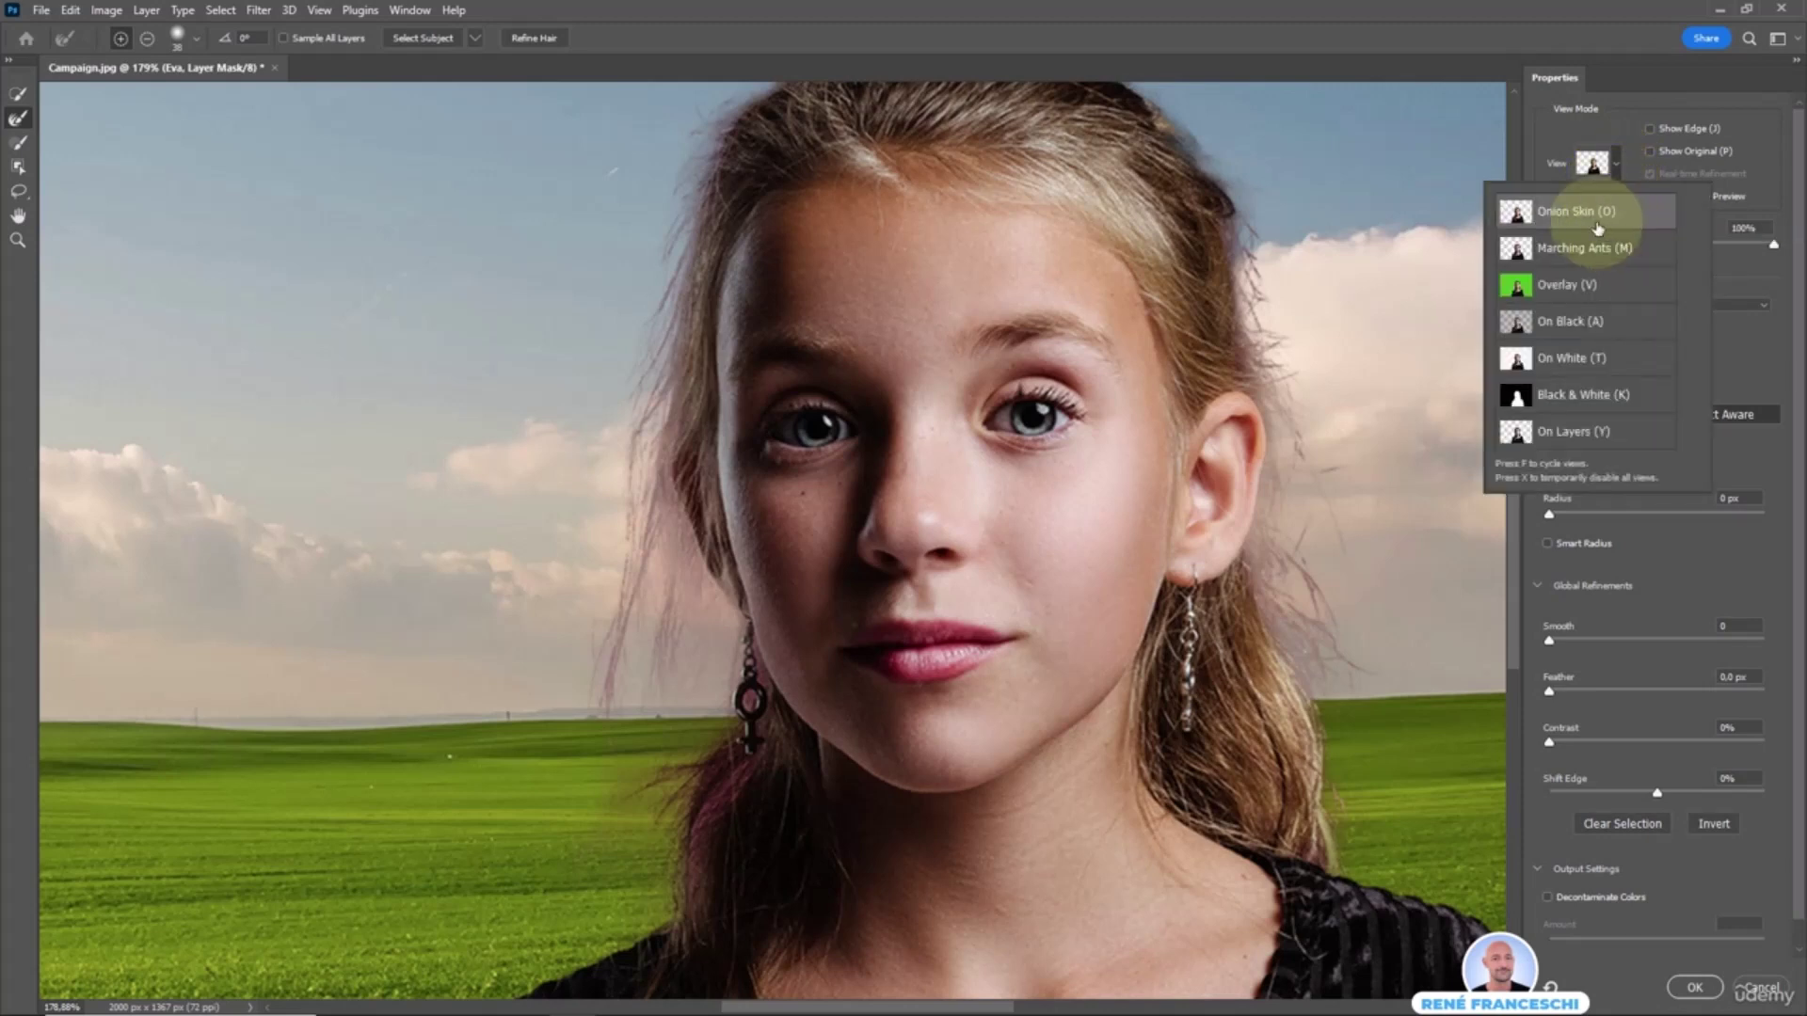
{"action": "left_click", "coordinate": [1612, 164]}
{"action": "mouse_move", "coordinate": [1774, 247]}
{"action": "left_mouse_down"}
{"action": "mouse_move", "coordinate": [1522, 259]}
{"action": "mouse_move", "coordinate": [1774, 246]}
{"action": "left_mouse_up"}
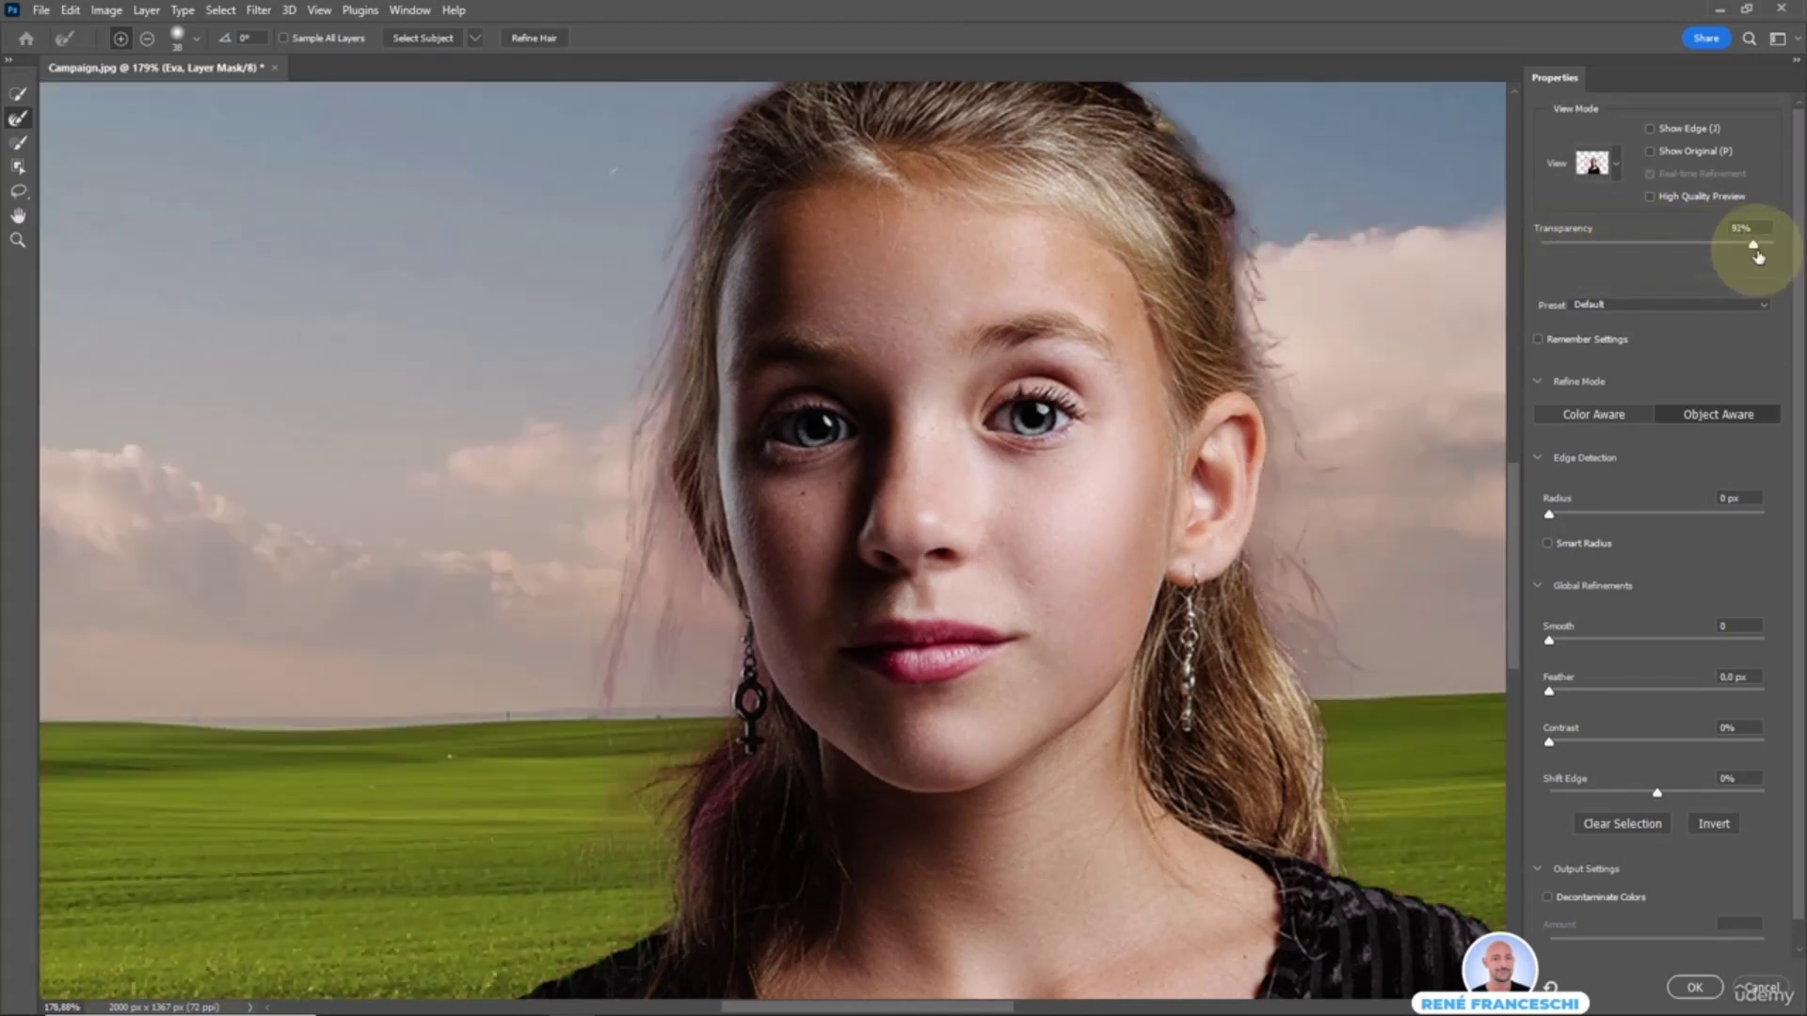
{"action": "left_click", "coordinate": [1611, 163]}
{"action": "left_click", "coordinate": [1614, 167]}
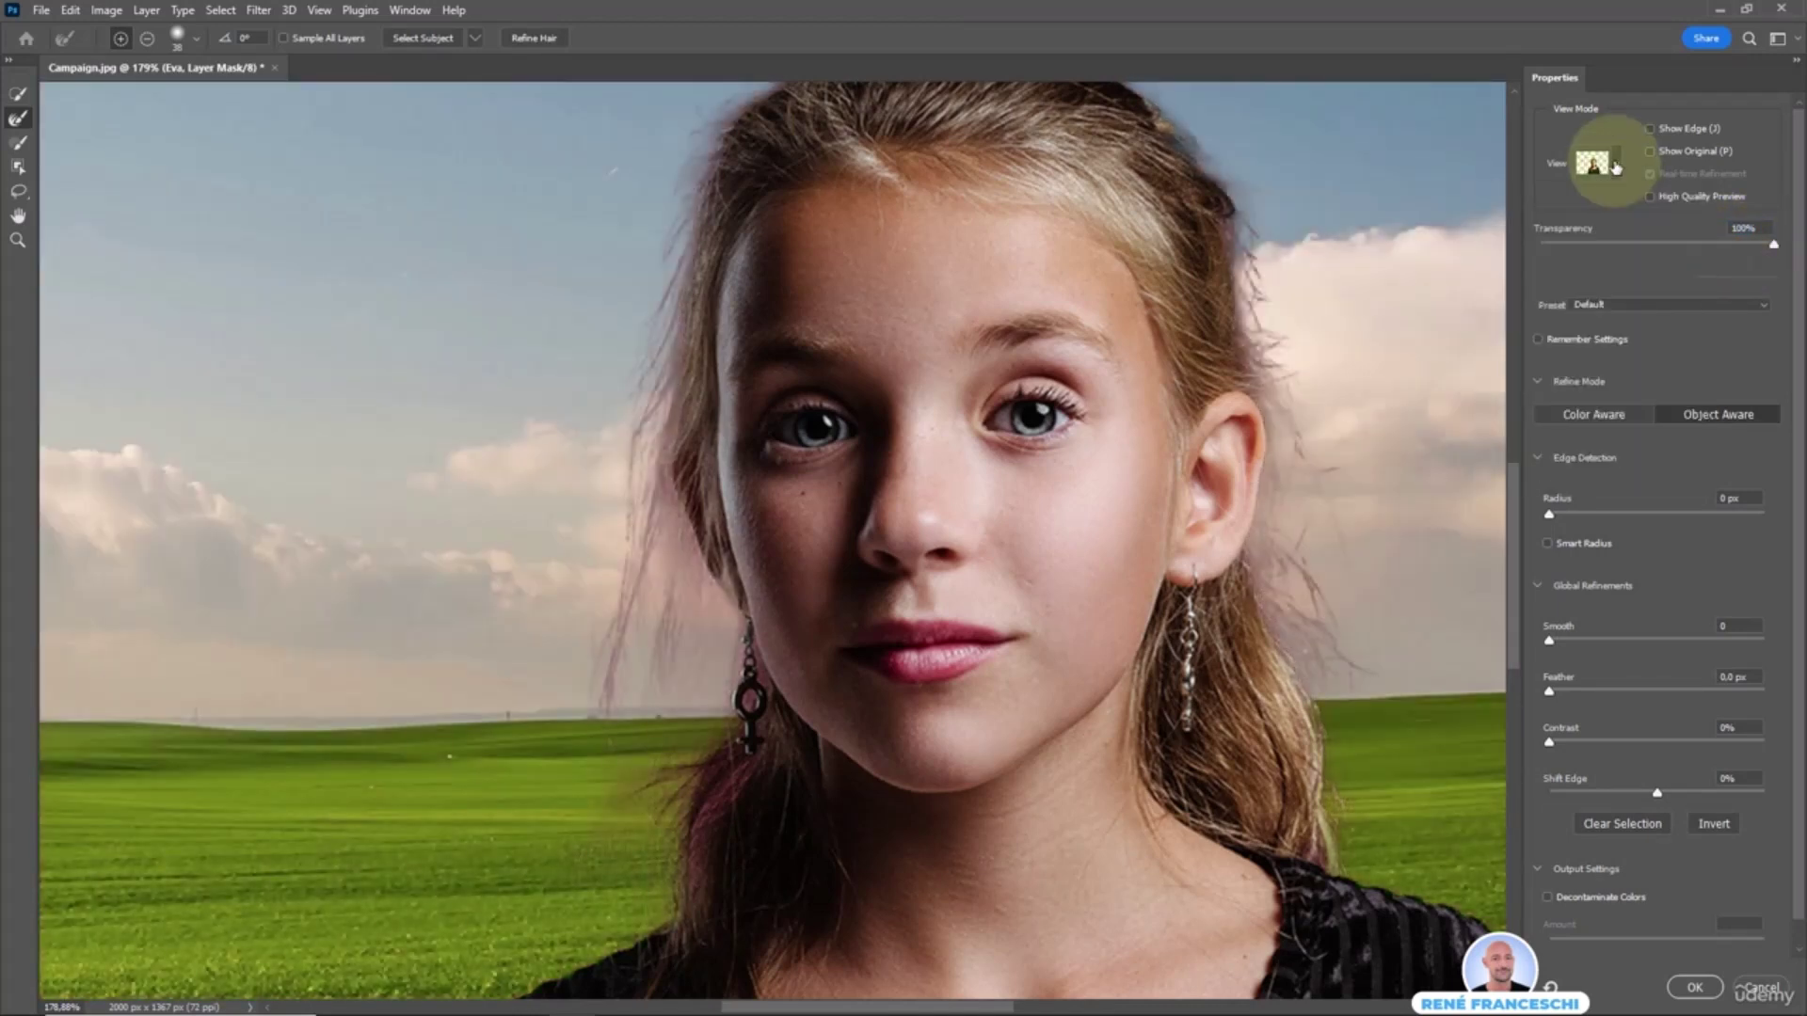
- Preview the refined mask in the Black & White view and return to the Onion Skin view
{"action": "left_click", "coordinate": [1615, 167]}
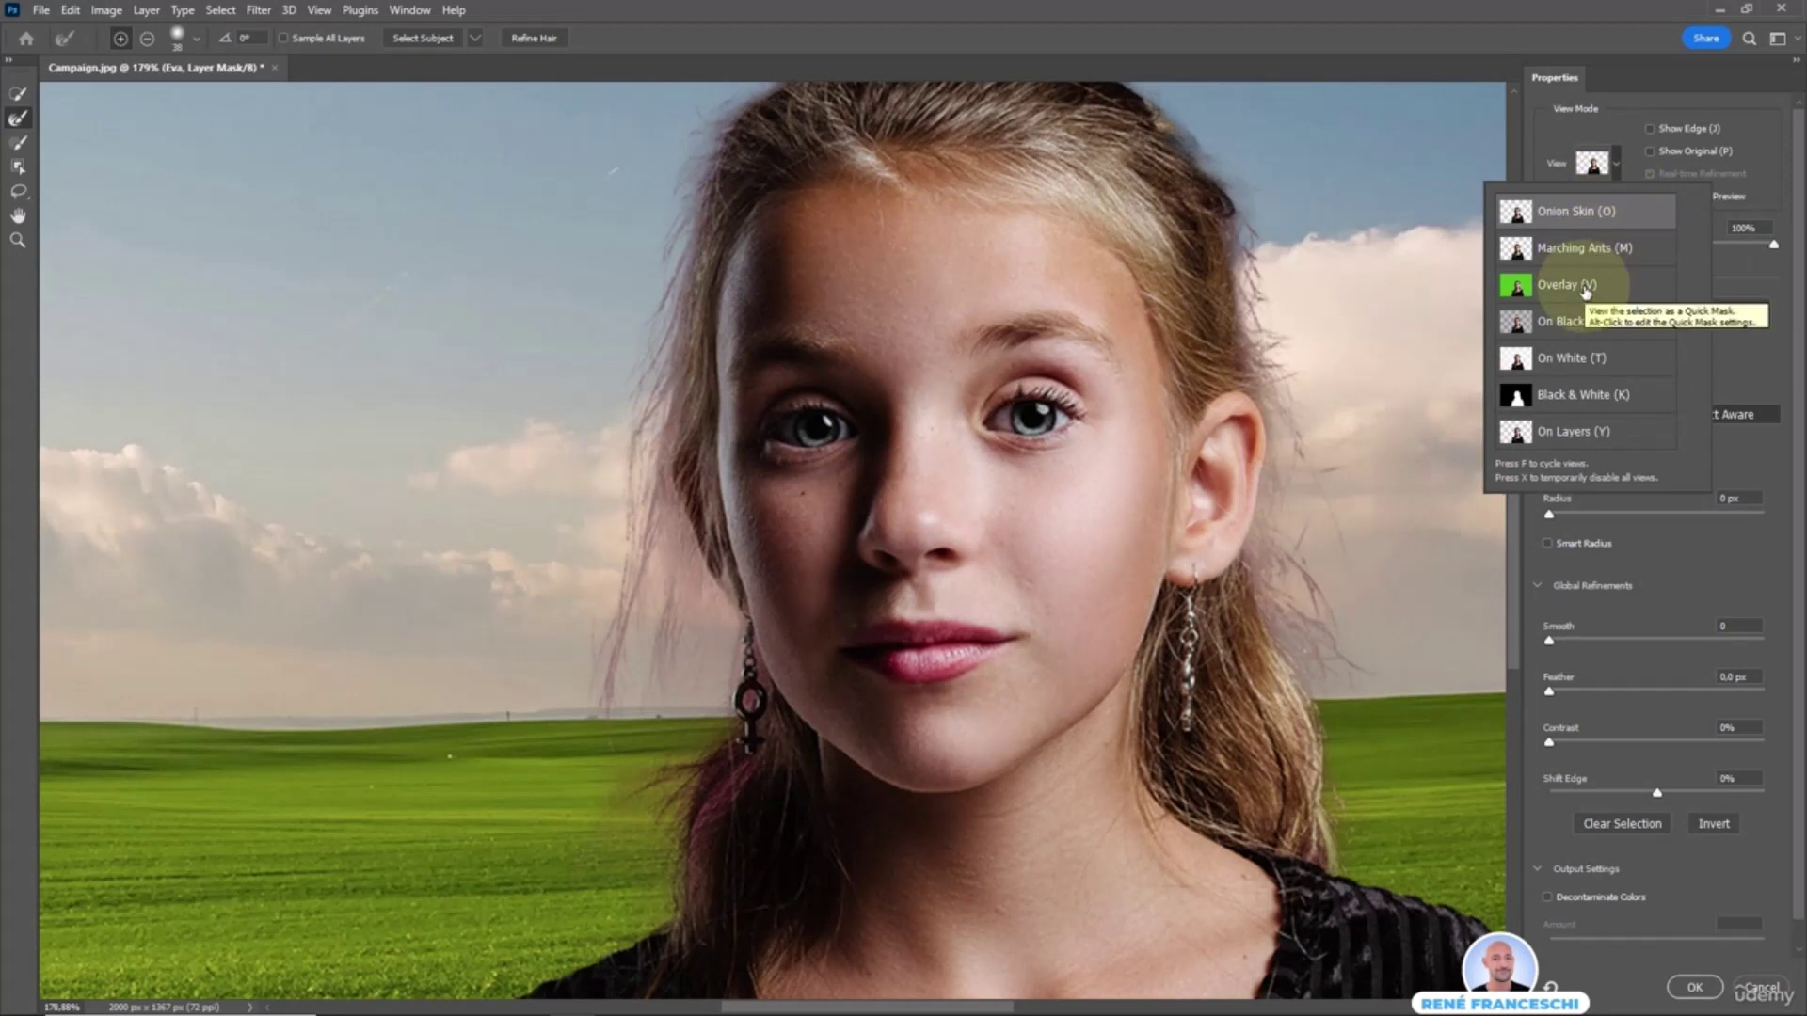
{"action": "left_click", "coordinate": [1581, 395]}
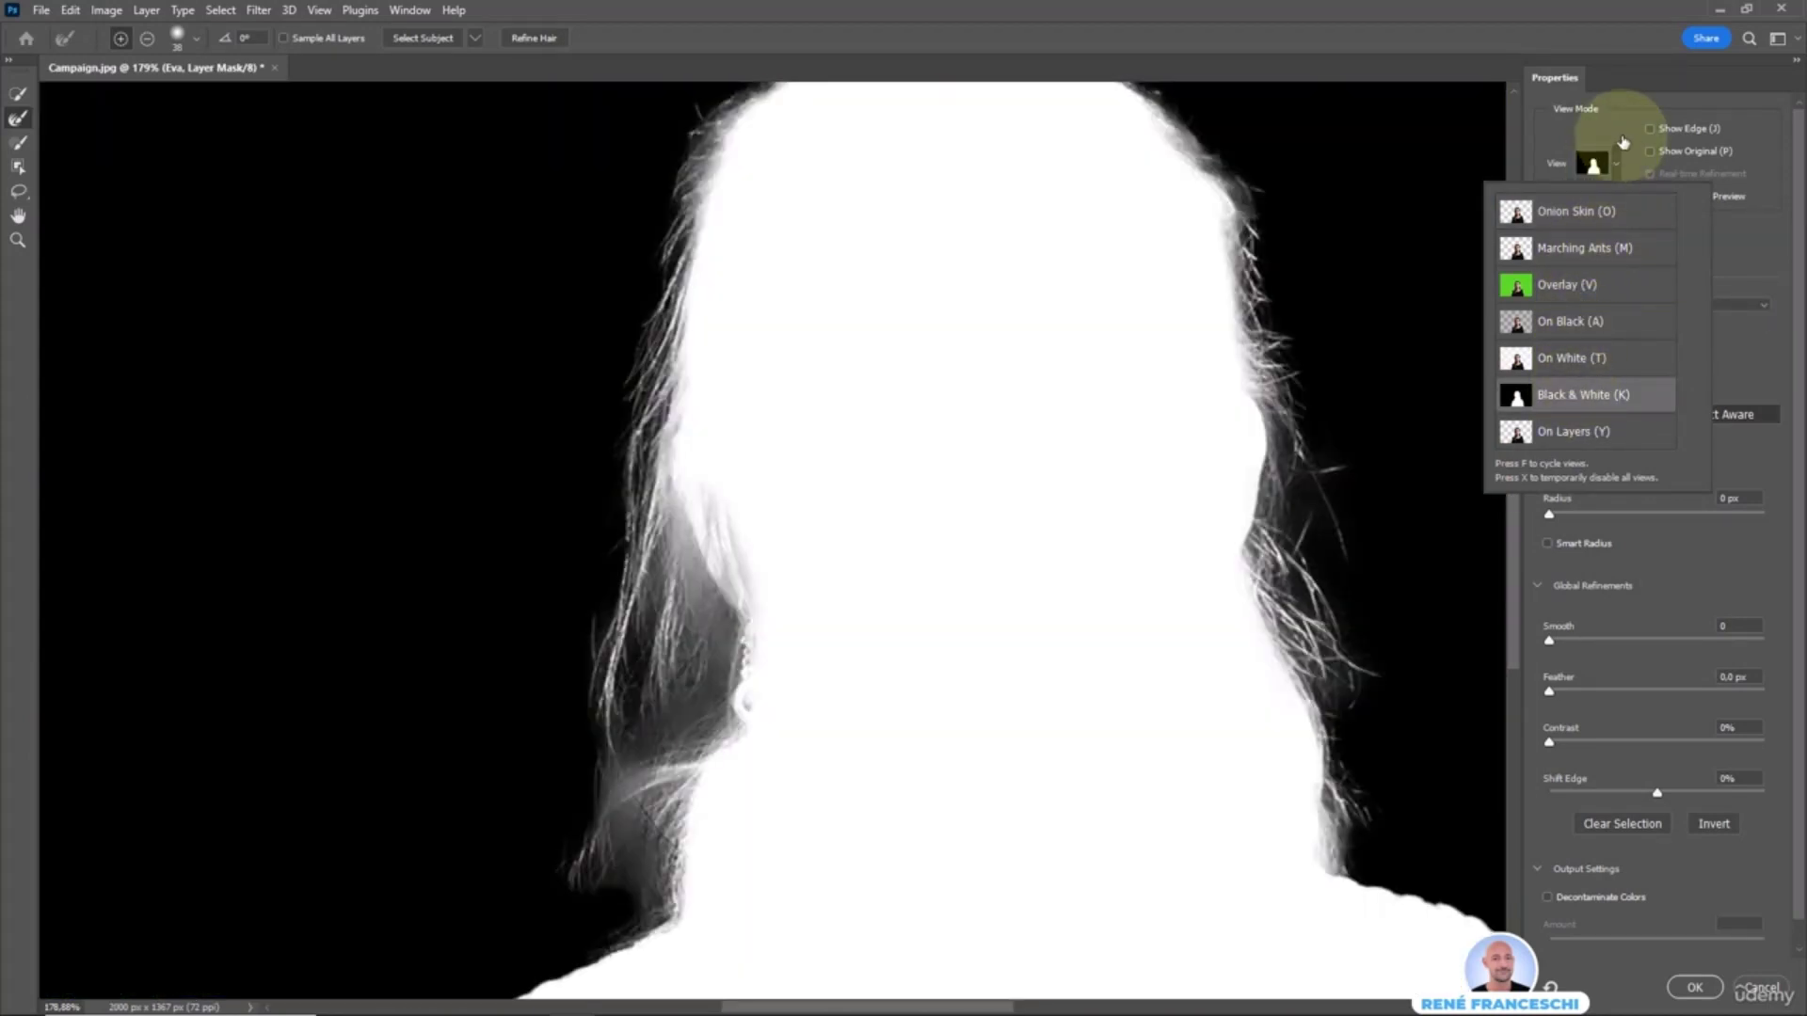
{"action": "left_click", "coordinate": [1571, 213]}
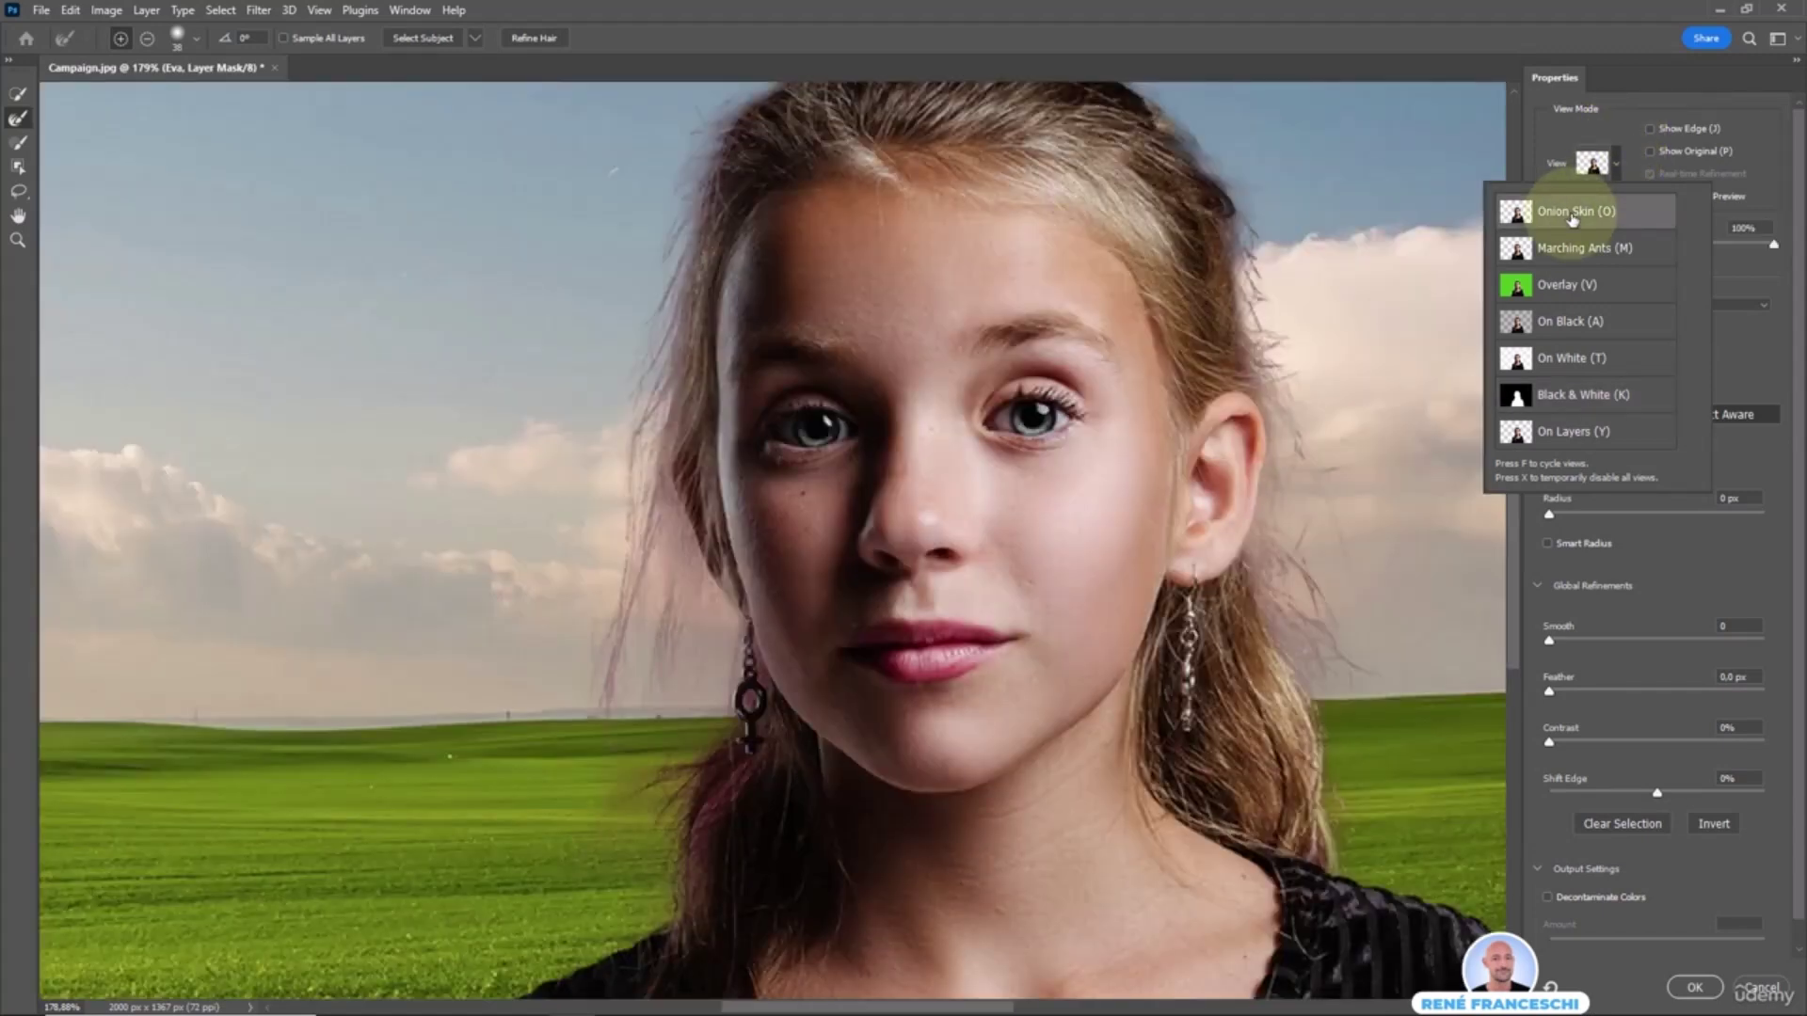
{"action": "left_click", "coordinate": [1622, 125]}
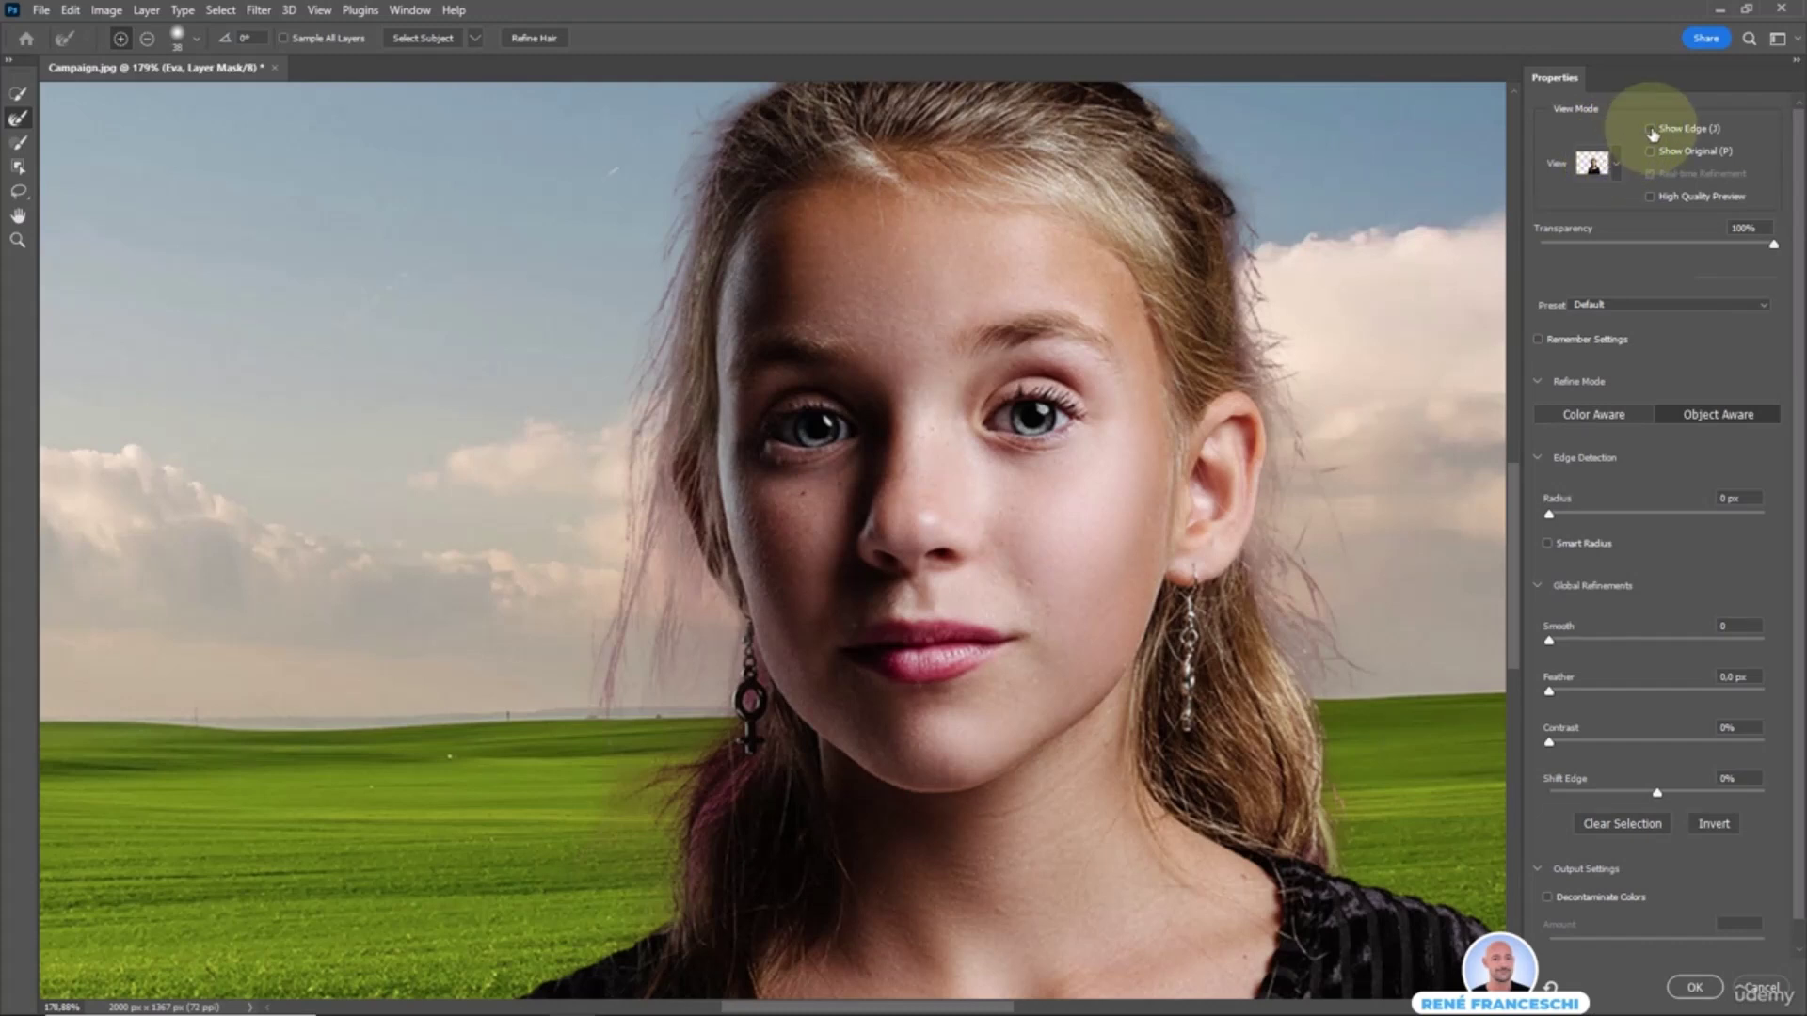
- Show the refined edge areas, subtract the middle of the area over the hair beside the ring-shaped earring, and hide the edge display
{"action": "left_click", "coordinate": [1651, 131]}
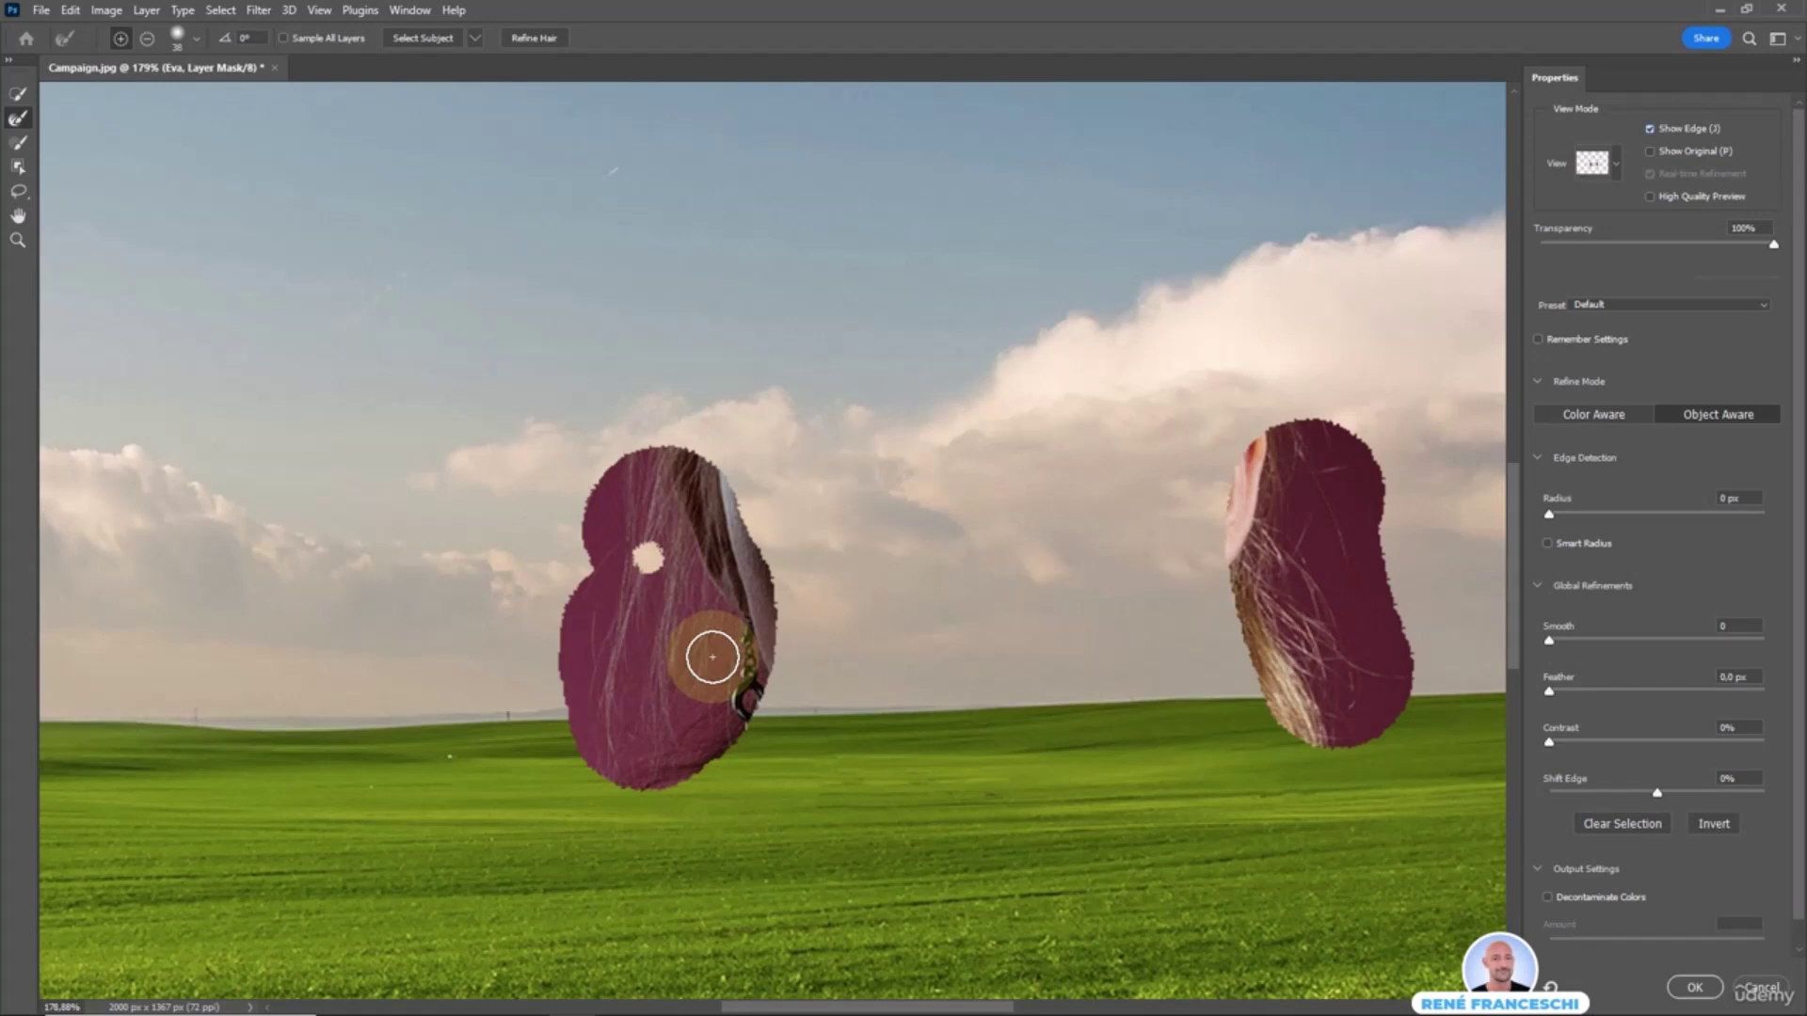
{"action": "left_click_drag", "start_coordinate": [712, 656], "coordinate": [729, 491]}
{"action": "mouse_move", "coordinate": [706, 461]}
{"action": "left_mouse_down"}
{"action": "mouse_move", "coordinate": [645, 576]}
{"action": "mouse_move", "coordinate": [643, 552]}
{"action": "mouse_move", "coordinate": [659, 685]}
{"action": "mouse_move", "coordinate": [679, 635]}
{"action": "mouse_move", "coordinate": [647, 582]}
{"action": "mouse_move", "coordinate": [596, 630]}
{"action": "left_mouse_up"}
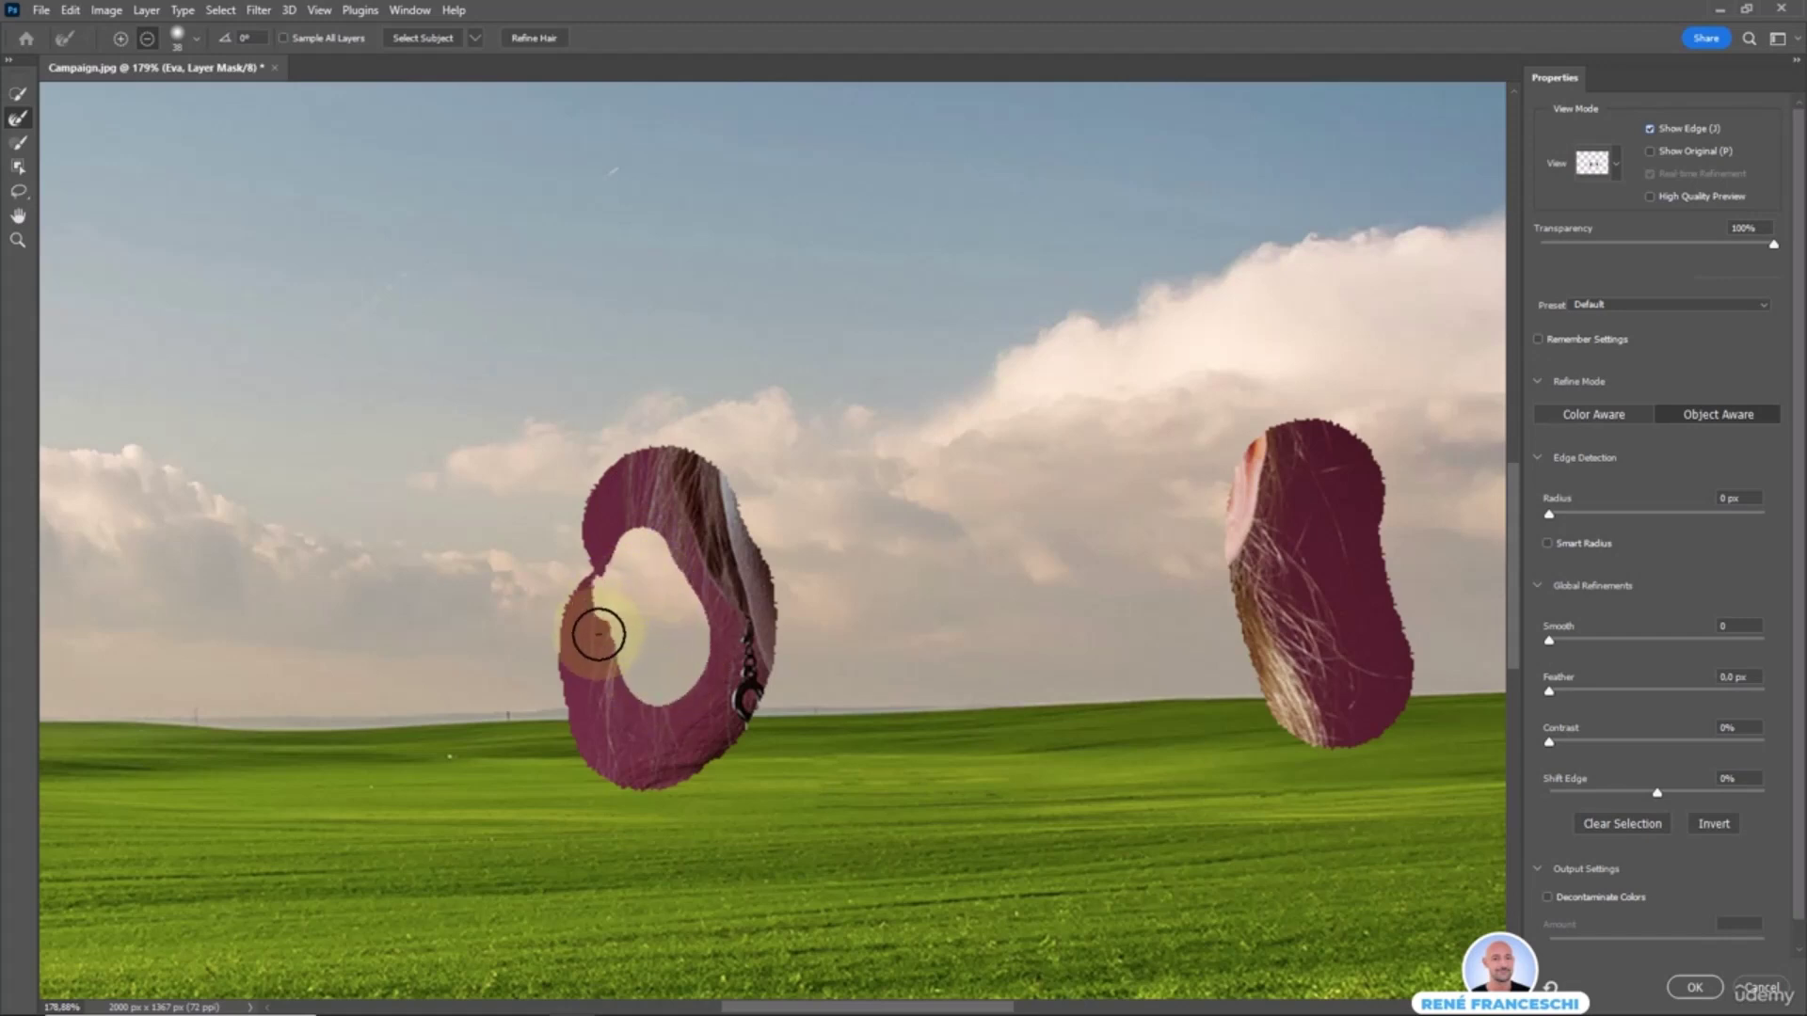
{"action": "left_click", "coordinate": [1650, 129]}
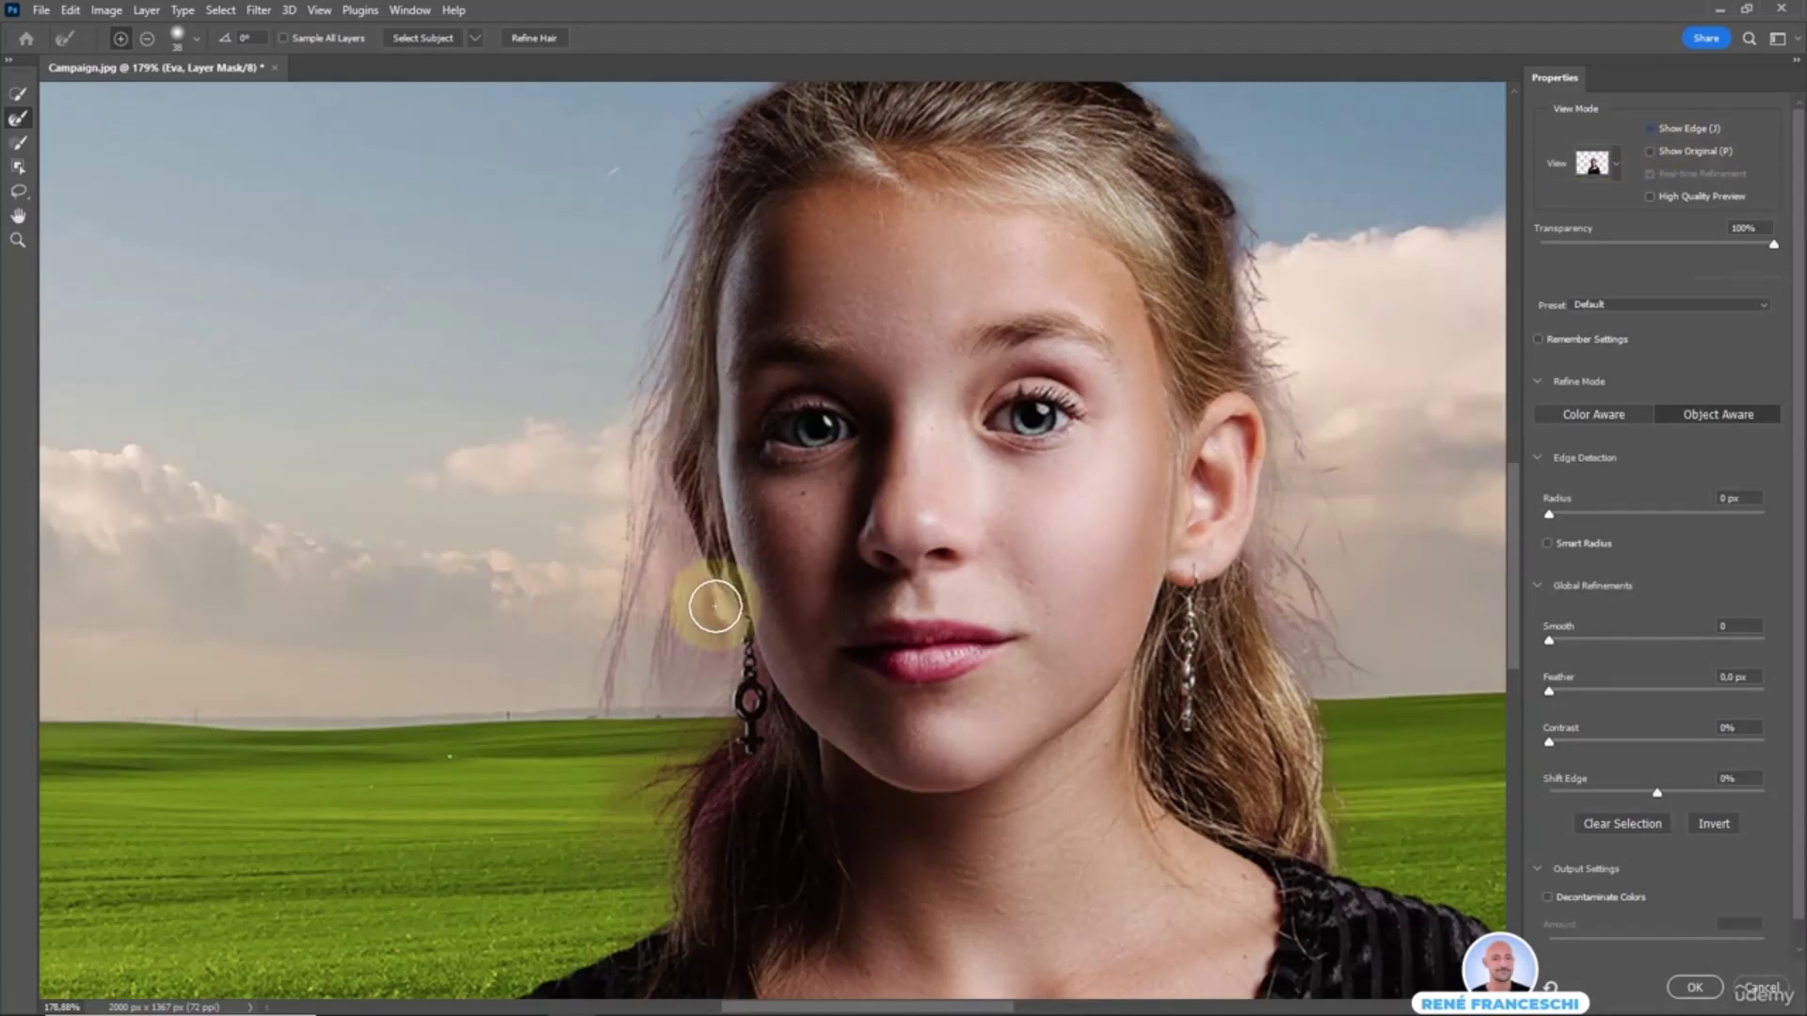
- Brush the refinement back in between the loose strands and the ring-shaped earring, and compare the result with the original mask
{"action": "left_click_drag", "start_coordinate": [712, 605], "coordinate": [713, 618]}
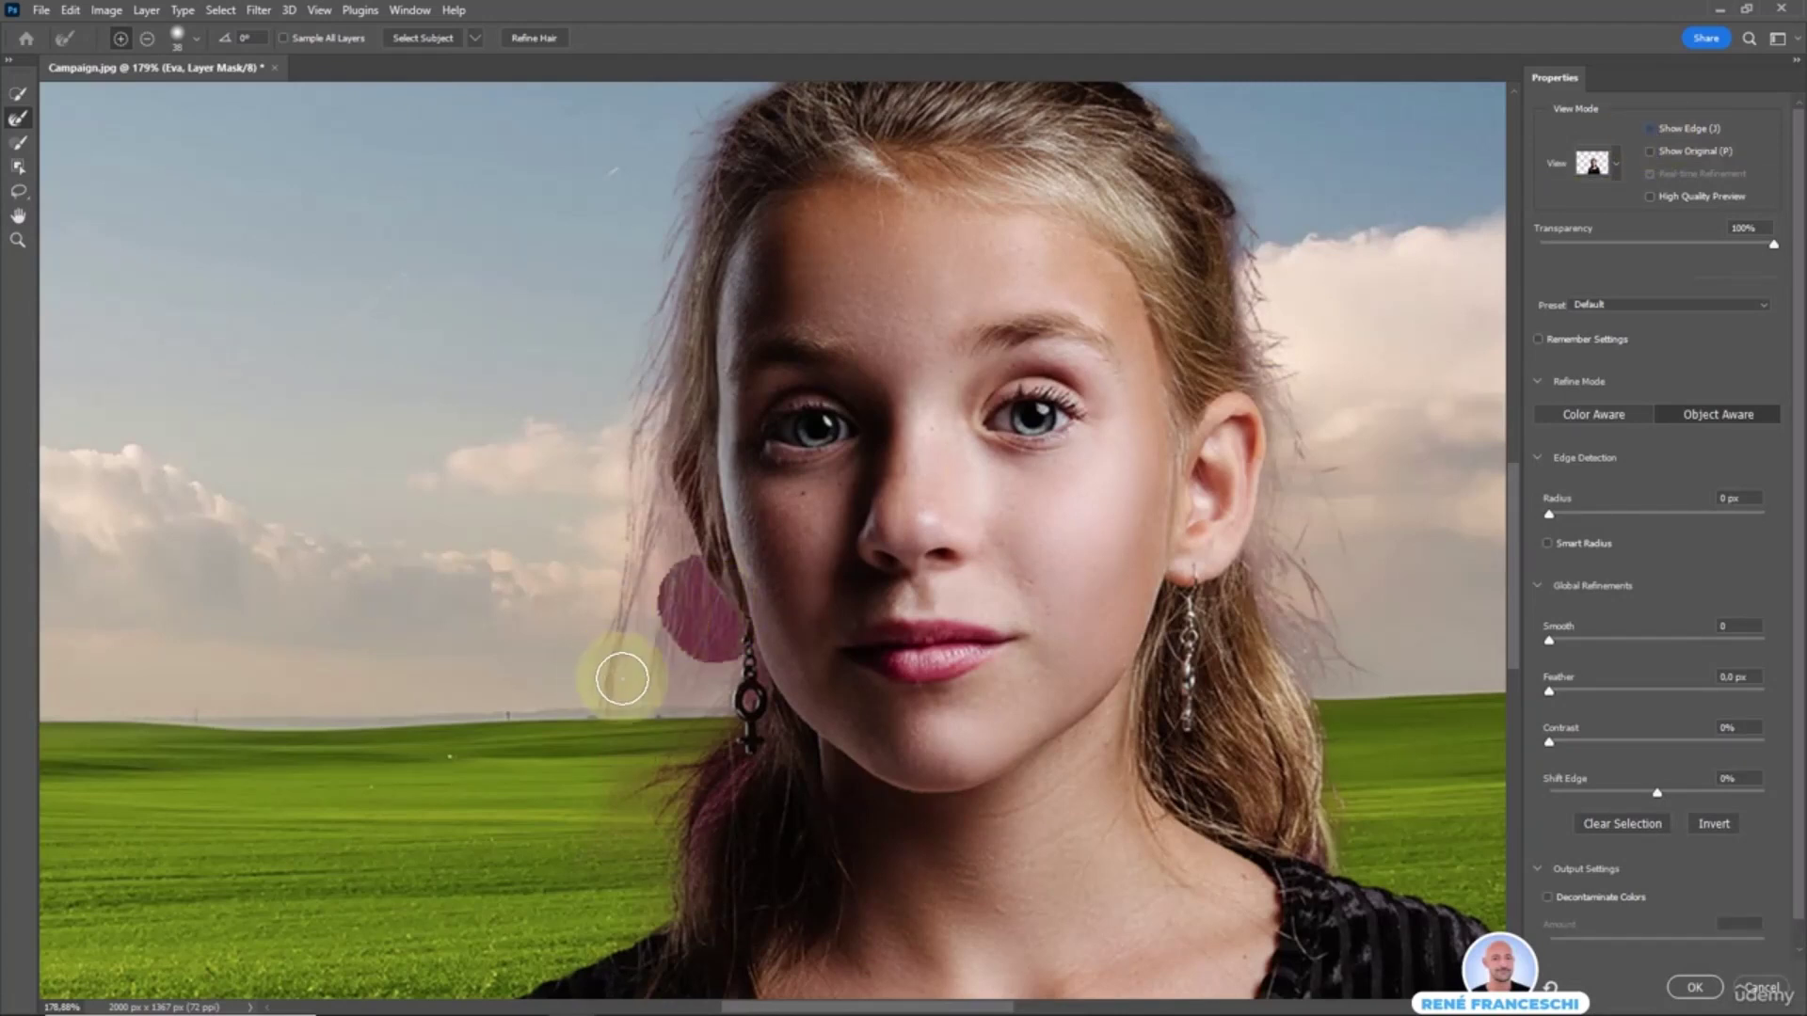
{"action": "scroll", "coordinate": [800, 611], "scroll_direction": "down", "scroll_amount": 2}
{"action": "left_click", "coordinate": [1650, 153]}
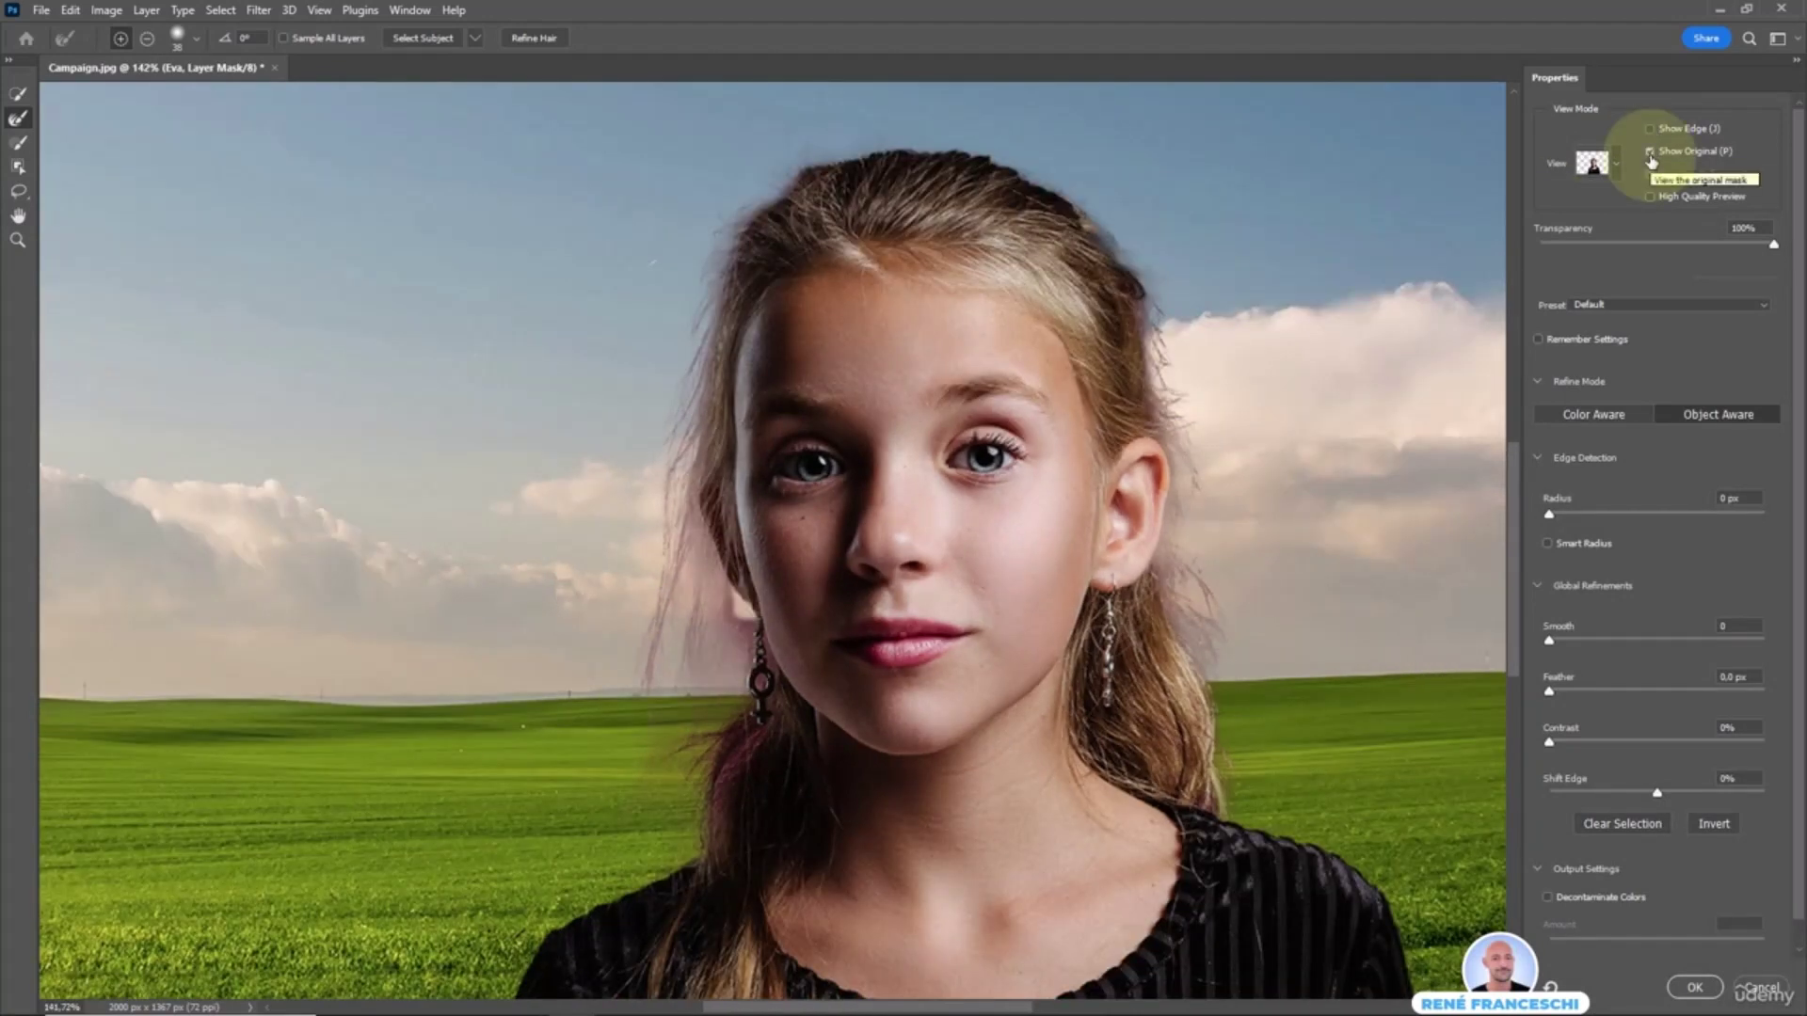
{"action": "left_click", "coordinate": [1650, 153]}
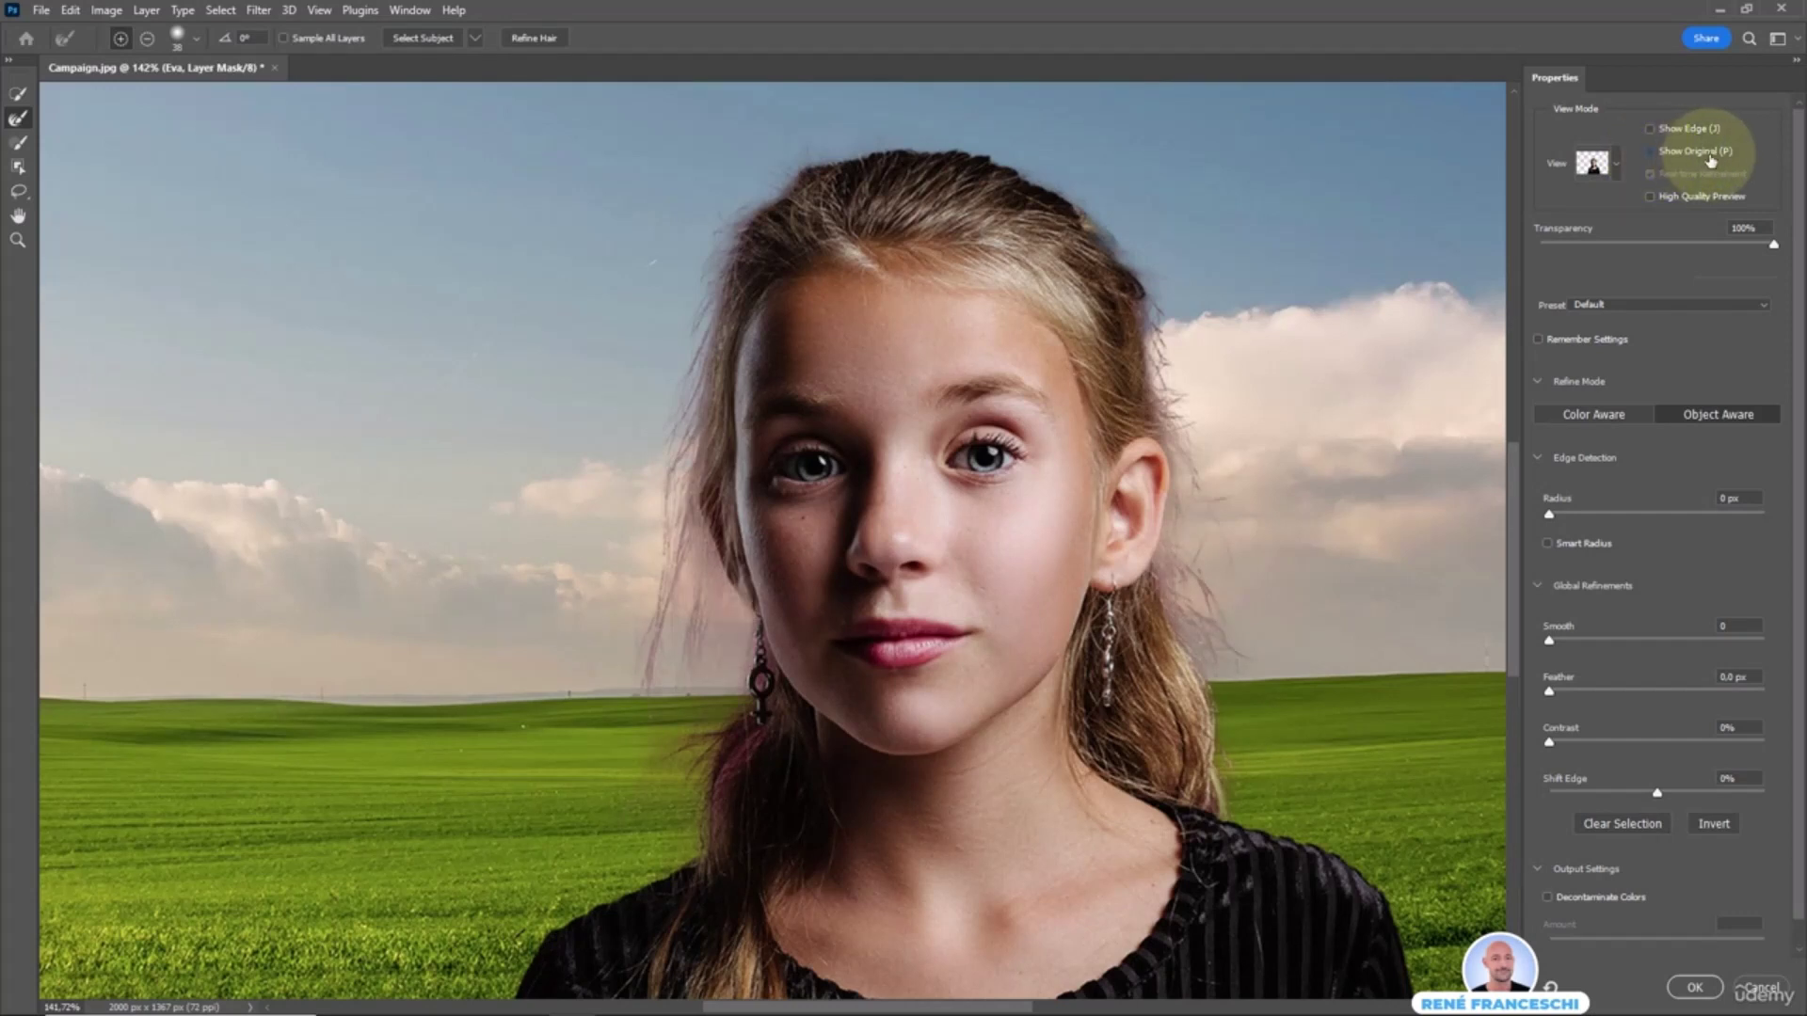
- Try an edge detection radius of 4 px, inspect the affected edges with the edge display, and return the radius to 0 px
{"action": "left_click", "coordinate": [1663, 415]}
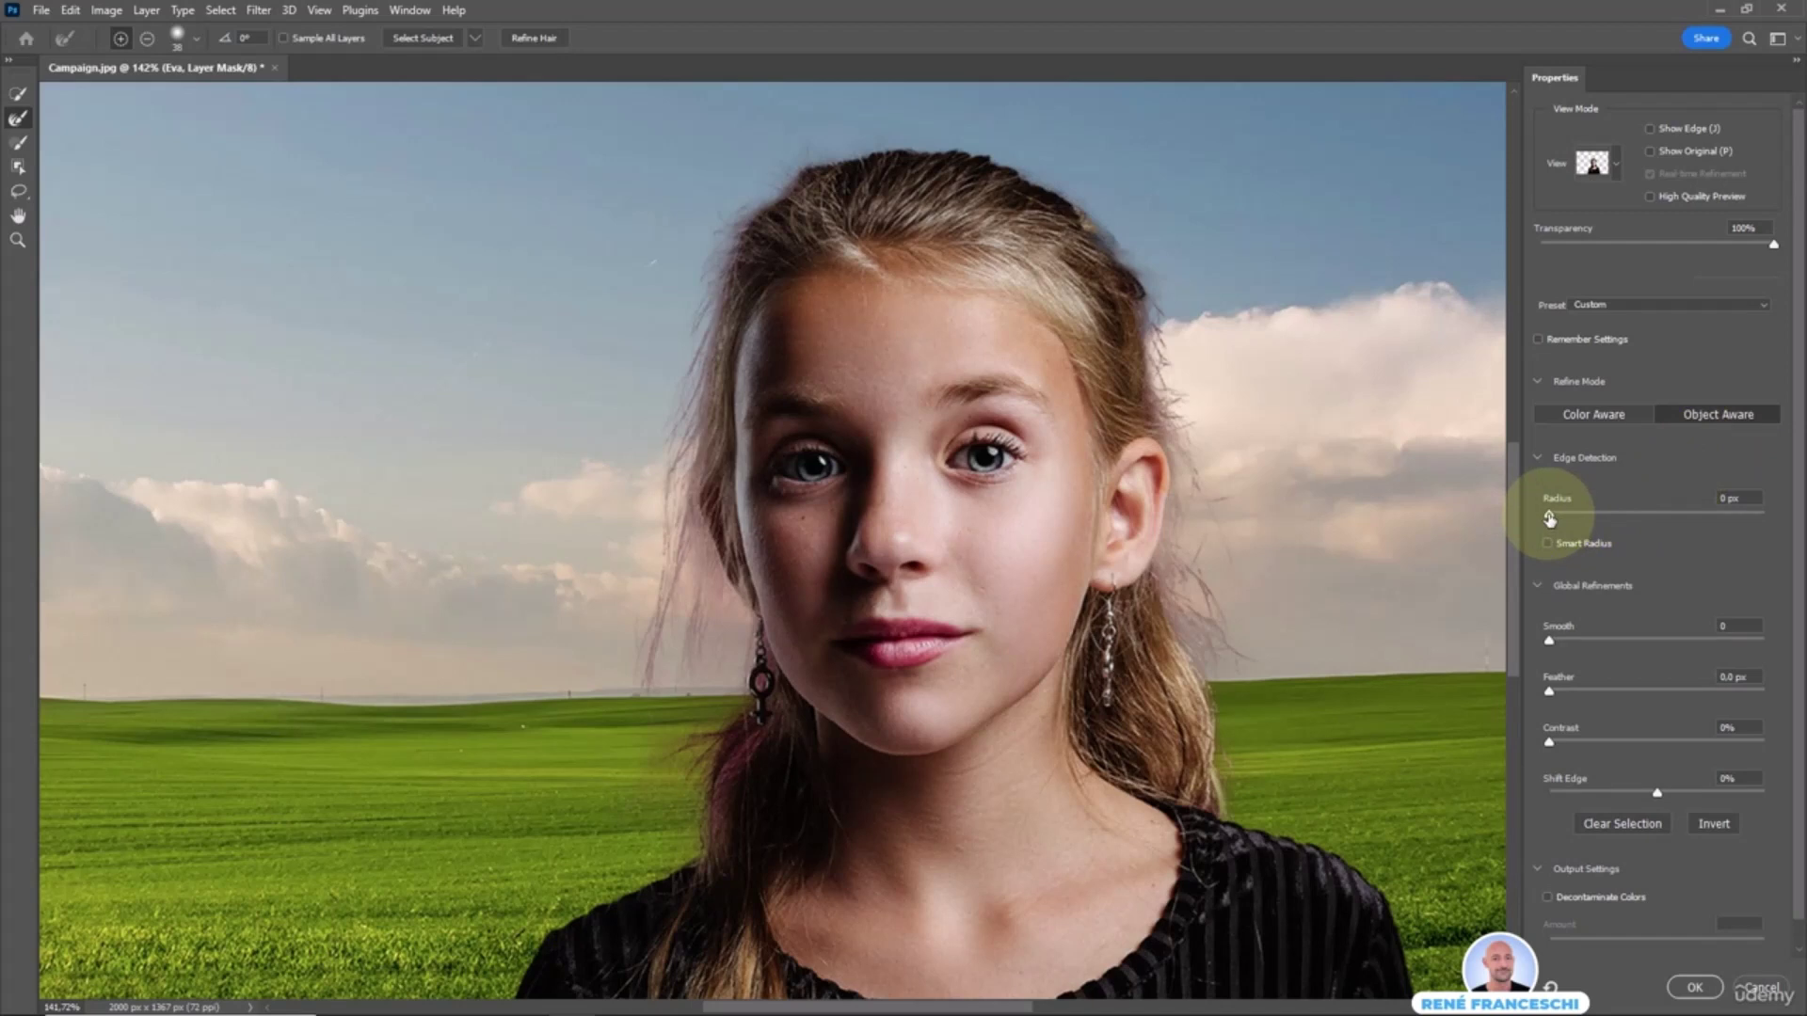
{"action": "left_click_drag", "start_coordinate": [1549, 518], "coordinate": [1591, 520]}
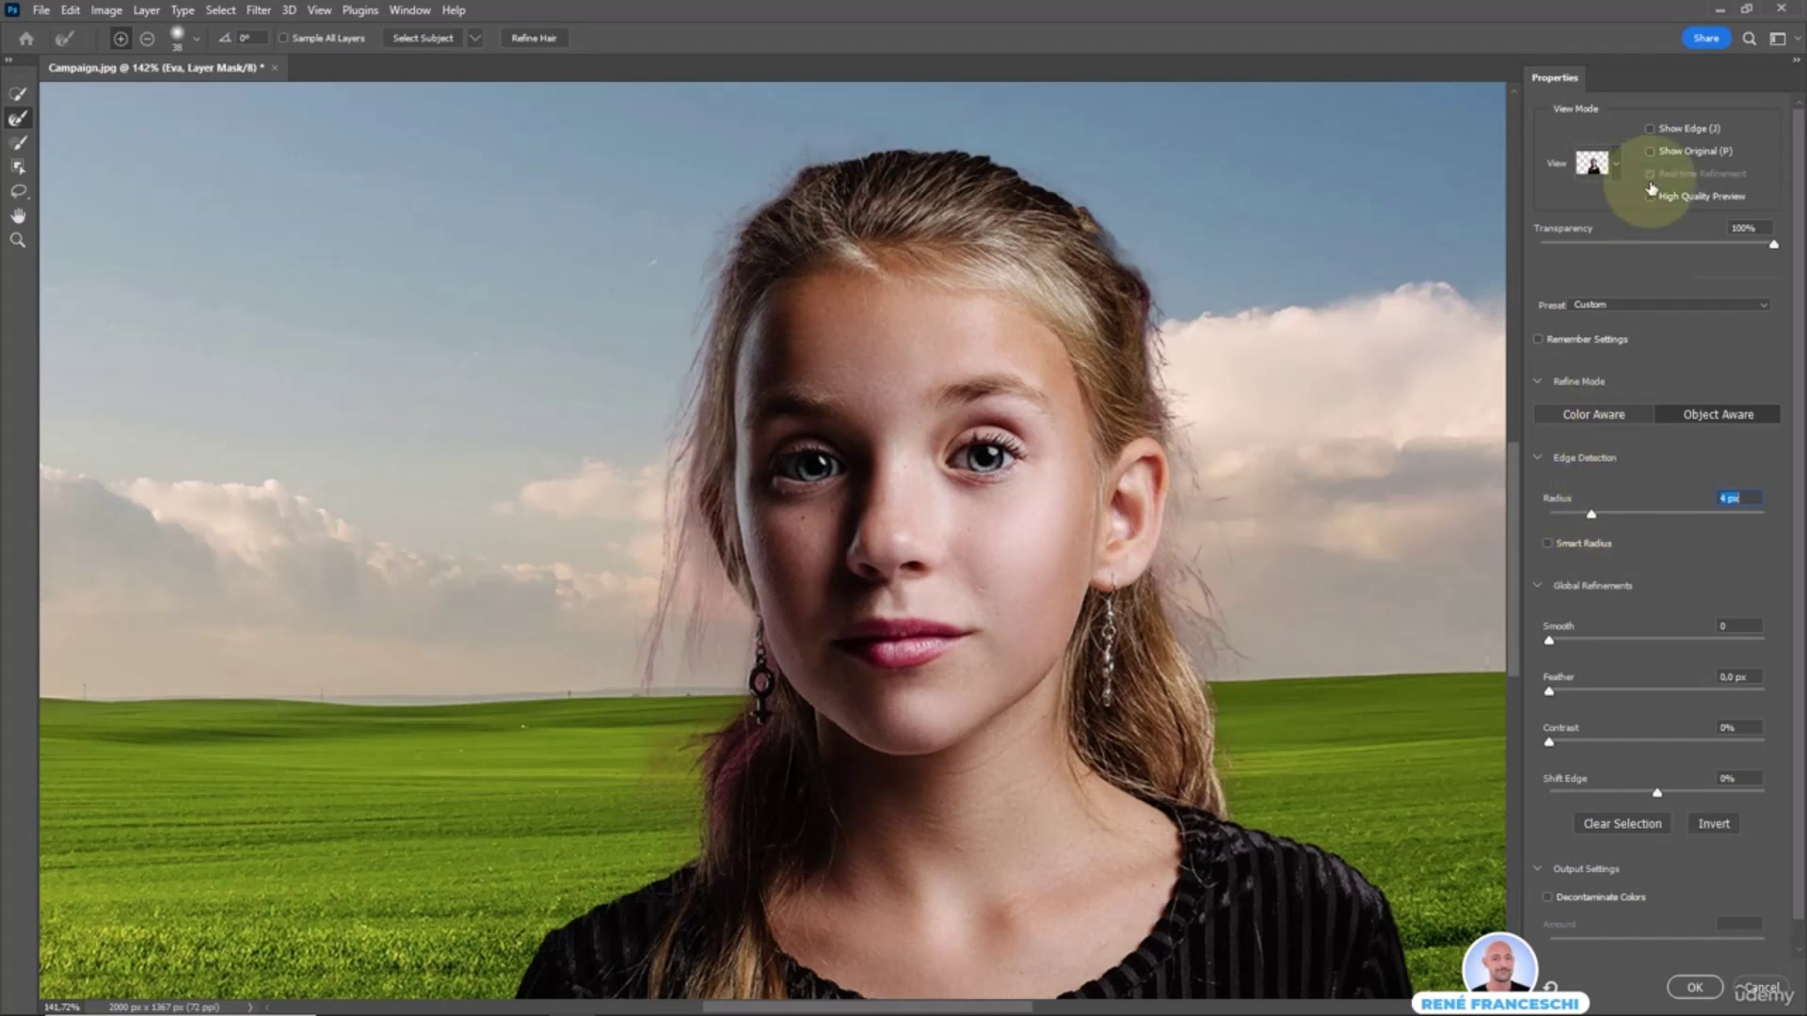
{"action": "left_click", "coordinate": [1650, 132]}
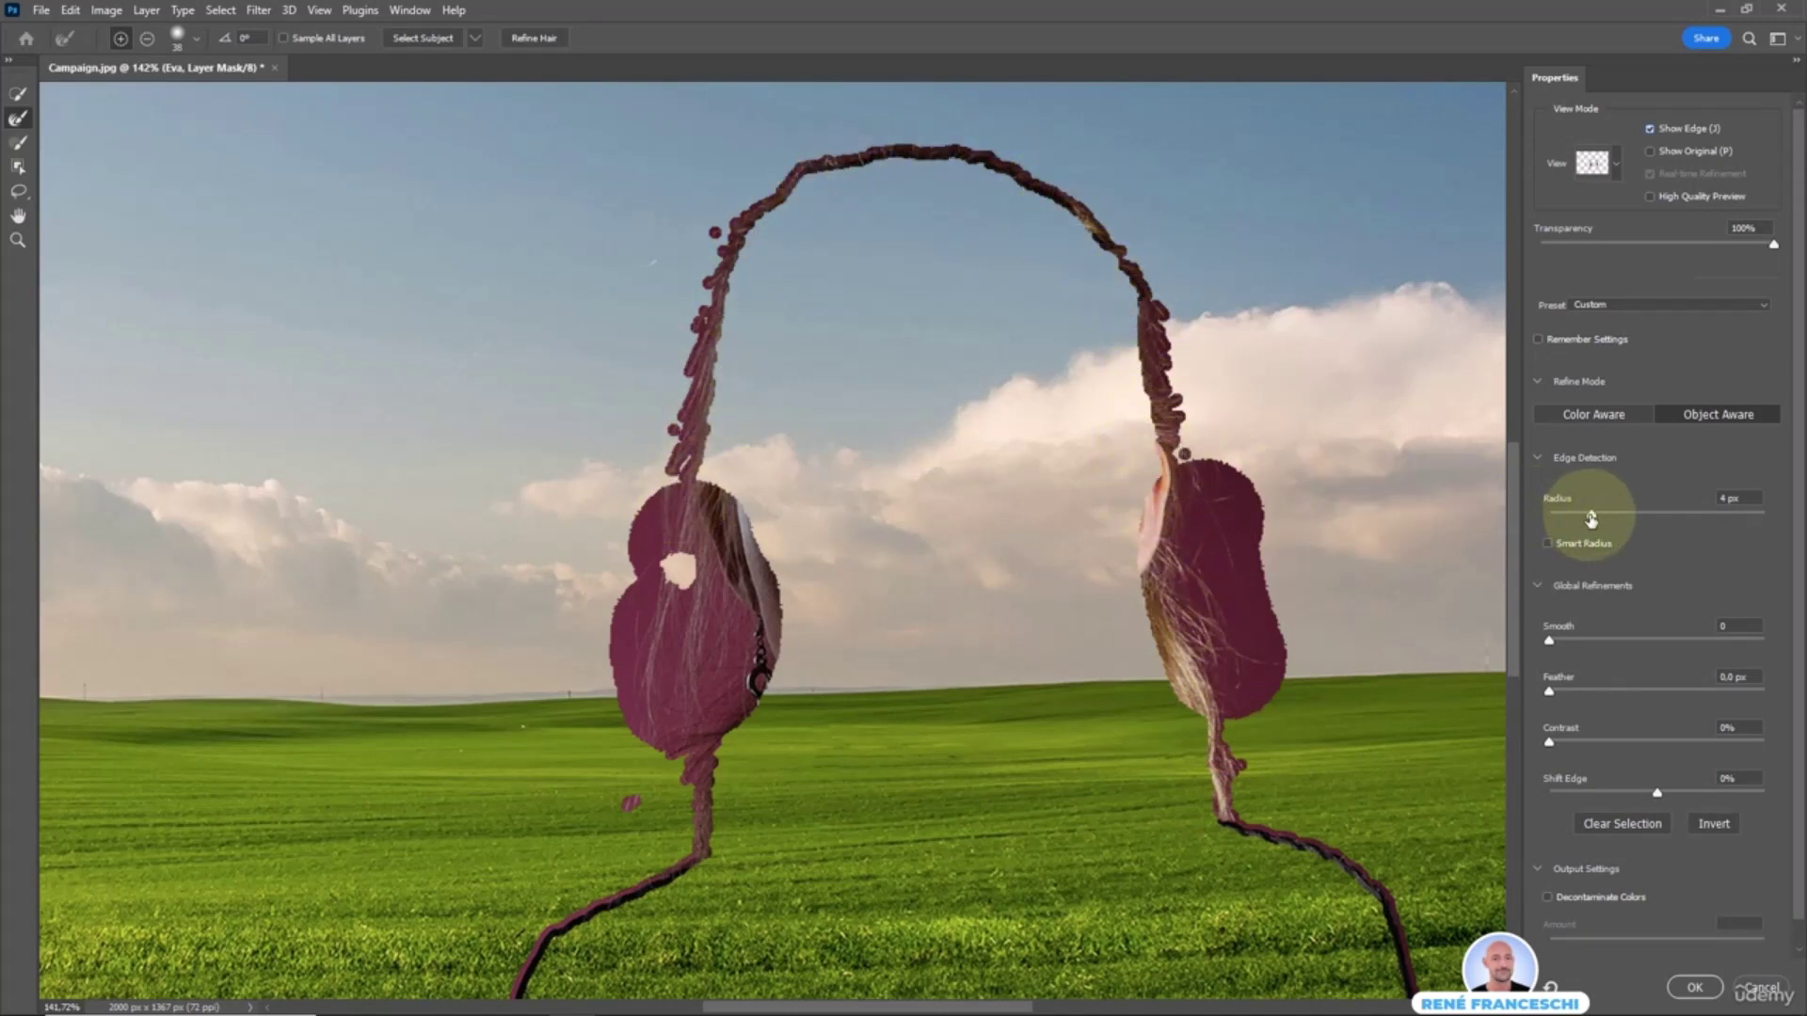
{"action": "left_click_drag", "start_coordinate": [1591, 517], "coordinate": [1548, 515]}
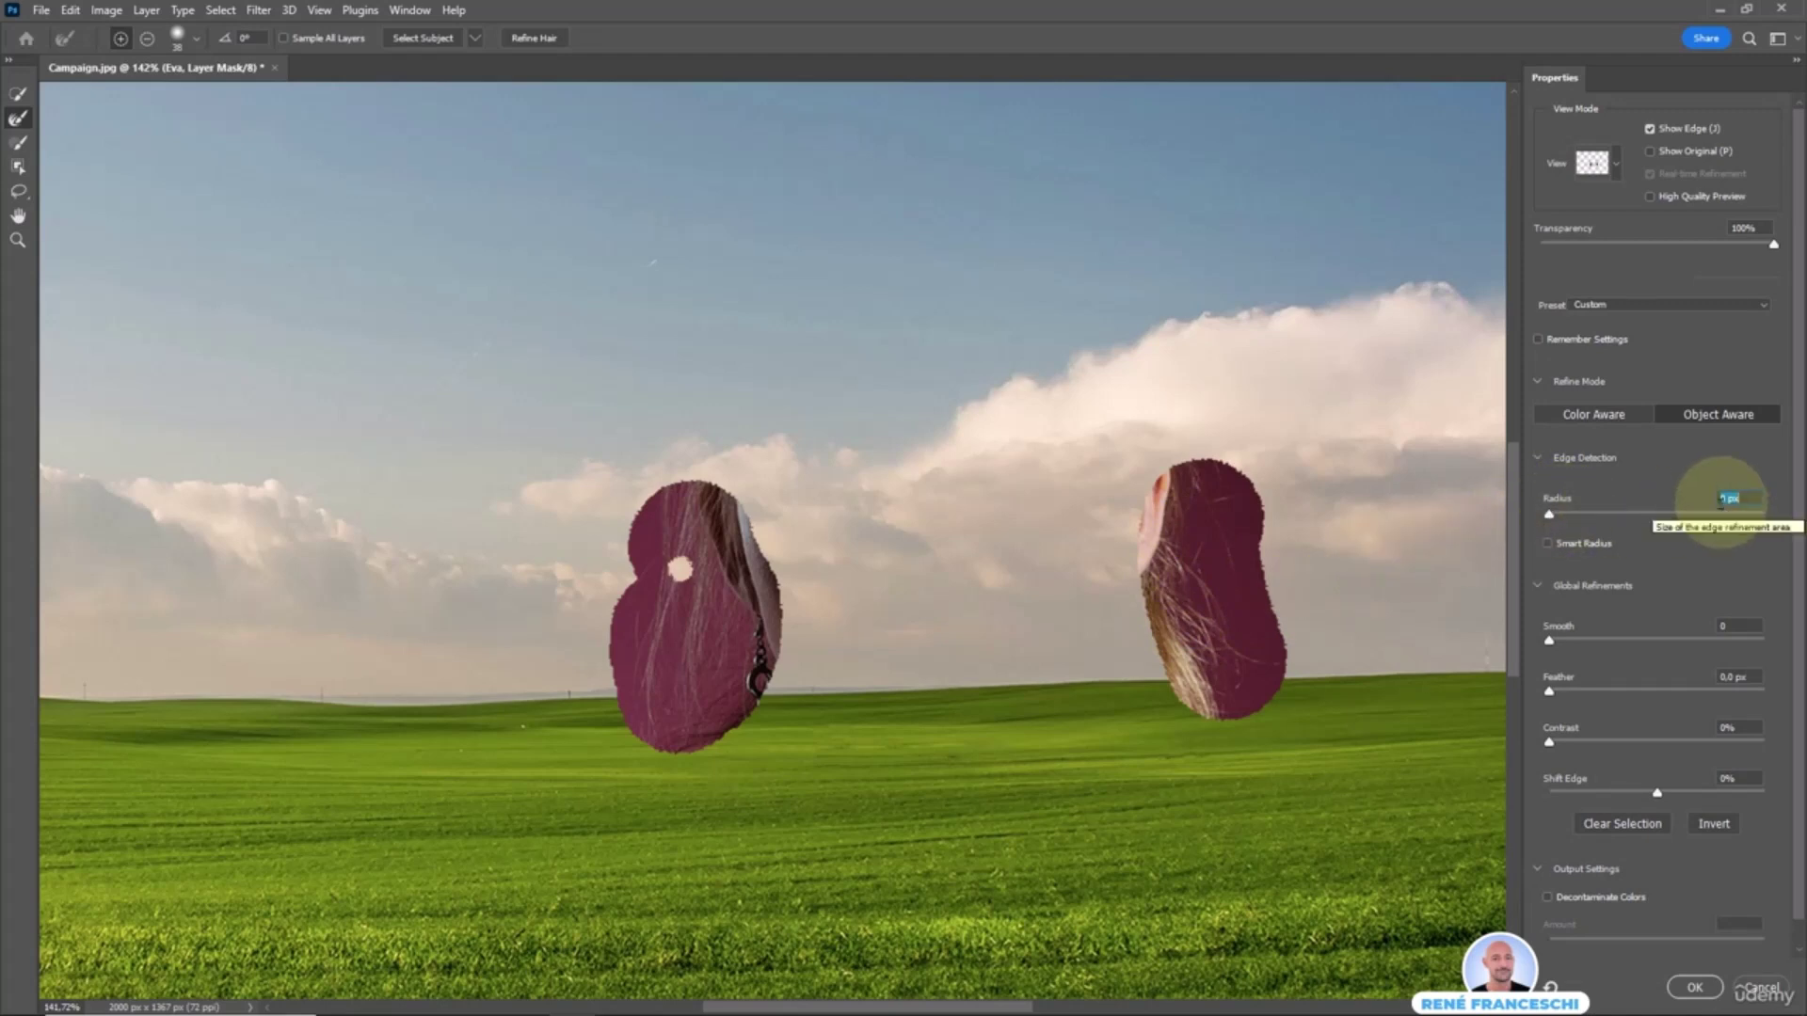
{"action": "left_click", "coordinate": [1650, 129]}
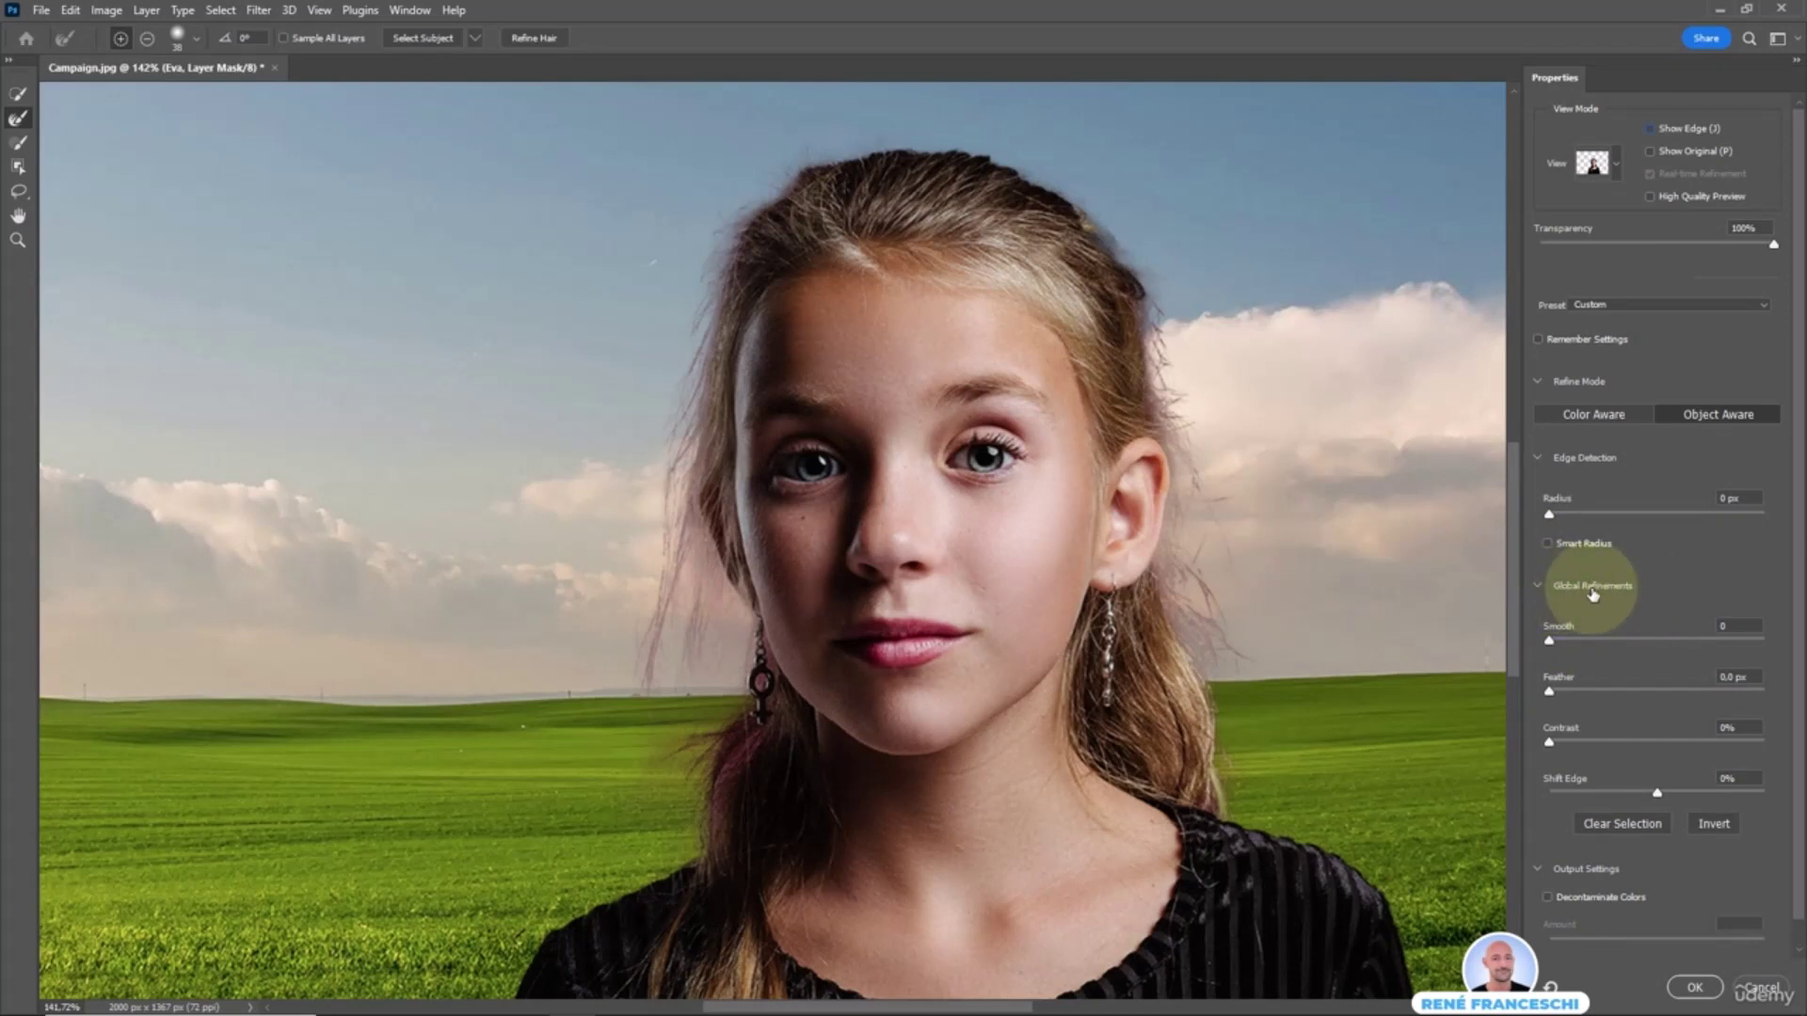
- Adjust the mask's global refinements to a feather of 0.2 px, a contrast of 6% and a shift edge of -1%
{"action": "left_click_drag", "start_coordinate": [1549, 641], "coordinate": [1553, 696]}
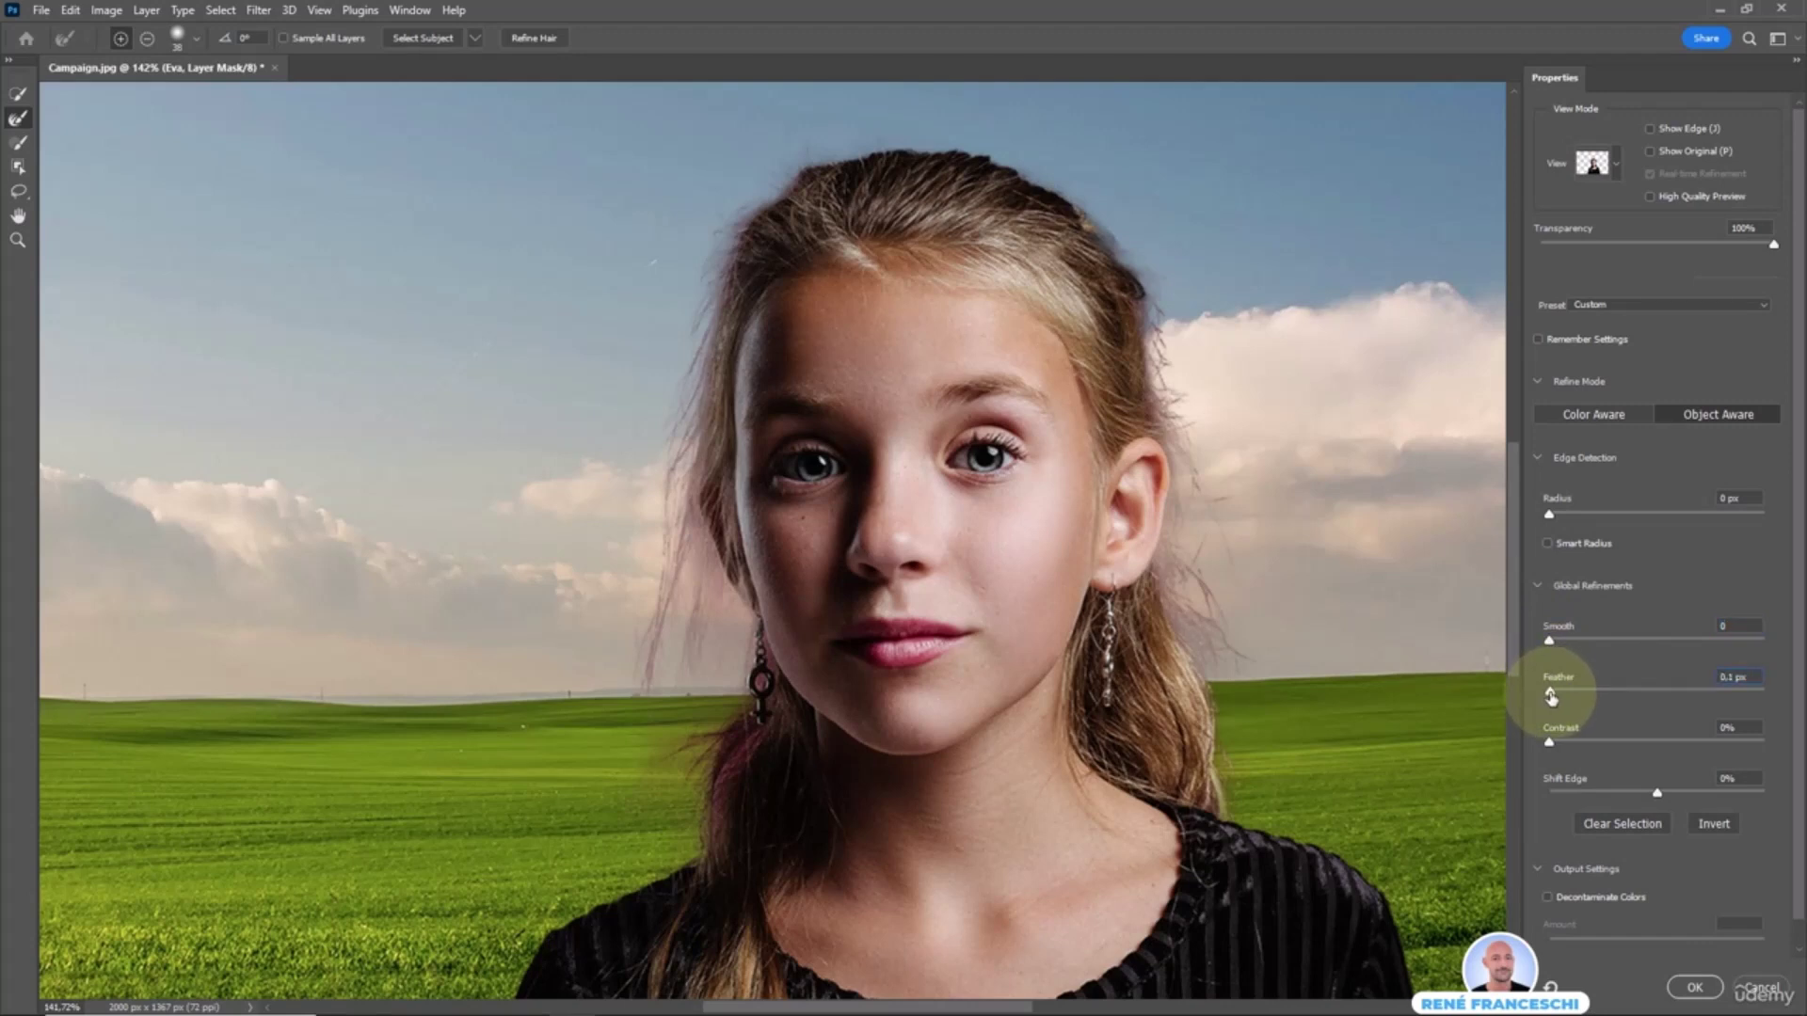
{"action": "mouse_move", "coordinate": [1550, 742]}
{"action": "left_mouse_down"}
{"action": "mouse_move", "coordinate": [1614, 750]}
{"action": "mouse_move", "coordinate": [1532, 750]}
{"action": "mouse_move", "coordinate": [1583, 754]}
{"action": "mouse_move", "coordinate": [1561, 750]}
{"action": "left_mouse_up"}
{"action": "mouse_move", "coordinate": [1659, 798]}
{"action": "left_mouse_down"}
{"action": "mouse_move", "coordinate": [1681, 799]}
{"action": "mouse_move", "coordinate": [1658, 798]}
{"action": "left_mouse_up"}
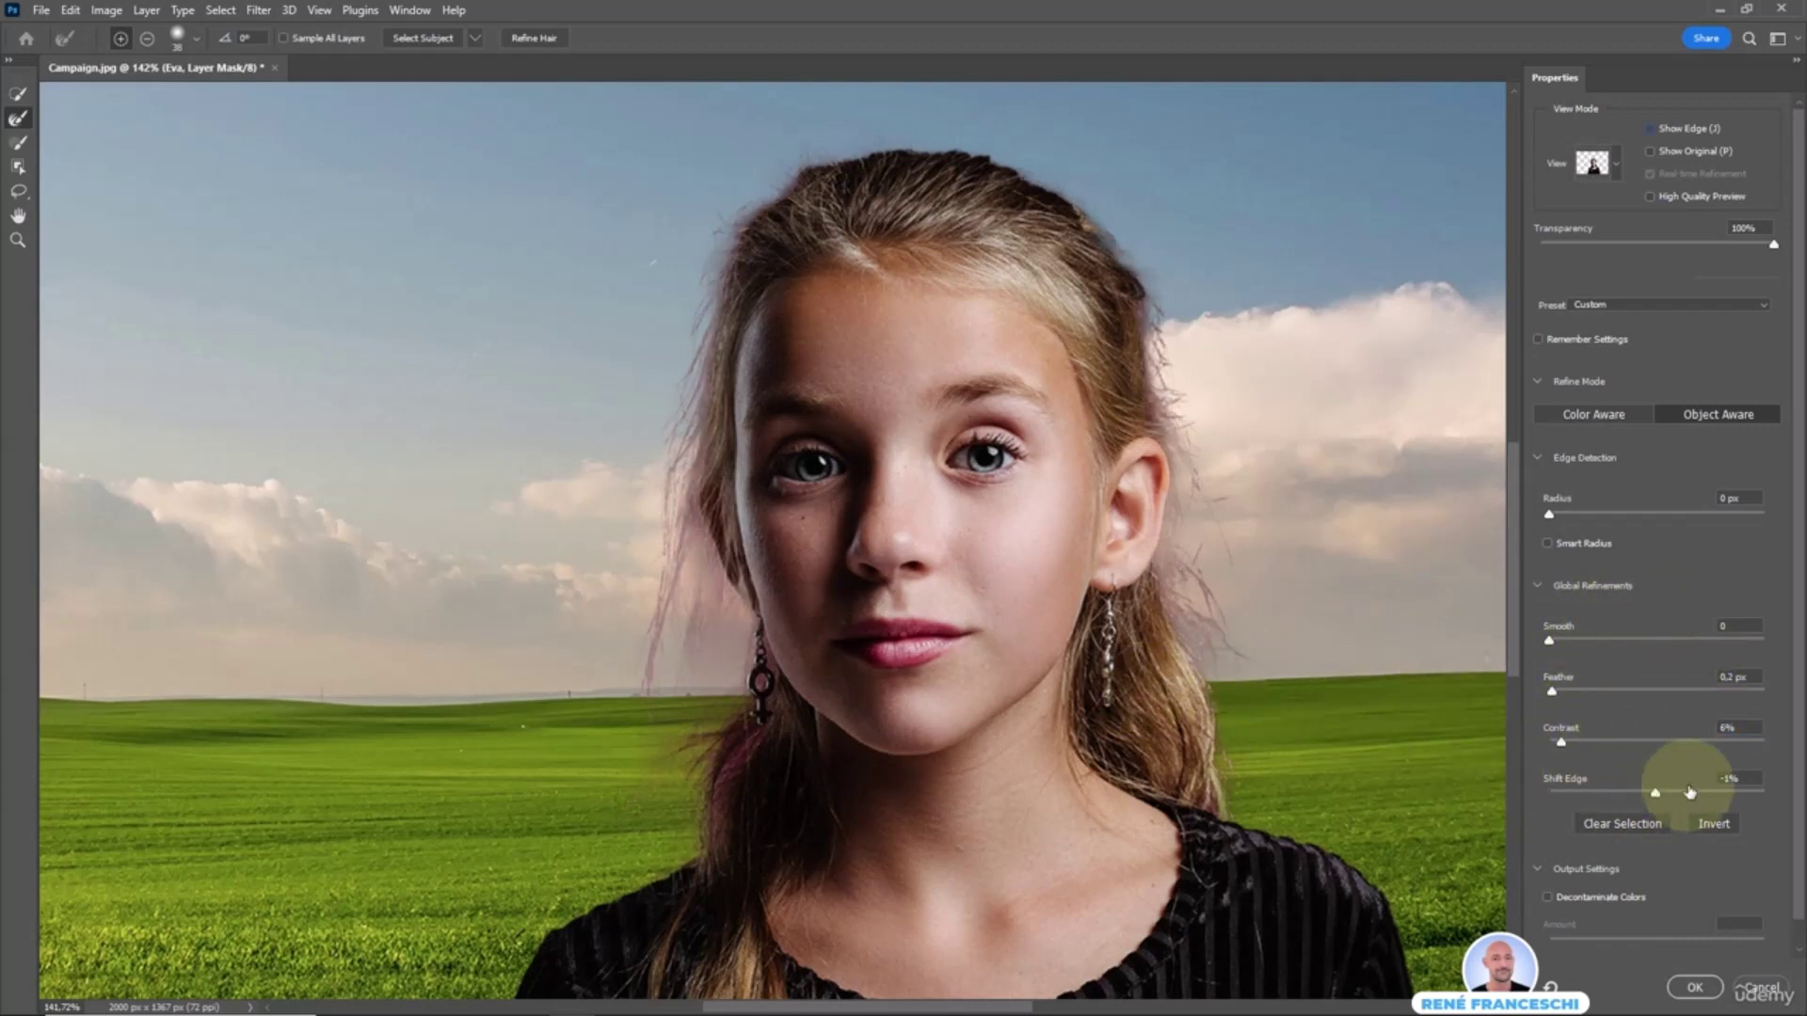
- Decontaminate the colors along the hair edges with an amount of 57% and compare the result with the original mask
{"action": "scroll", "coordinate": [1587, 810], "scroll_direction": "down", "scroll_amount": 1}
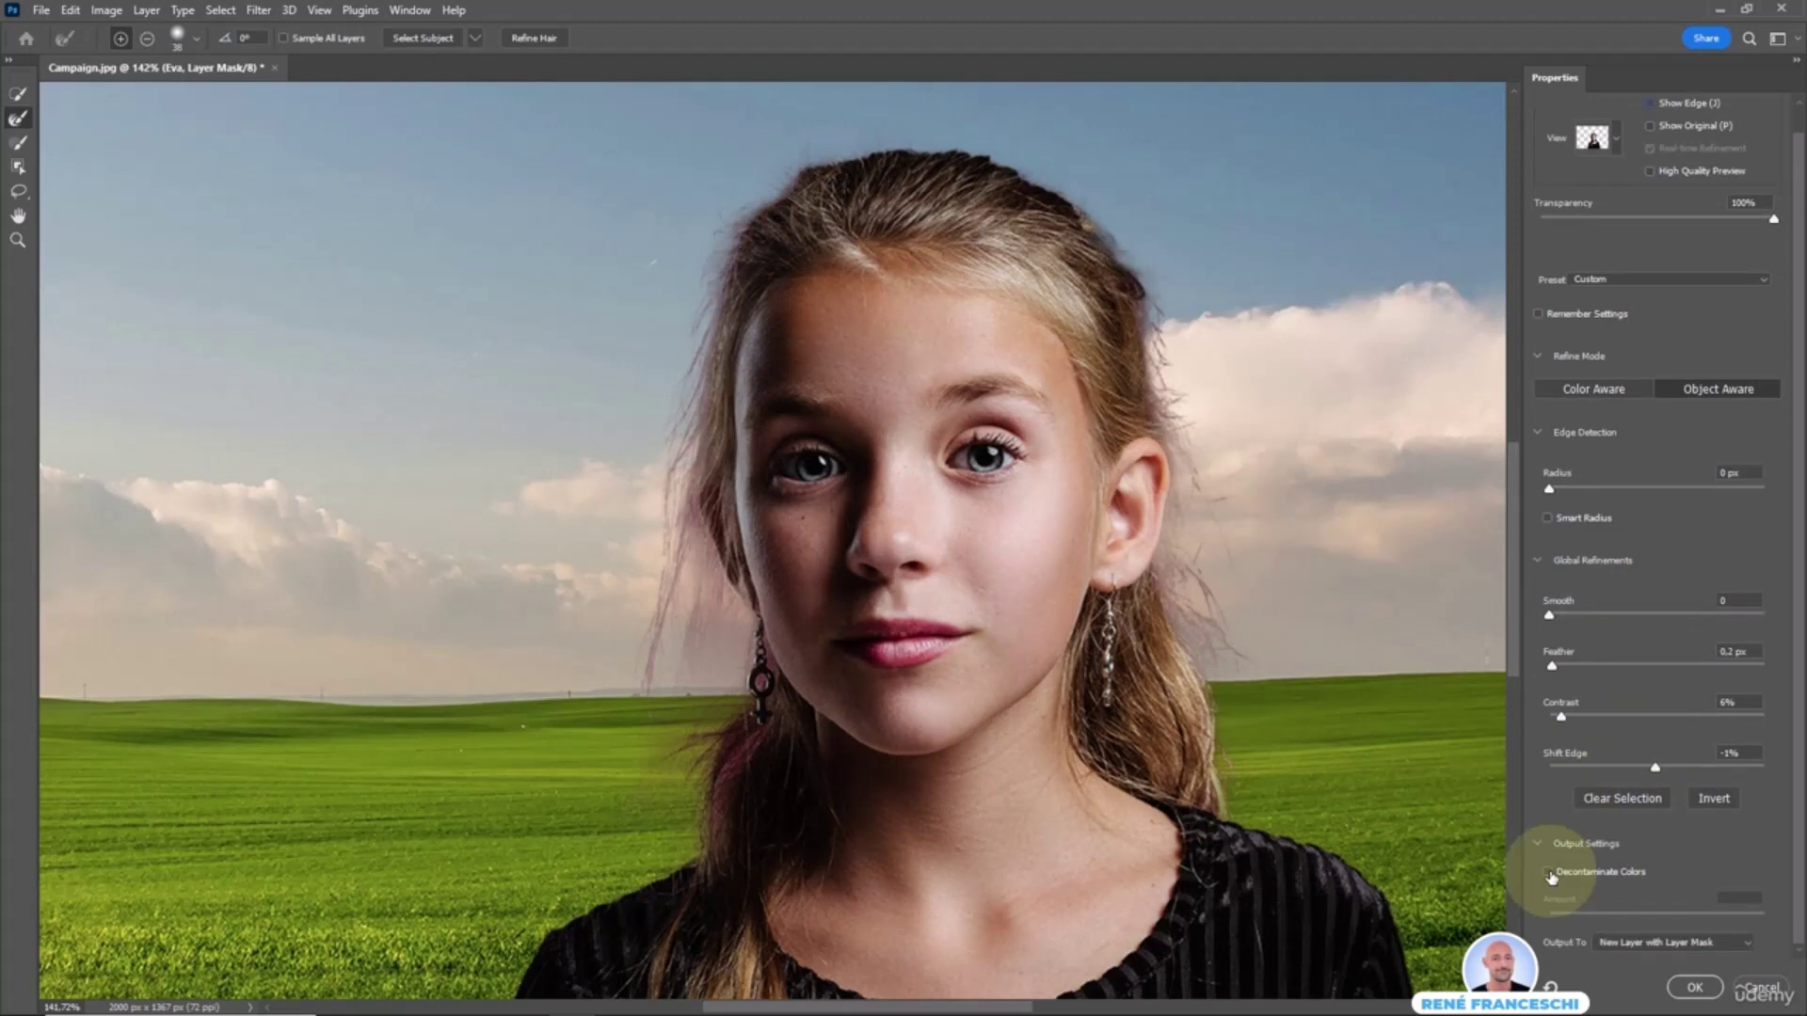
{"action": "left_click", "coordinate": [1548, 872]}
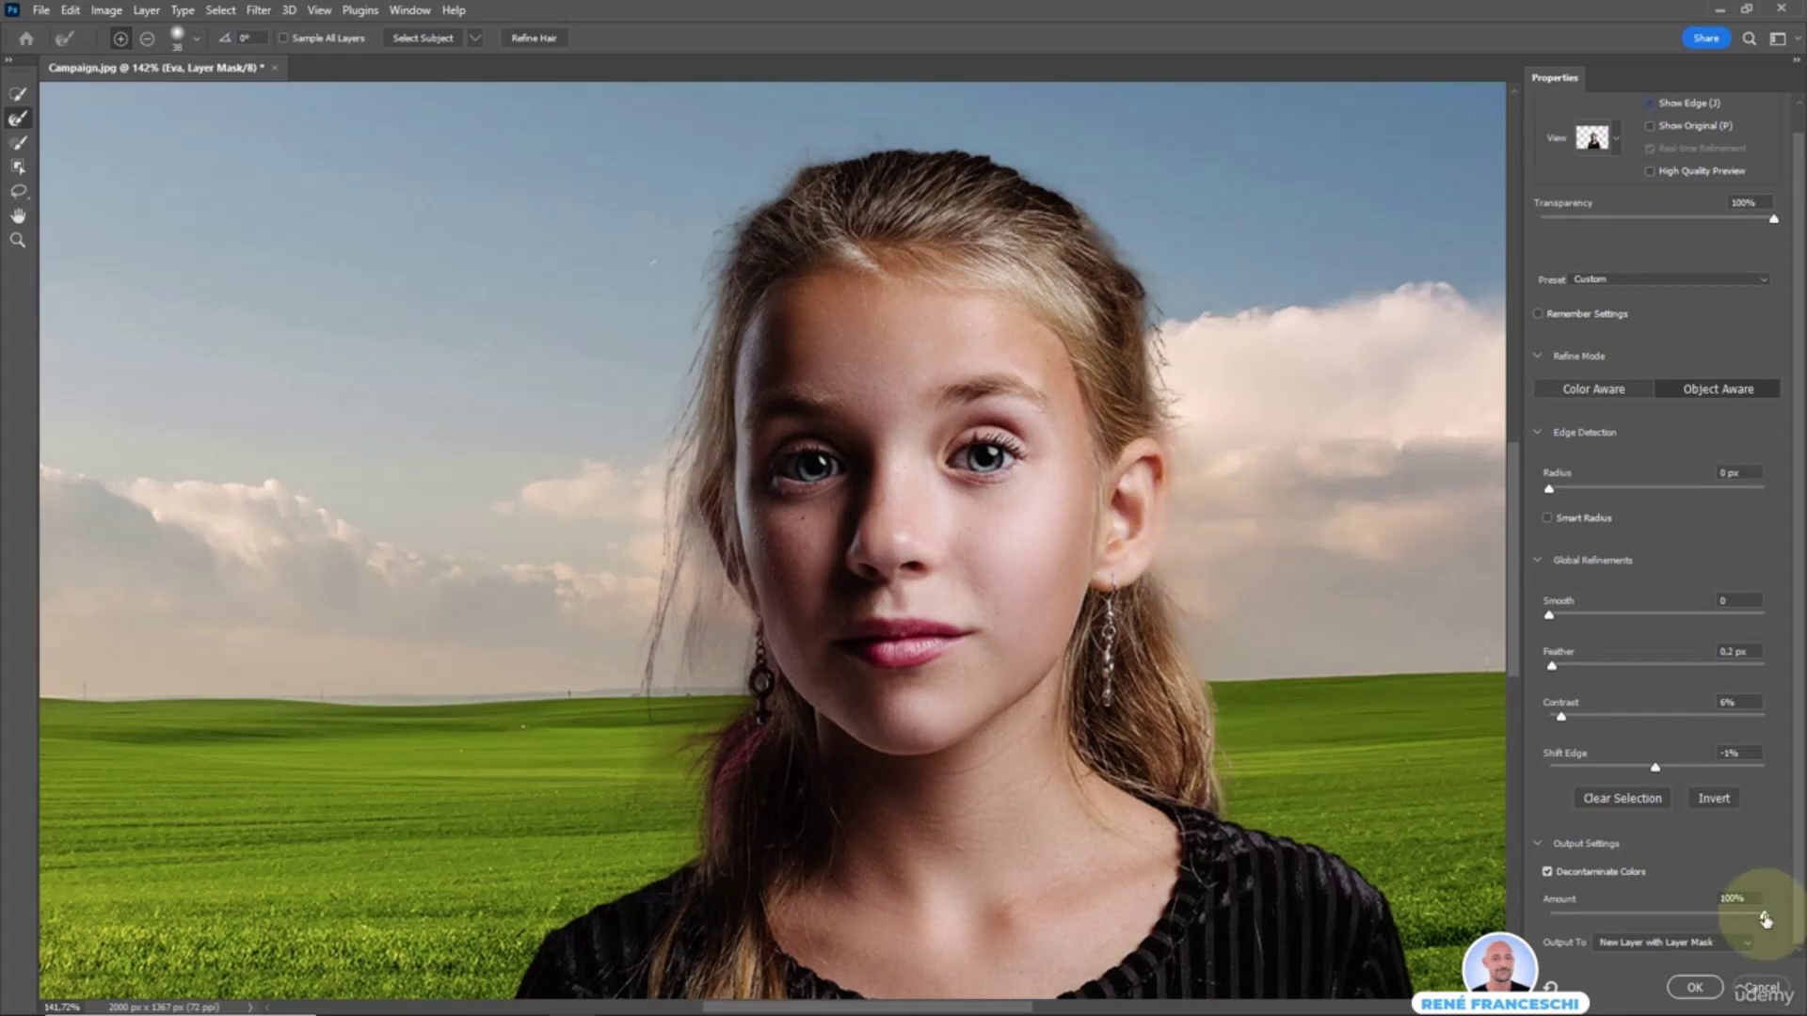
{"action": "left_click_drag", "start_coordinate": [1758, 919], "coordinate": [1672, 919]}
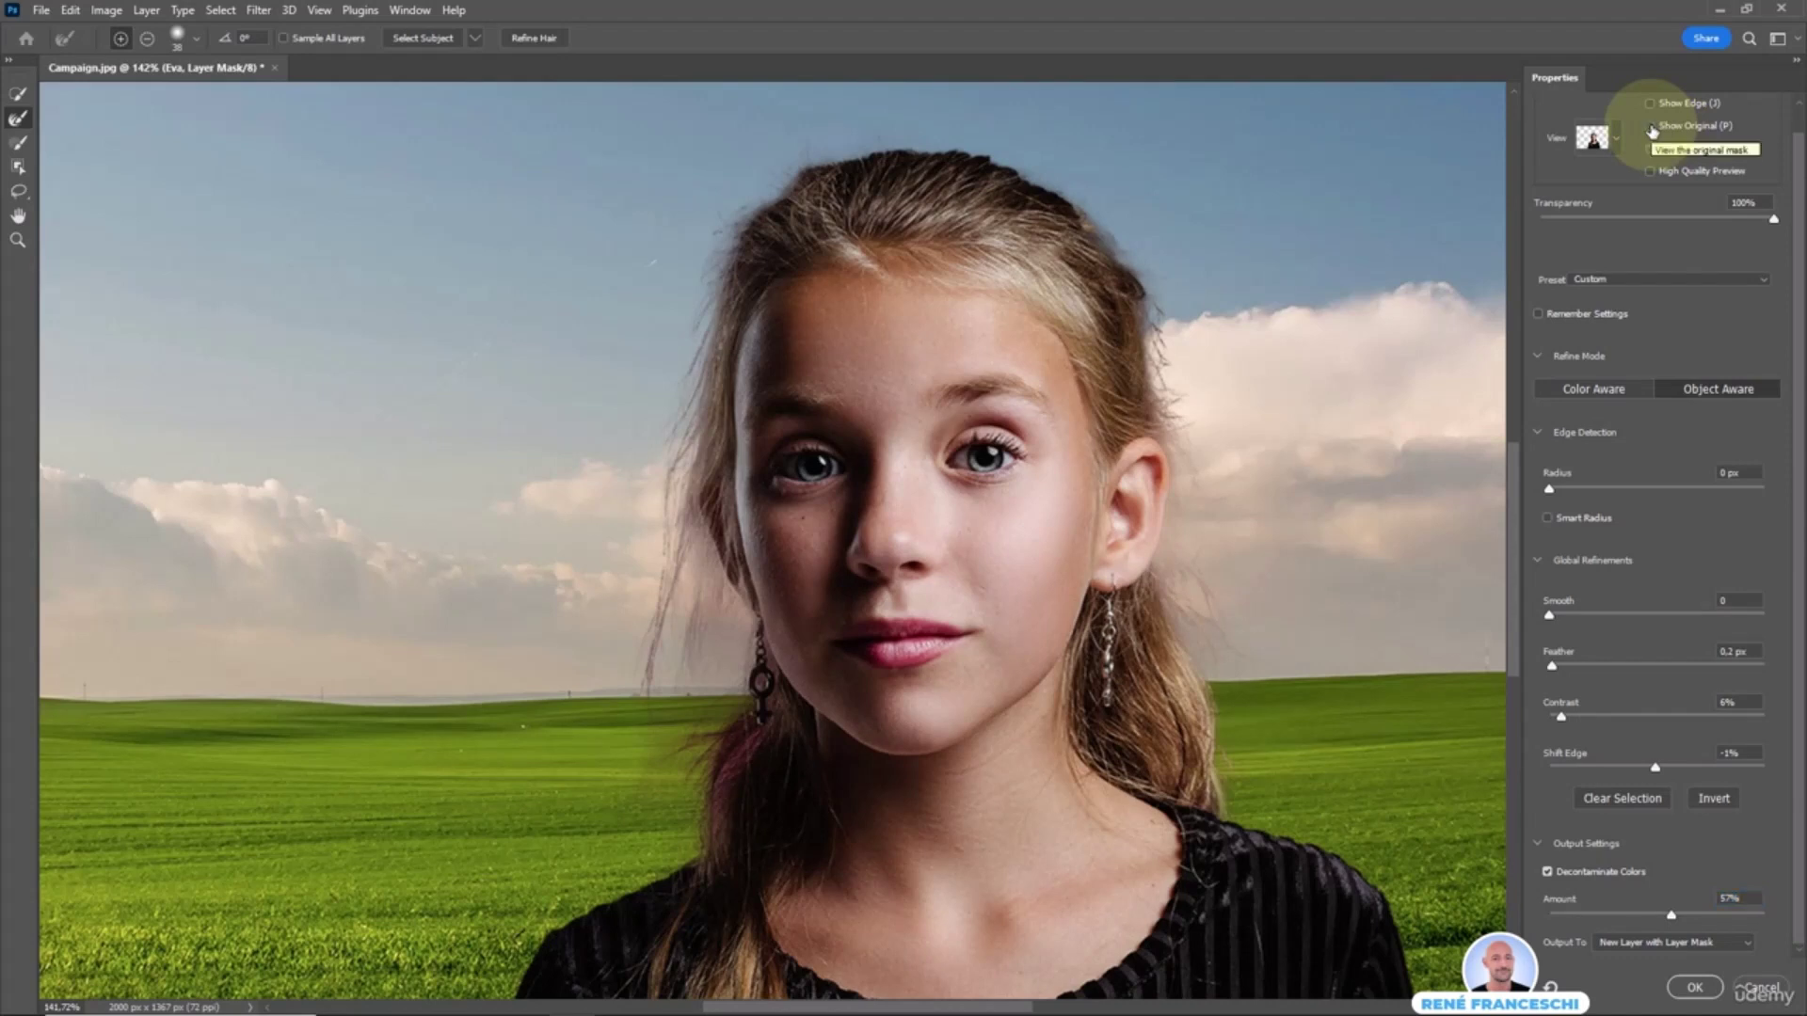
{"action": "left_click", "coordinate": [1651, 128]}
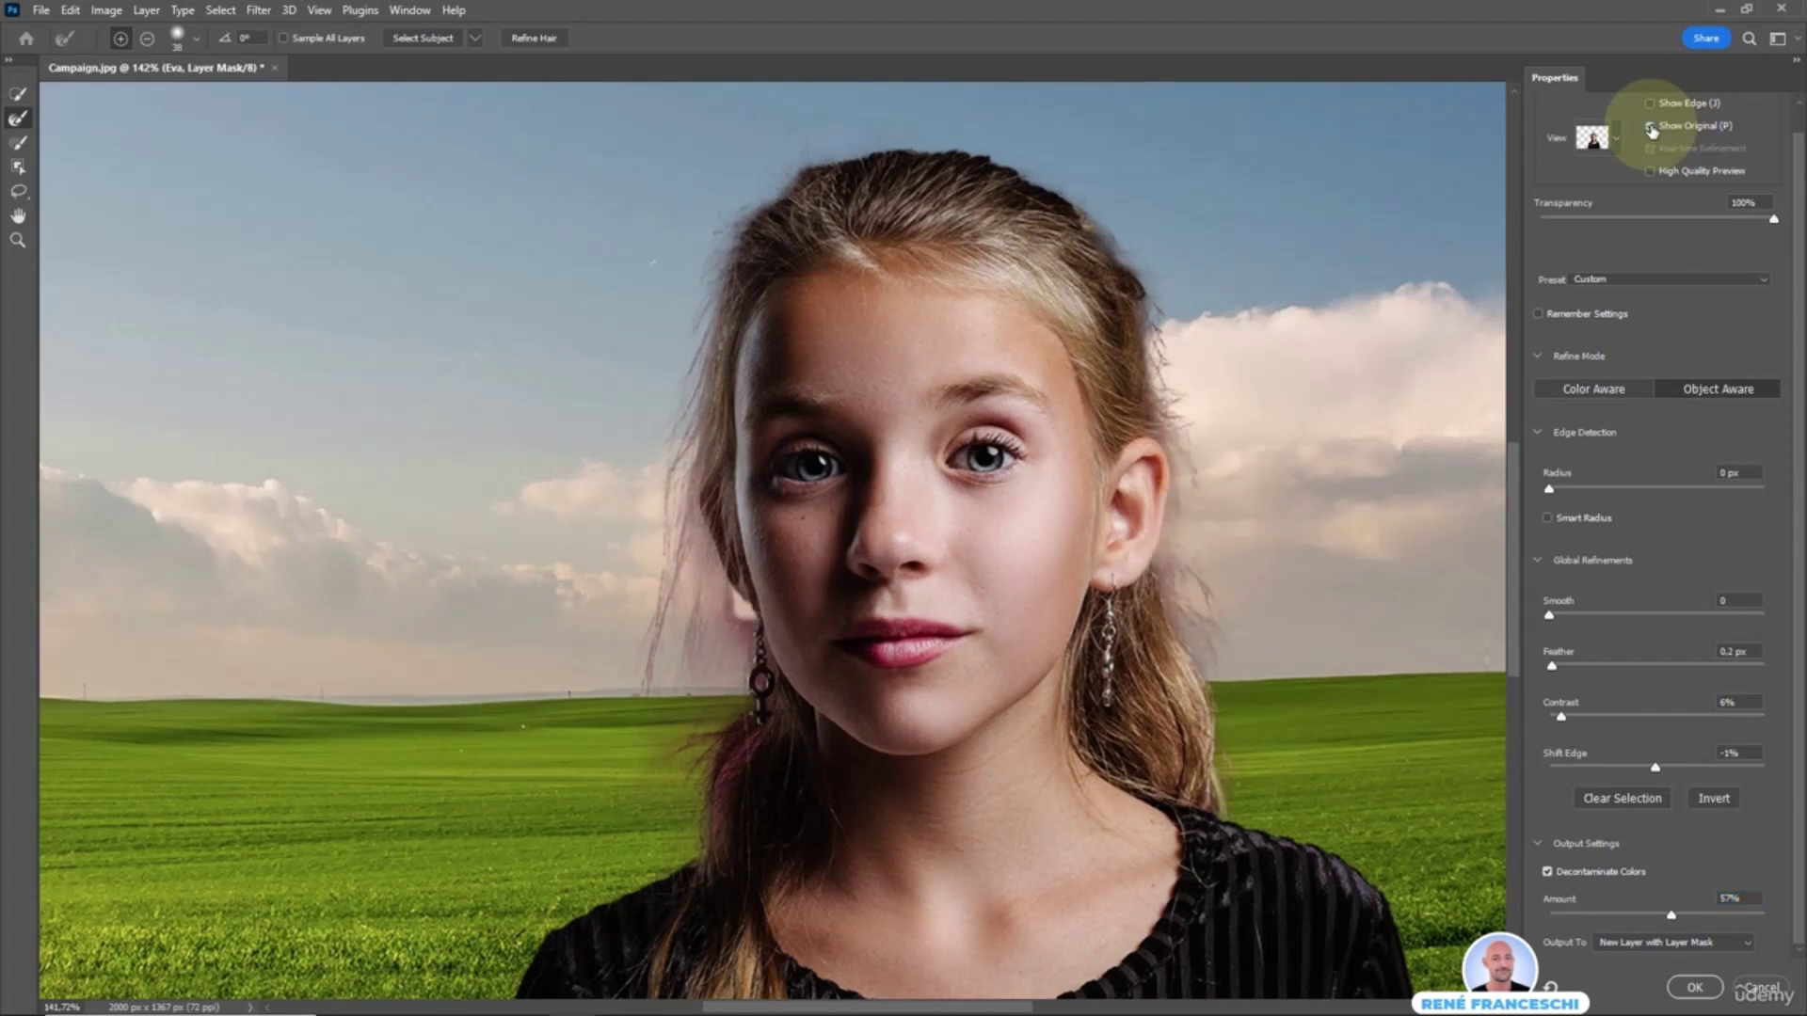
{"action": "left_click", "coordinate": [1651, 130]}
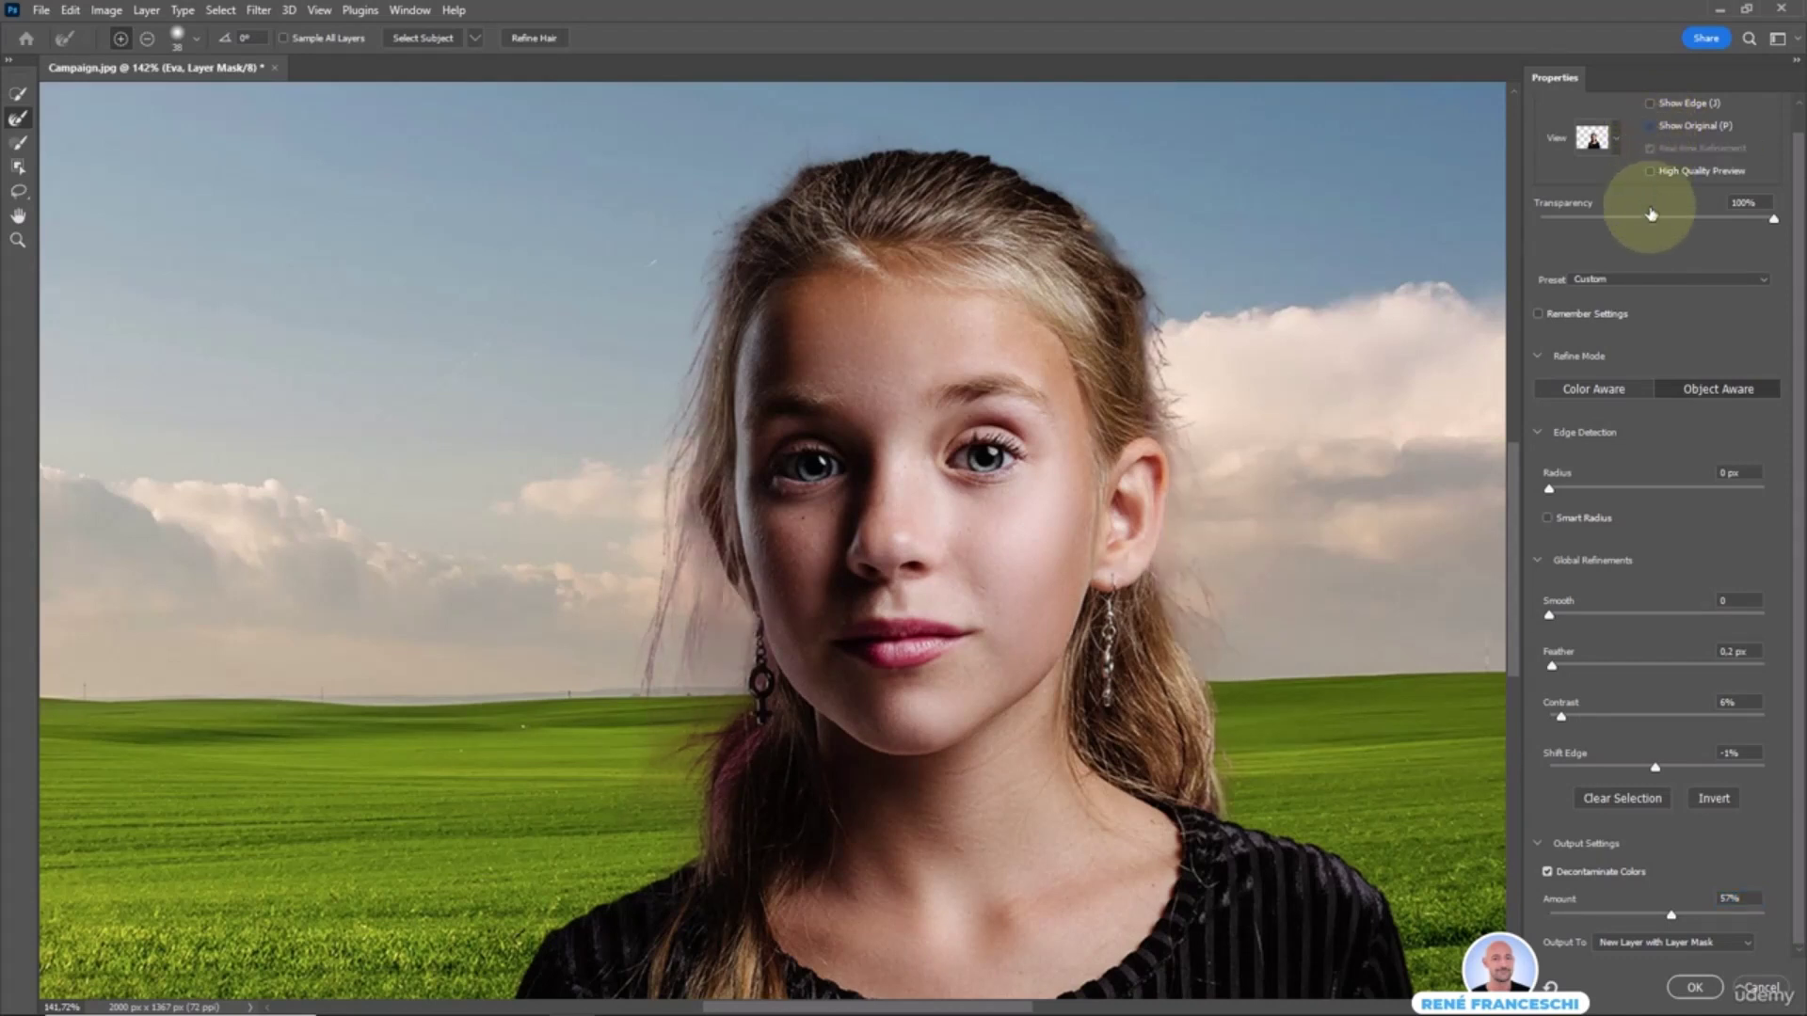
- Output the refined portrait as a new layer with a layer mask and return to the Move tool
{"action": "left_click", "coordinate": [1640, 949]}
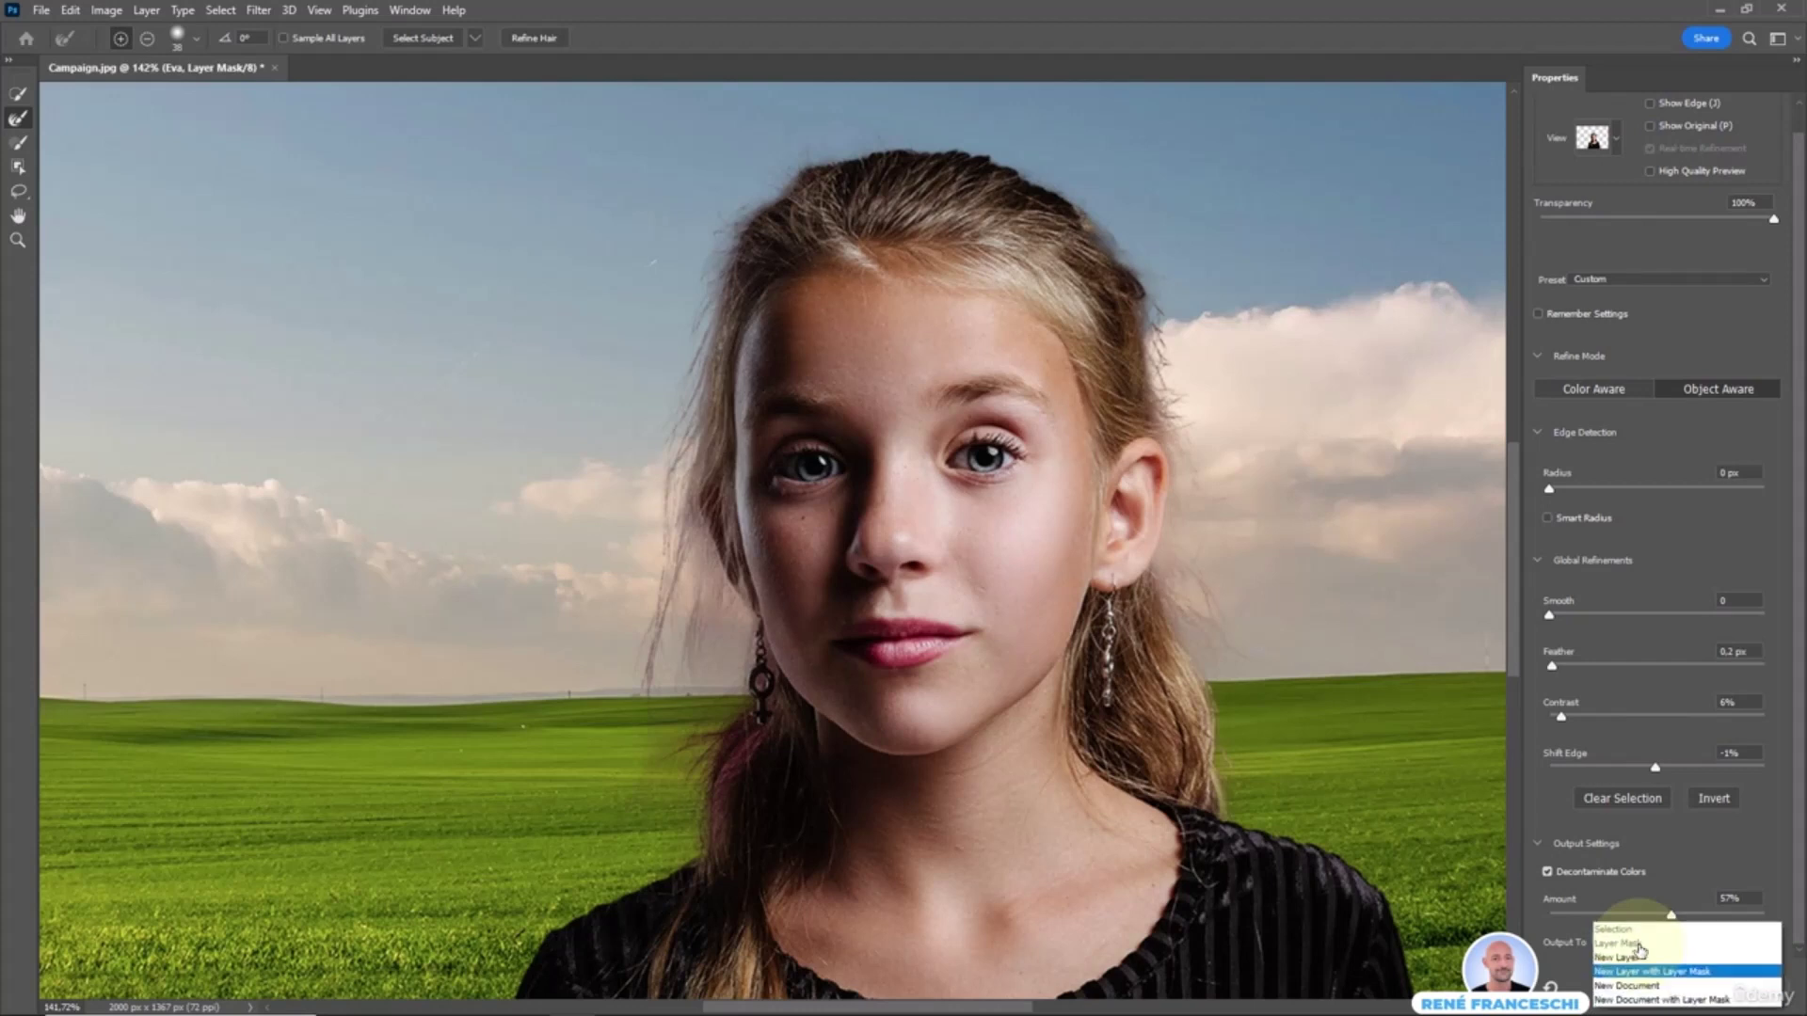
{"action": "left_click", "coordinate": [1681, 979]}
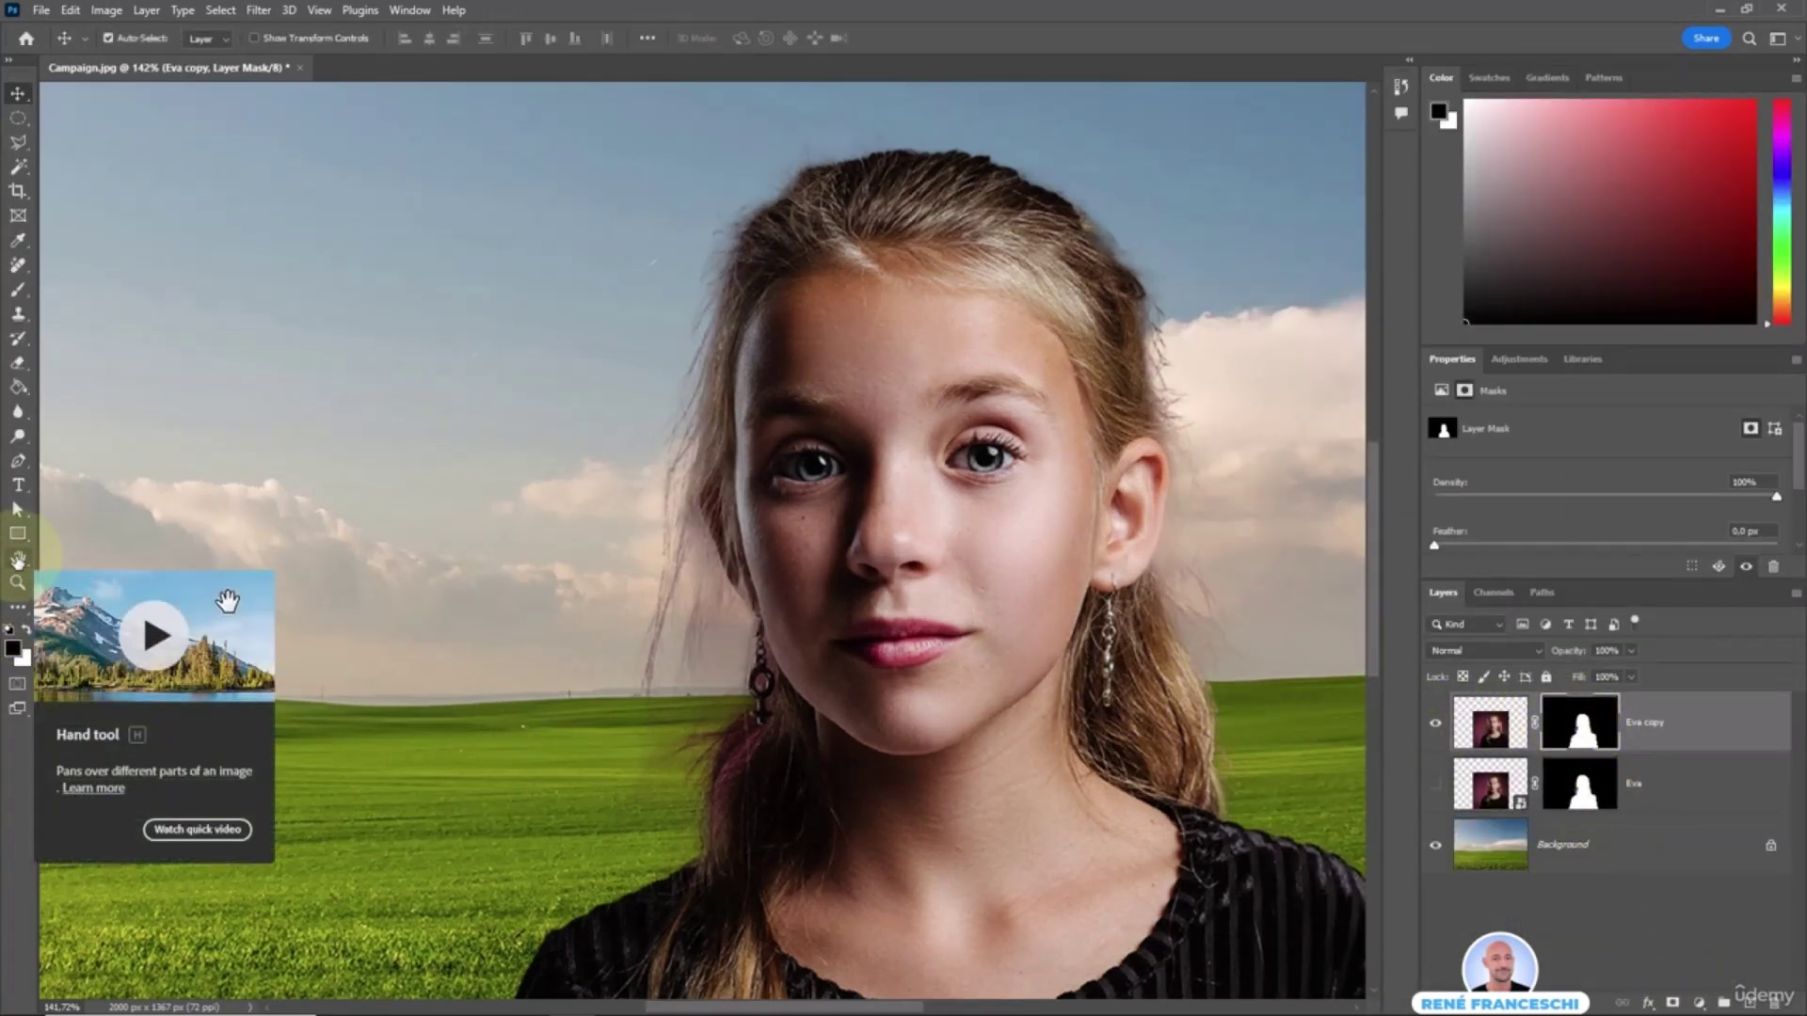
{"action": "double_click", "coordinate": [19, 558]}
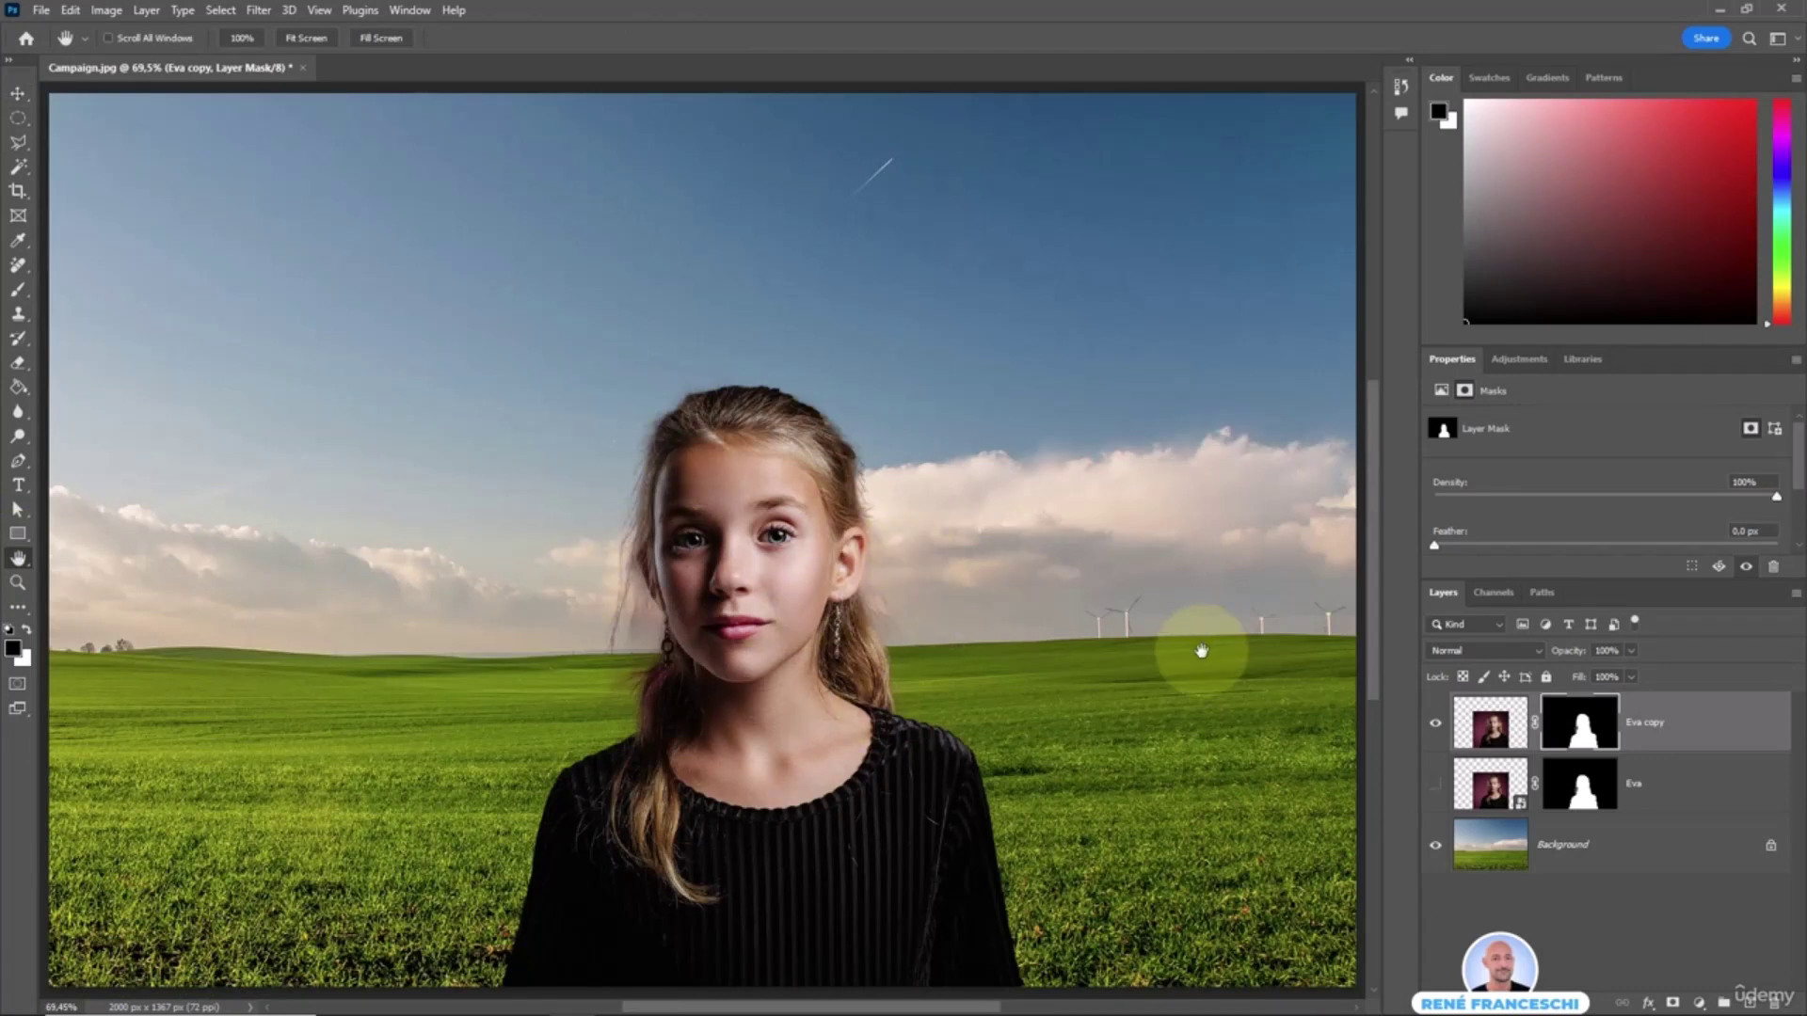
{"action": "key", "text": "v"}
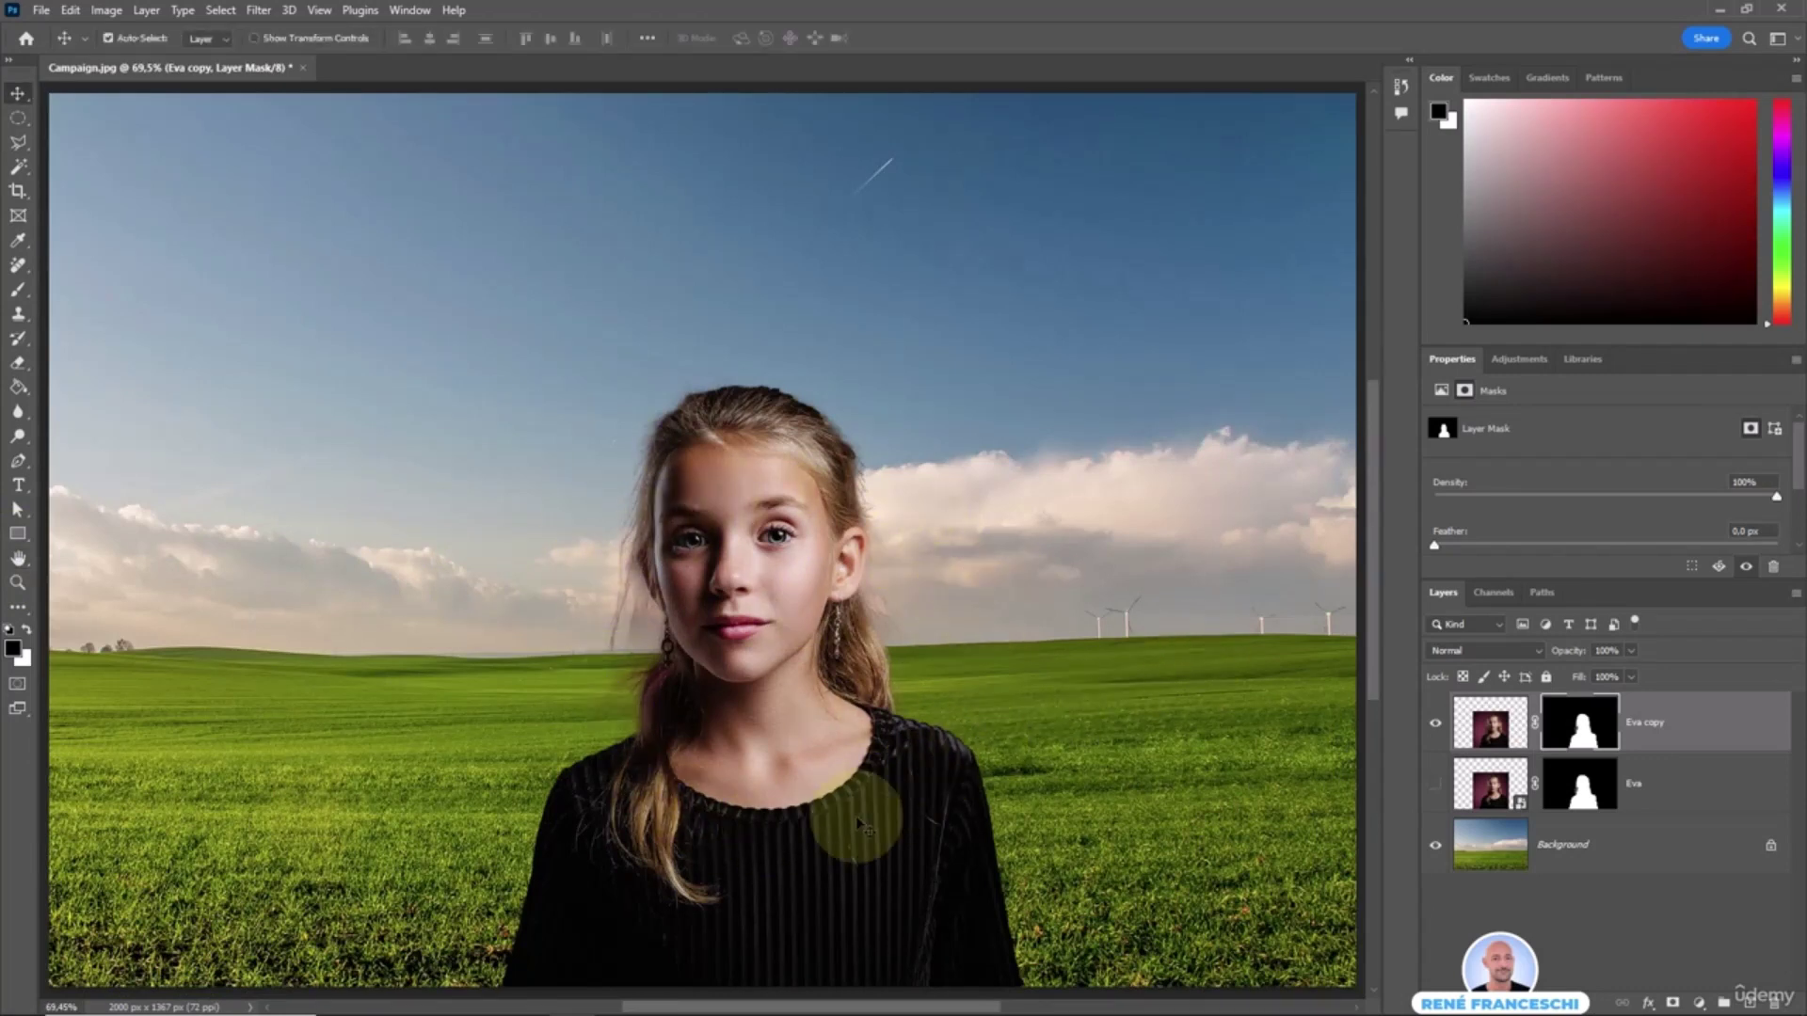